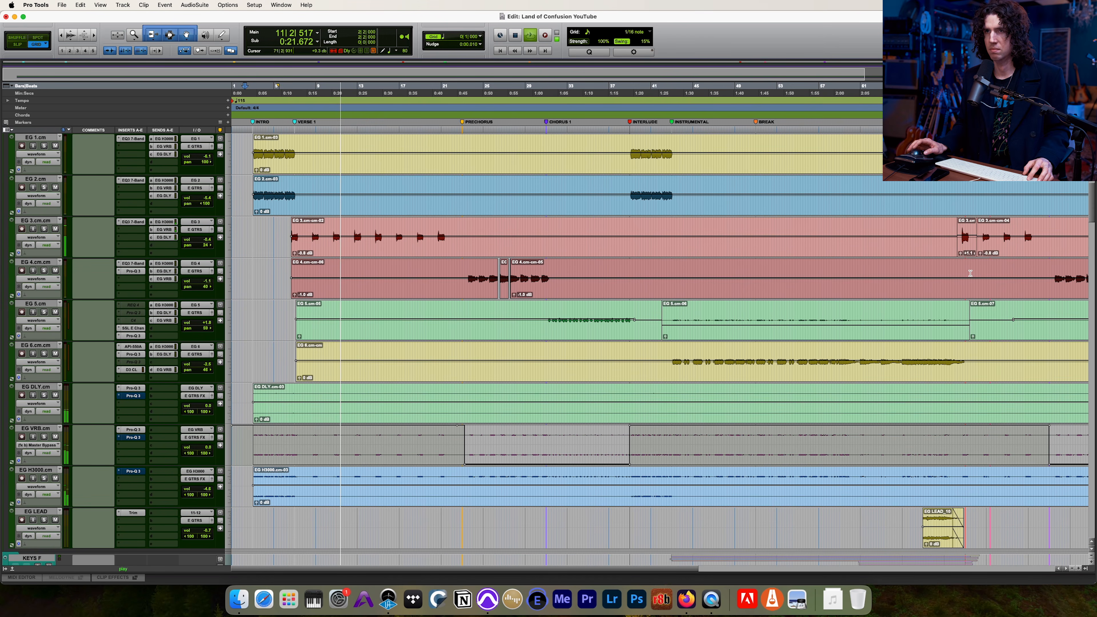
# Step: Look over the session's tracks during playback, from the electric guitars through the keys to the bass and drums
pyautogui.scroll(-8, 970, 273)
pyautogui.scroll(-6, 970, 273)
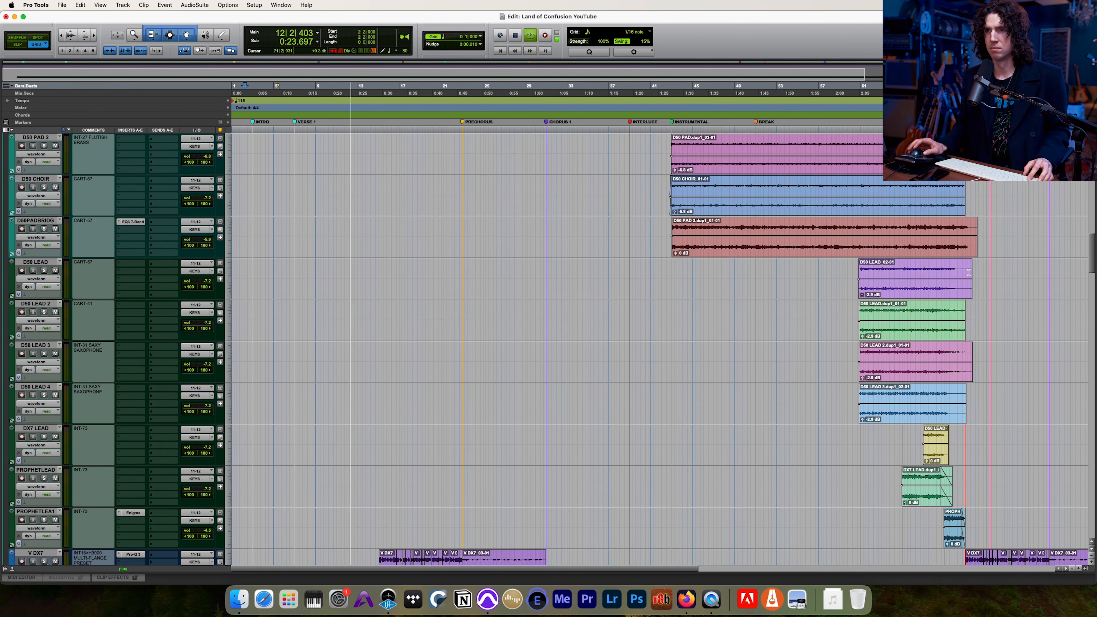
pyautogui.scroll(-4, 969, 274)
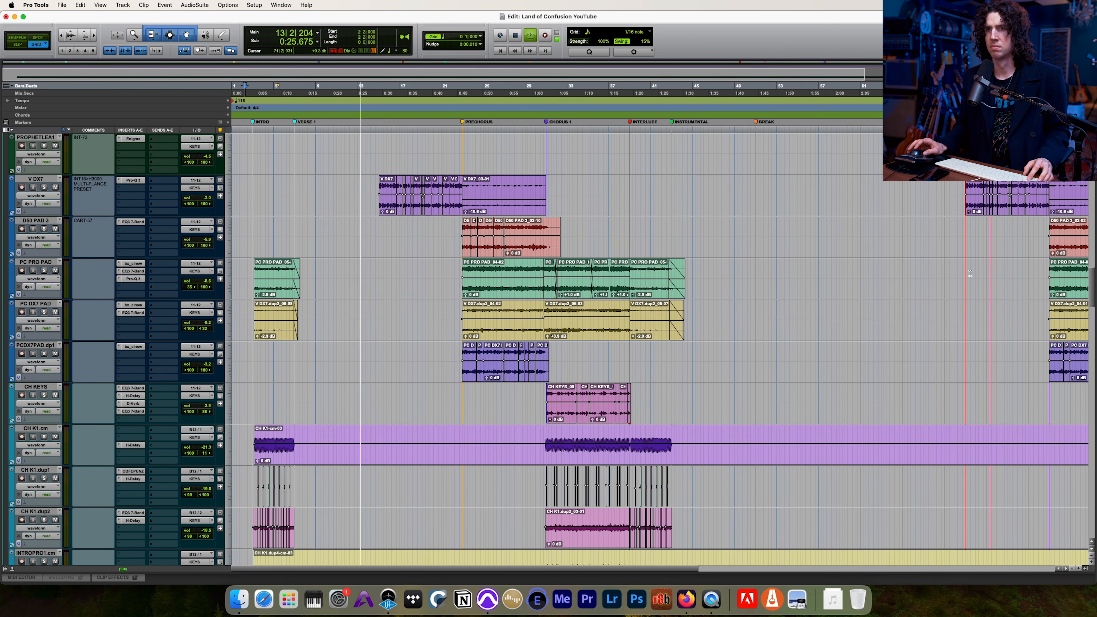
pyautogui.scroll(-7, 969, 273)
pyautogui.scroll(-12, 969, 272)
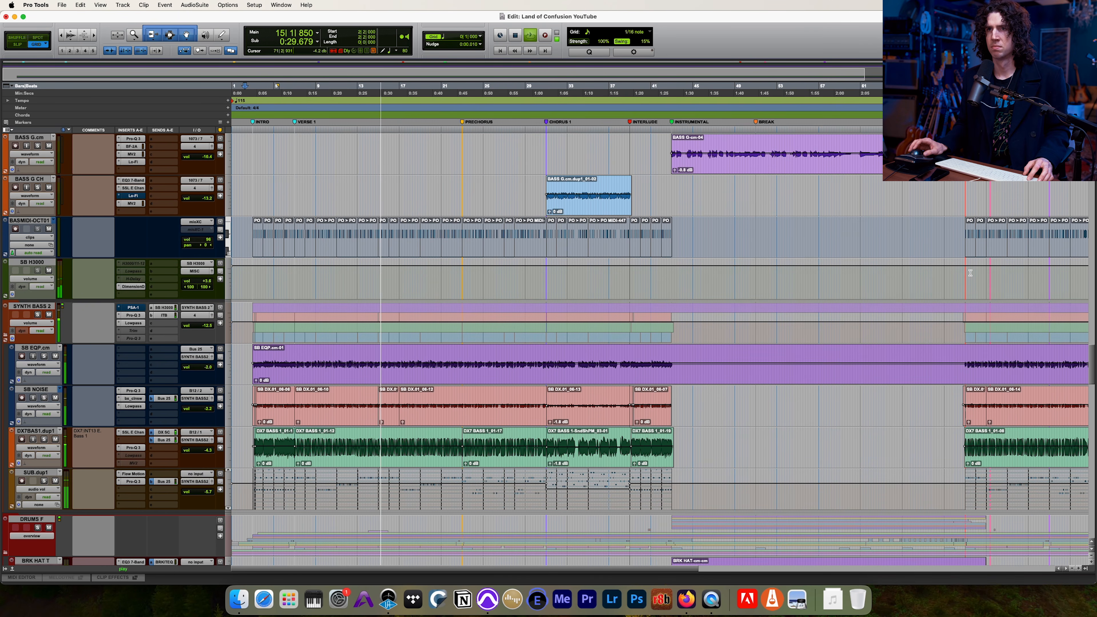
# Step: Examine the keyboard tracks during playback, from the intro pads to the V DX7, D50 pad and chorus keys
pyautogui.scroll(4, 970, 273)
pyautogui.scroll(15, 969, 272)
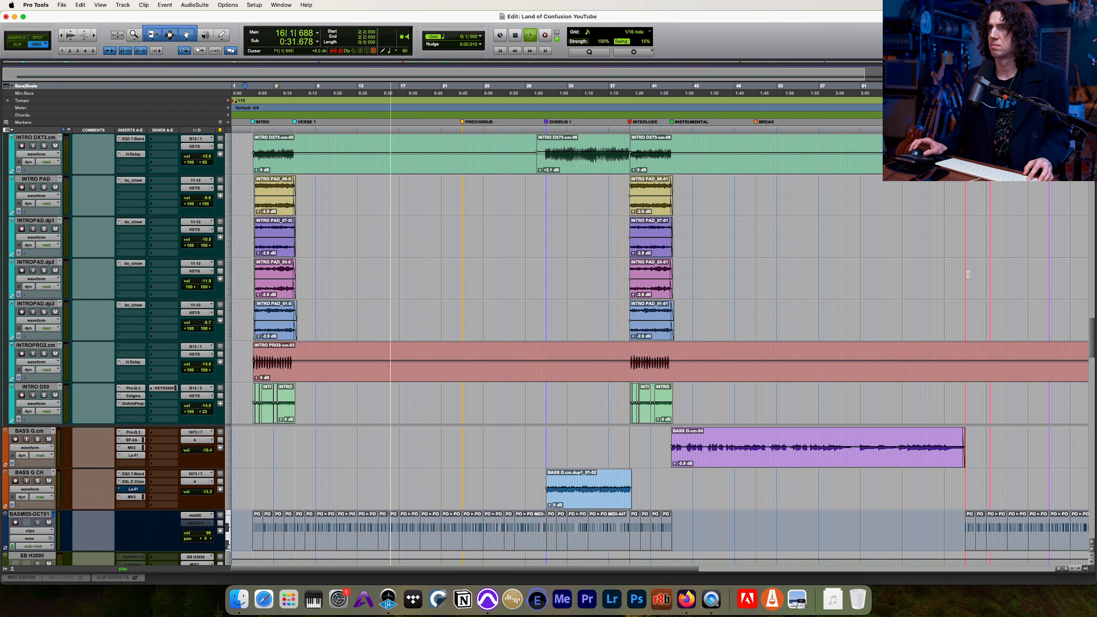
pyautogui.scroll(1, 969, 271)
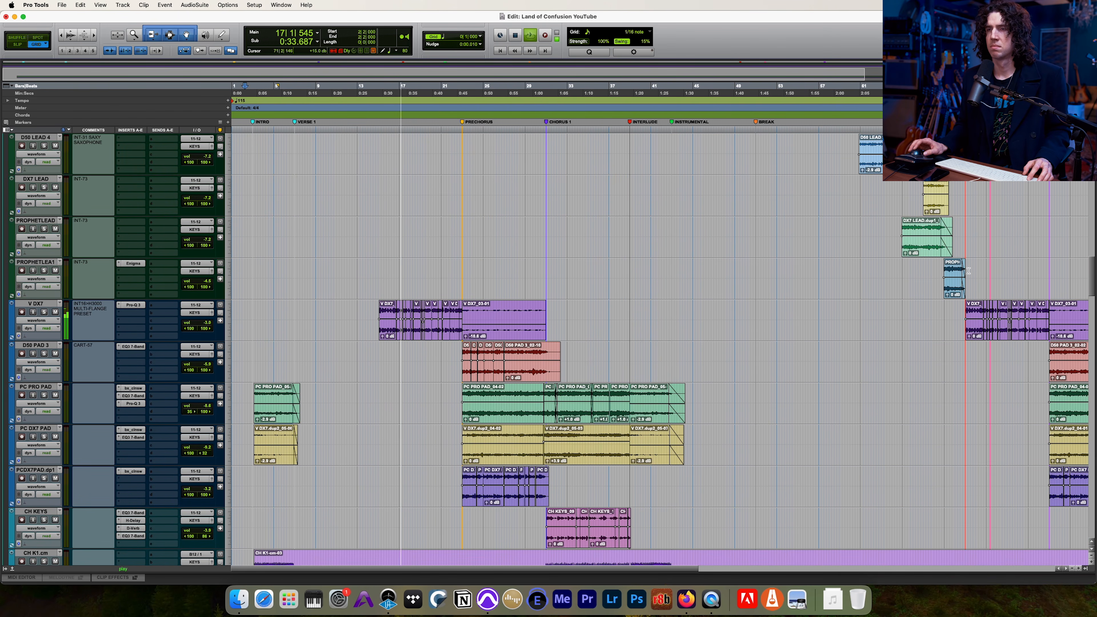
pyautogui.scroll(-2, 970, 271)
pyautogui.scroll(-1, 1090, 276)
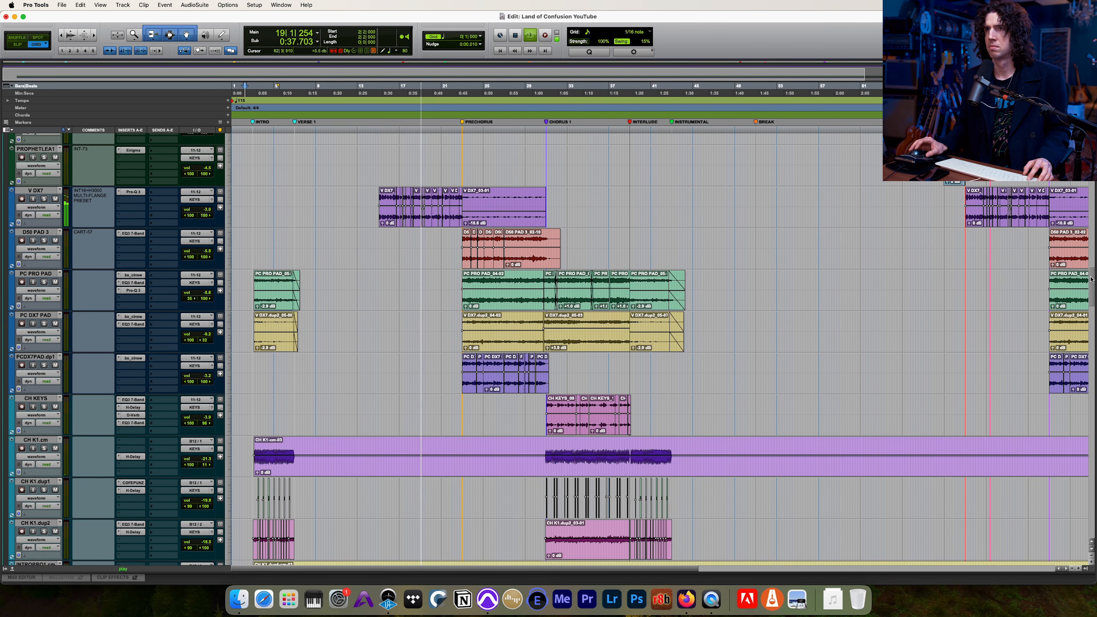
pyautogui.scroll(-2, 1090, 280)
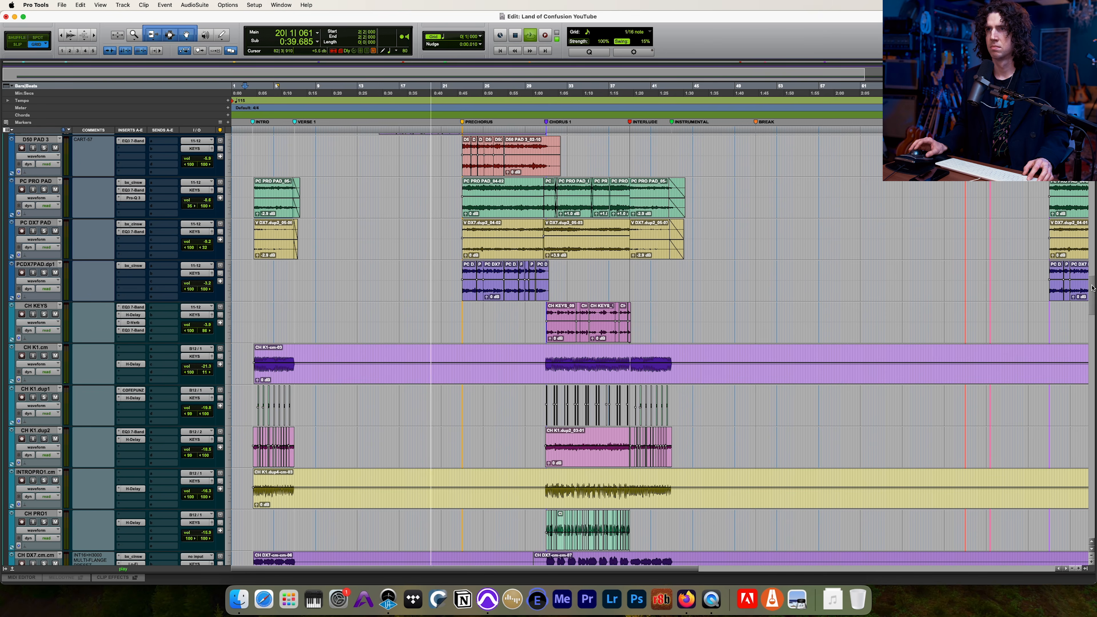
pyautogui.moveTo(1092, 288); pyautogui.dragTo(1095, 174)
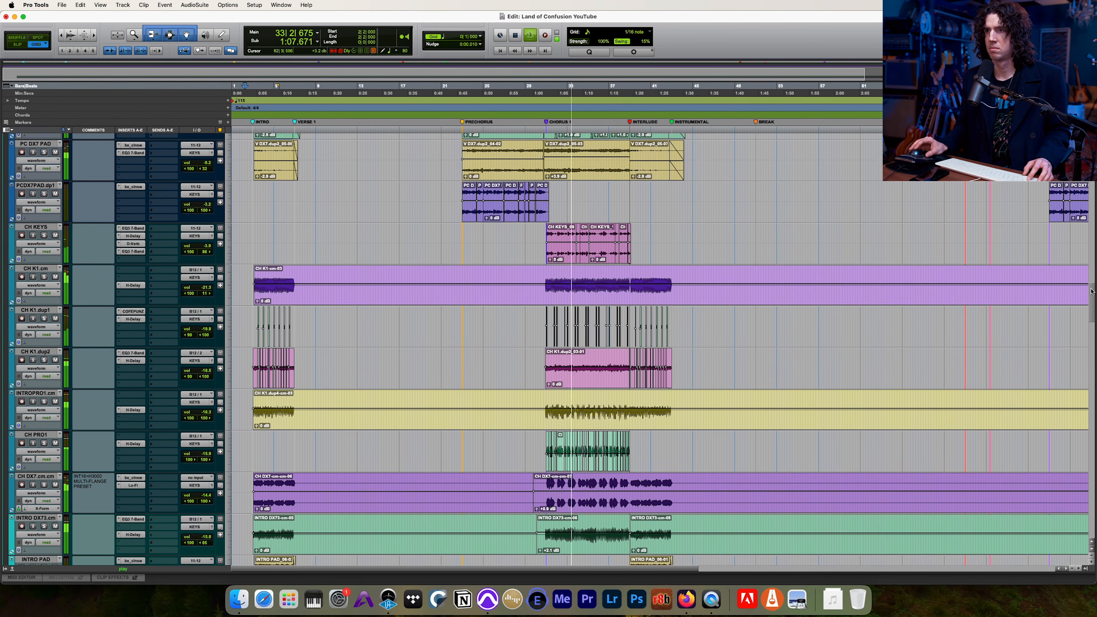
# Step: Review the break drum tracks, the bridge pads and D50 layers, and the lead vocal tracks as the instrumental section plays
pyautogui.moveTo(1091, 291); pyautogui.dragTo(1089, 342)
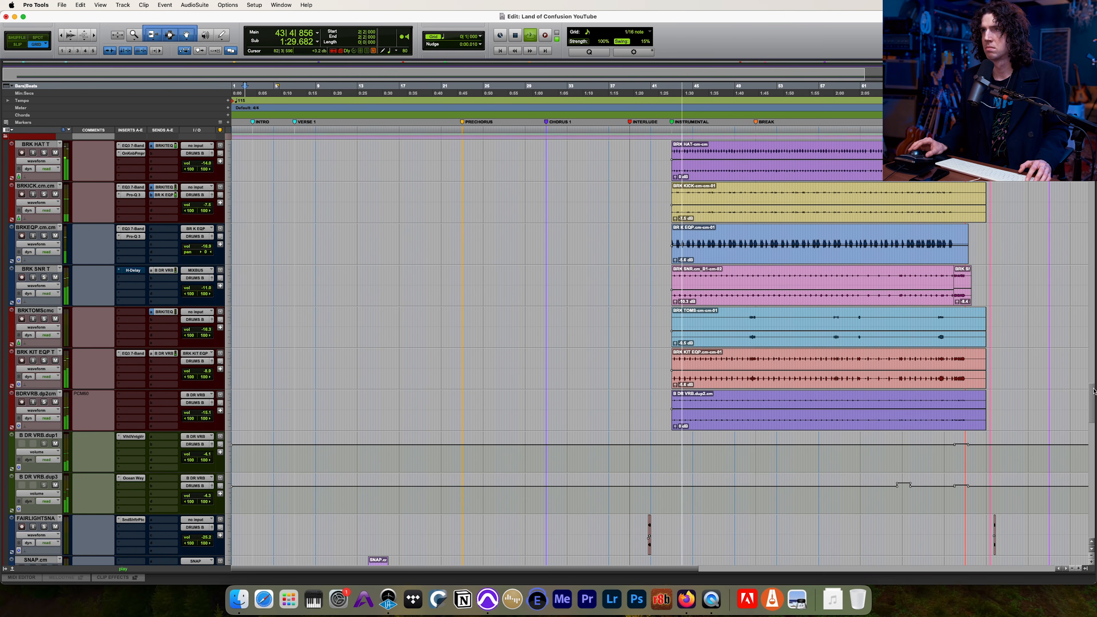
pyautogui.scroll(1, 1094, 388)
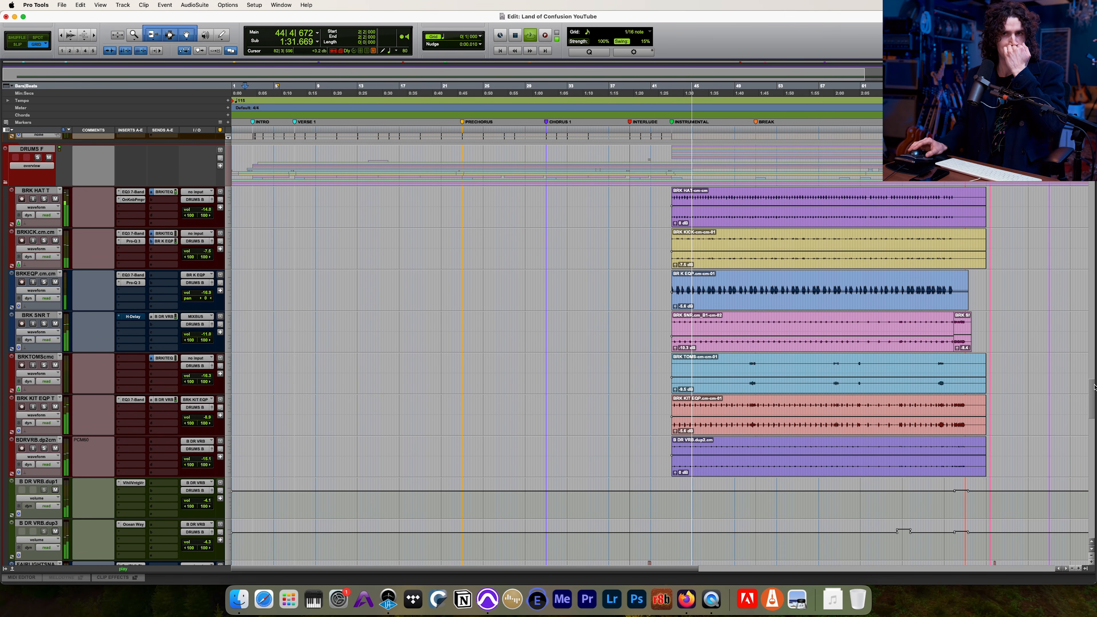
pyautogui.scroll(6, 1094, 388)
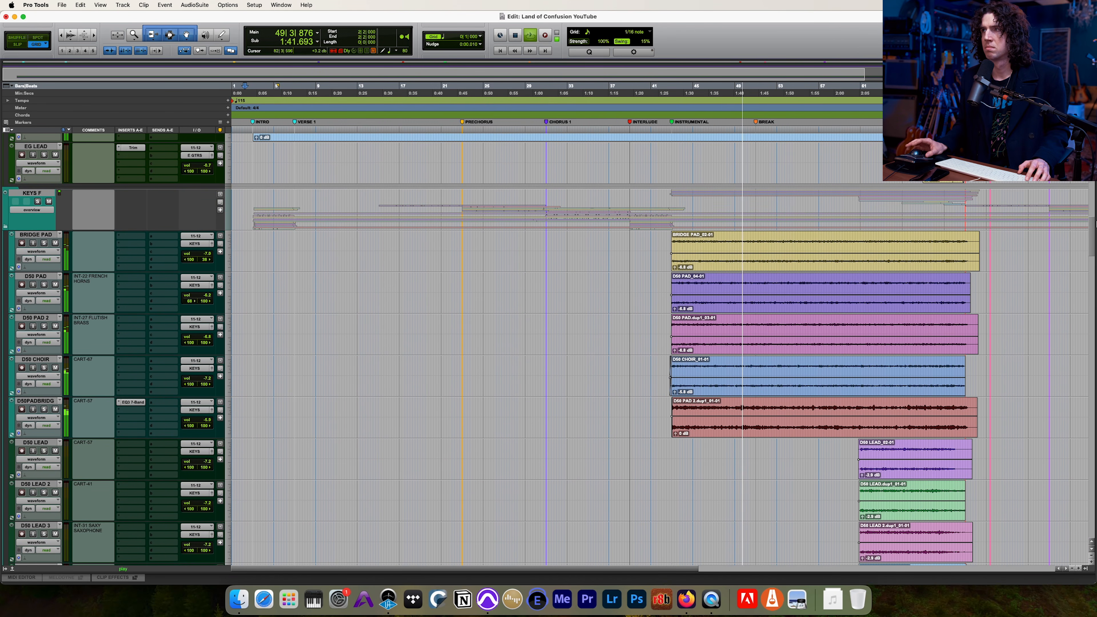
pyautogui.scroll(1, 552, 346)
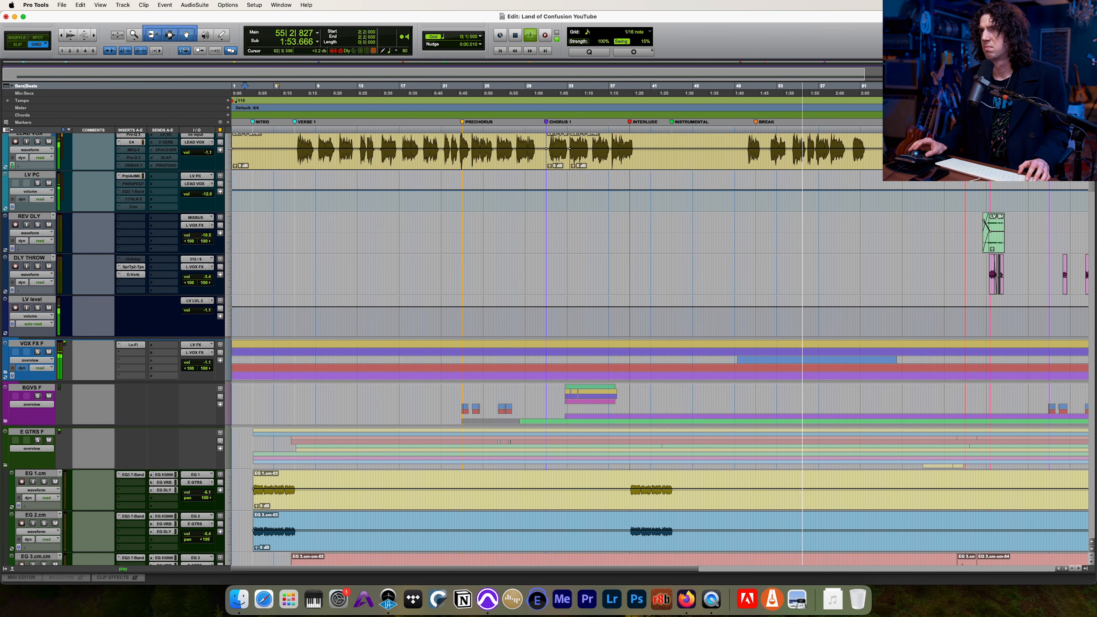
# Step: Review the electric guitar tracks, the D50 pads and leads, the chorus keys and the intro pads during playback
pyautogui.scroll(-3, 647, 346)
pyautogui.scroll(-10, 1092, 185)
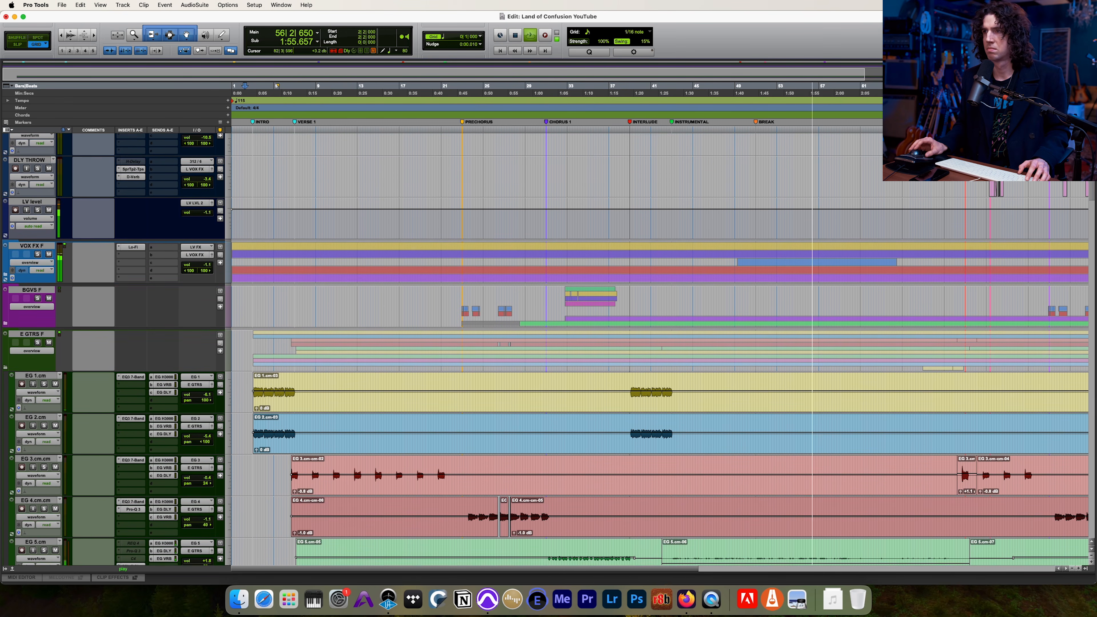
pyautogui.scroll(-2, 1093, 185)
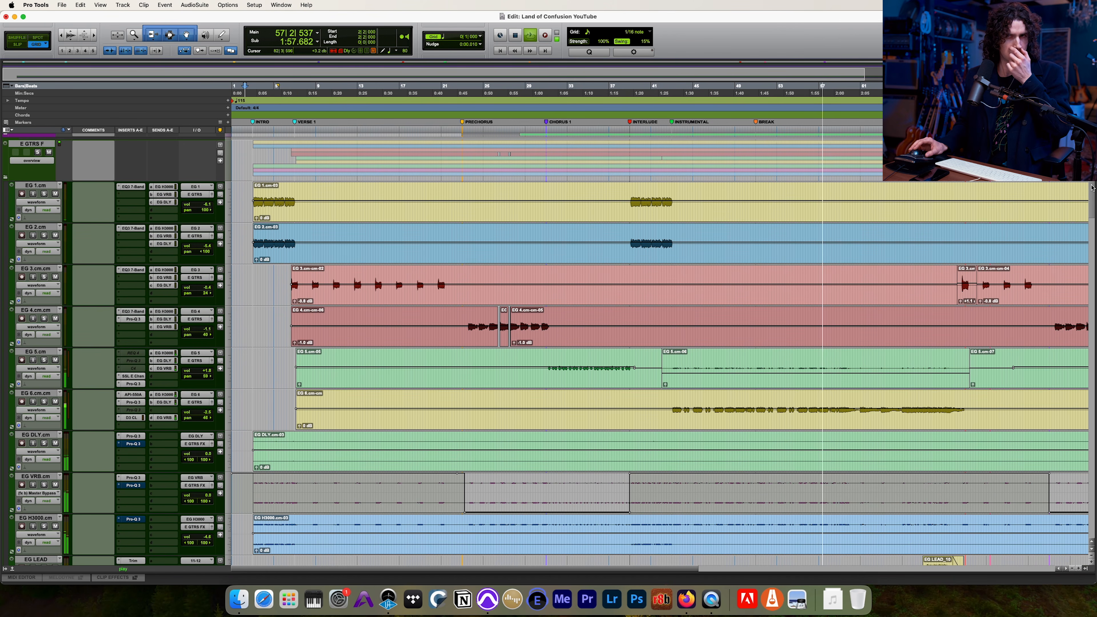
pyautogui.scroll(-4, 1092, 190)
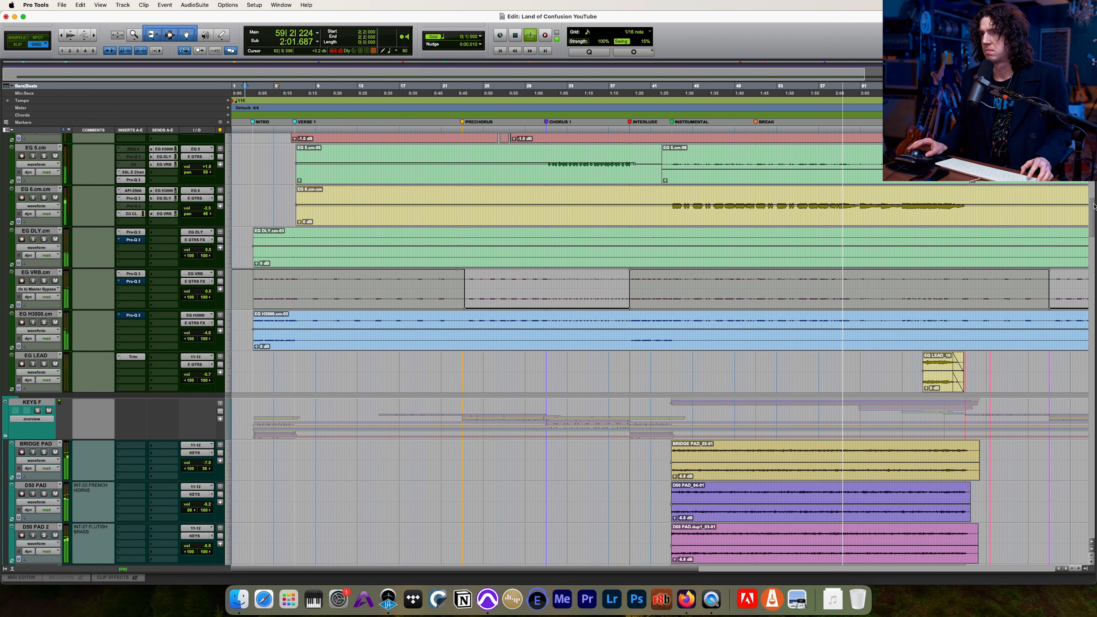
pyautogui.scroll(-8, 1093, 208)
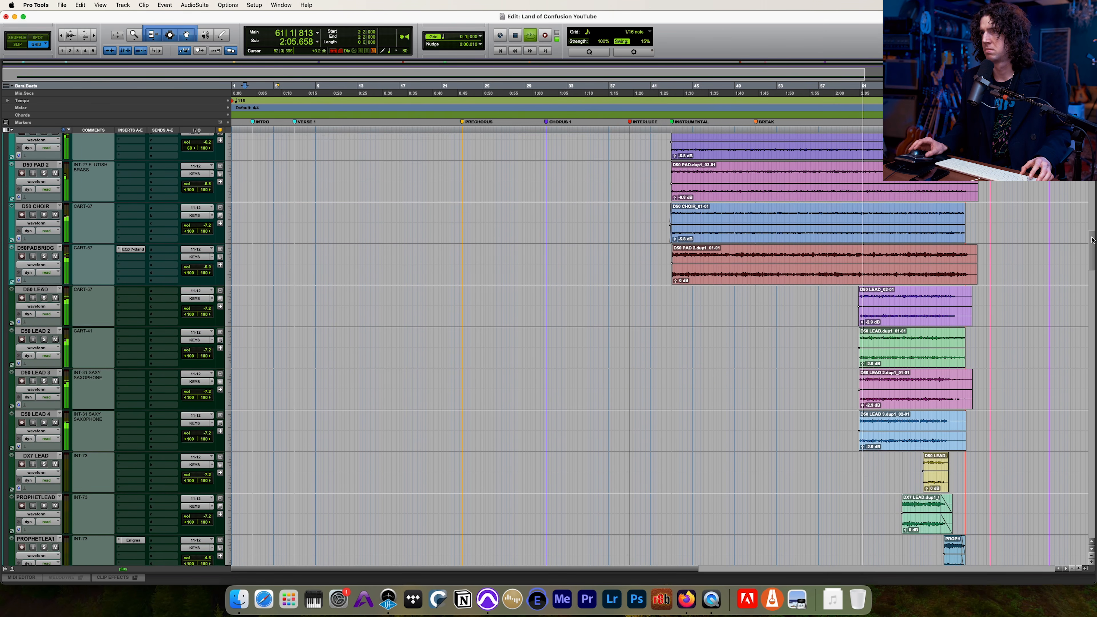
pyautogui.scroll(-1, 1092, 241)
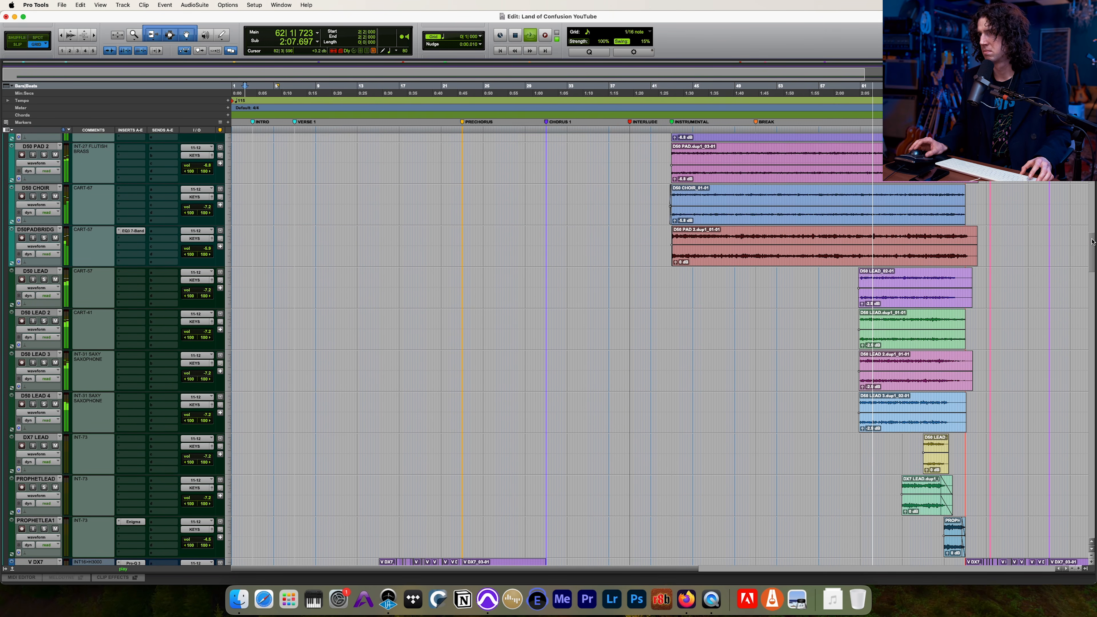
pyautogui.scroll(-4, 1093, 242)
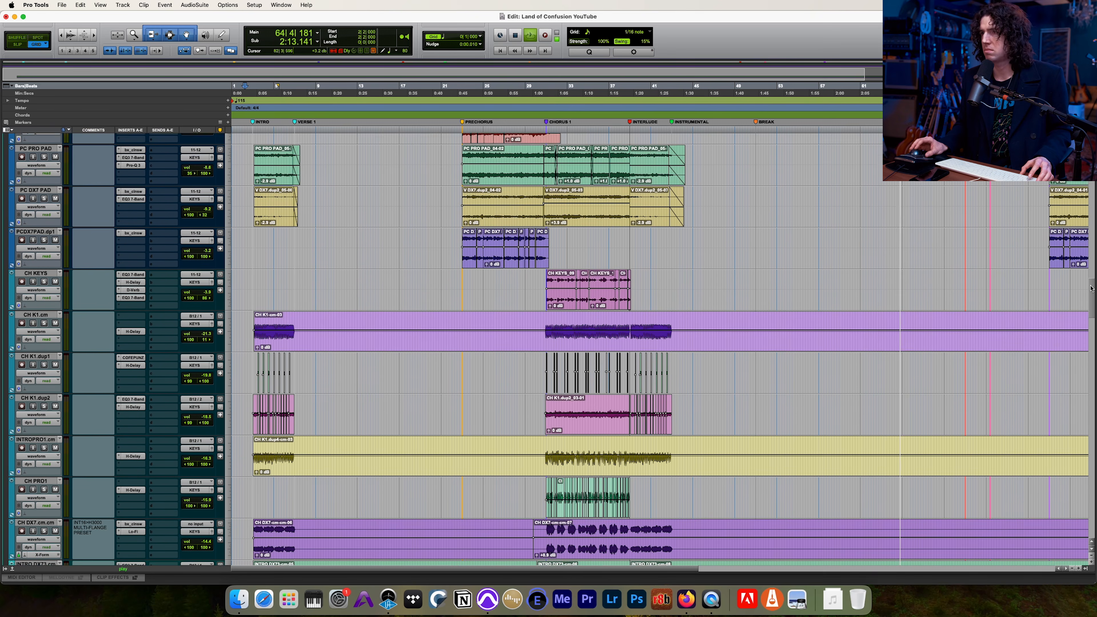
pyautogui.moveTo(1091, 289); pyautogui.dragTo(1094, 322)
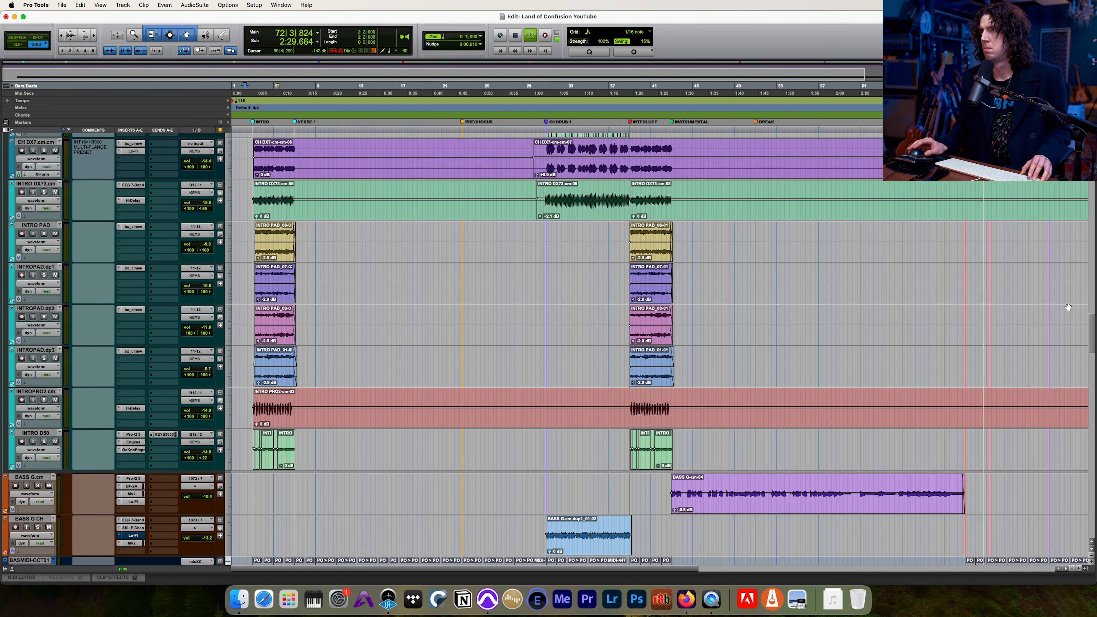
# Step: Examine the keys and electric guitar tracks in the song's second half, from the last verse to the end marker
pyautogui.hscroll(10, 1068, 307)
pyautogui.scroll(10, 1045, 298)
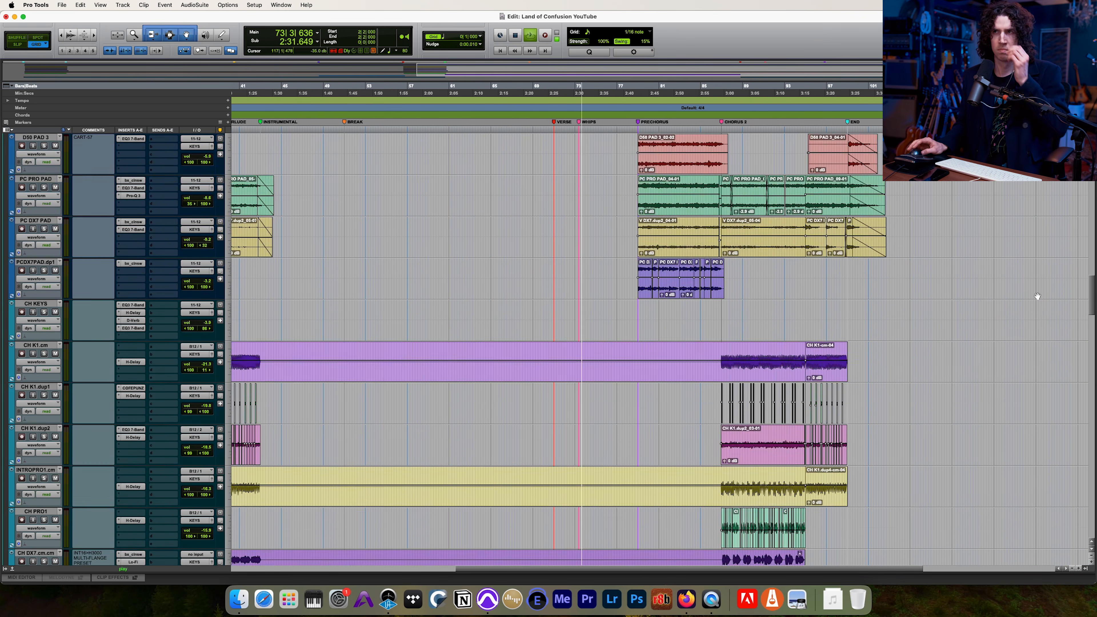
pyautogui.scroll(10, 1037, 296)
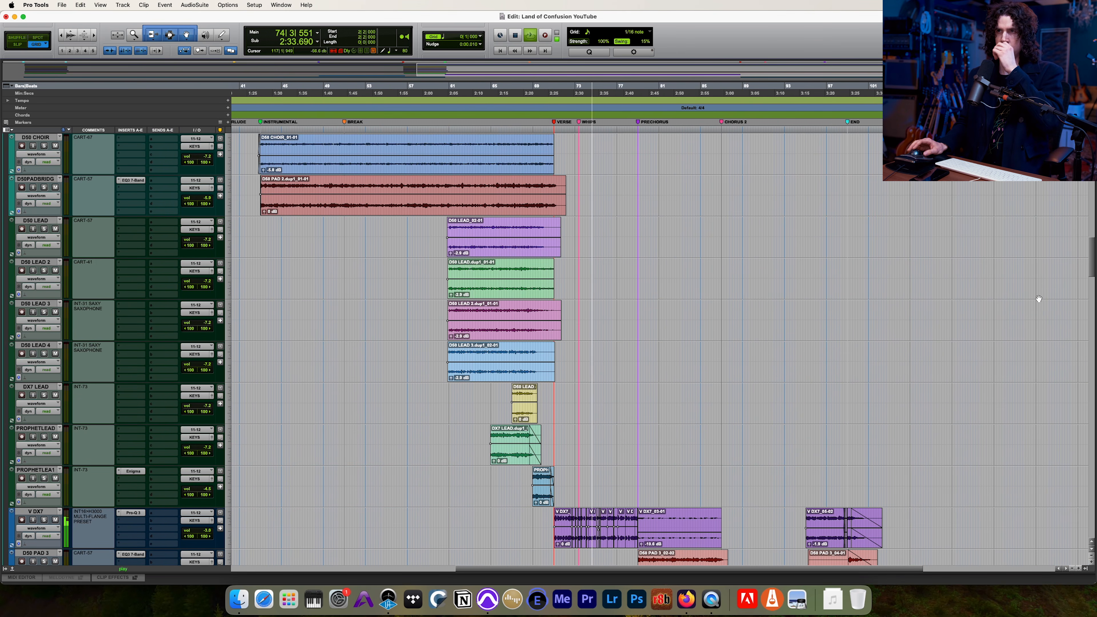
pyautogui.scroll(5, 1093, 238)
pyautogui.scroll(10, 1093, 238)
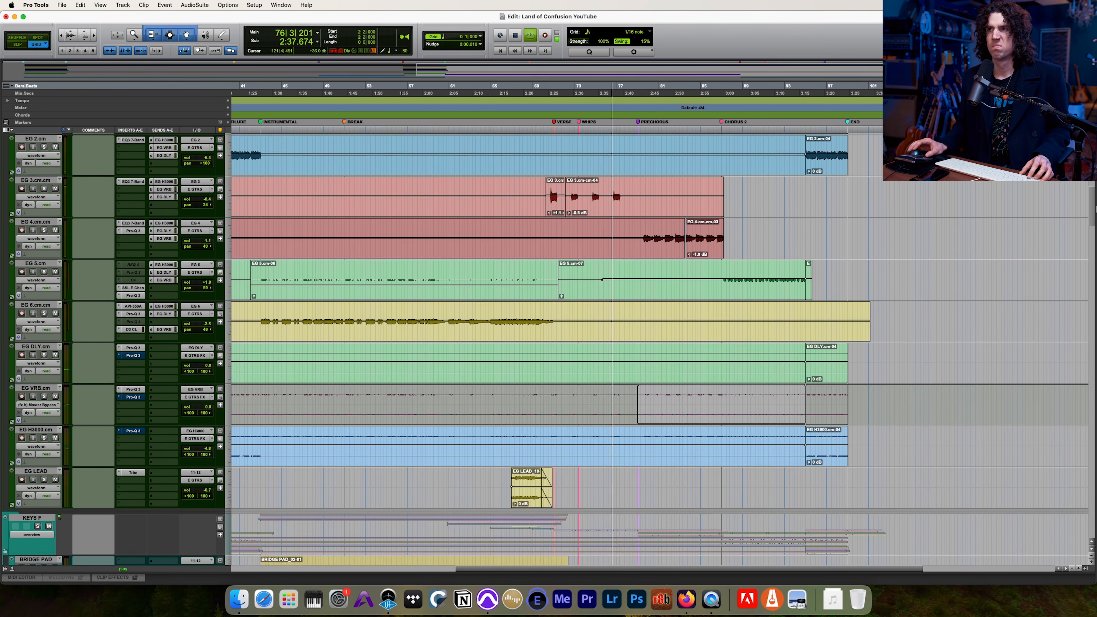
pyautogui.scroll(4, 1095, 209)
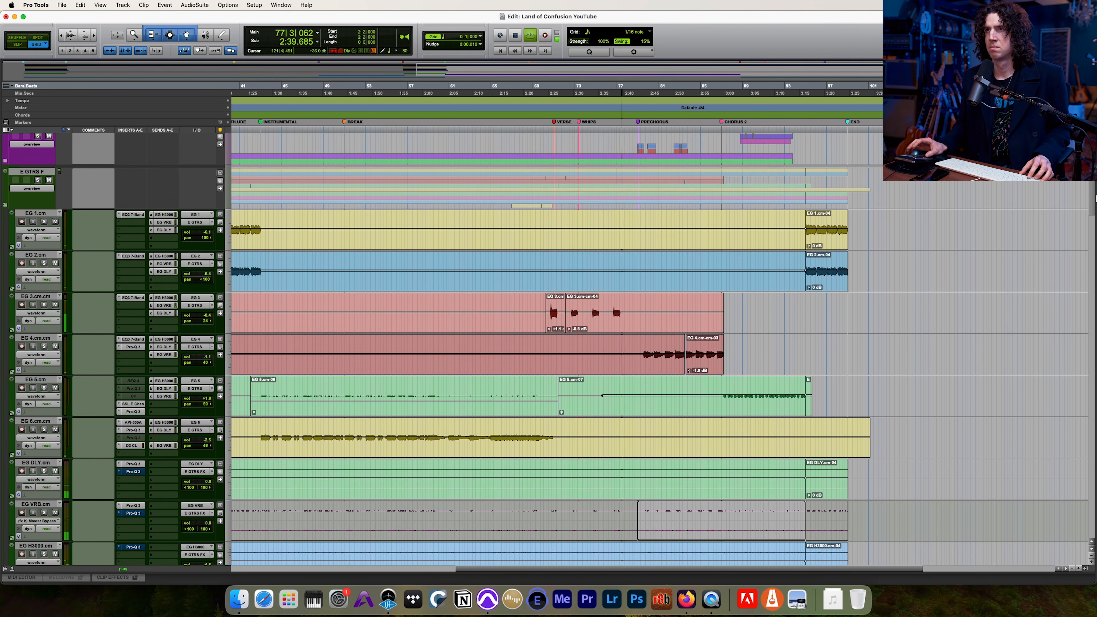
pyautogui.scroll(-3, 1095, 199)
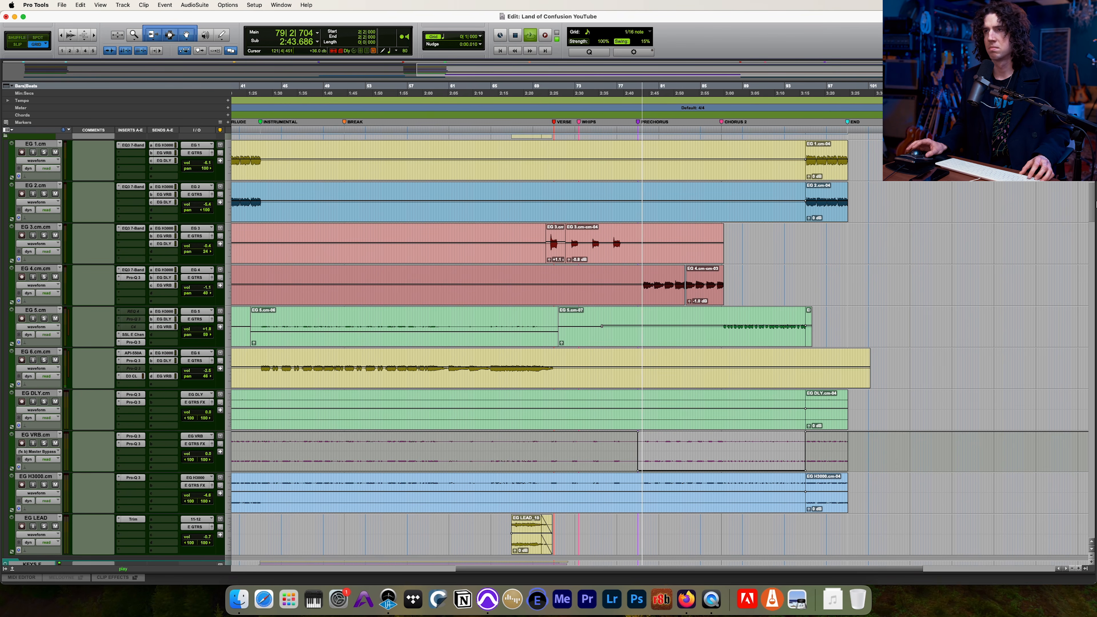
# Step: Inspect the kick and snare, chorus keys, and synth bass tracks as Chorus 2 plays
pyautogui.moveTo(1095, 203); pyautogui.dragTo(1089, 446)
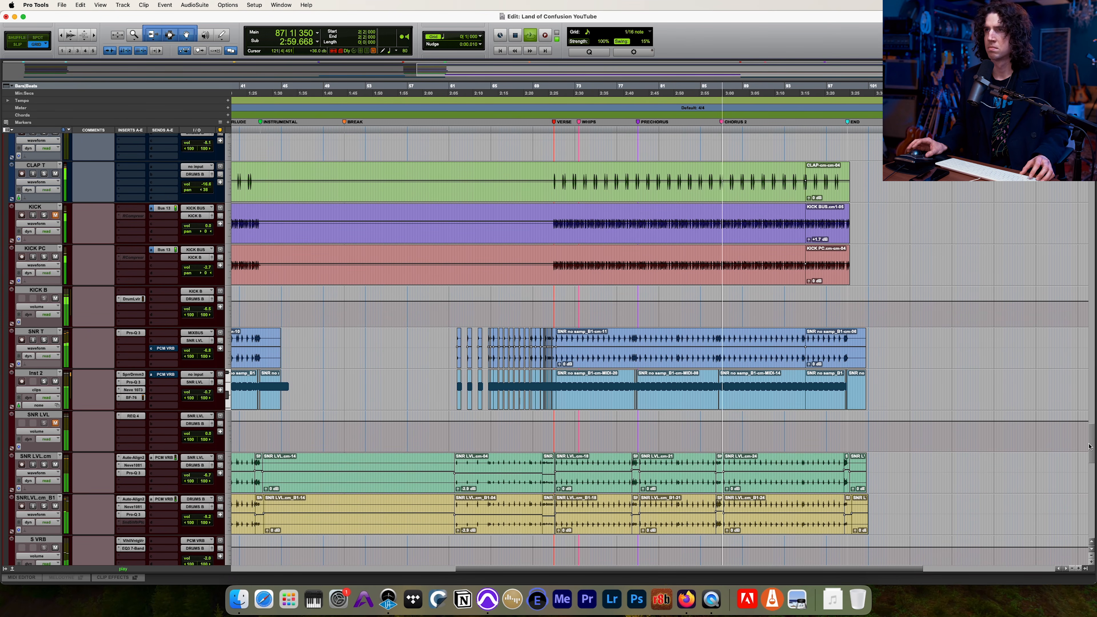
pyautogui.moveTo(1089, 447); pyautogui.dragTo(1095, 322)
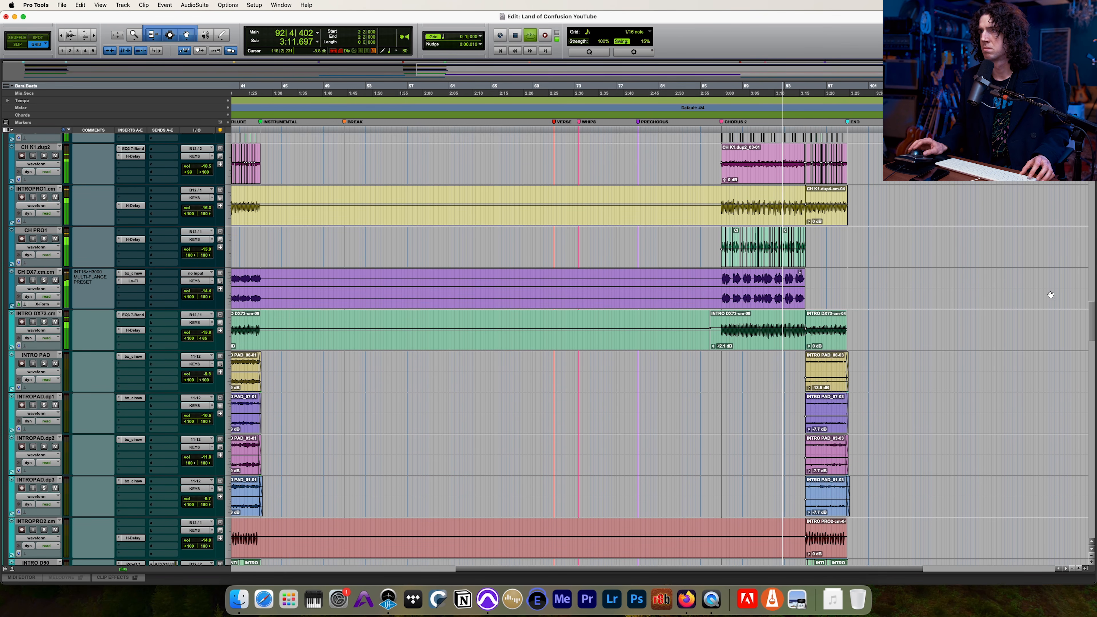
pyautogui.scroll(5, 1050, 294)
pyautogui.scroll(4, 1050, 295)
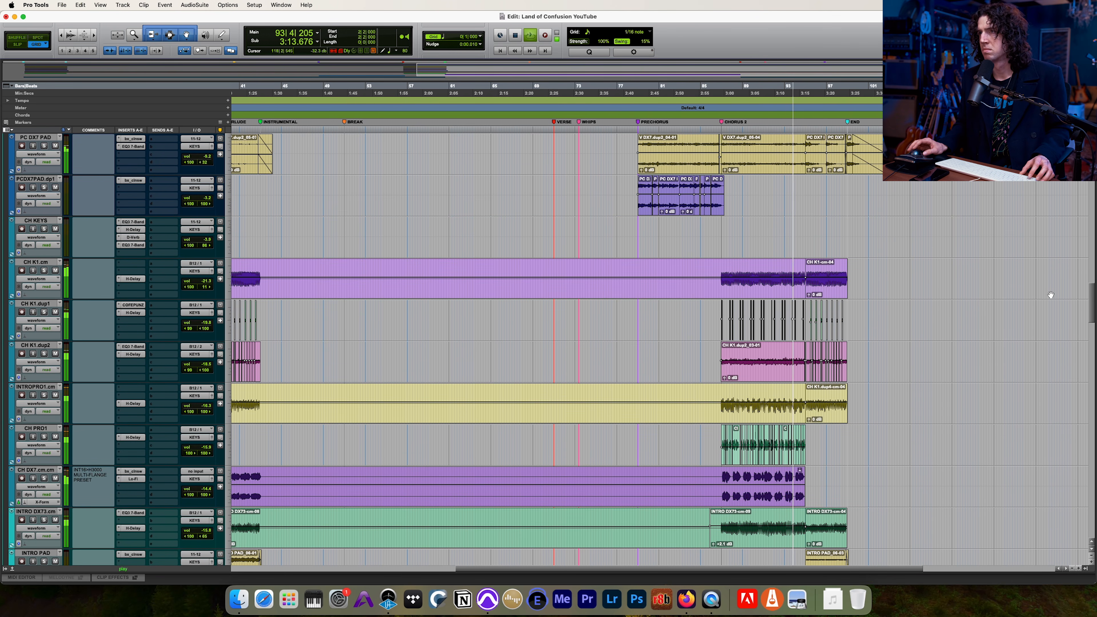
pyautogui.moveTo(1092, 299); pyautogui.dragTo(1083, 365)
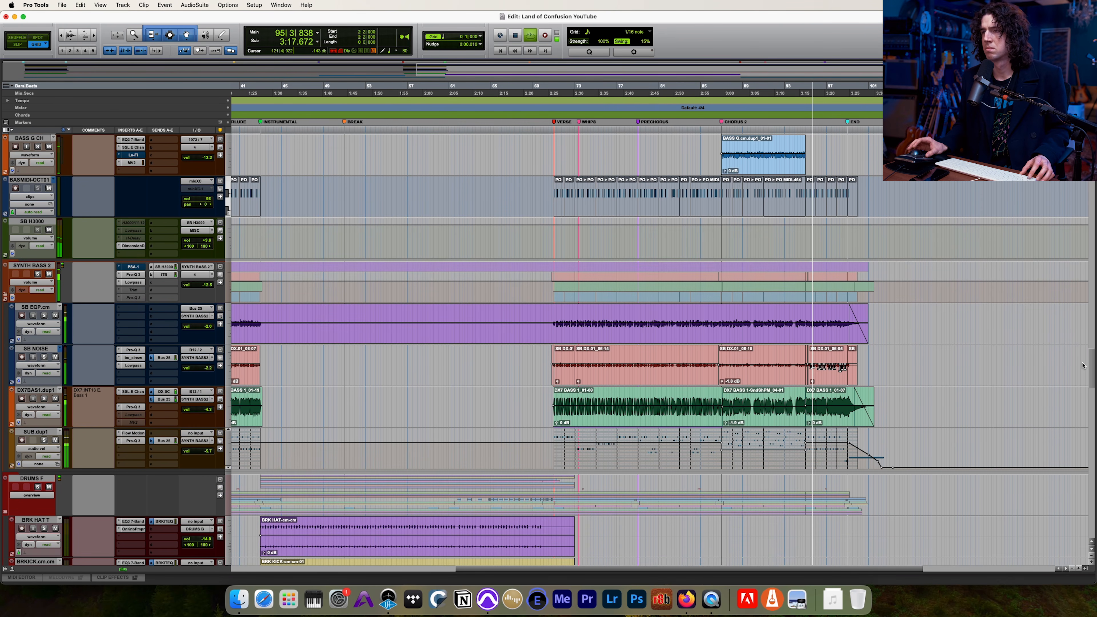
# Step: Zoom the timeline out to the whole song and view the intro pad and break drum tracks
pyautogui.press('r')
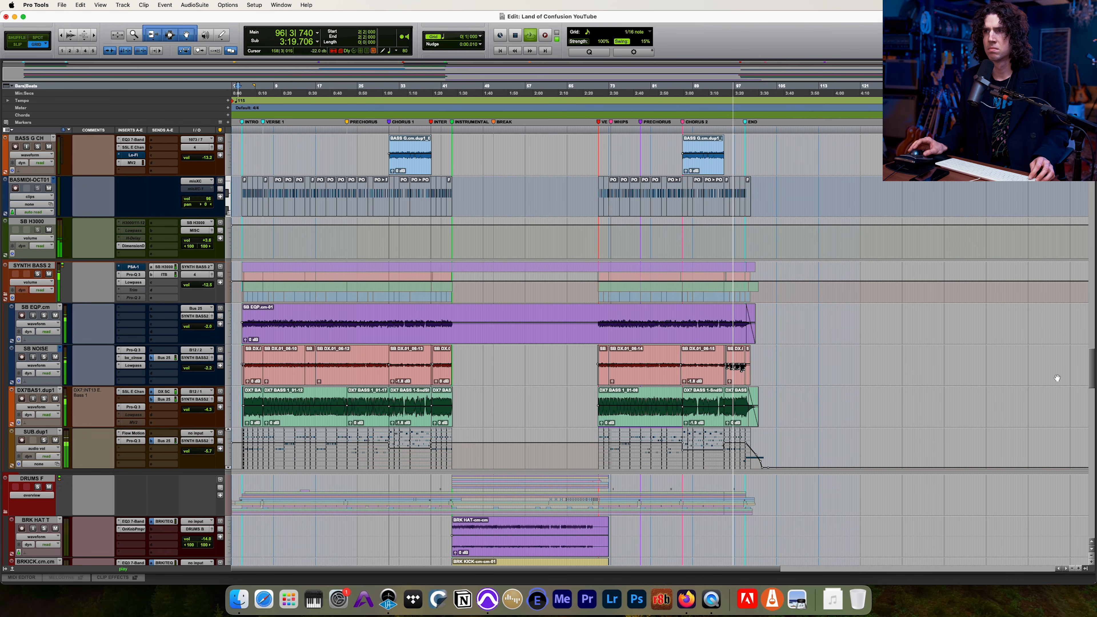
pyautogui.scroll(15, 1057, 378)
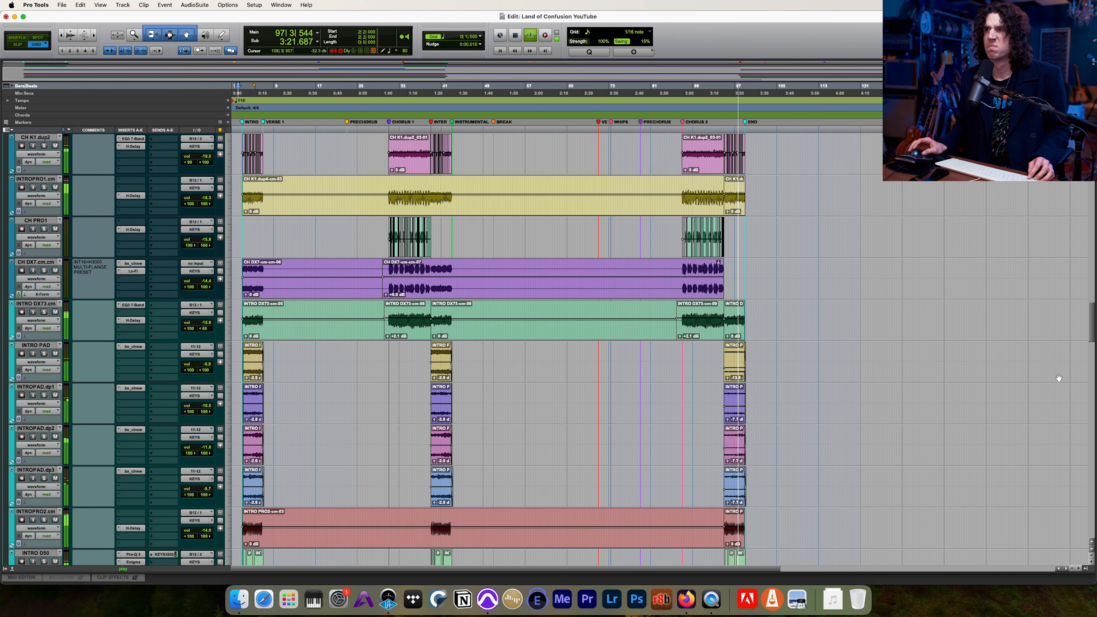
pyautogui.scroll(5, 1058, 378)
pyautogui.moveTo(1090, 321); pyautogui.dragTo(1092, 394)
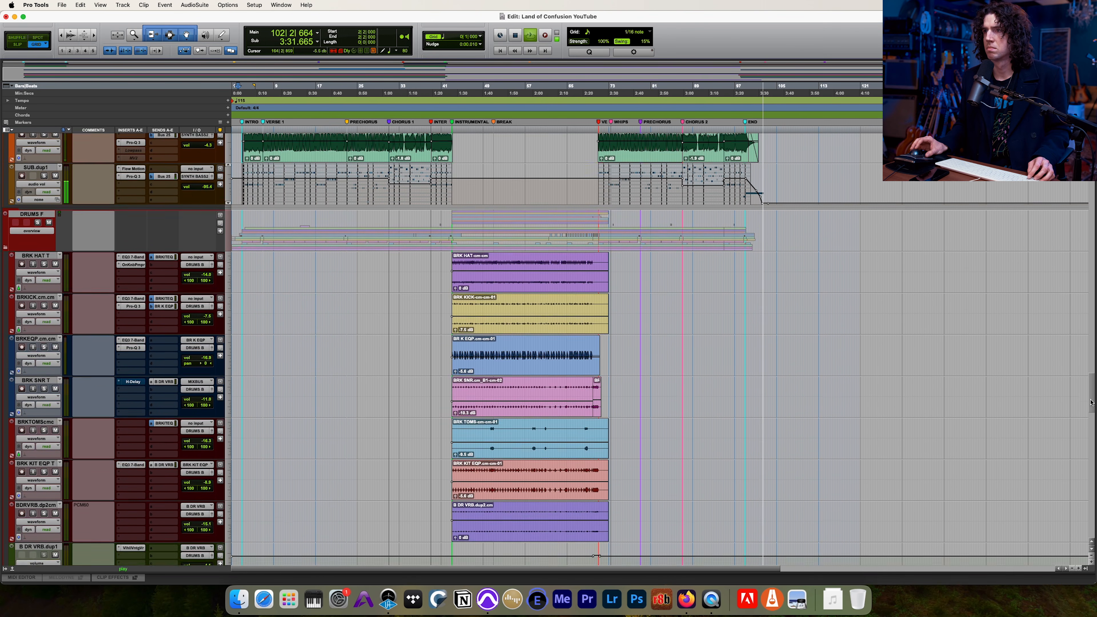
# Step: Switch to the Mix window and look over the channel strips of the keys, bass and guitar tracks
pyautogui.press('super+equal')
pyautogui.hscroll(15, 516, 482)
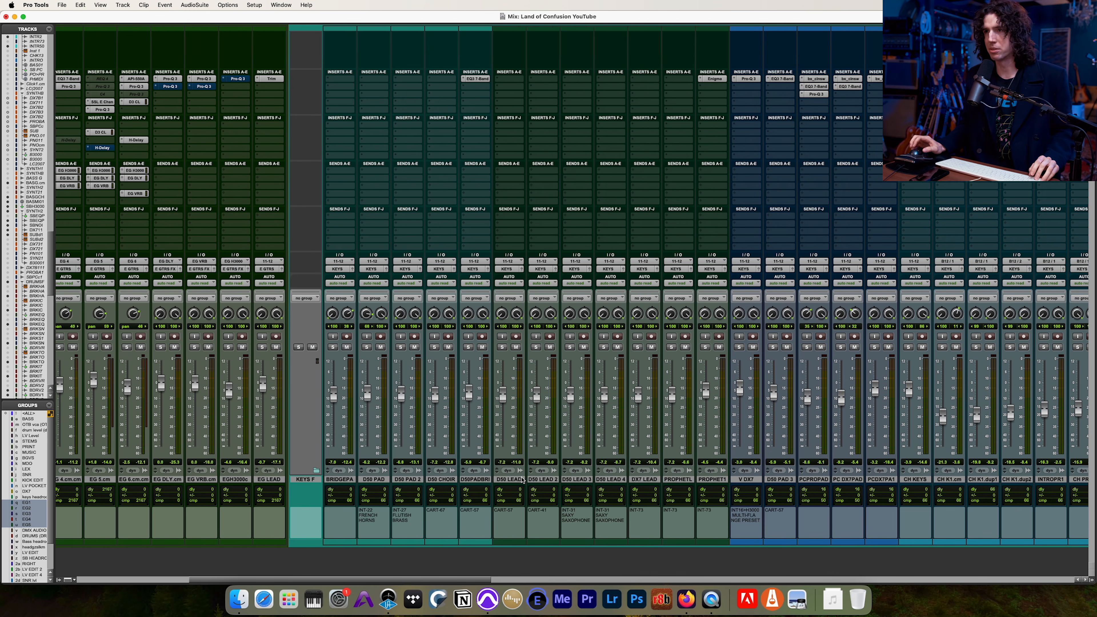
pyautogui.hscroll(-3, 521, 480)
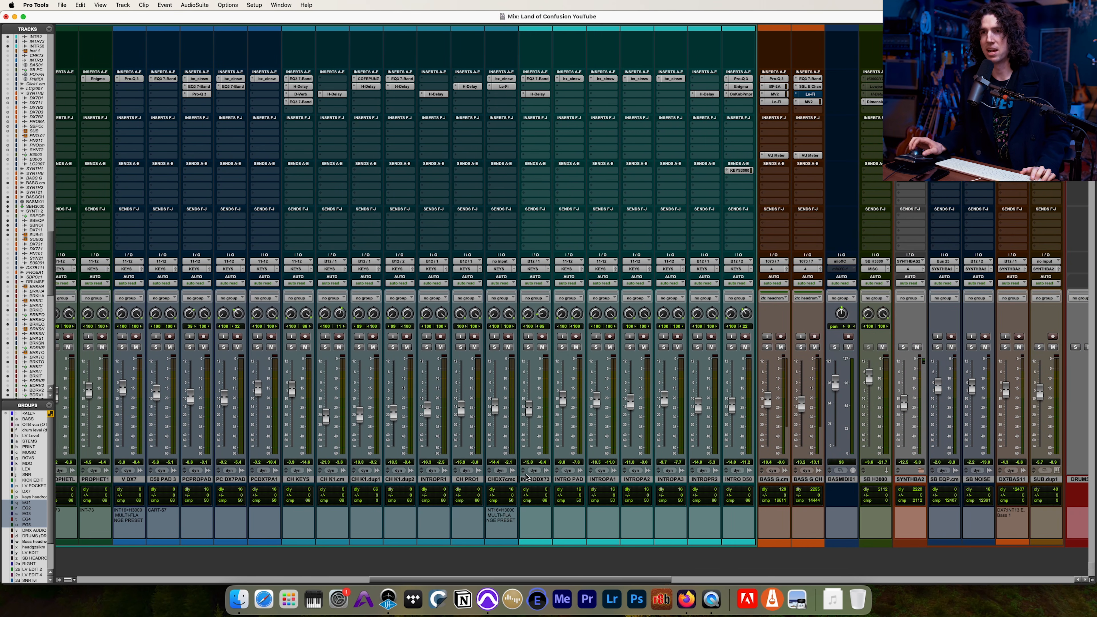
pyautogui.hscroll(-7, 527, 473)
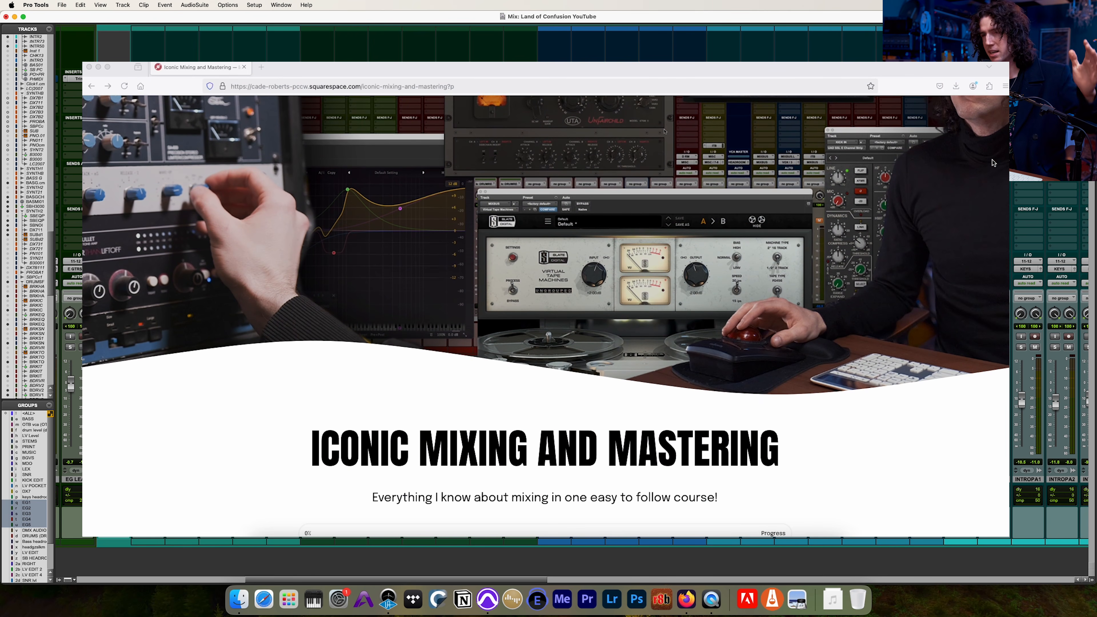
# Step: Browse the Iconic Mixing and Mastering course page down through its chapter lessons
pyautogui.scroll(-6, 992, 162)
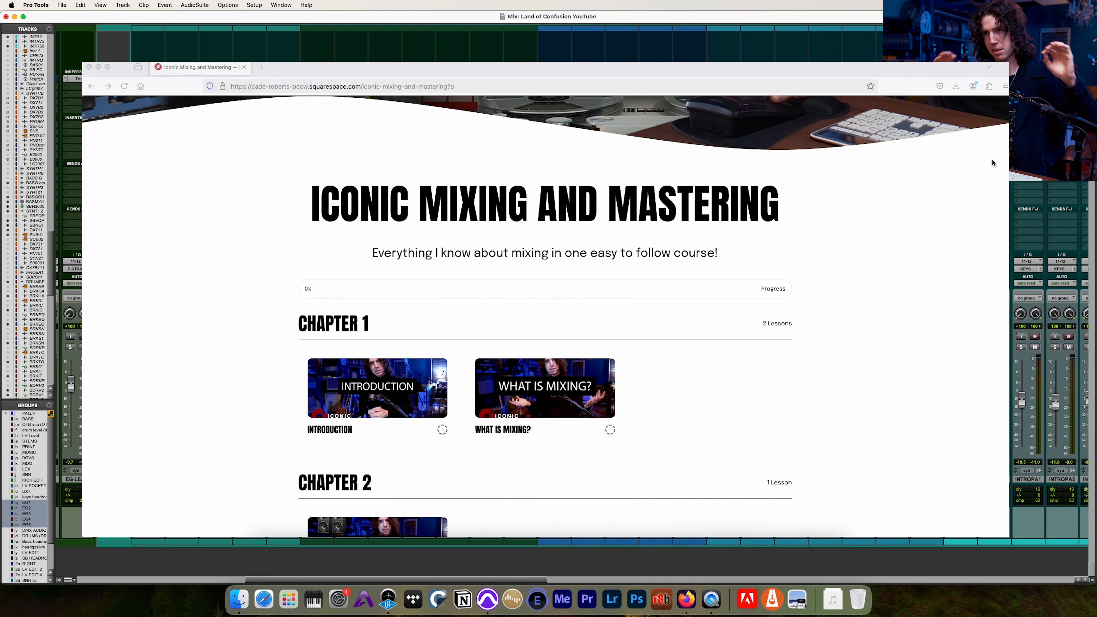
pyautogui.scroll(-5, 992, 162)
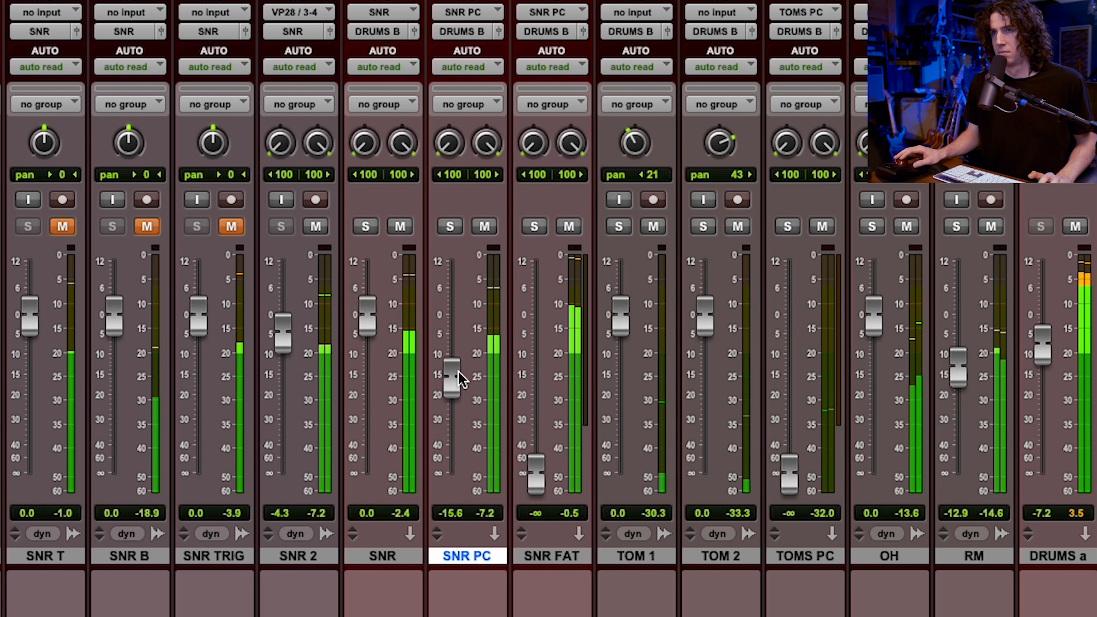
# Step: Raise the SNR PC fader, and lift the high-frequency band in Pro-Q 3 on the DRUMS track
pyautogui.moveTo(458, 371); pyautogui.dragTo(463, 329)
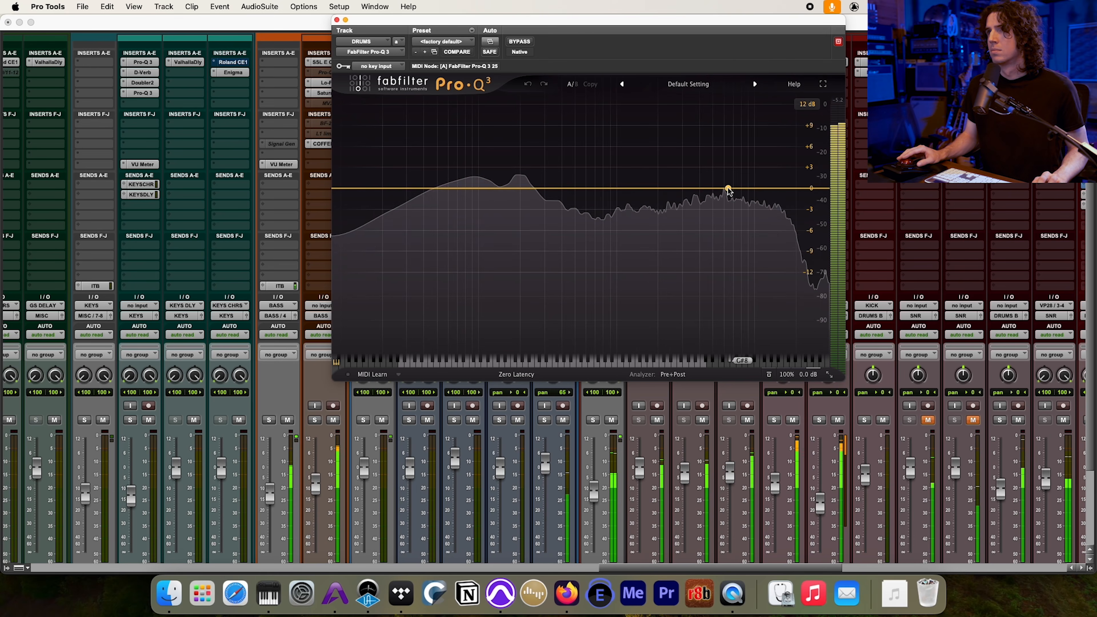
pyautogui.moveTo(727, 189); pyautogui.dragTo(715, 145)
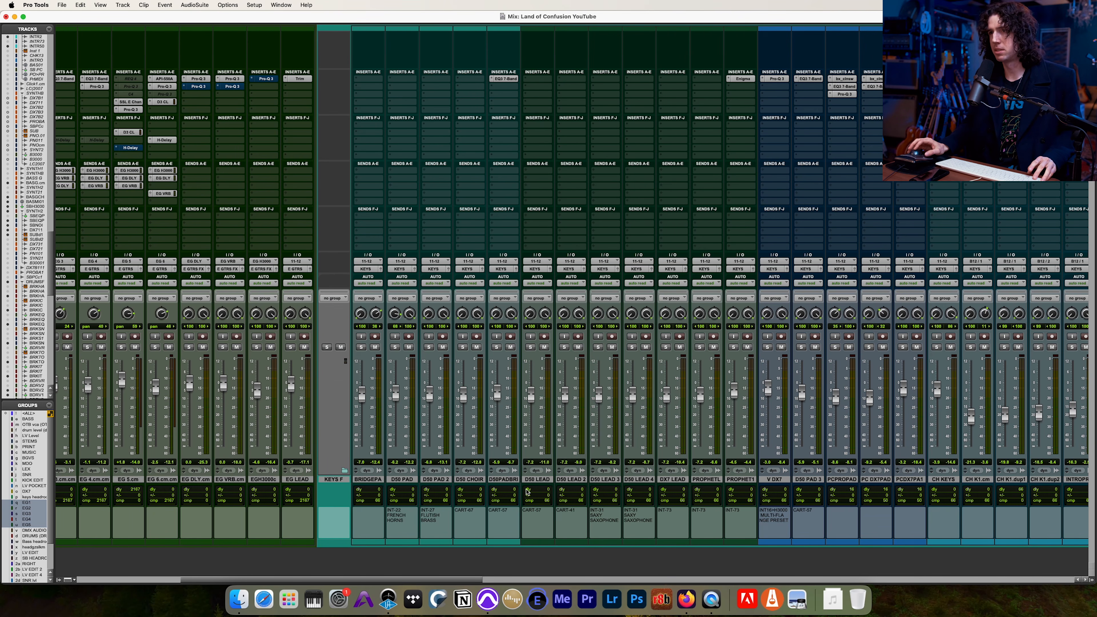
# Step: Look over the keys channel strips in the mixer, from the electric guitar lead to the bass tracks
pyautogui.hscroll(1, 525, 491)
pyautogui.hscroll(5, 526, 491)
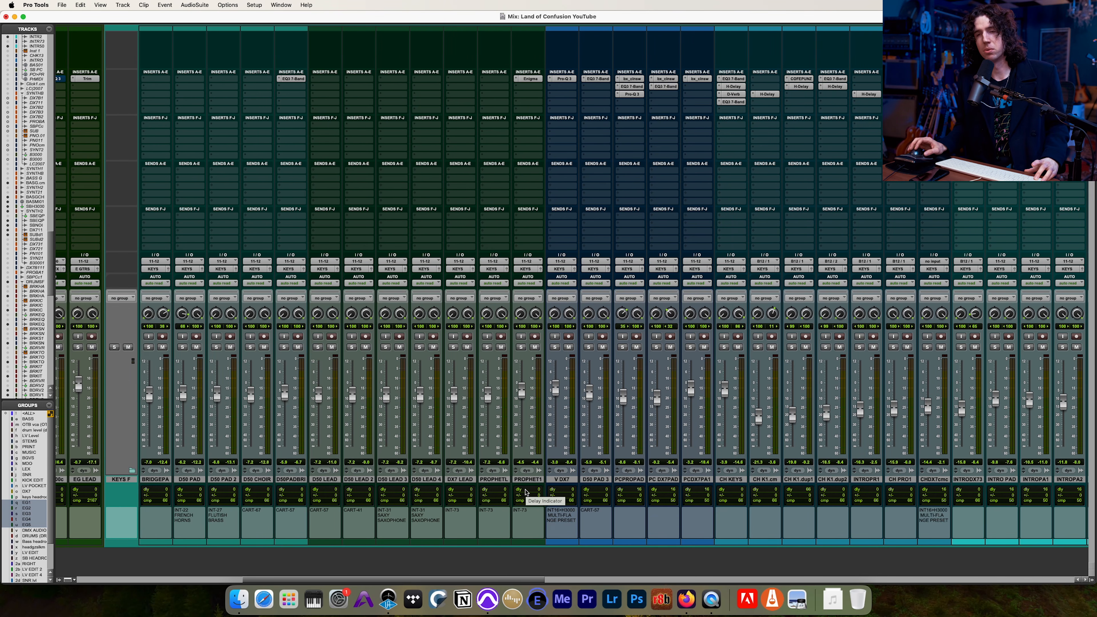
pyautogui.hscroll(5, 525, 491)
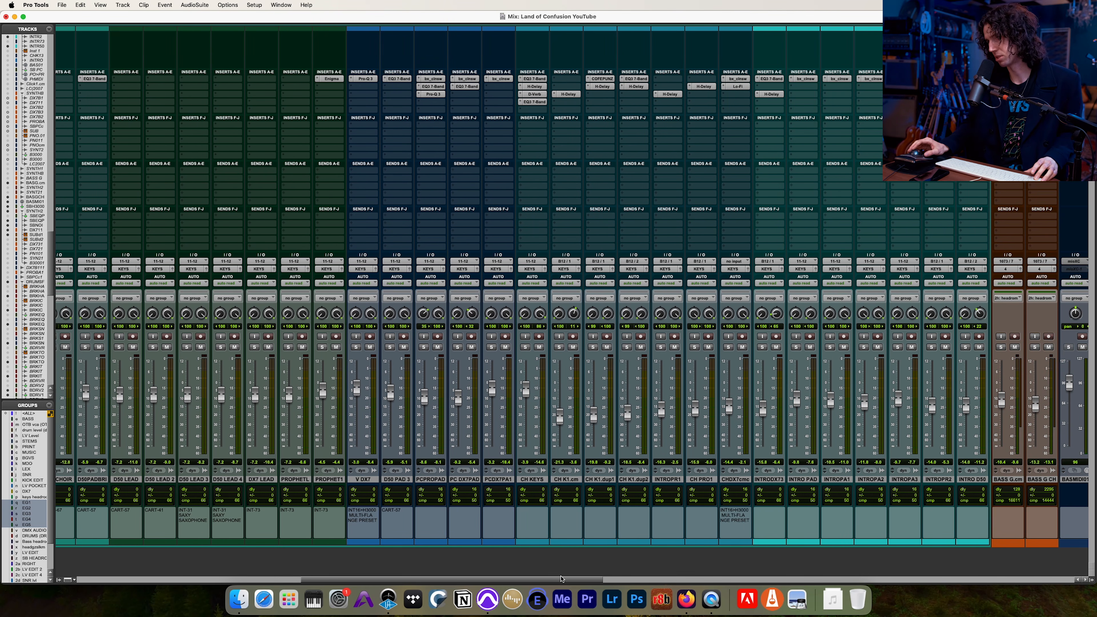
pyautogui.hscroll(-7, 540, 531)
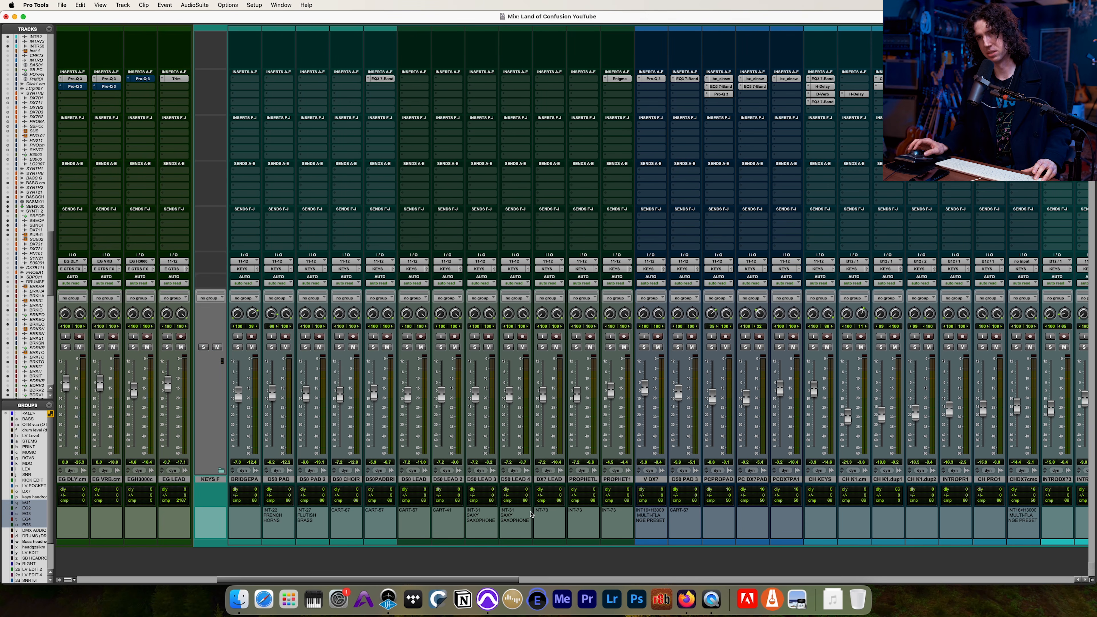
pyautogui.hscroll(-1, 532, 514)
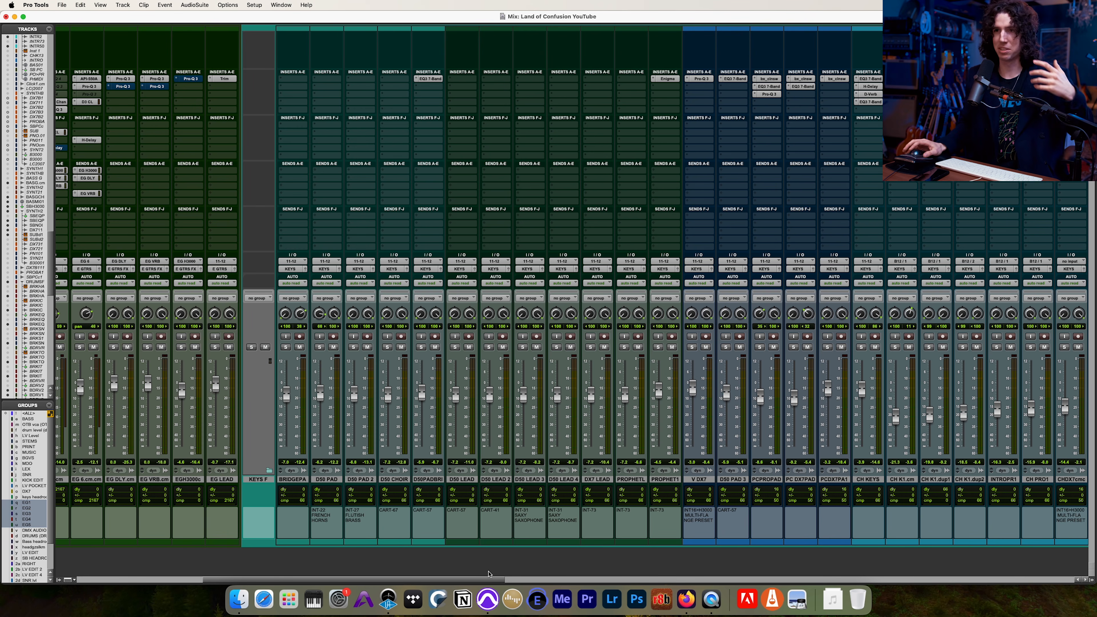
pyautogui.moveTo(487, 581); pyautogui.dragTo(534, 590)
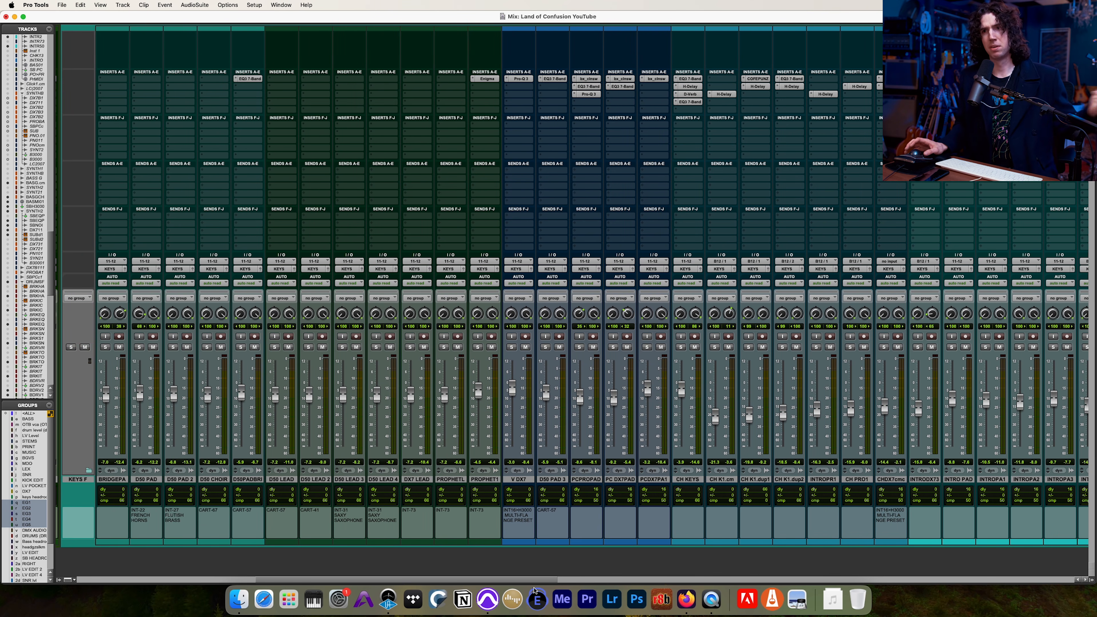
pyautogui.moveTo(533, 589); pyautogui.dragTo(525, 580)
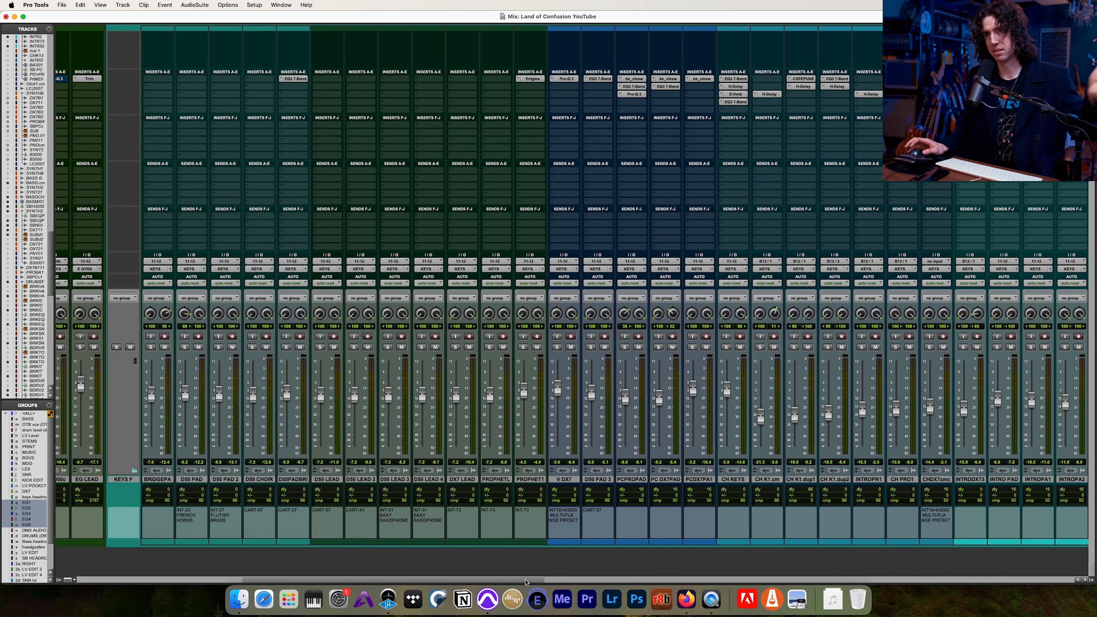
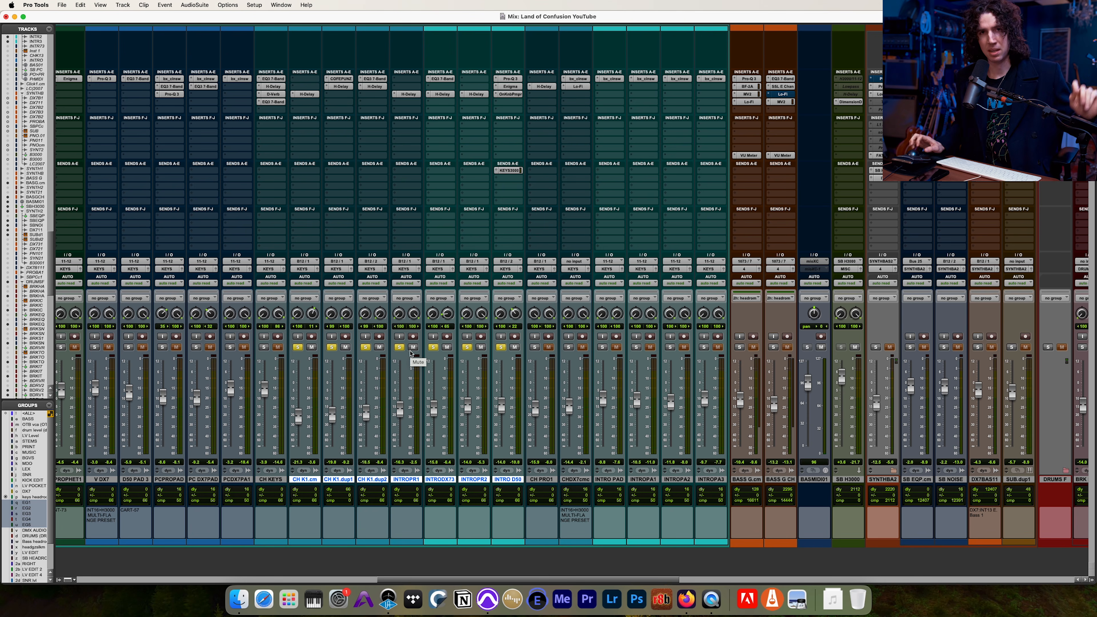
# Step: Play back the soloed chorus and intro keys tracks, from CH K1 to INTRO D50, and stop
pyautogui.press('space')
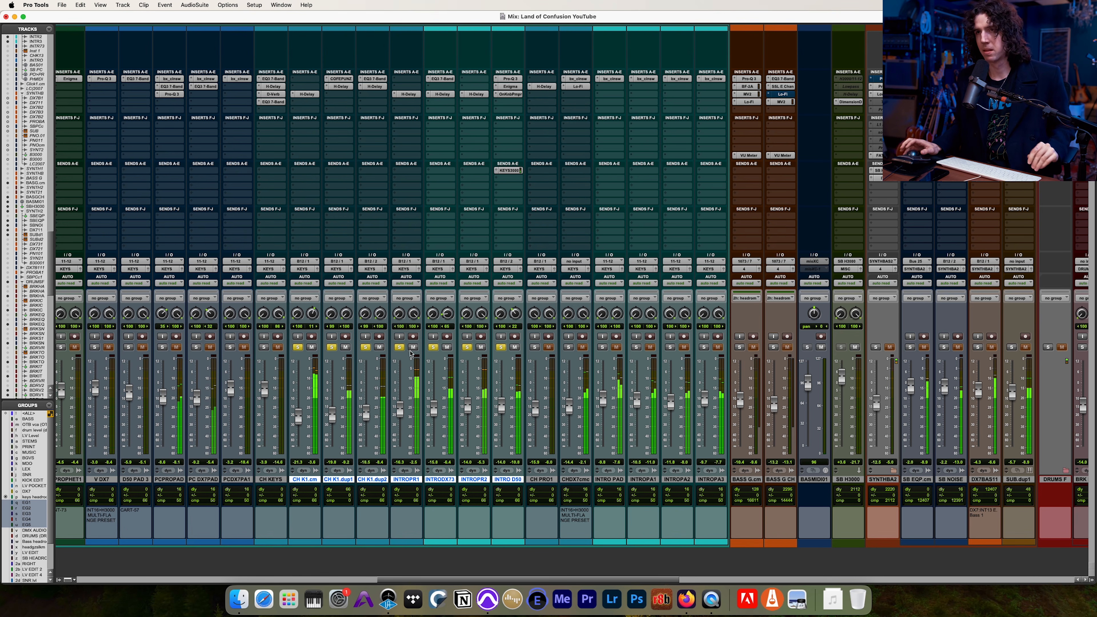
pyautogui.hscroll(2, 458, 398)
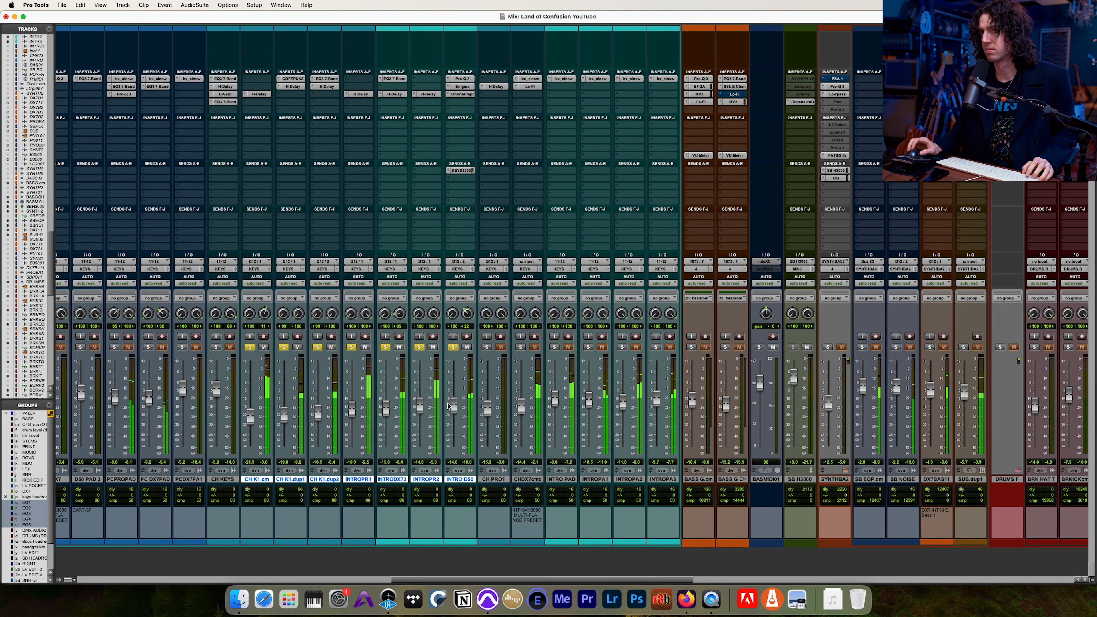
pyautogui.press('space')
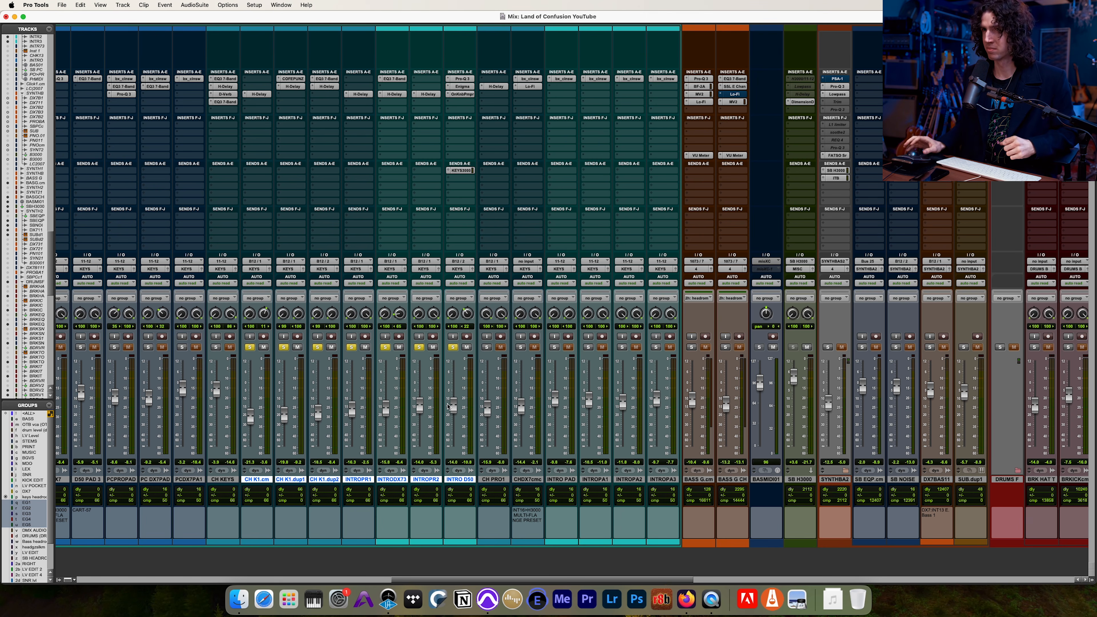
# Step: Solo only the INTRO PRO1 track, open its H-Delay plug-in and move the plug-in window aside
pyautogui.keyDown('super'); pyautogui.click(352, 348); pyautogui.keyUp('super')
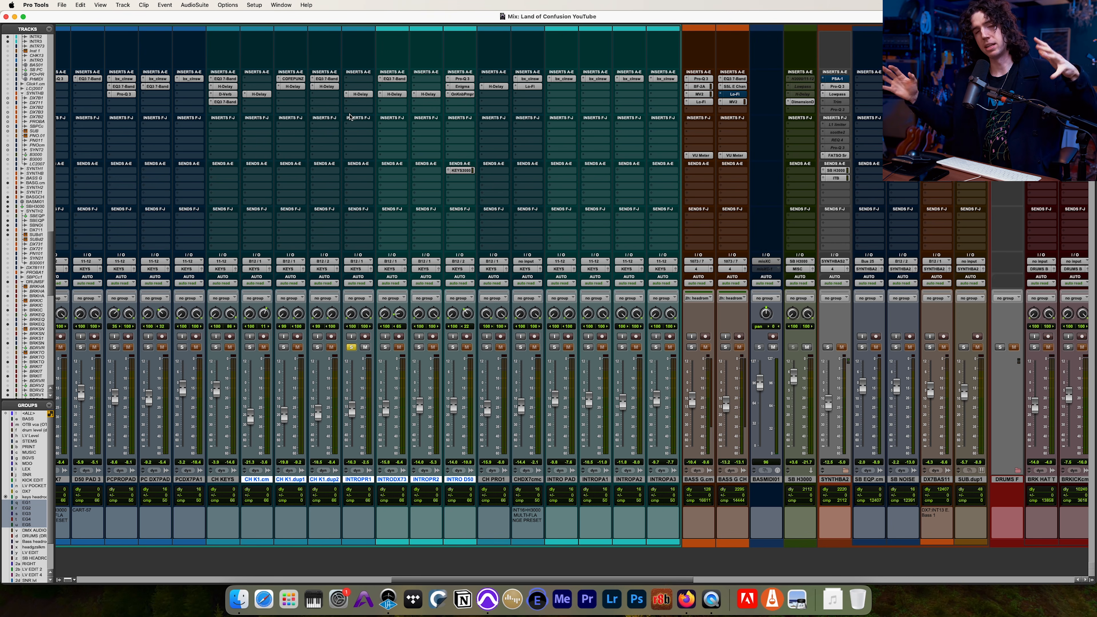
pyautogui.click(359, 95)
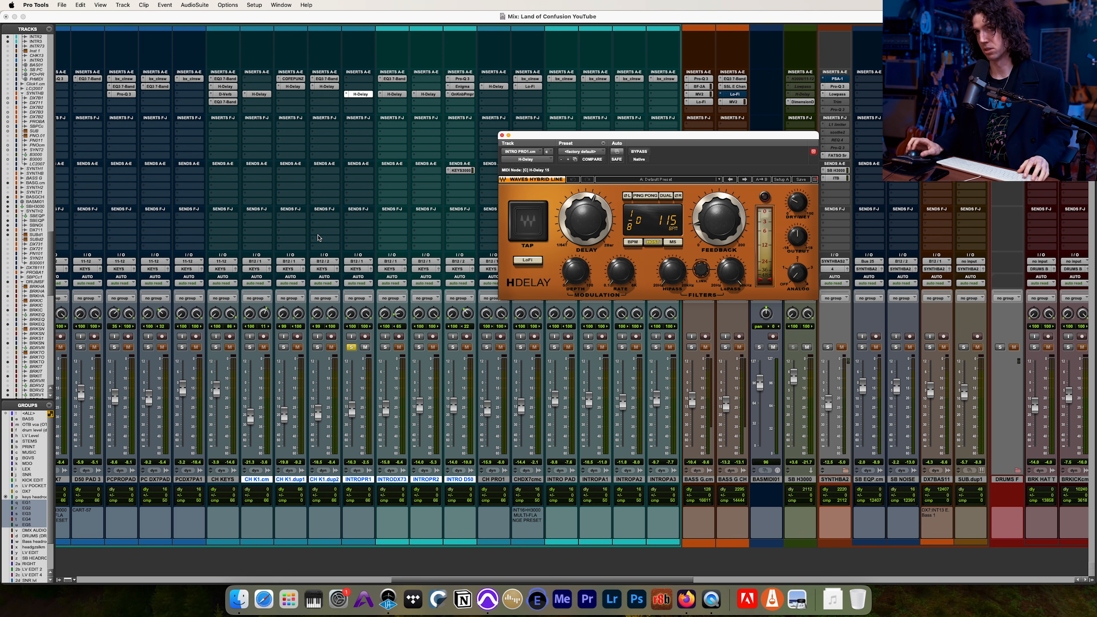
pyautogui.moveTo(501, 134); pyautogui.dragTo(446, 70)
# Step: Compare INTRO PRO1 with H-Delay bypassed and active during playback, leave it active and close the plug-in
pyautogui.click(583, 87)
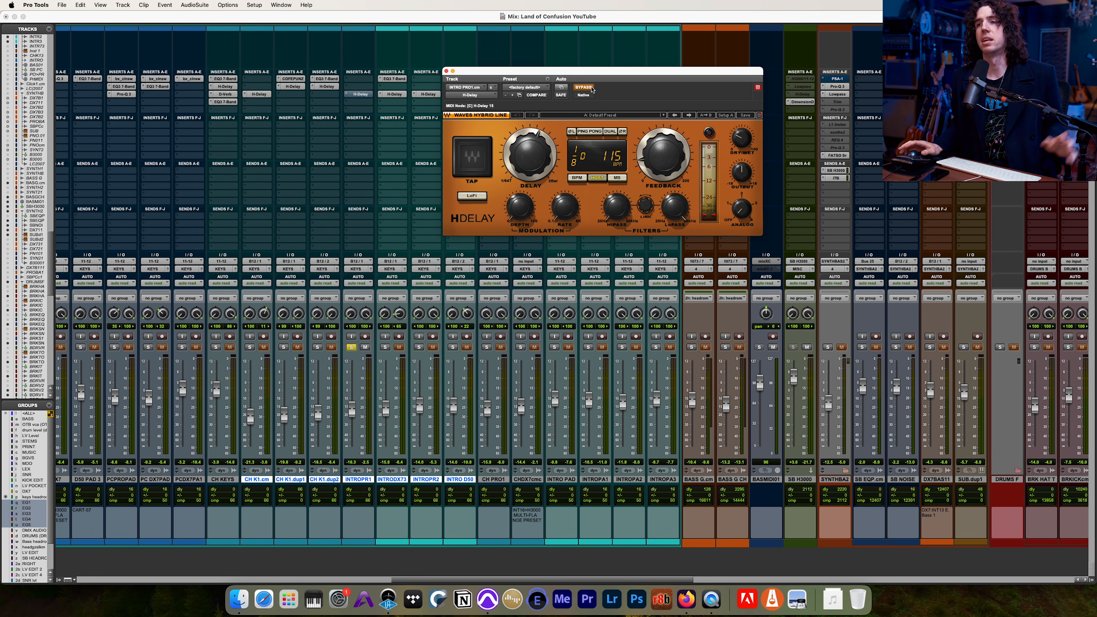
pyautogui.press('space')
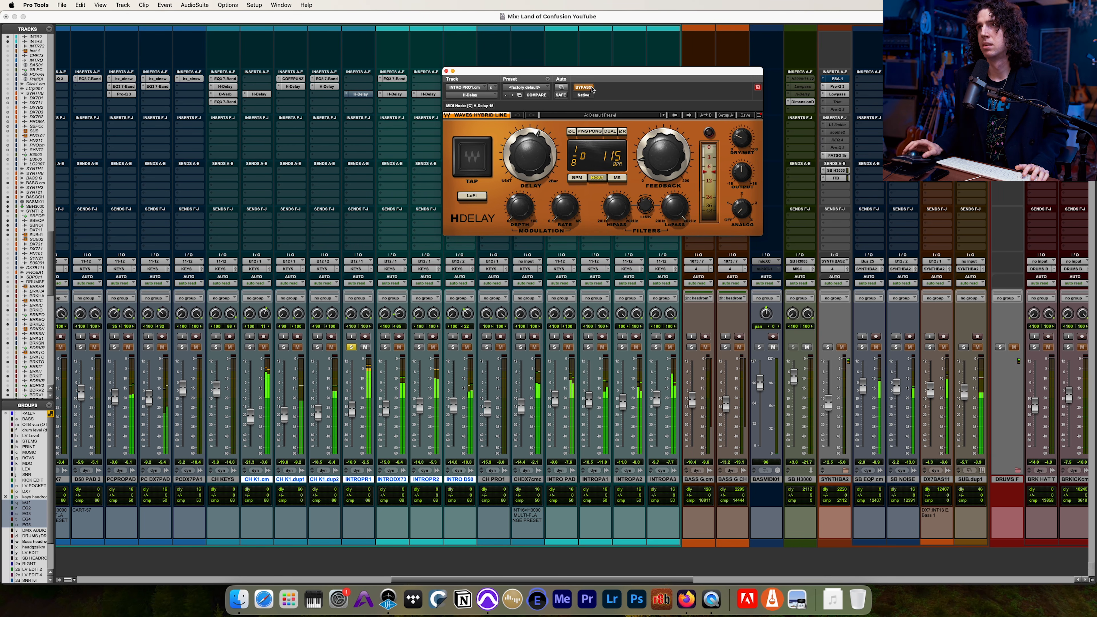
pyautogui.click(590, 88)
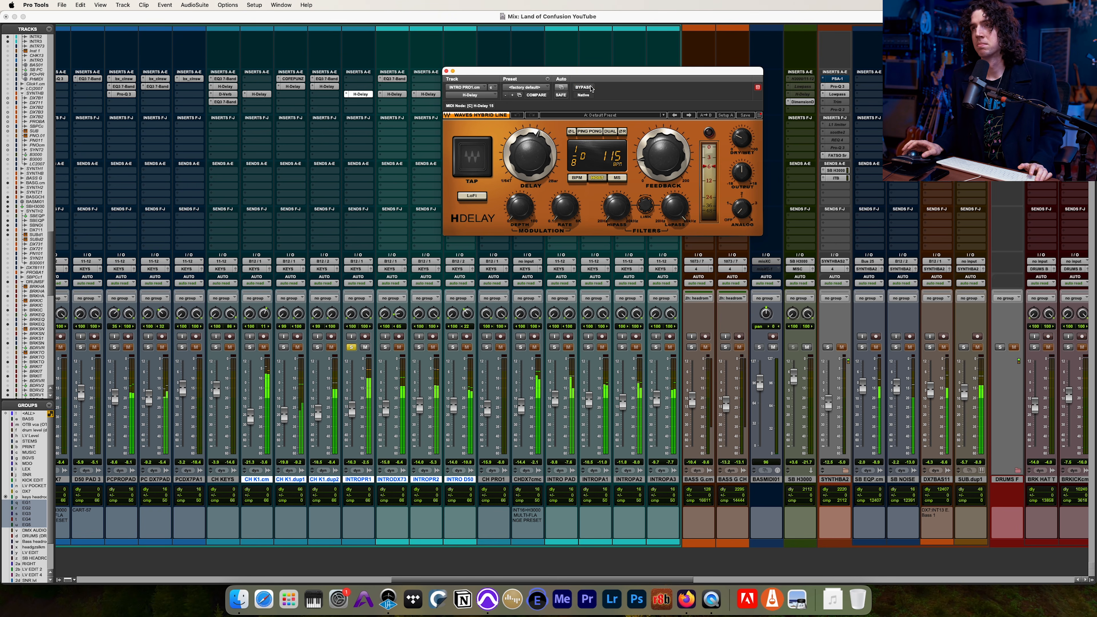
pyautogui.click(588, 88)
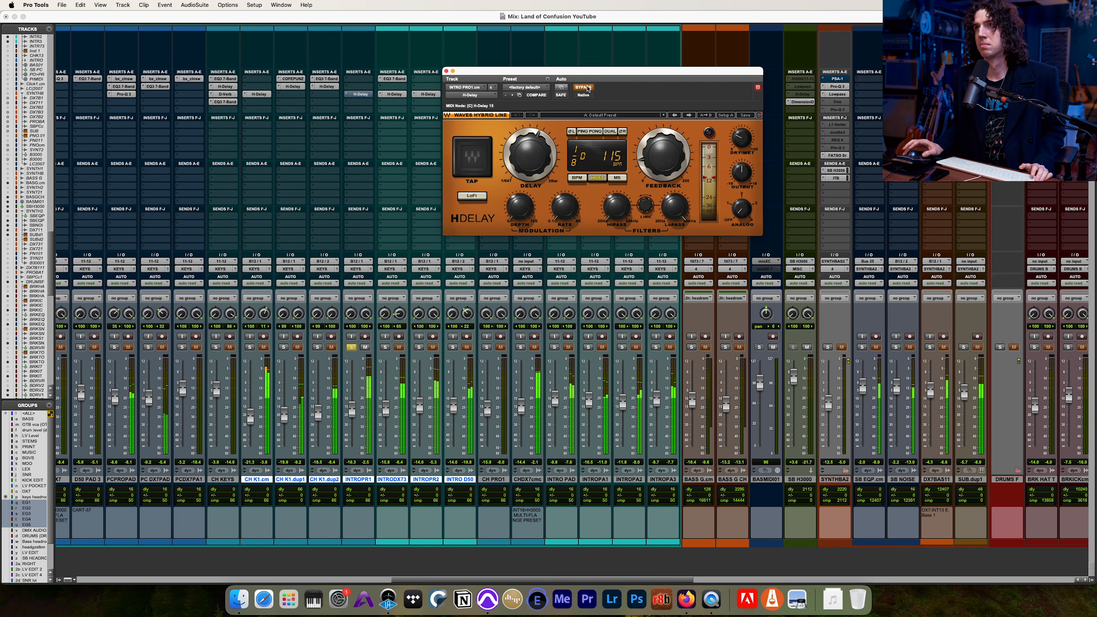
pyautogui.click(587, 87)
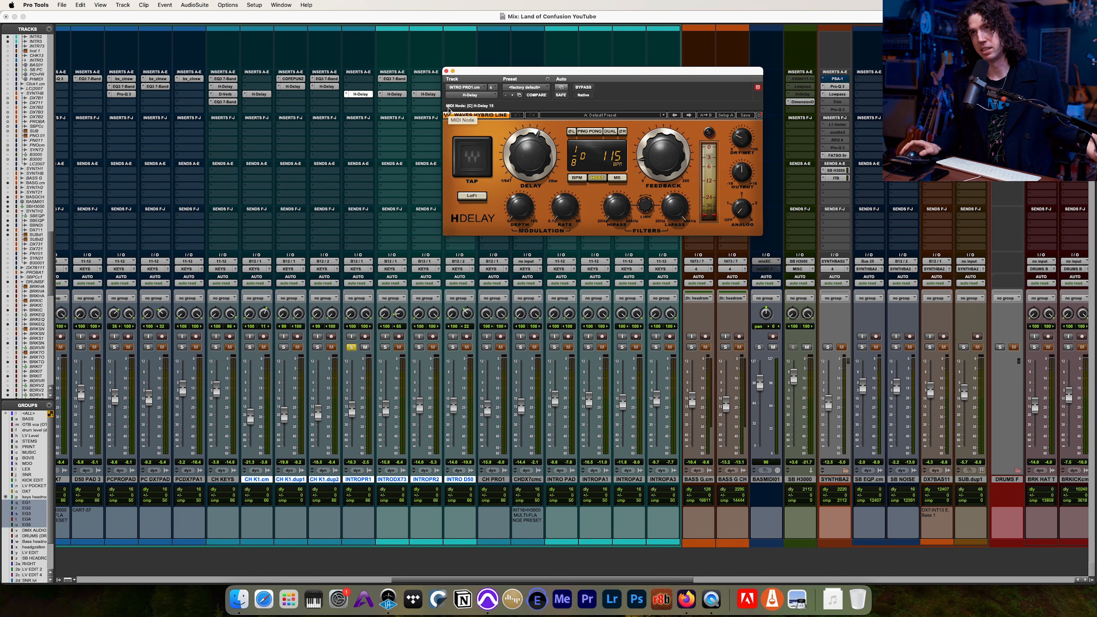
pyautogui.click(360, 95)
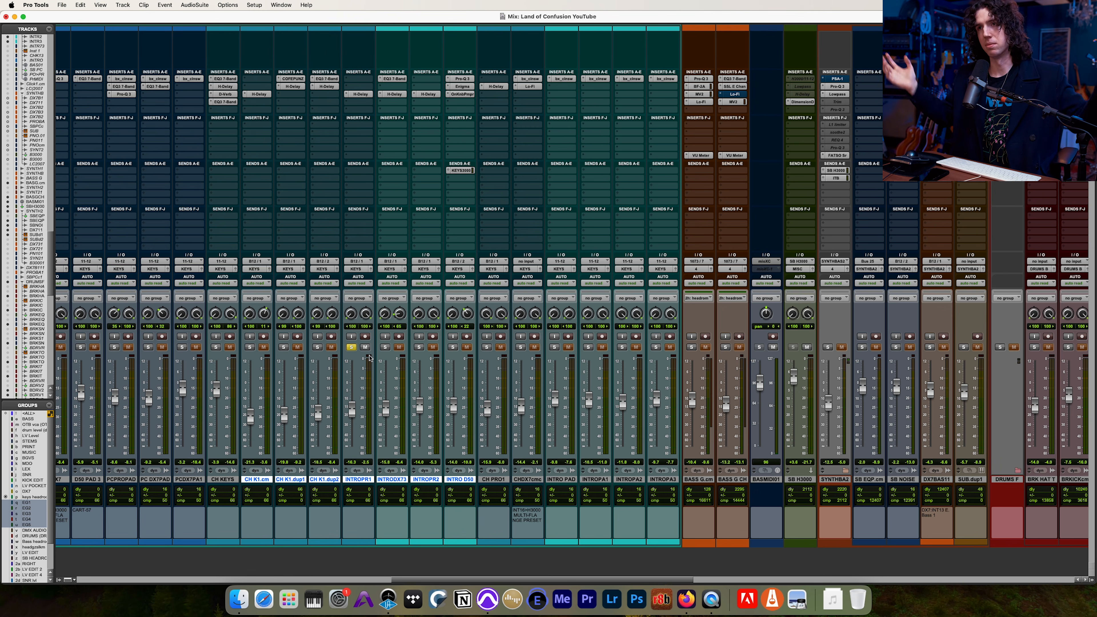
# Step: Unsolo INTRO PRO1 and play with PCPROPAD, PC DX7PAD, CH K1, INTRO PAD and the first two INTROPA tracks soloed
pyautogui.click(352, 347)
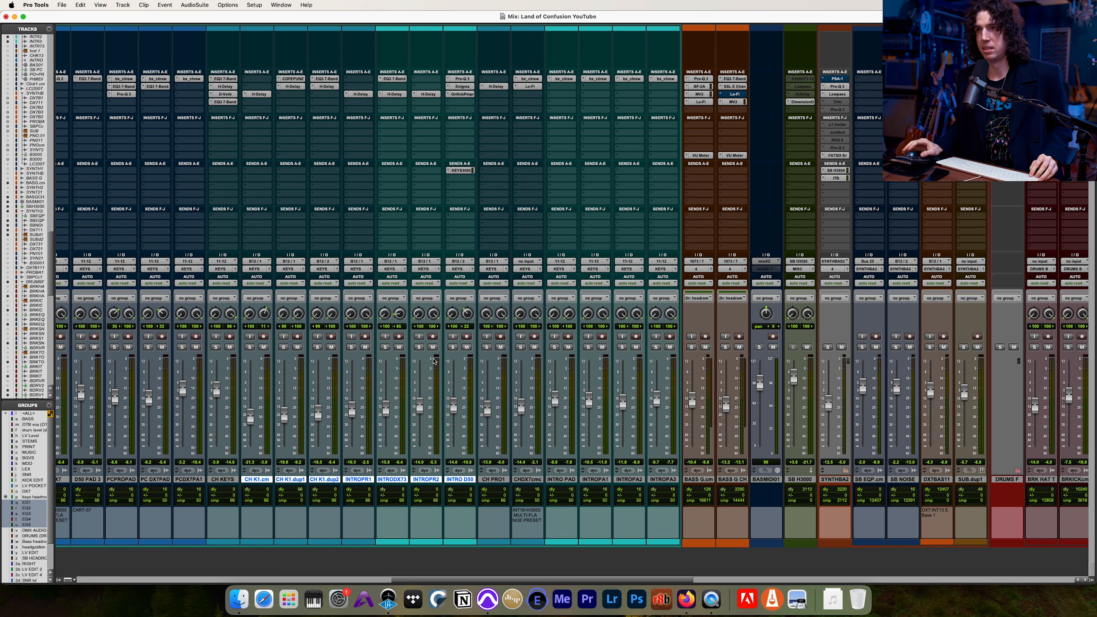
pyautogui.click(487, 347)
pyautogui.click(520, 347)
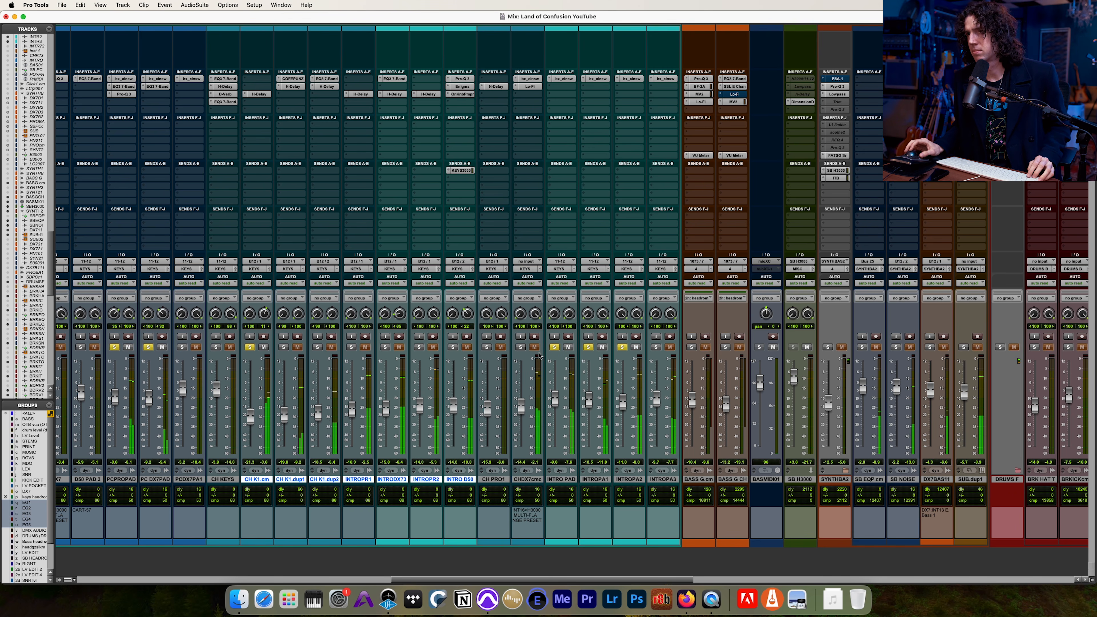
pyautogui.hscroll(-3, 611, 362)
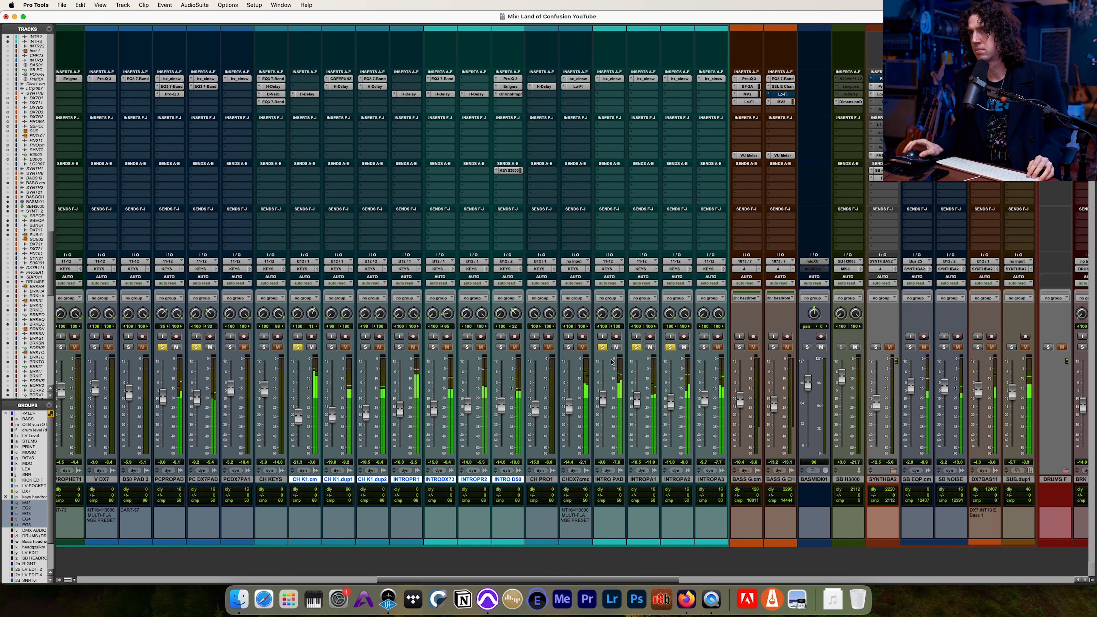
pyautogui.hscroll(-1, 610, 362)
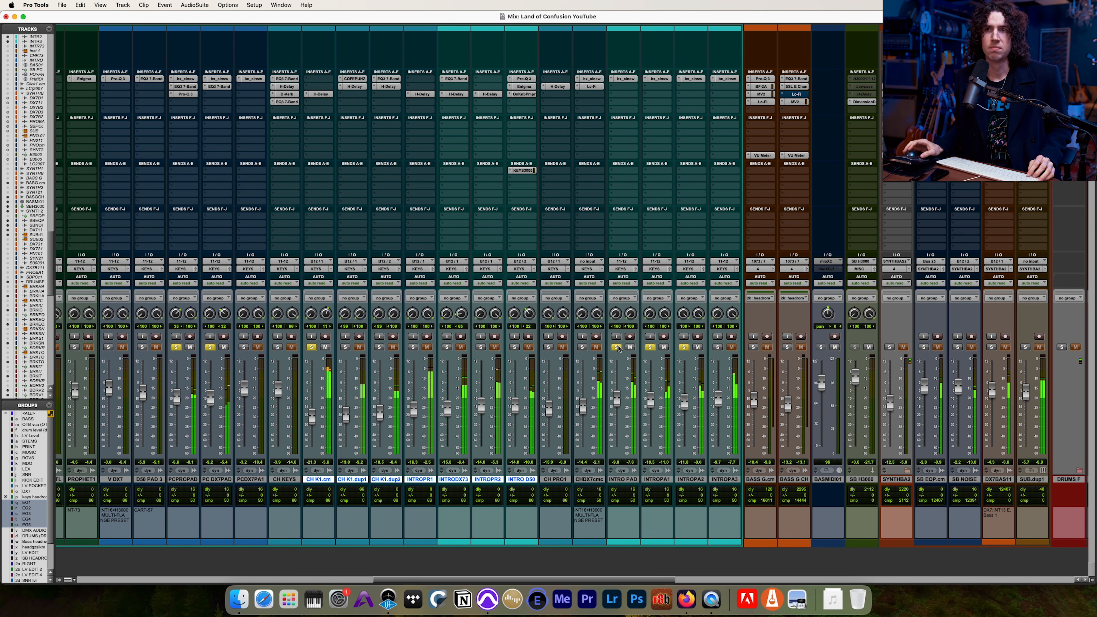
# Step: Unsolo PC DX7PAD, PCPROPAD, CH K1 and the INTROPA tracks so only INTRO PAD plays solo, and stop playback
pyautogui.click(209, 347)
pyautogui.click(176, 347)
pyautogui.click(311, 347)
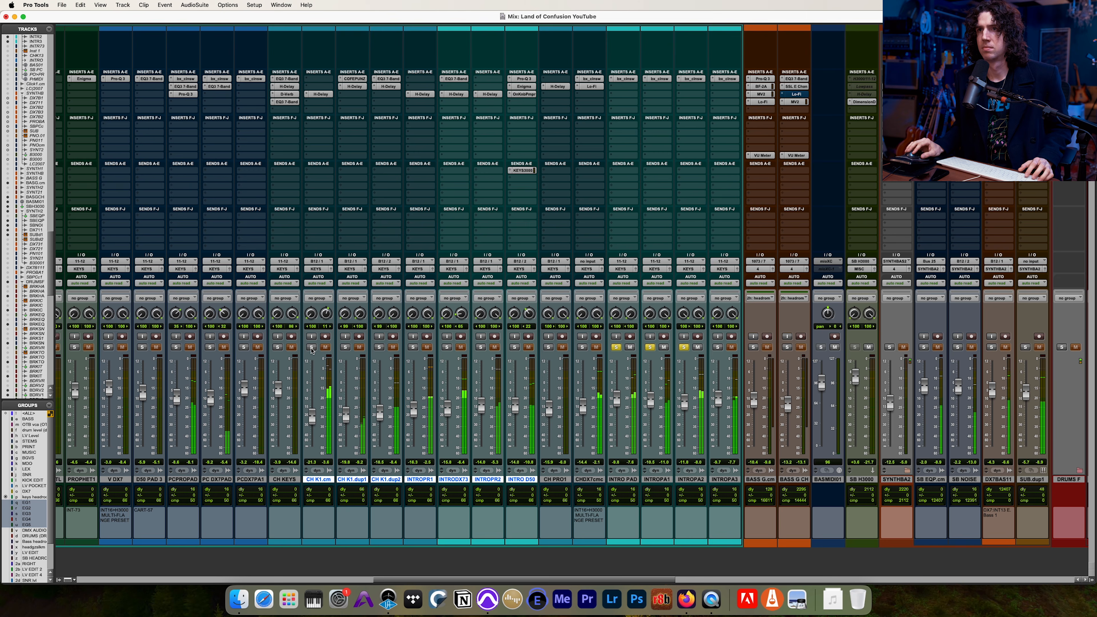
pyautogui.keyDown('alt'); pyautogui.click(615, 347); pyautogui.keyUp('alt')
pyautogui.click(616, 347)
pyautogui.hscroll(3, 617, 349)
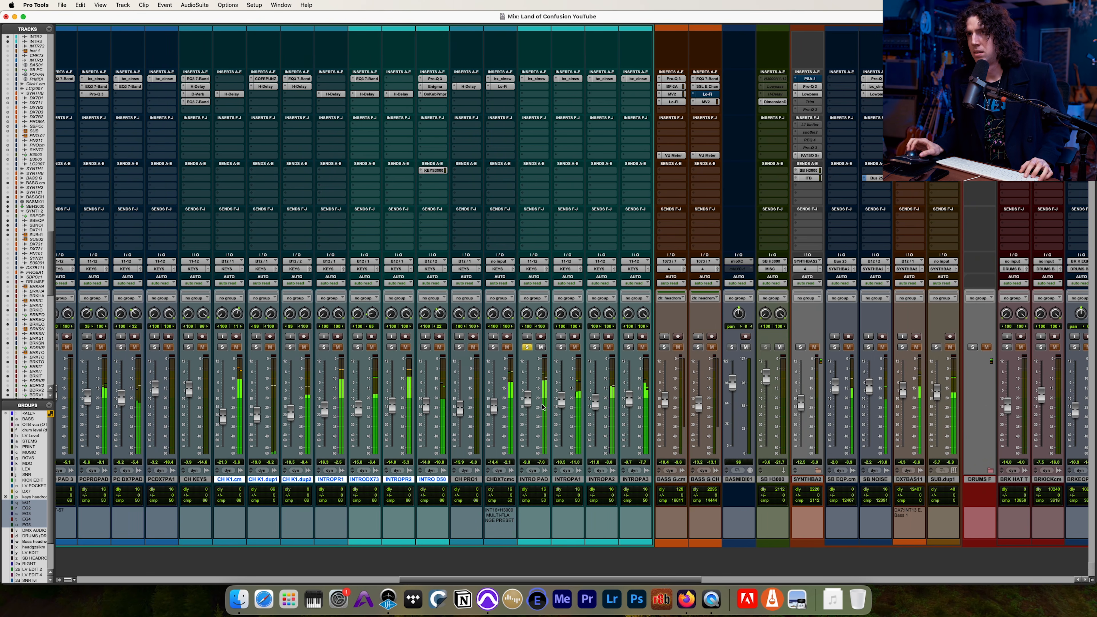
pyautogui.press('space')
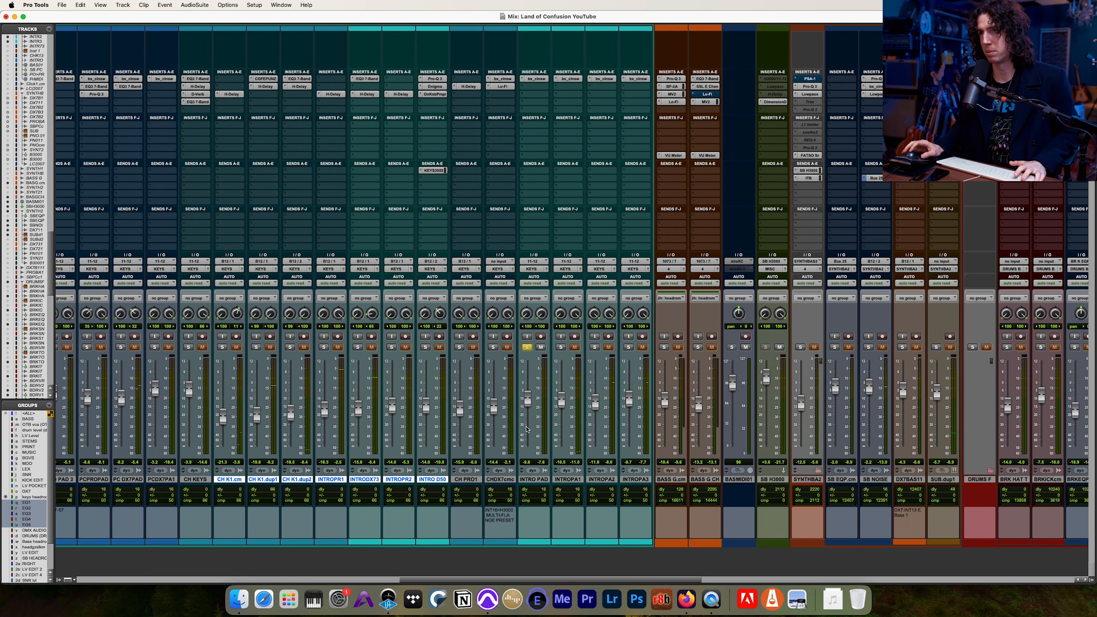
# Step: Audition the three INTROPA pad tracks during playback, switching solos between them, and finish with INTRO PAD and all three soloed
pyautogui.press('space')
pyautogui.hscroll(5, 474, 406)
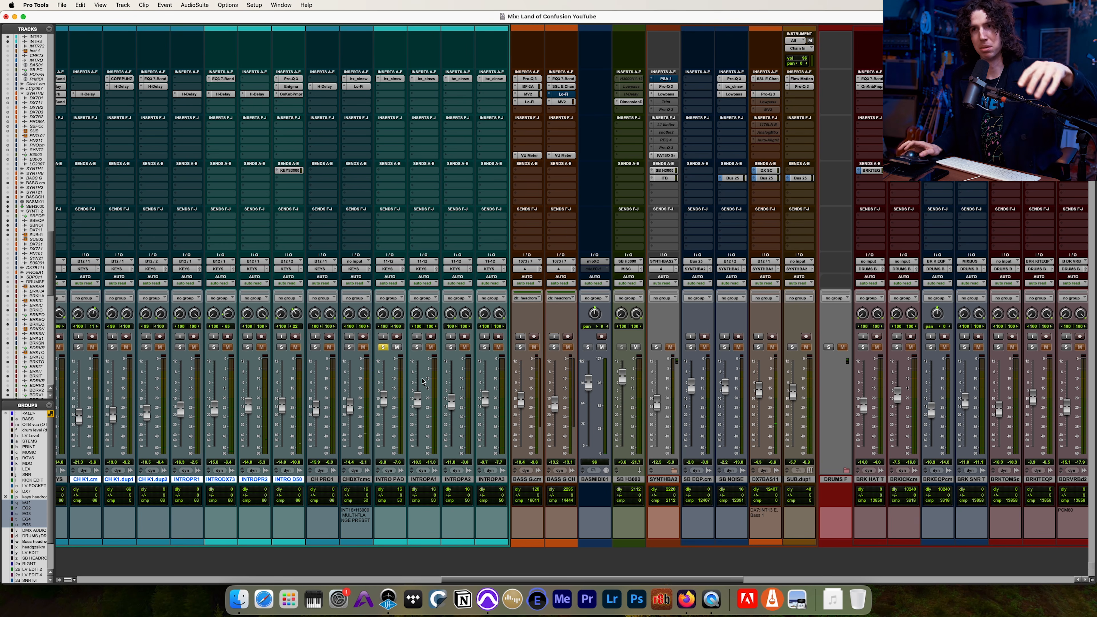
pyautogui.press('space')
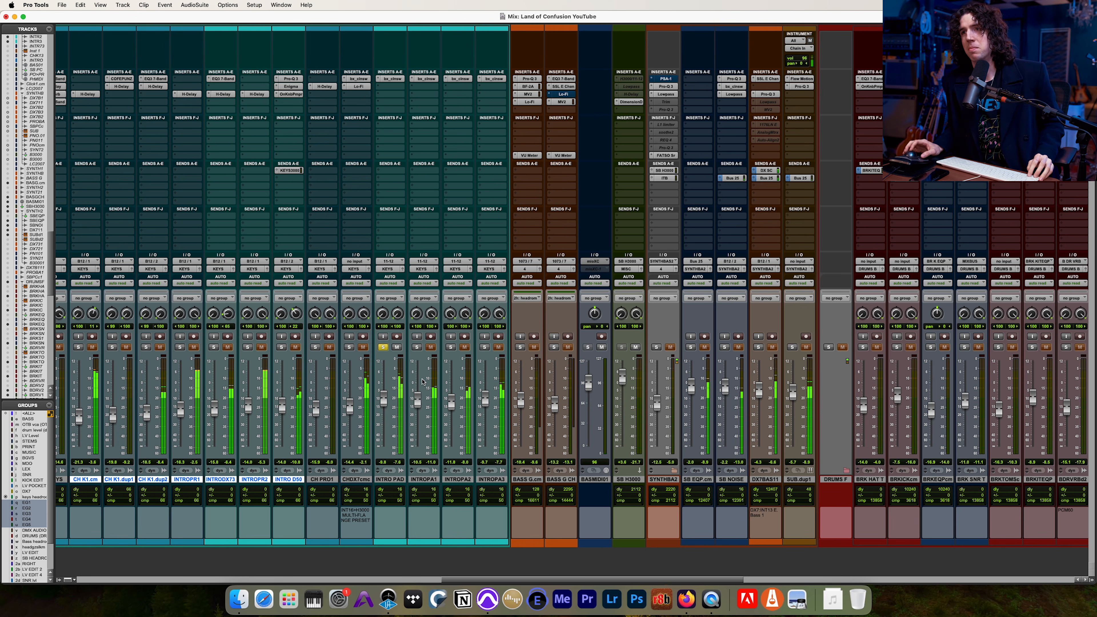
pyautogui.click(417, 348)
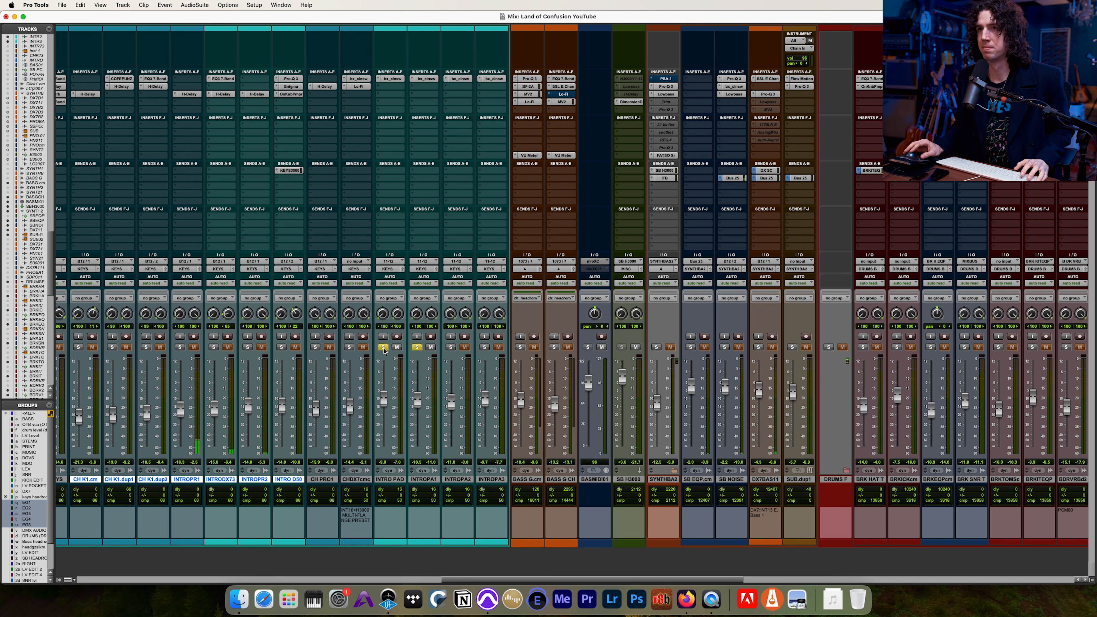
pyautogui.click(452, 347)
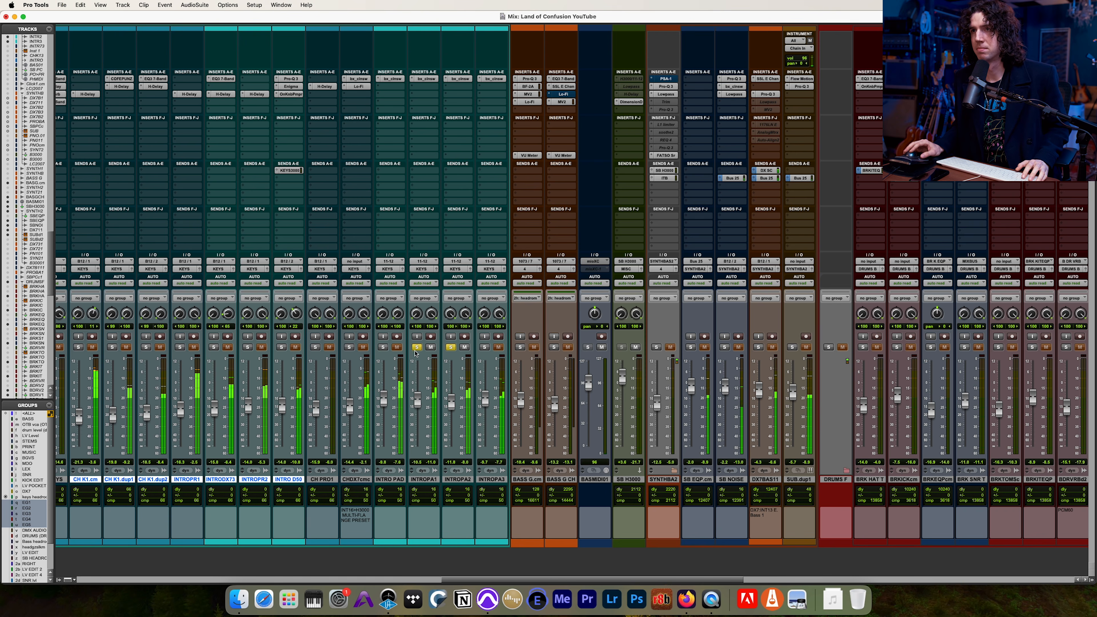
pyautogui.click(484, 347)
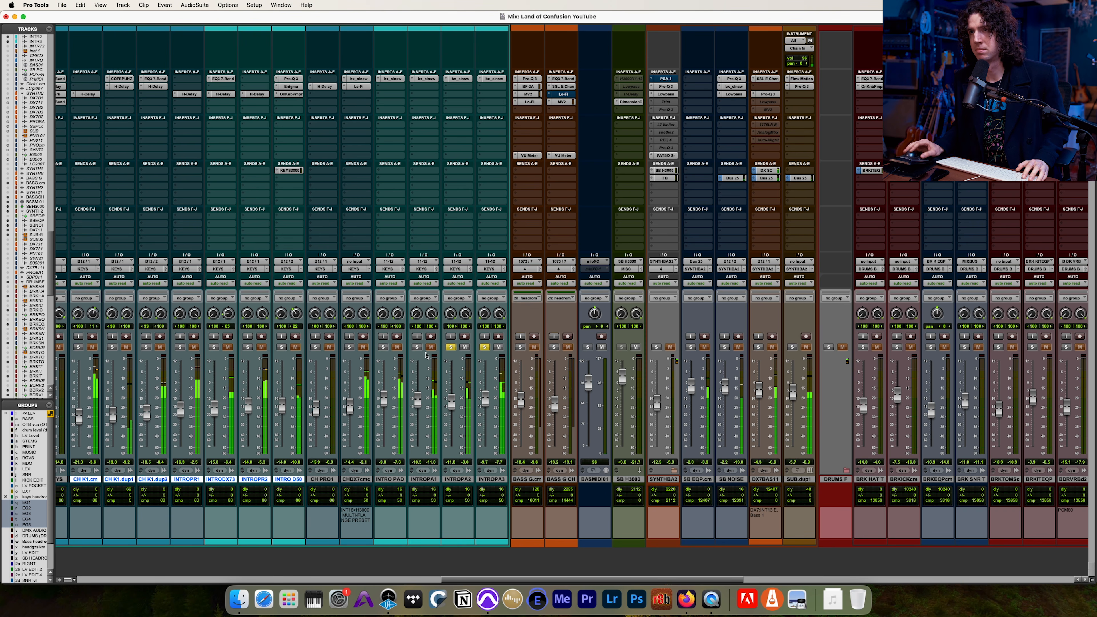
pyautogui.click(382, 347)
pyautogui.click(416, 348)
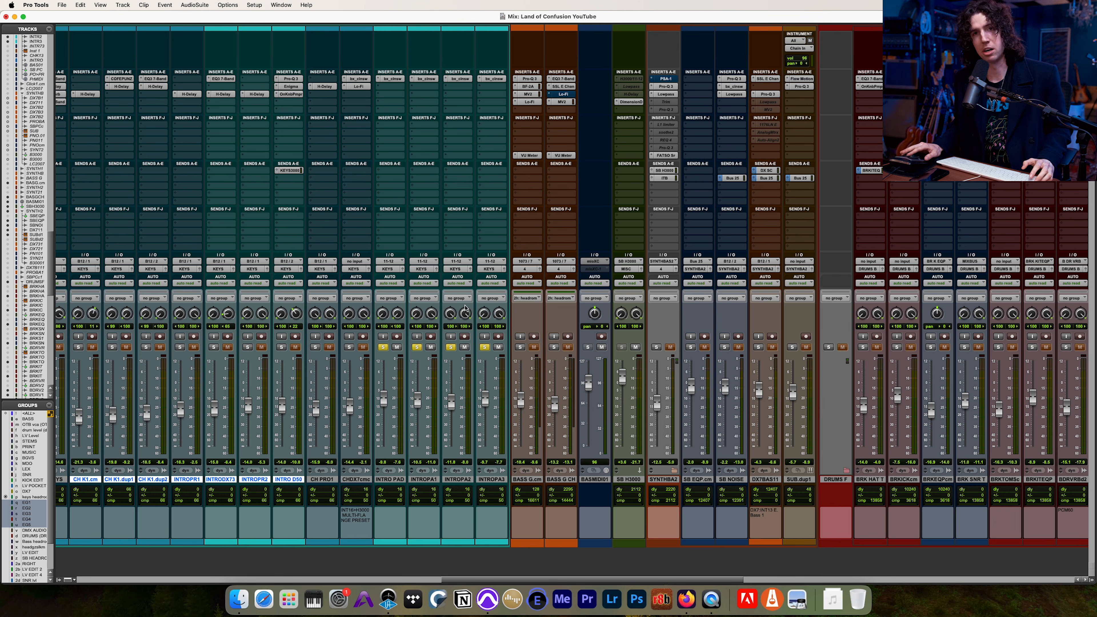
# Step: Audition the intro pads one at a time during playback, soloing INTRO PAD, INTROPA3, INTROPA2 and INTROPA1 in turn, and clear the last solo
pyautogui.hscroll(-2, 464, 349)
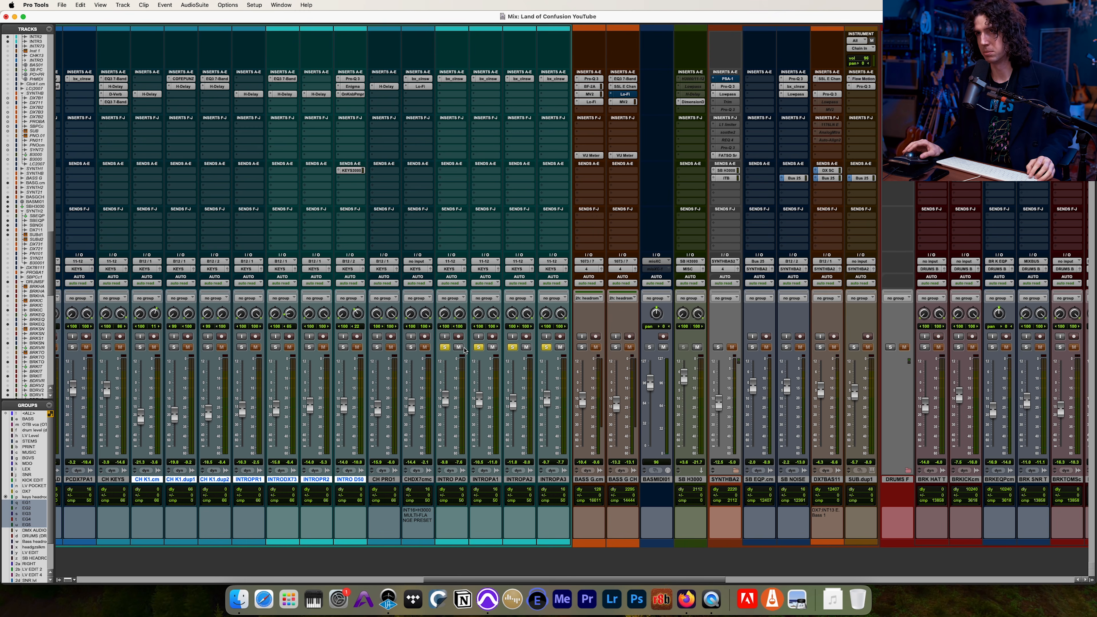
pyautogui.keyDown('alt'); pyautogui.click(446, 348); pyautogui.keyUp('alt')
pyautogui.click(446, 348)
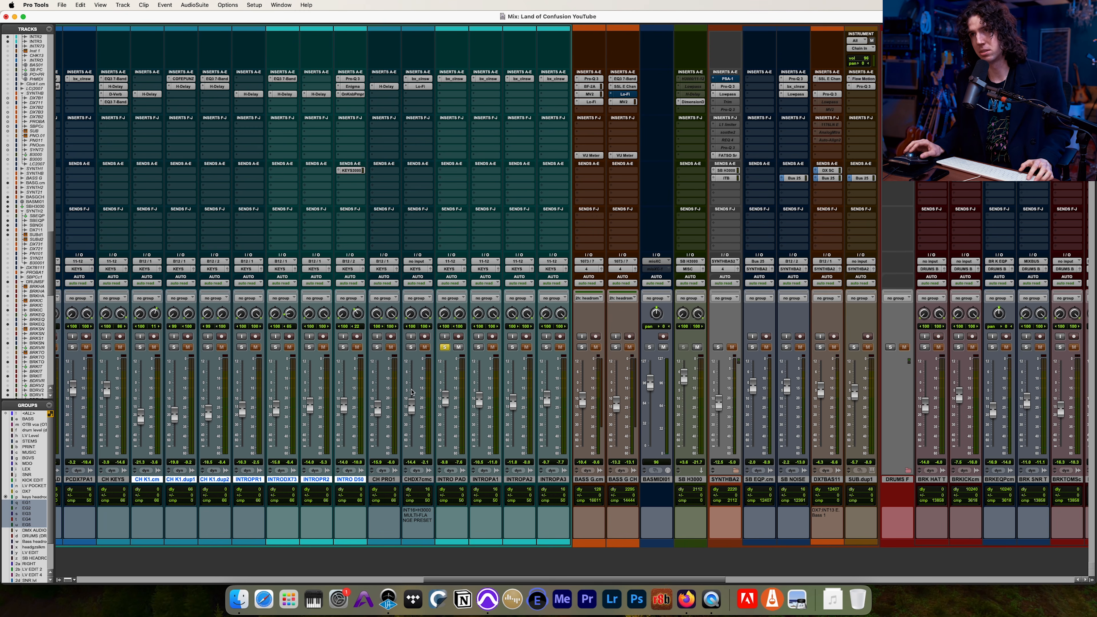
pyautogui.press('space')
pyautogui.click(546, 347)
pyautogui.click(446, 348)
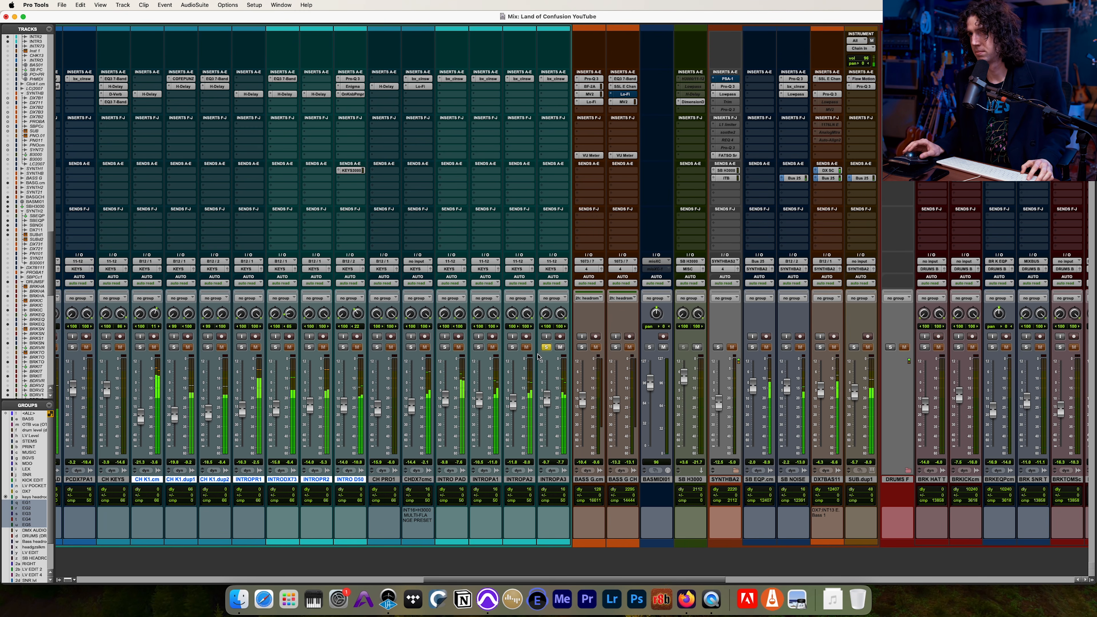
pyautogui.keyDown('super'); pyautogui.click(513, 347); pyautogui.keyUp('super')
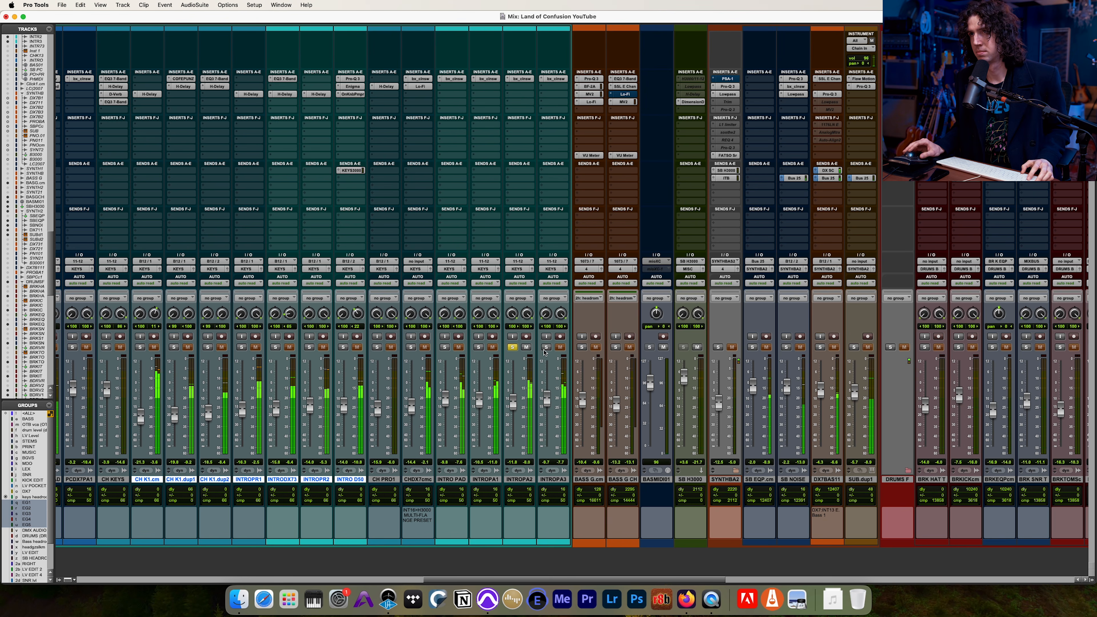
pyautogui.keyDown('super'); pyautogui.click(478, 347); pyautogui.keyUp('super')
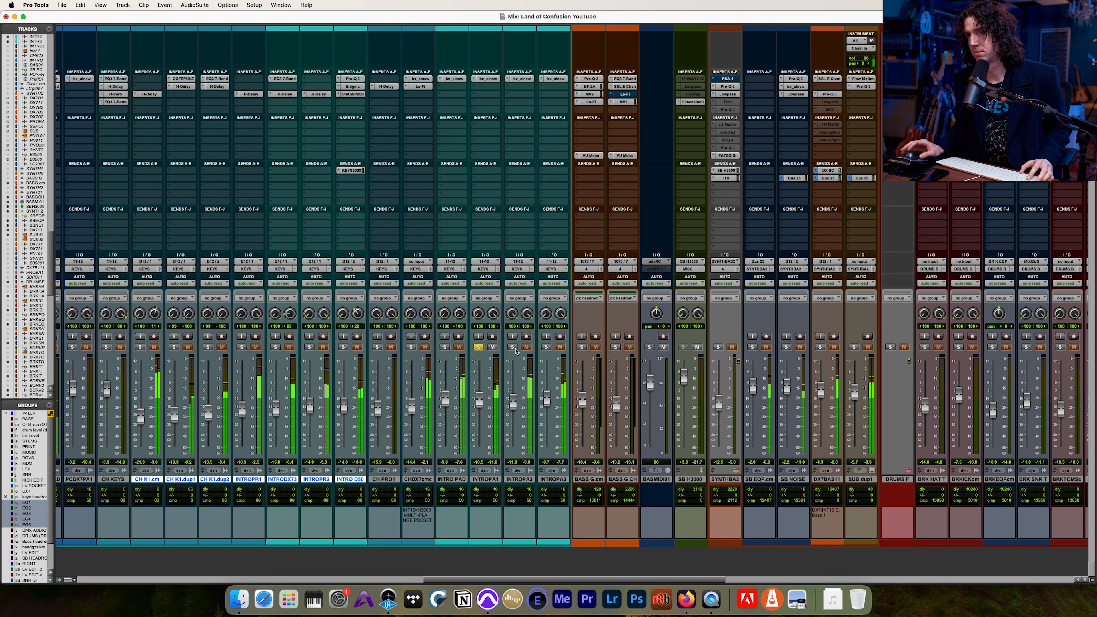
pyautogui.click(478, 347)
# Step: Switch to the Edit window and place the playback cursor at bar 14, beat 4, just before the first V DX7 clip
pyautogui.hscroll(-5, 479, 351)
pyautogui.press('super+equal')
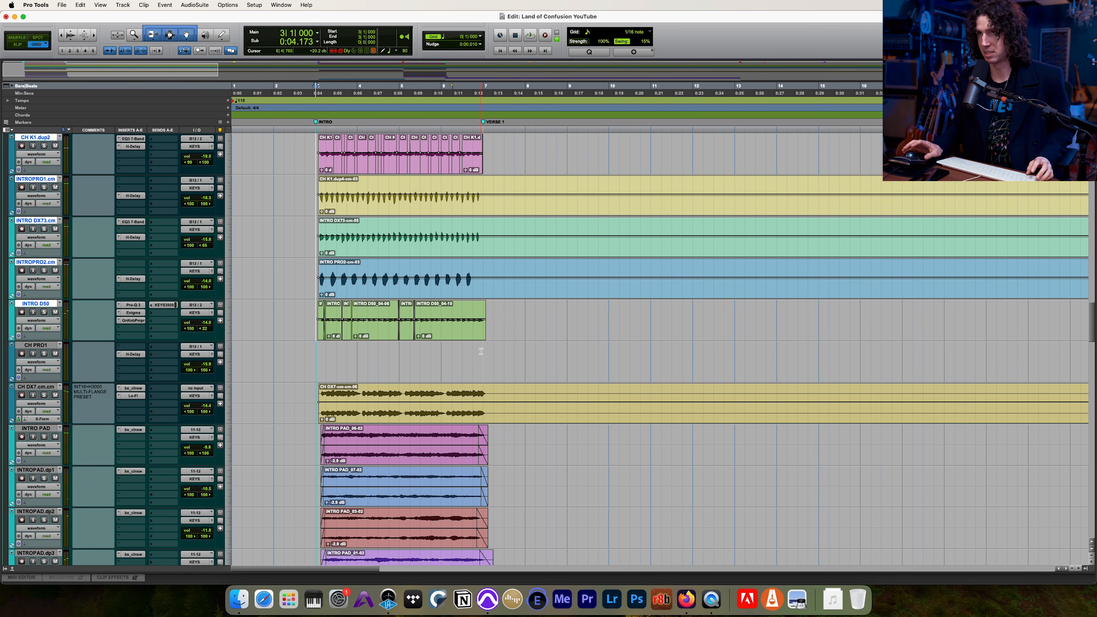
pyautogui.click(474, 355)
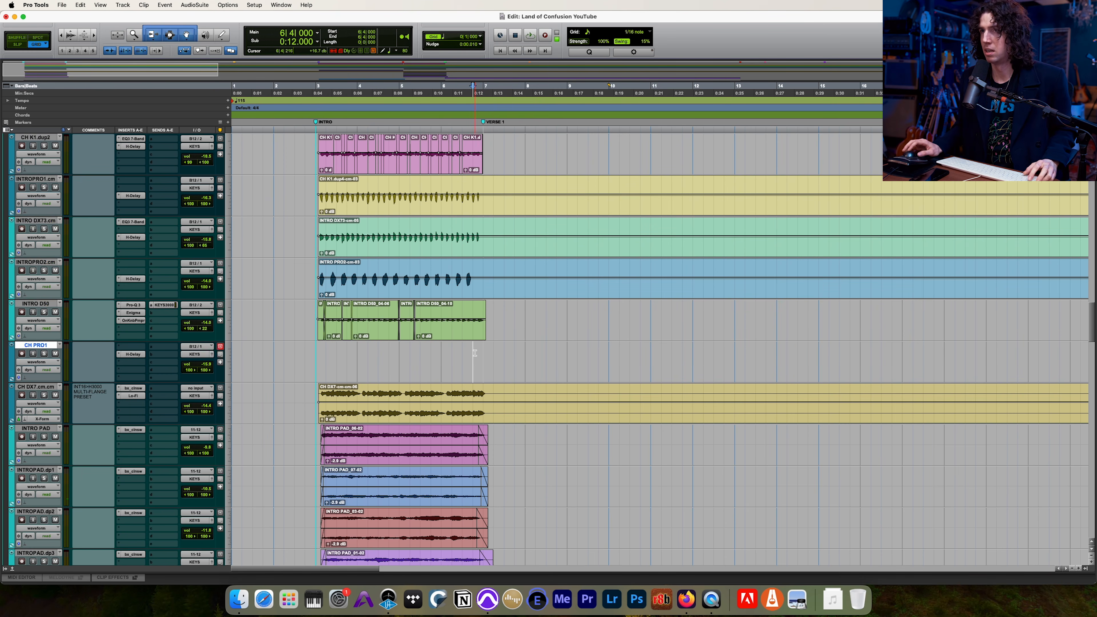
pyautogui.scroll(10, 474, 355)
pyautogui.scroll(10, 475, 354)
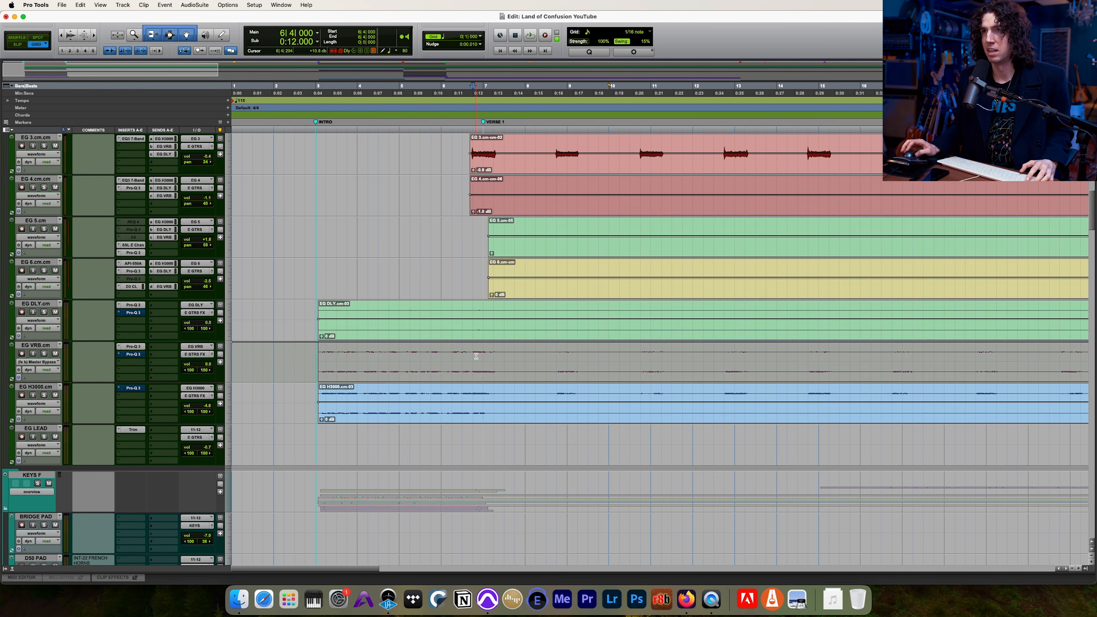
pyautogui.scroll(-7, 476, 356)
pyautogui.press('r')
pyautogui.scroll(-20, 476, 356)
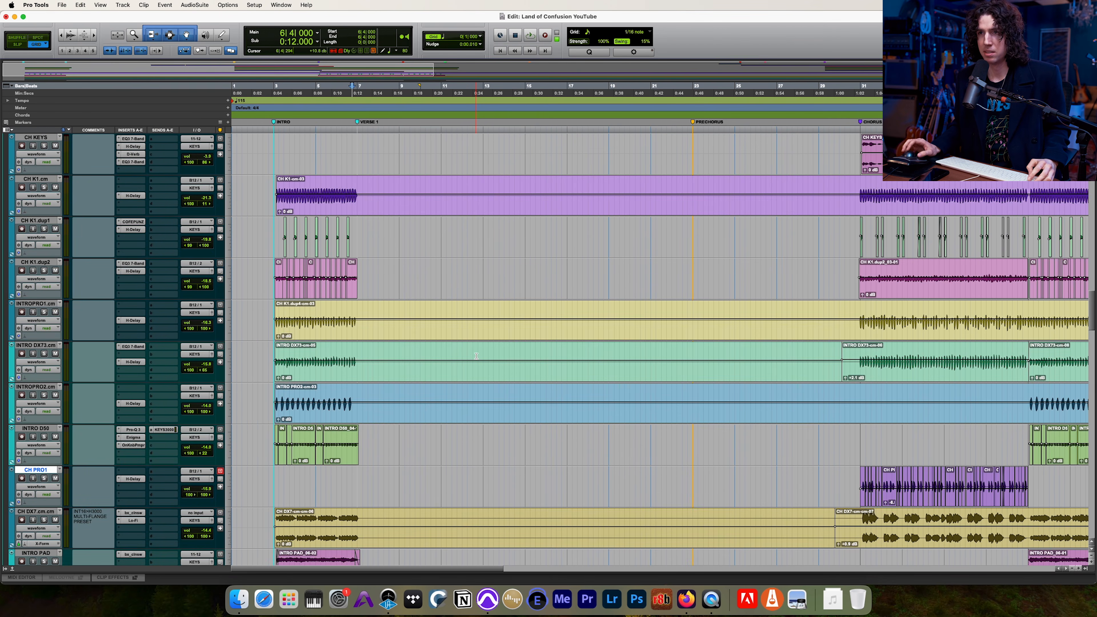
pyautogui.scroll(10, 479, 357)
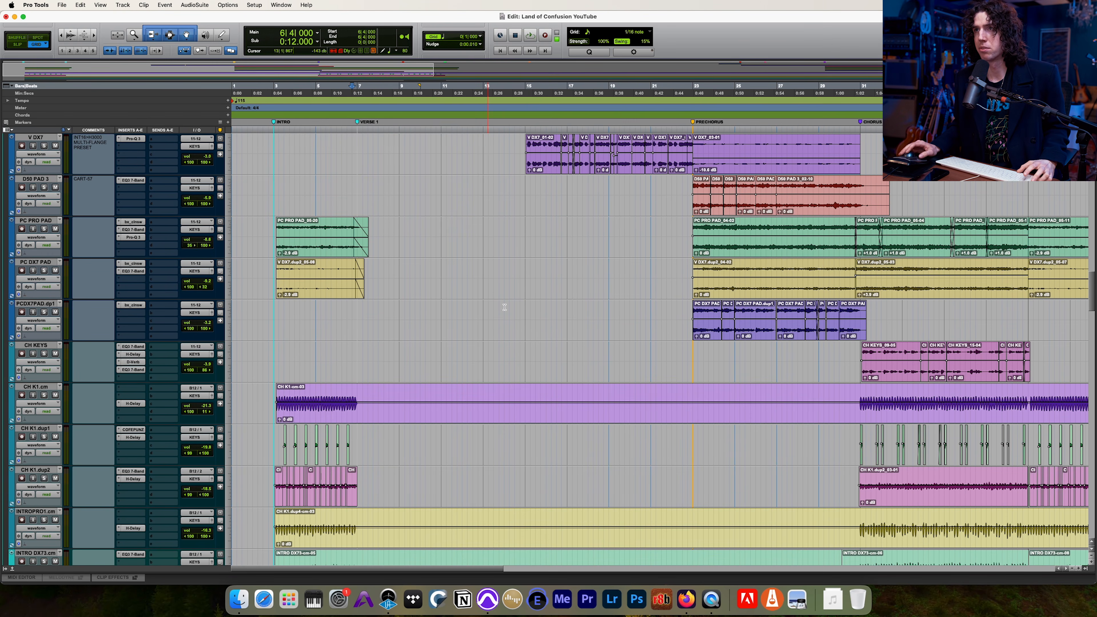
pyautogui.click(520, 189)
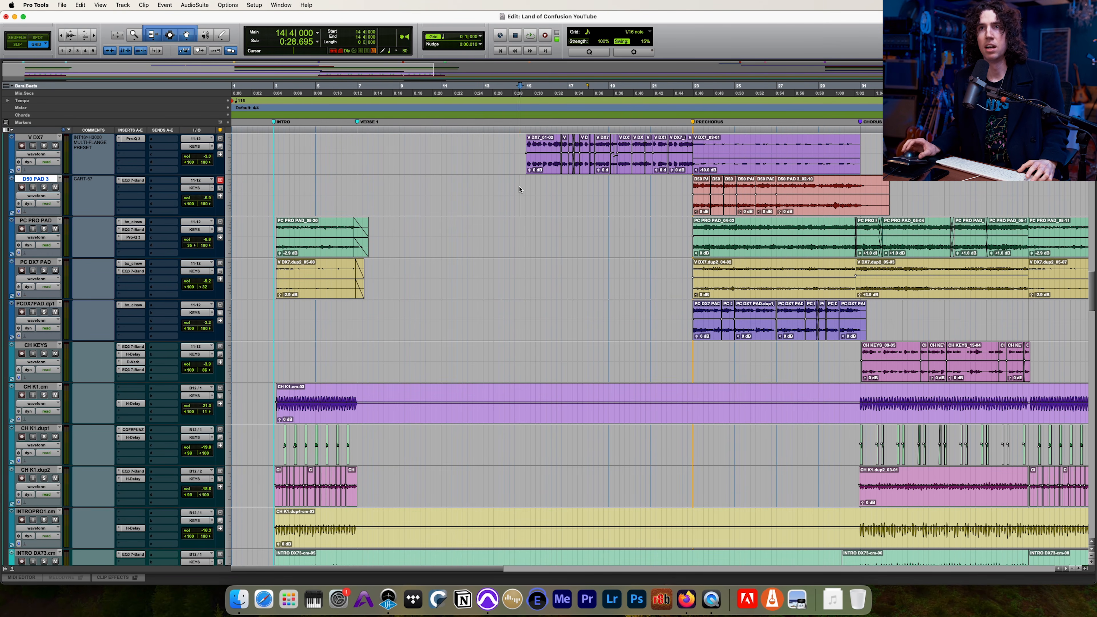
# Step: Play the verse part with V DX7 soloed, stop playback, and open and close that track's comment
pyautogui.press('space')
pyautogui.click(43, 146)
pyautogui.scroll(6, 424, 192)
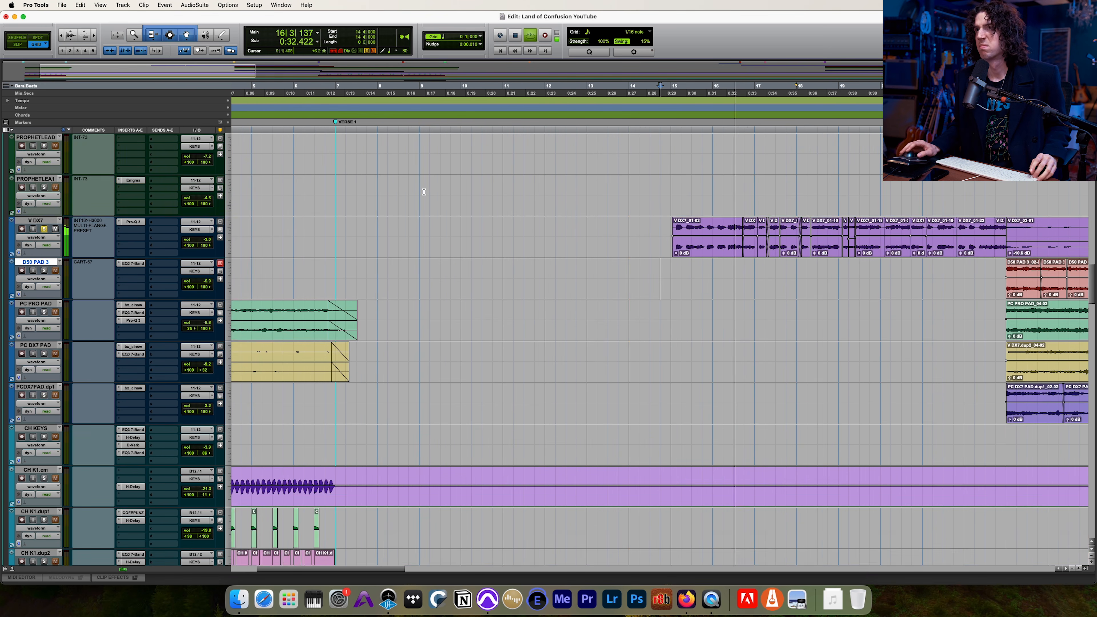
pyautogui.scroll(2, 424, 192)
pyautogui.hscroll(8, 425, 194)
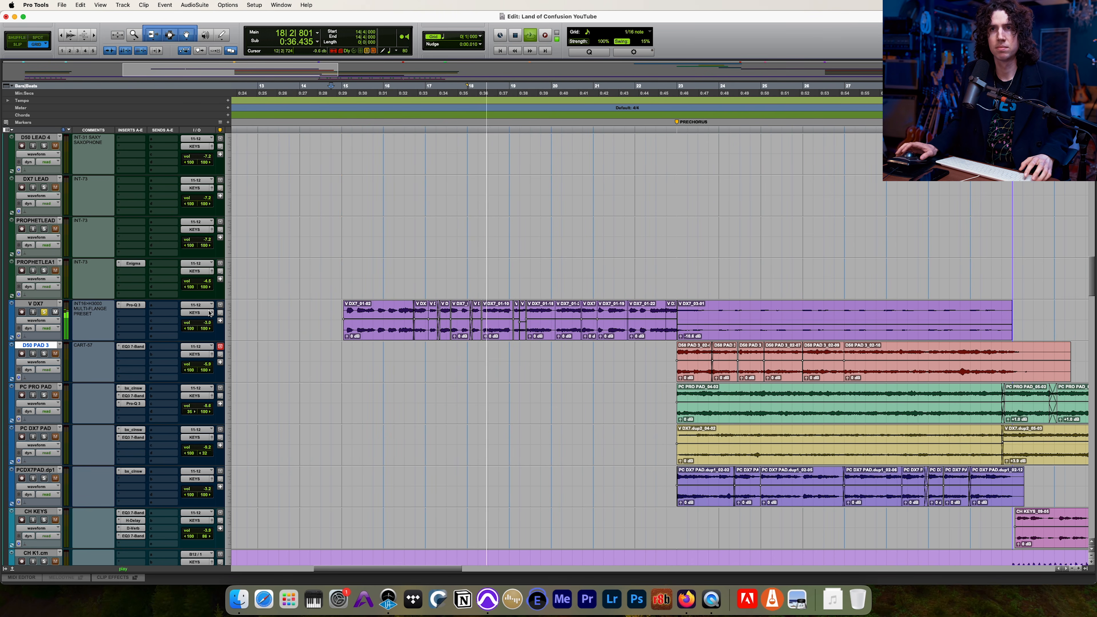
pyautogui.press('space')
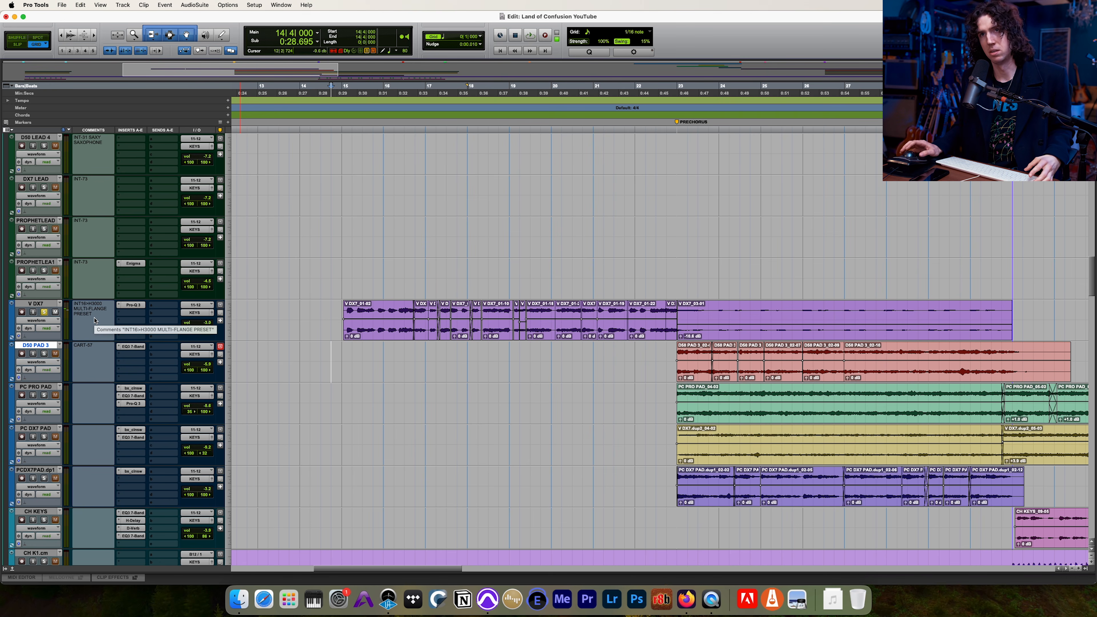
pyautogui.click(90, 308)
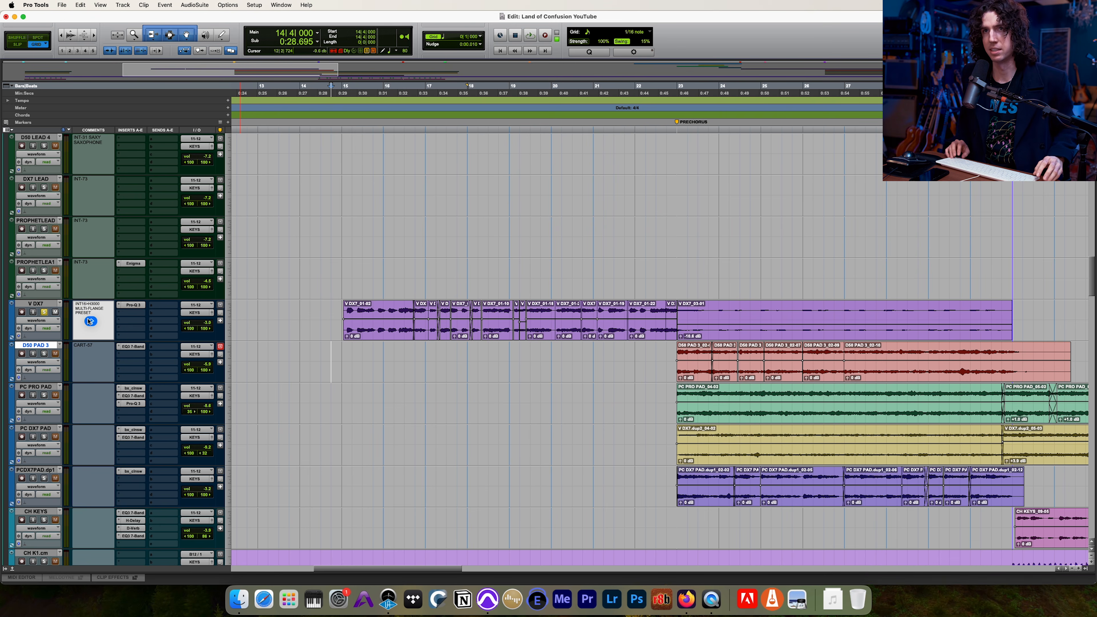
pyautogui.press('Return')
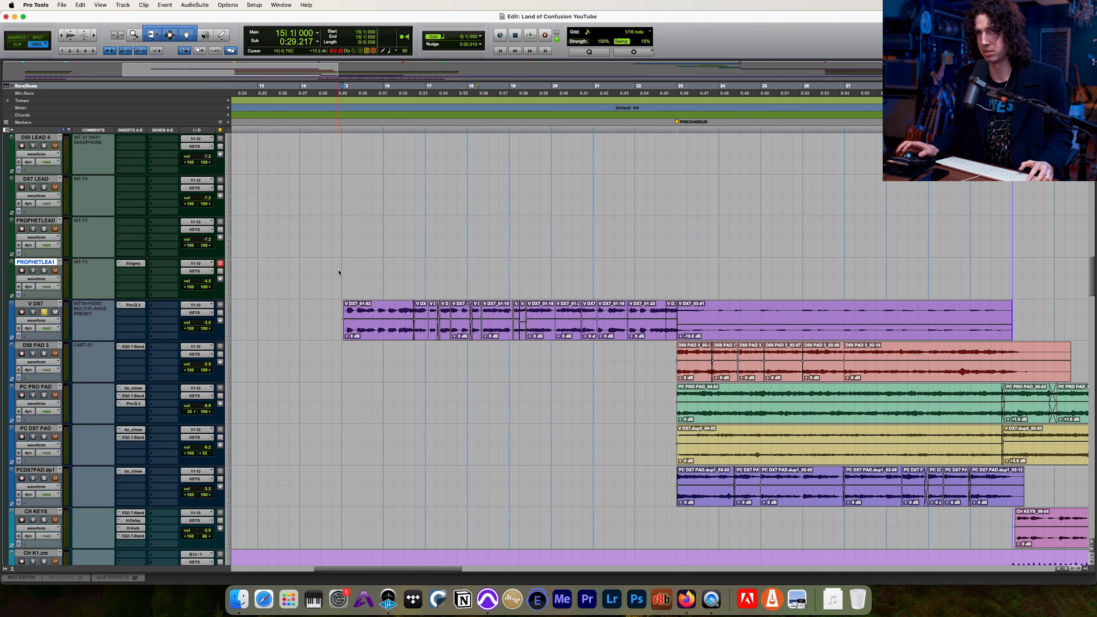
# Step: Play from bar 22, beat 3 into the PRECHORUS and switch the solo from V DX7 to D50 PAD 3
pyautogui.scroll(2, 532, 233)
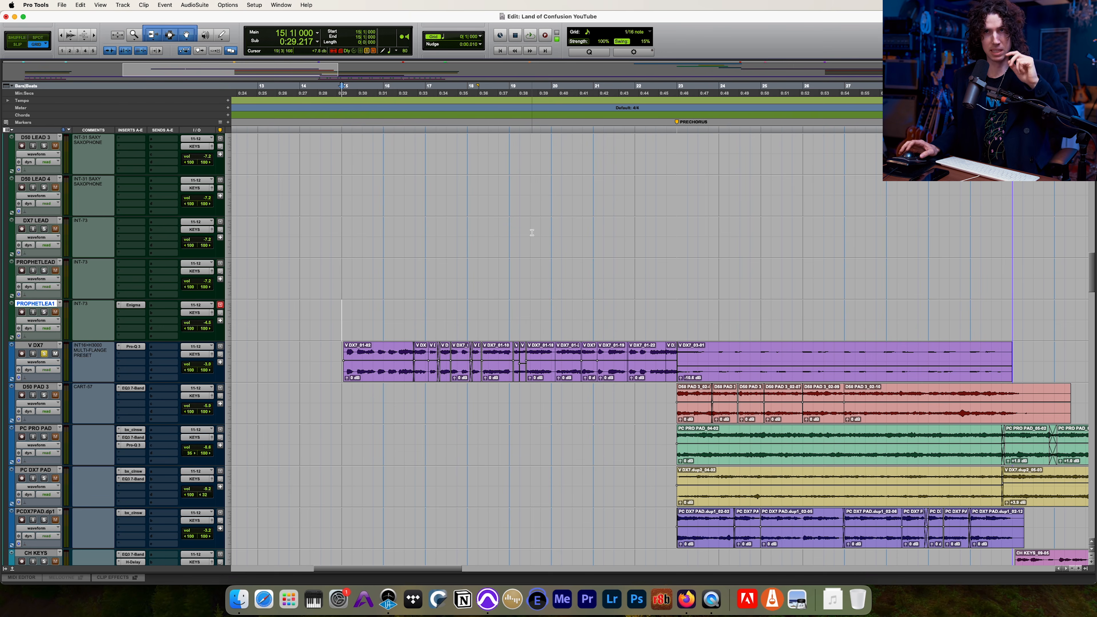
pyautogui.hscroll(5, 612, 265)
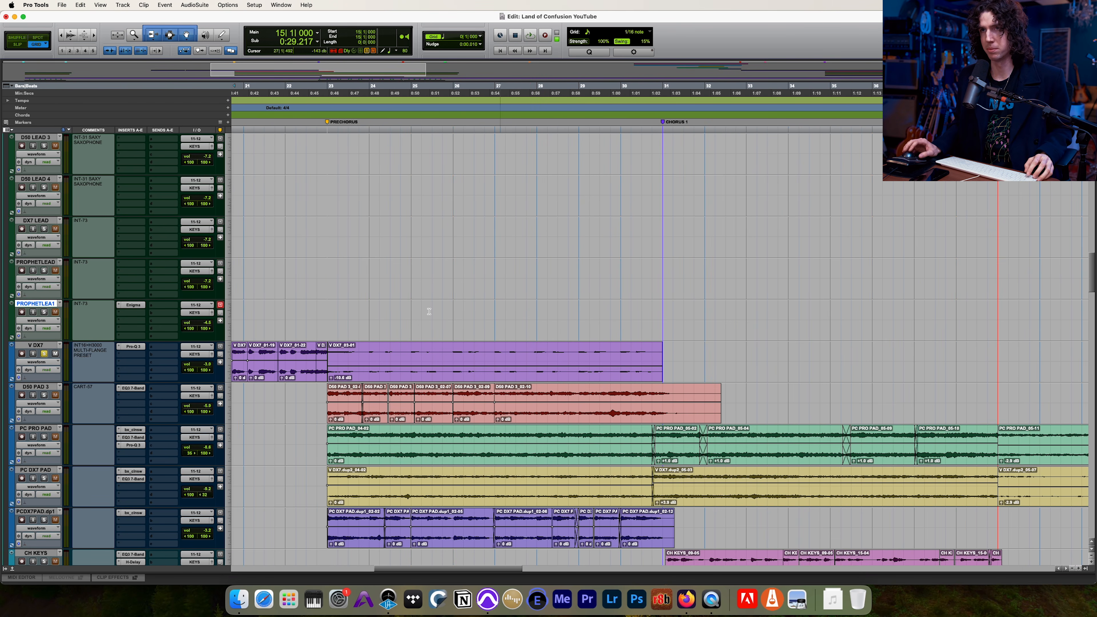
pyautogui.press('space')
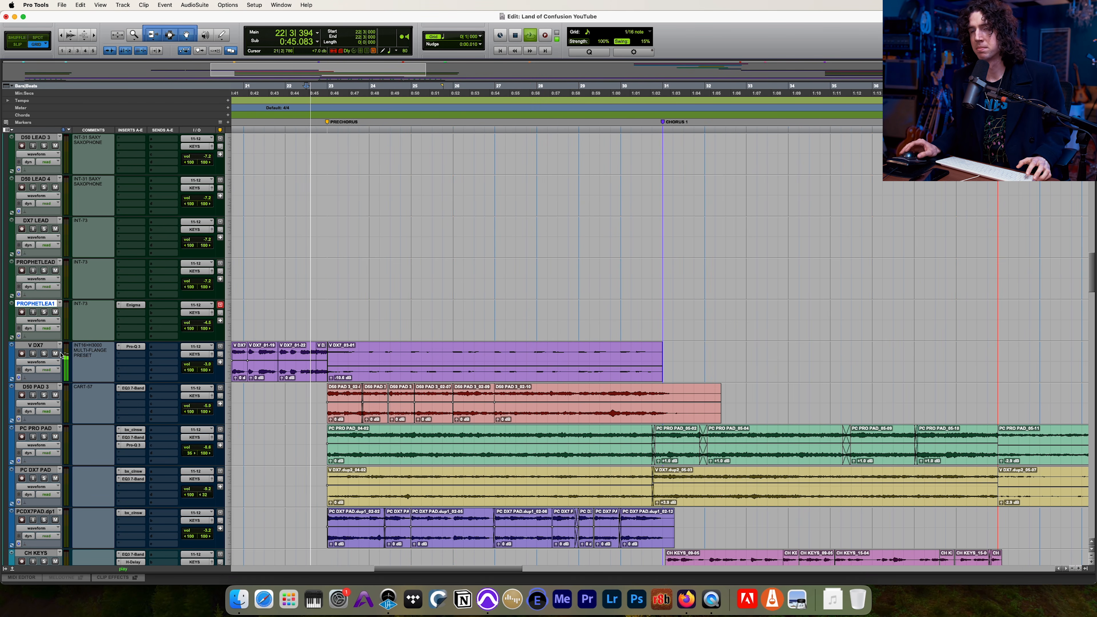
pyautogui.scroll(-3, 175, 295)
pyautogui.scroll(10, 175, 295)
pyautogui.scroll(-10, 175, 295)
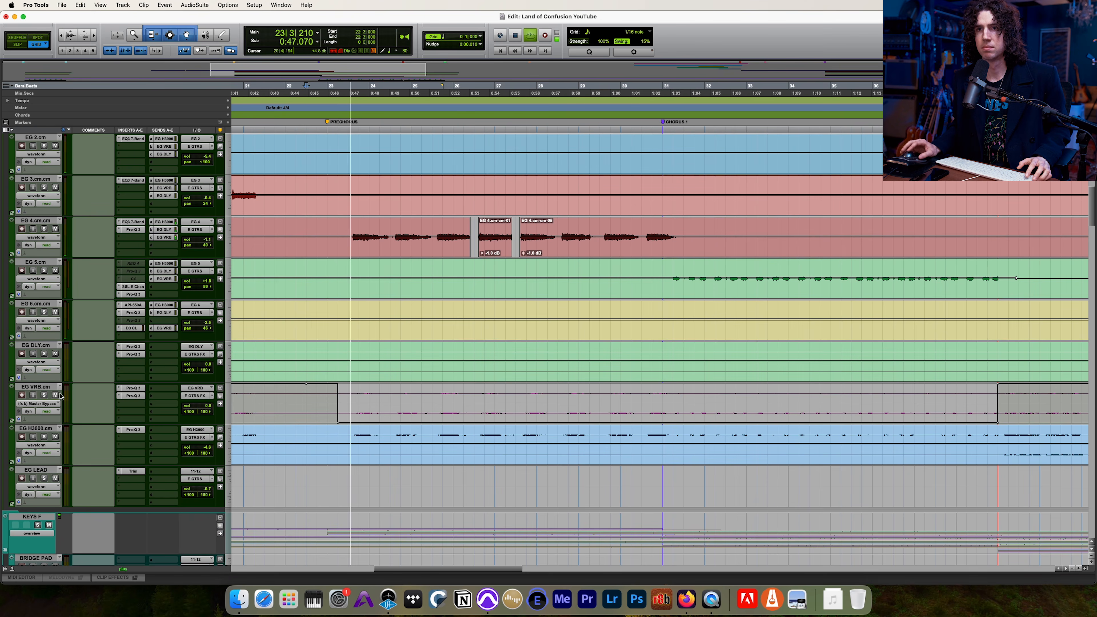
pyautogui.scroll(5, 247, 442)
pyautogui.scroll(-5, 247, 442)
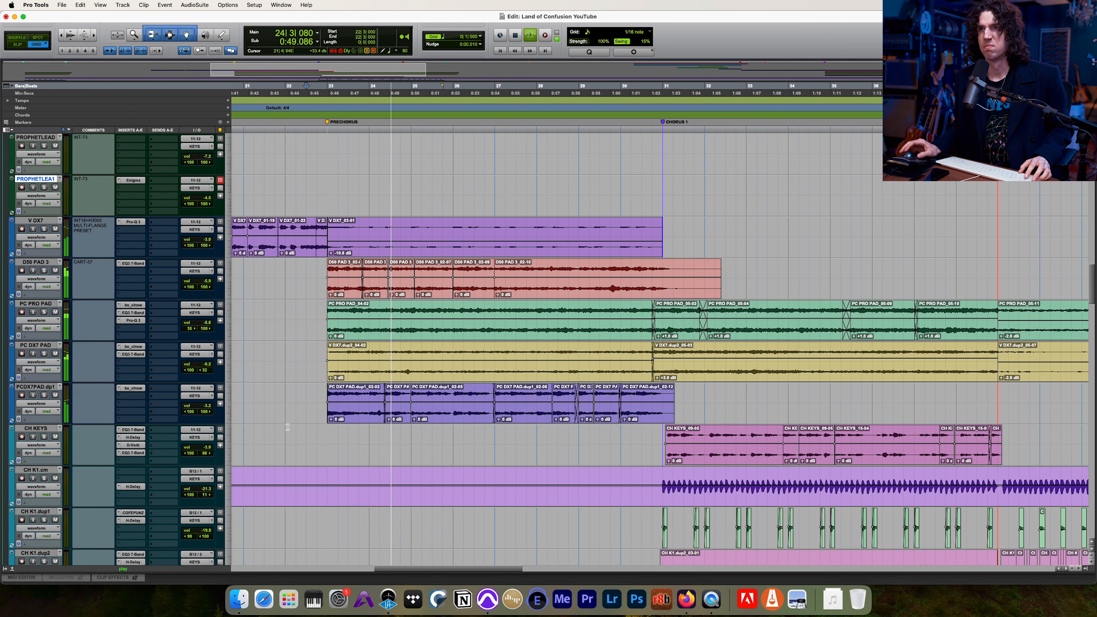
pyautogui.scroll(-4, 314, 421)
pyautogui.scroll(4, 316, 423)
pyautogui.scroll(1, 316, 423)
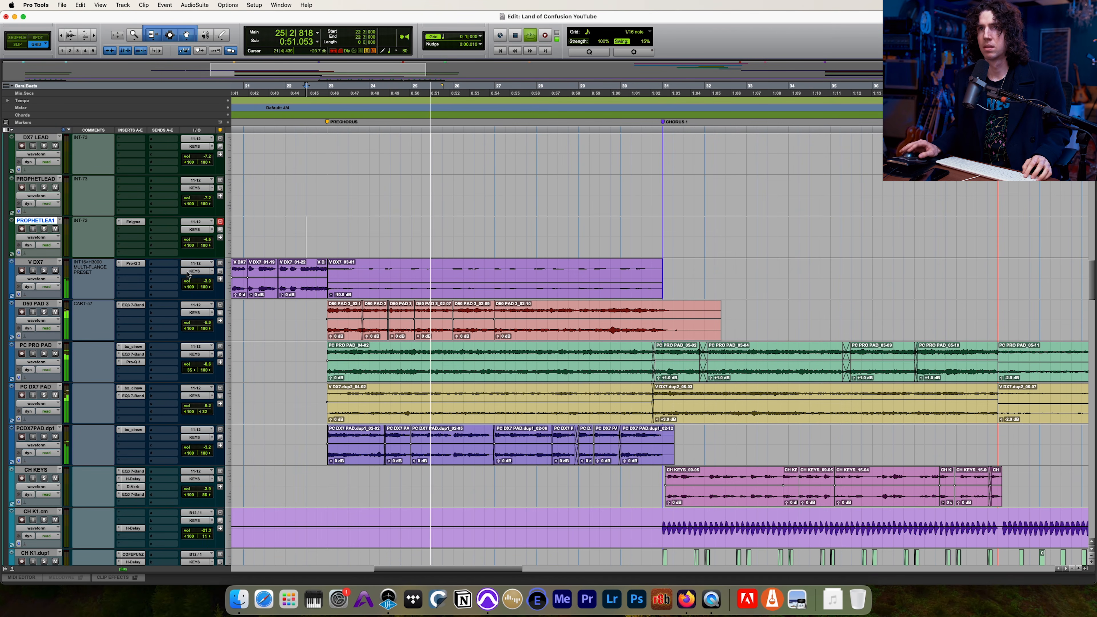
pyautogui.click(44, 271)
pyautogui.click(44, 312)
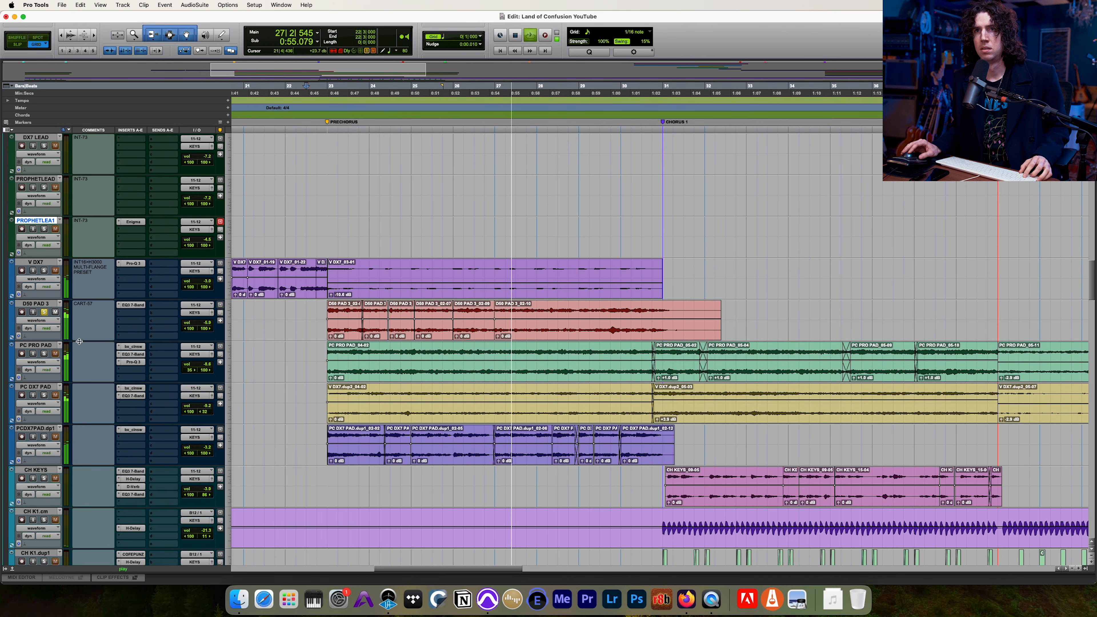
# Step: Restart playback from the PRECHORUS at bar 23 and audition D50 PAD 3 and PC PRO PAD in solo
pyautogui.press('space')
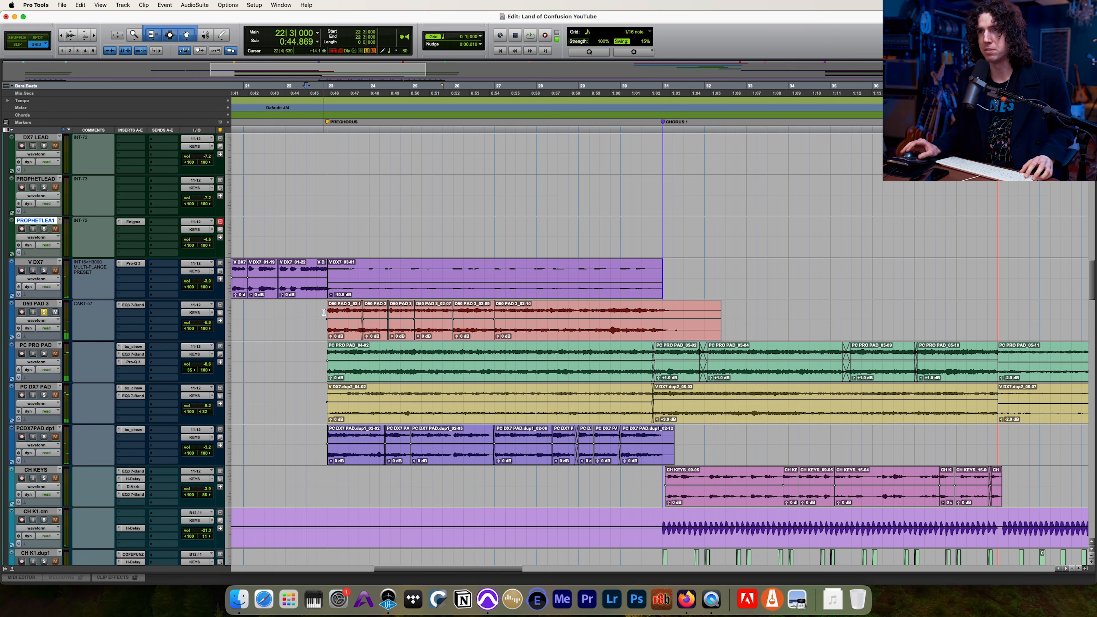
pyautogui.click(324, 312)
pyautogui.press('t')
pyautogui.press('t')
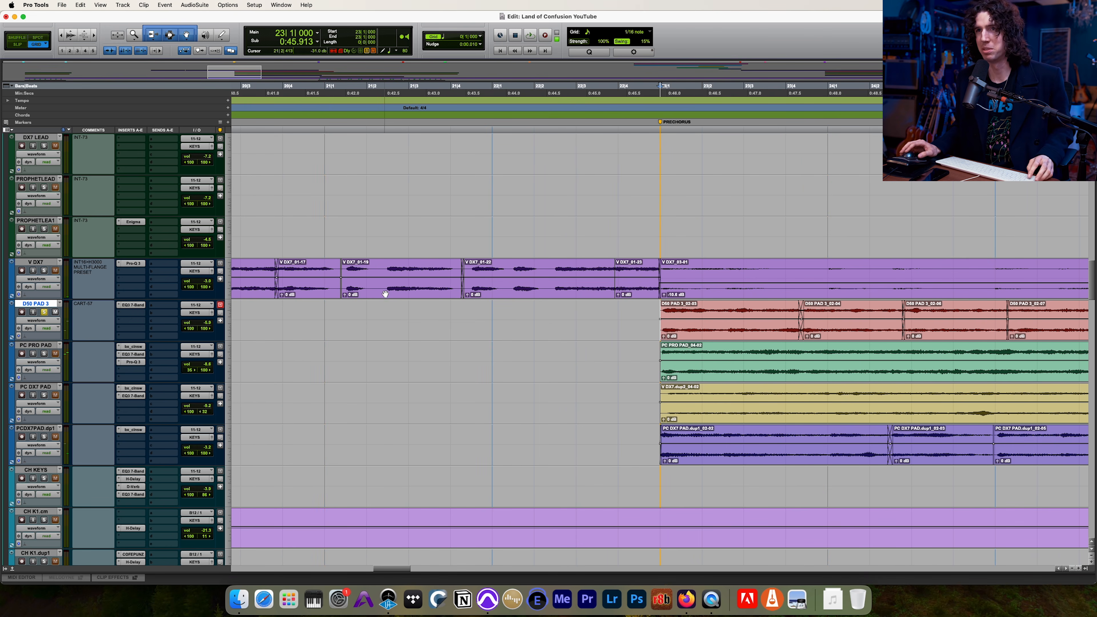
pyautogui.press('space')
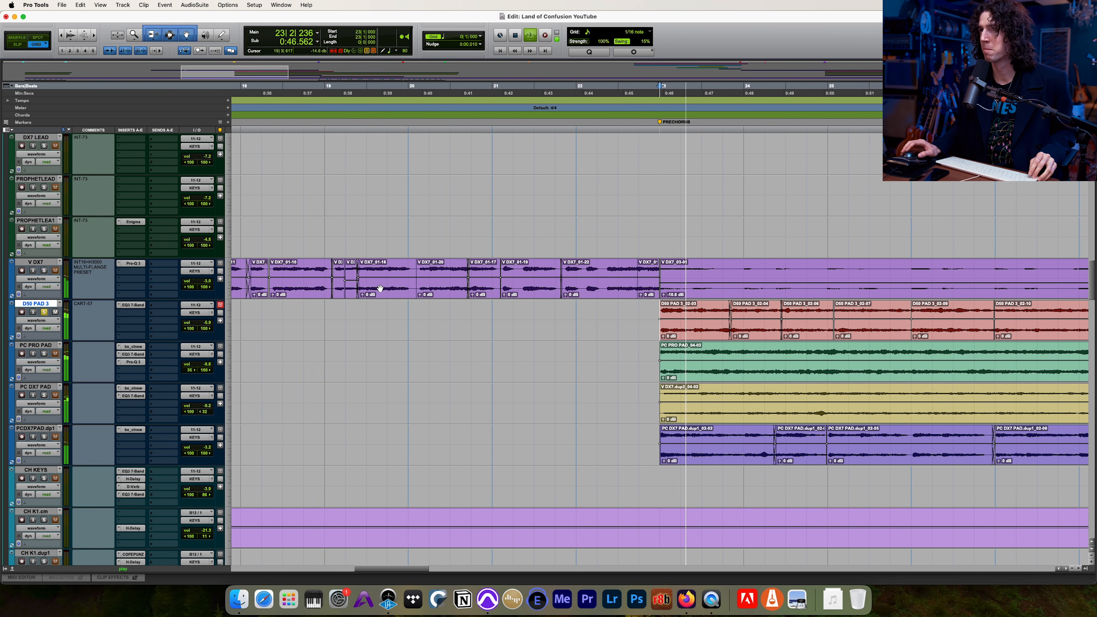
pyautogui.press('r')
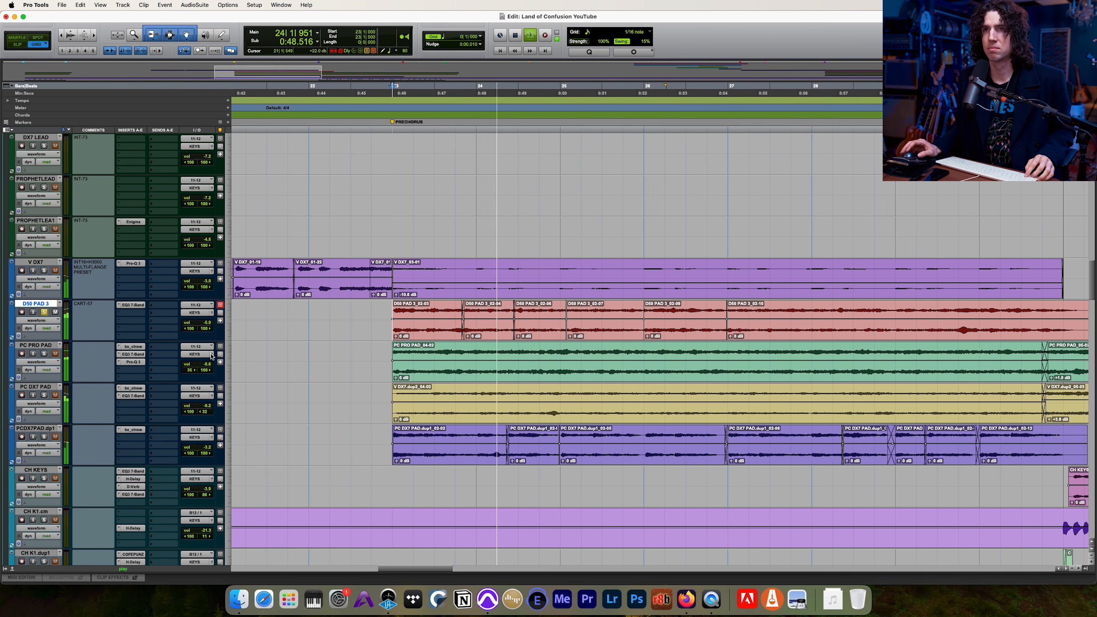
pyautogui.press('space')
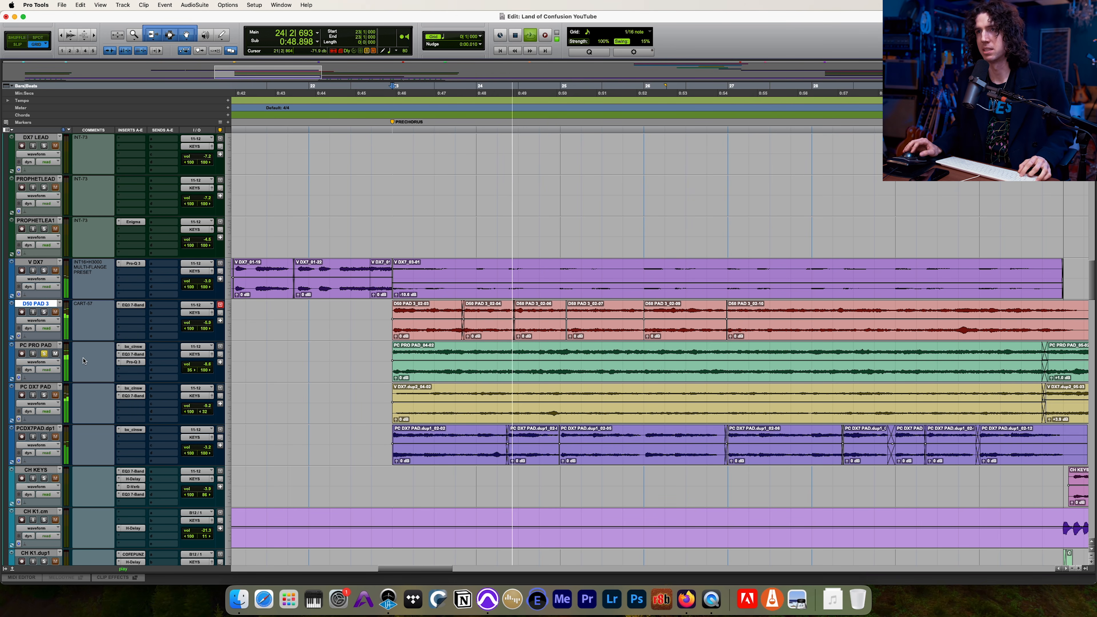
# Step: Audition PC DX7 PAD and PCDX7PAD.dp1, then play into CHORUS 1 with PC PRO PAD and D50 PAD 3 soloed alongside them
pyautogui.click(43, 395)
pyautogui.click(44, 353)
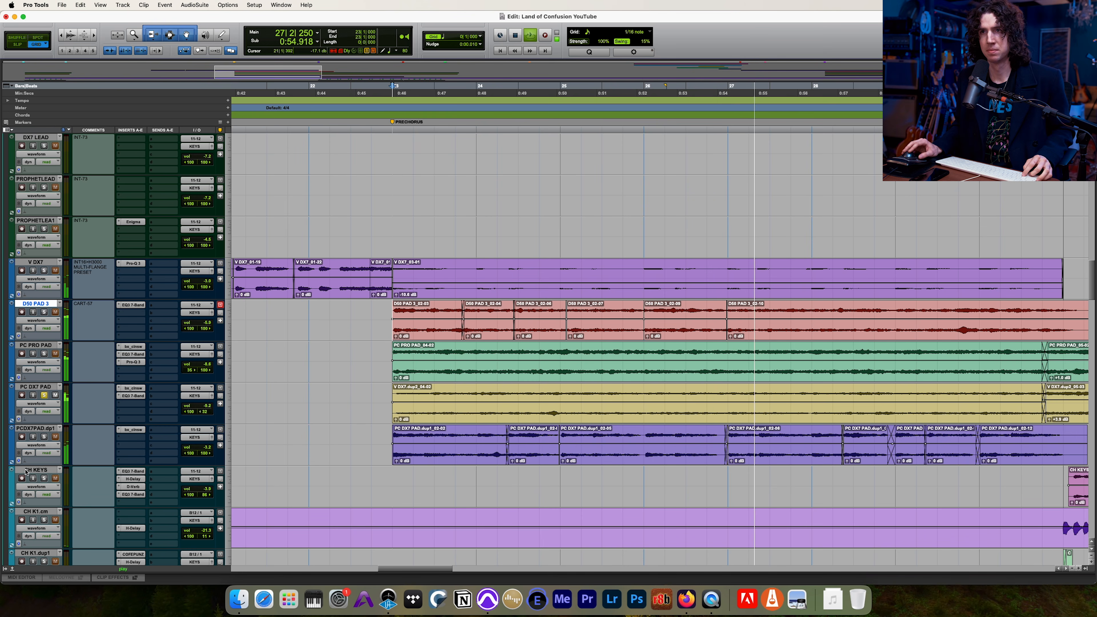
pyautogui.click(44, 436)
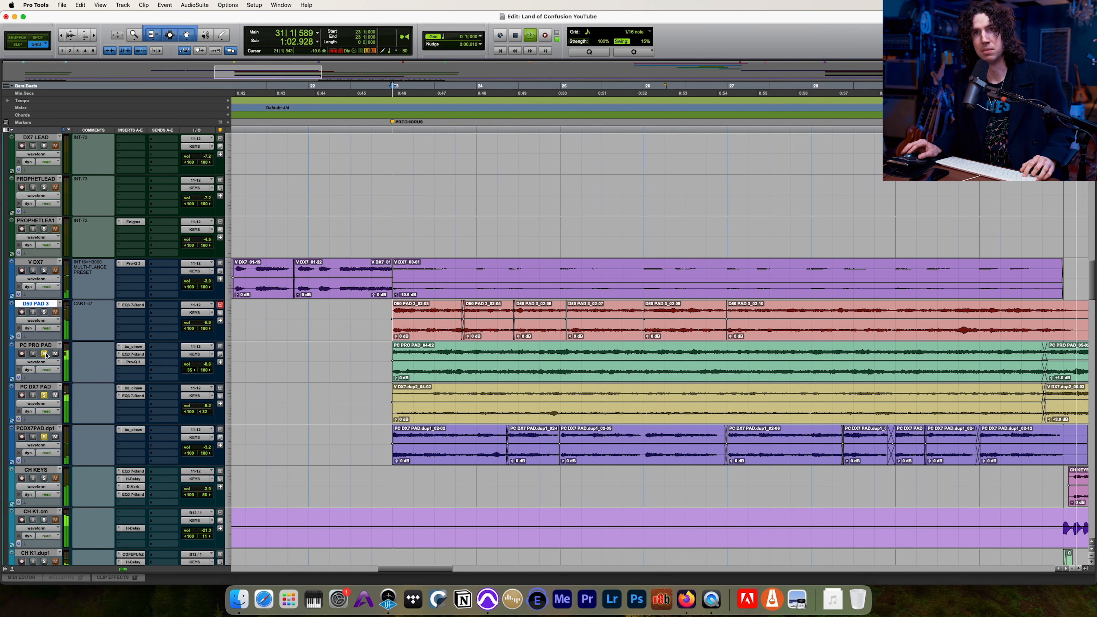
pyautogui.click(43, 312)
pyautogui.press('r')
pyautogui.press('r')
pyautogui.scroll(-1, 408, 300)
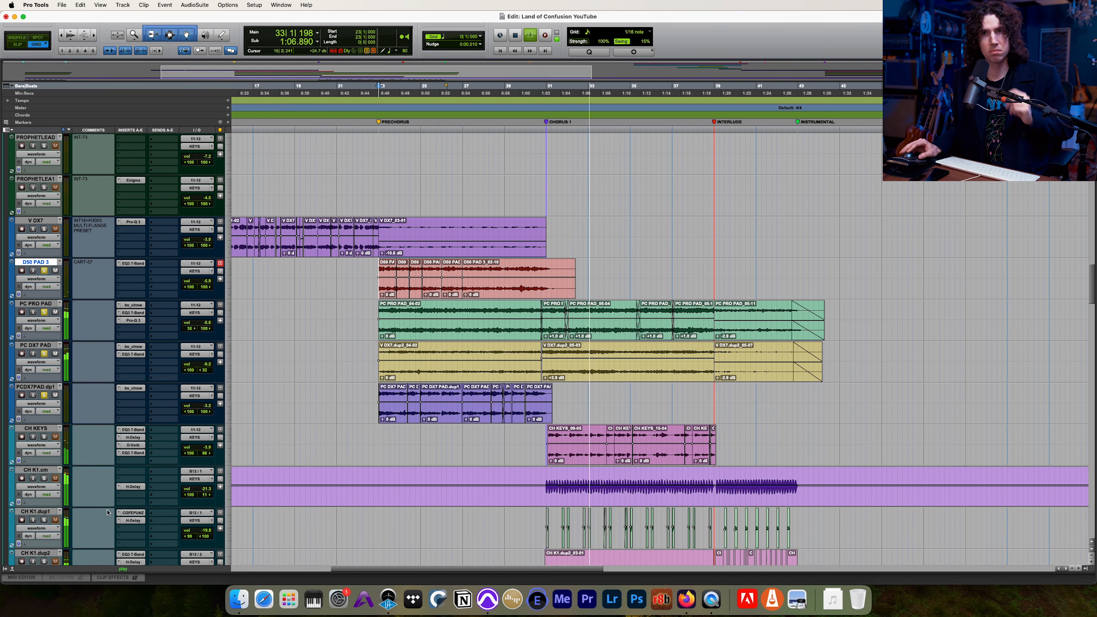
pyautogui.click(44, 436)
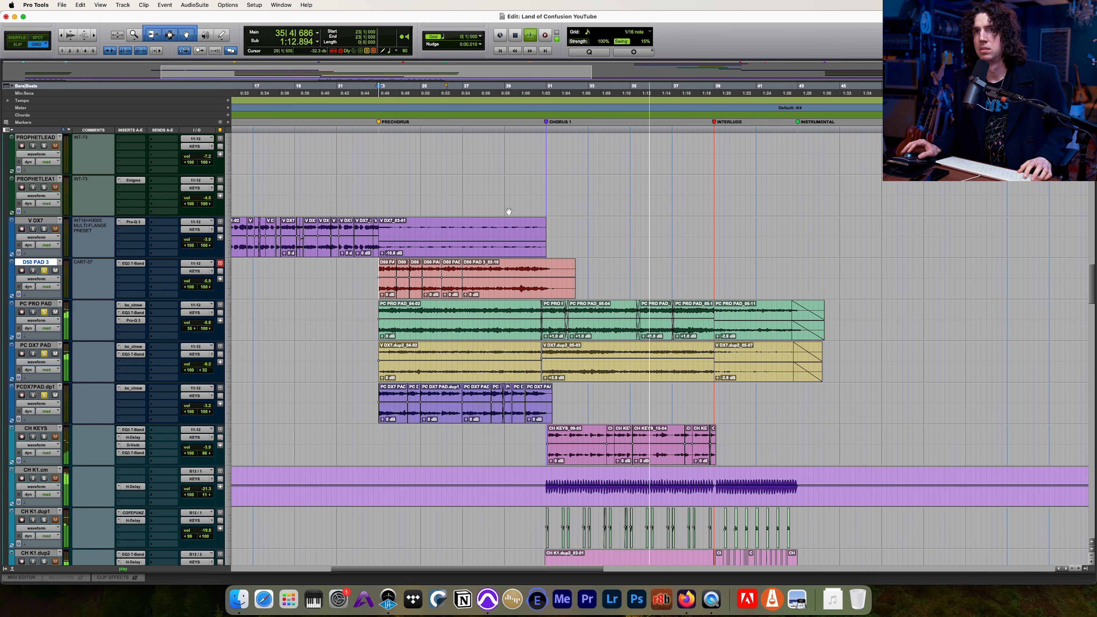
# Step: Look over the chorus keys tracks, stop playback, and place the cursor on CH KEYS at bar 30, beat 2, just before CHORUS 1
pyautogui.scroll(-2, 508, 211)
pyautogui.scroll(6, 488, 283)
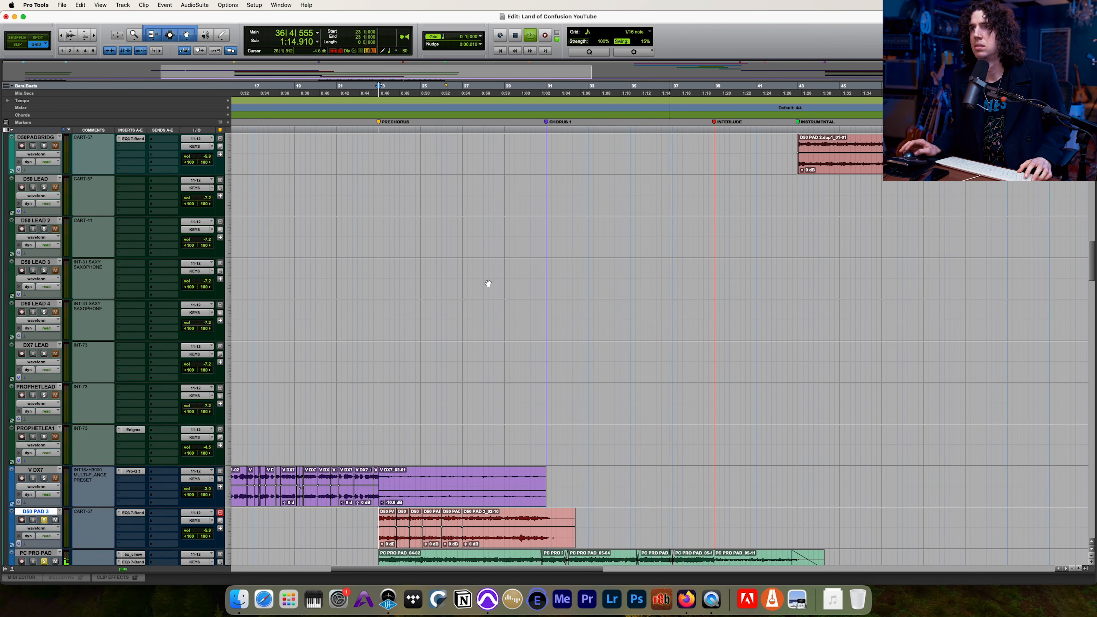
pyautogui.scroll(-5, 488, 283)
pyautogui.scroll(5, 488, 283)
pyautogui.scroll(-7, 518, 279)
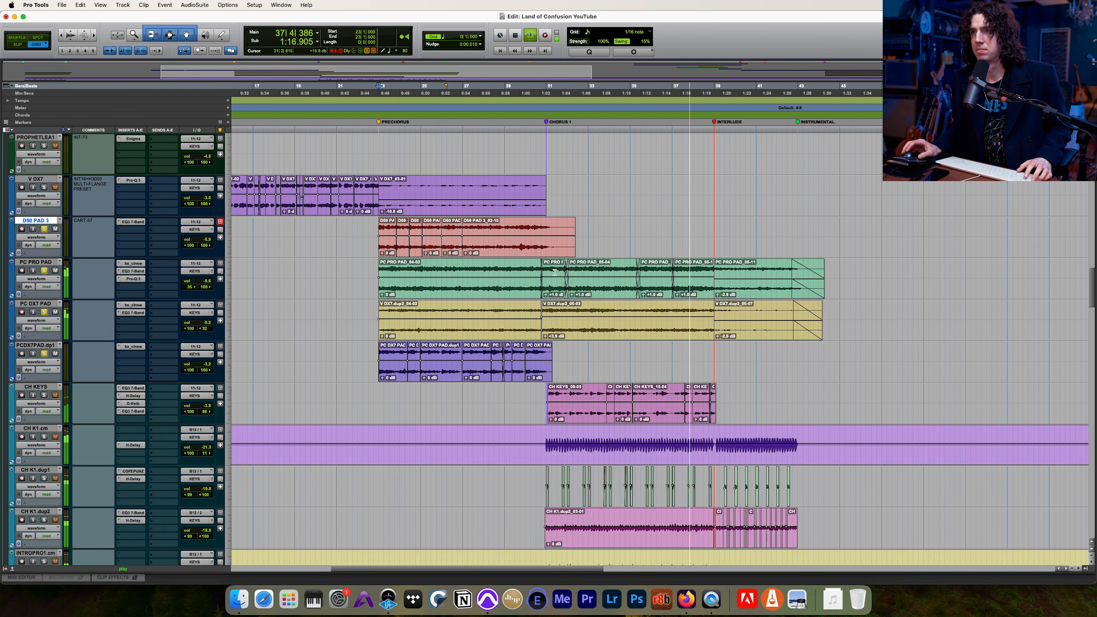
pyautogui.scroll(-5, 554, 272)
pyautogui.press('space')
pyautogui.click(531, 197)
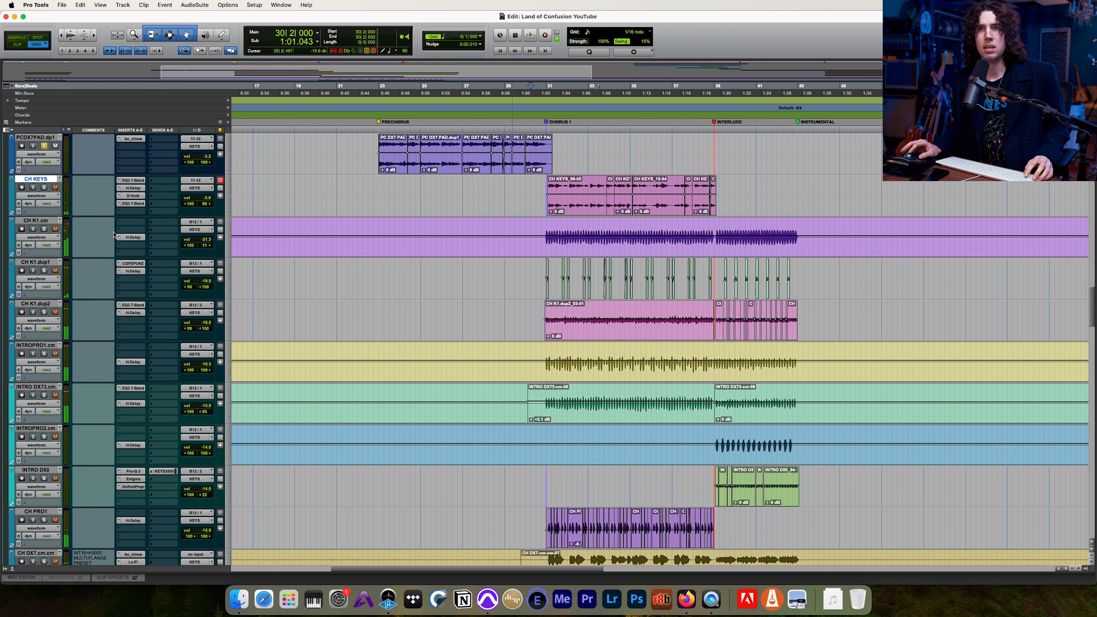
# Step: Play from bar 30 into CHORUS 1 and switch the solo from CH KEYS to CH K1.cm, CH K1.dup1 and CH K1.dup2
pyautogui.scroll(5, 177, 199)
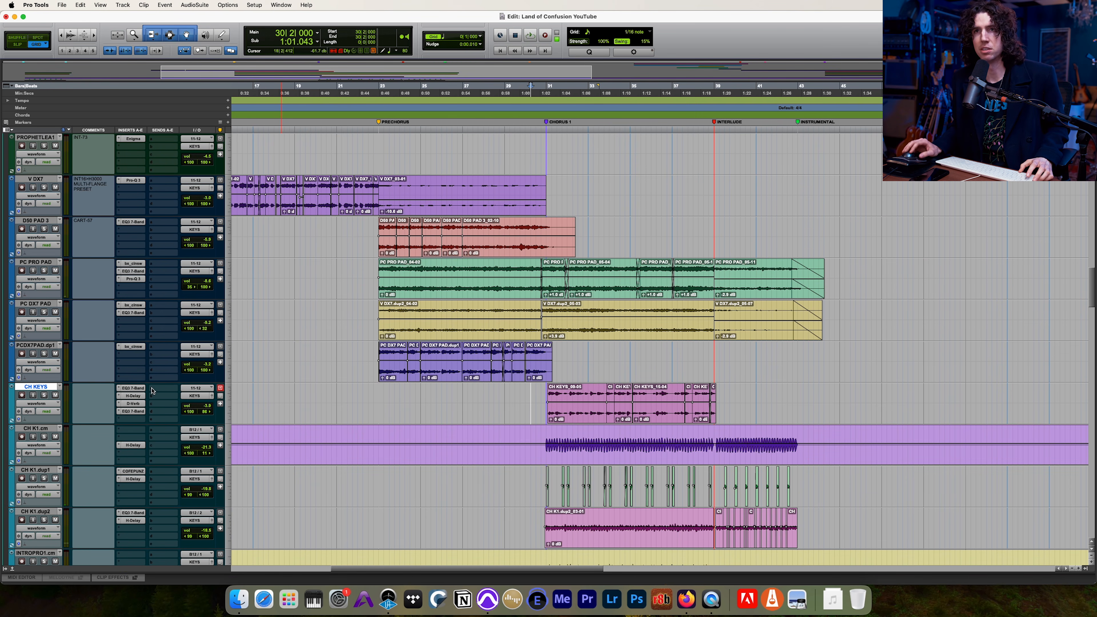
pyautogui.scroll(-6, 151, 320)
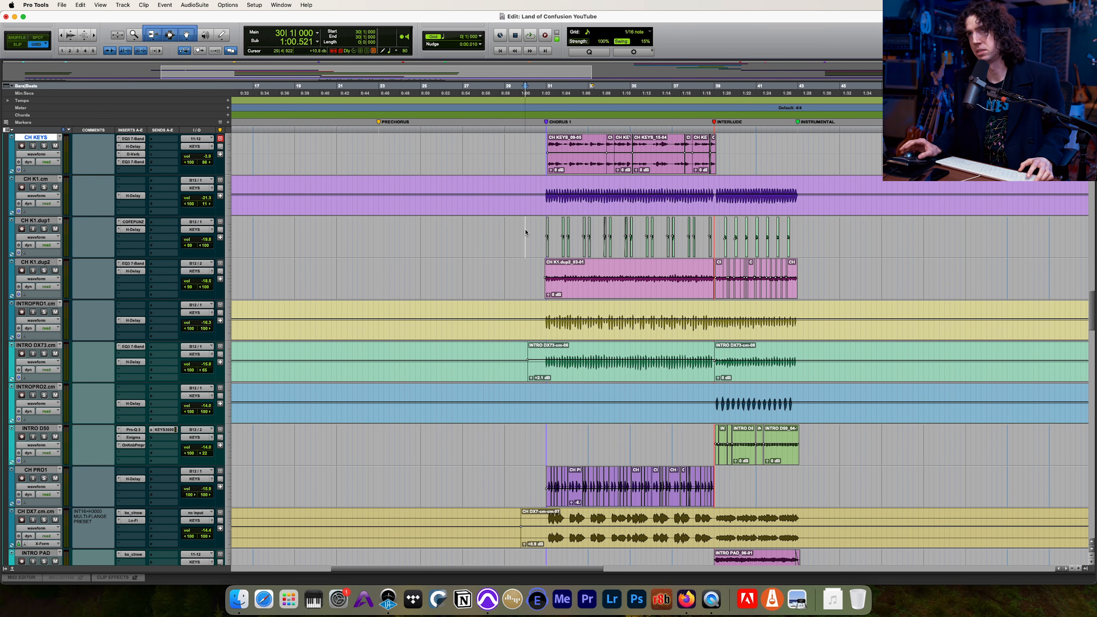
pyautogui.scroll(2, 222, 277)
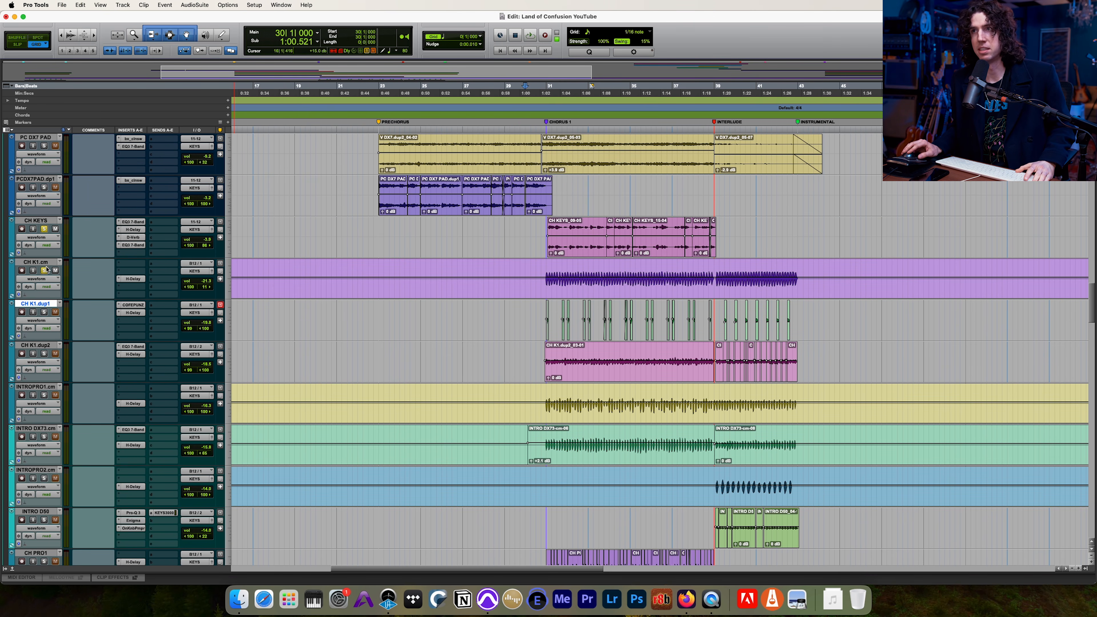
pyautogui.press('space')
pyautogui.click(44, 229)
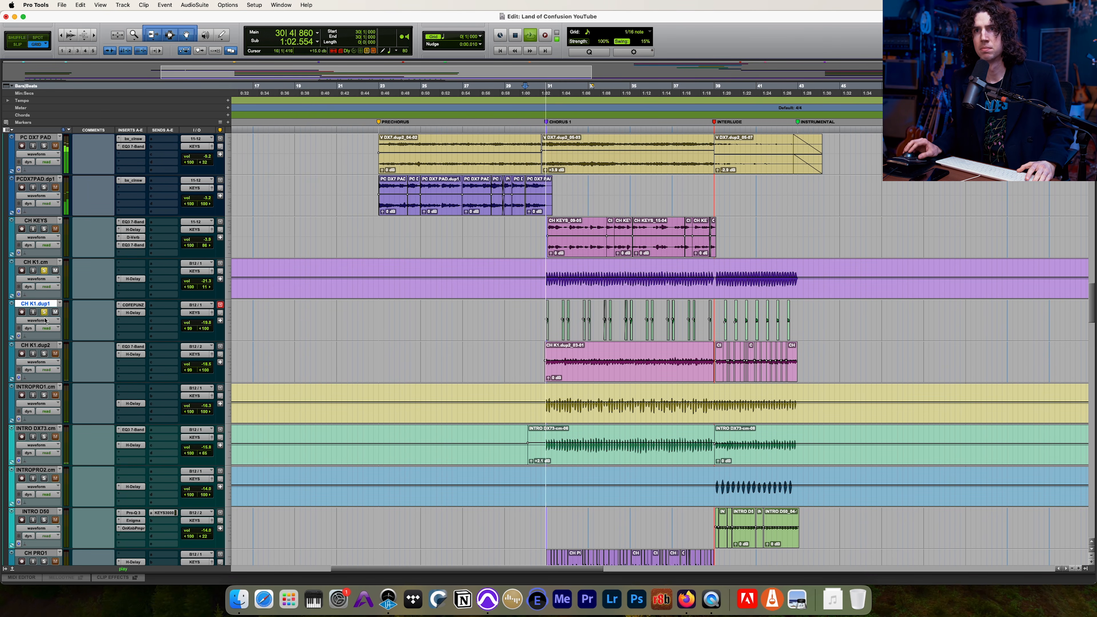
pyautogui.click(44, 312)
pyautogui.click(44, 354)
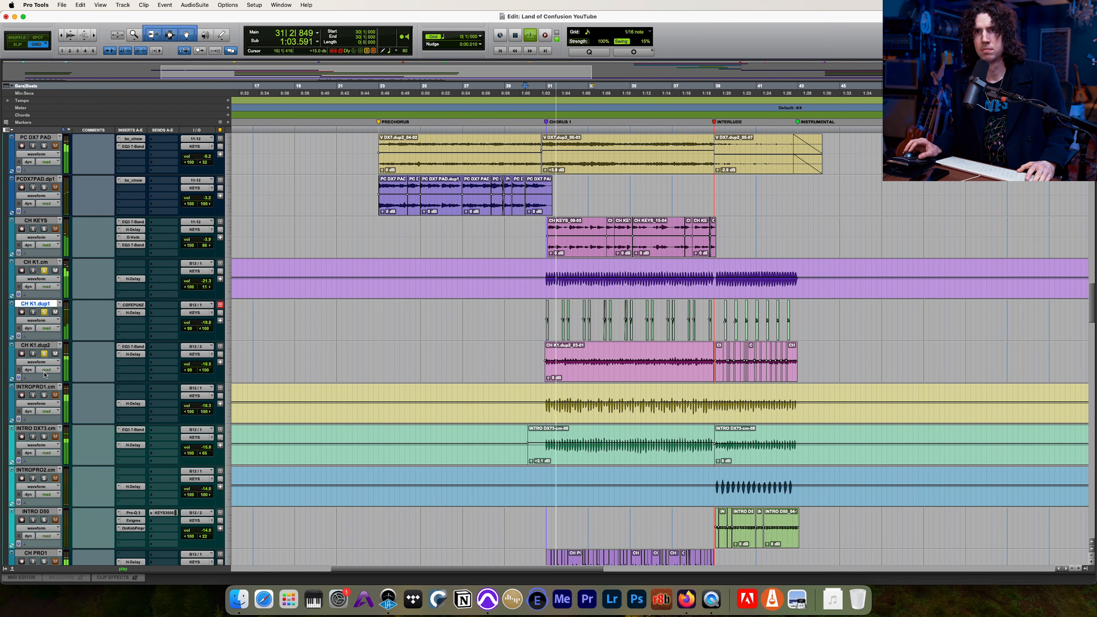
# Step: Add the INTROPRO1.cm, INTRO DX73.cm and INTROPRO2.cm tracks to the solo, and audition CH DX7.cm.cm as CHORUS 1 plays
pyautogui.click(44, 437)
pyautogui.click(44, 478)
pyautogui.scroll(-3, 41, 466)
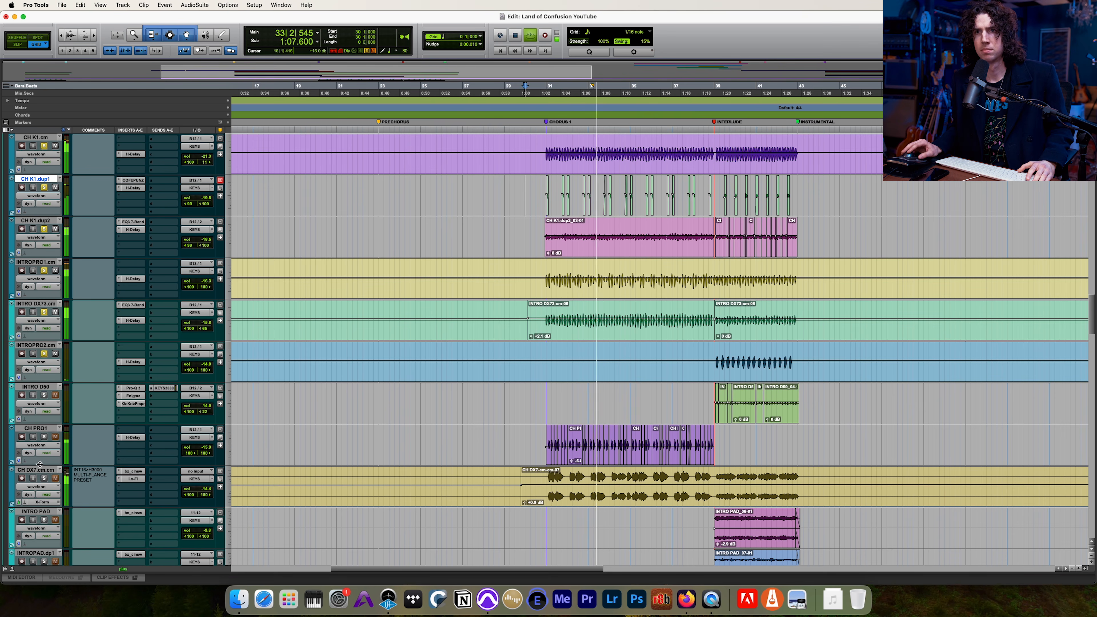
pyautogui.click(45, 478)
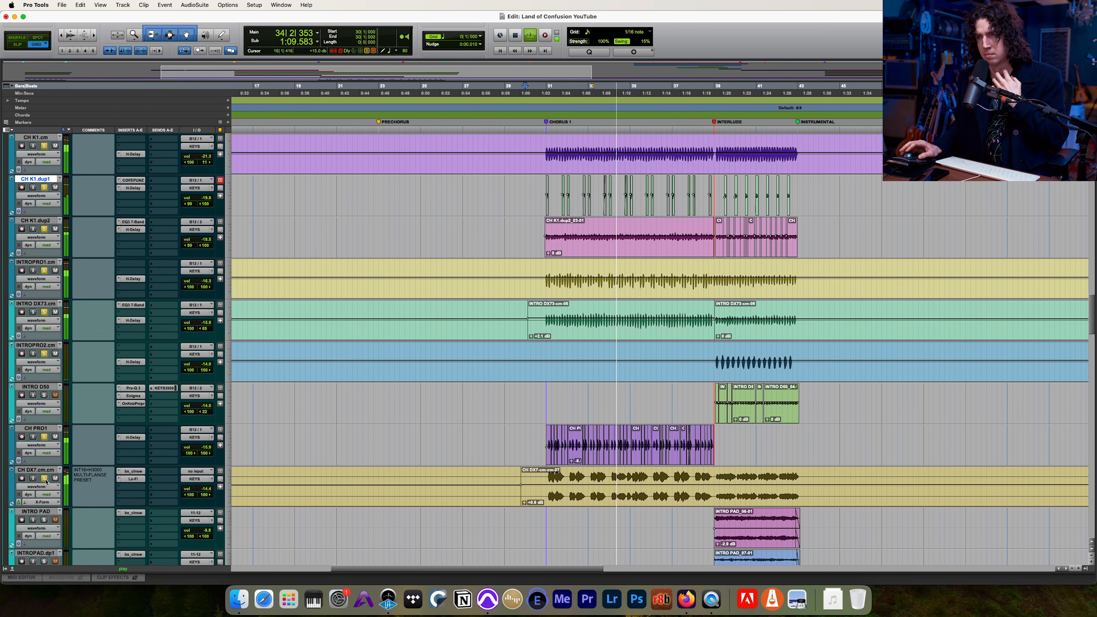
pyautogui.scroll(-3, 360, 352)
pyautogui.scroll(1, 360, 352)
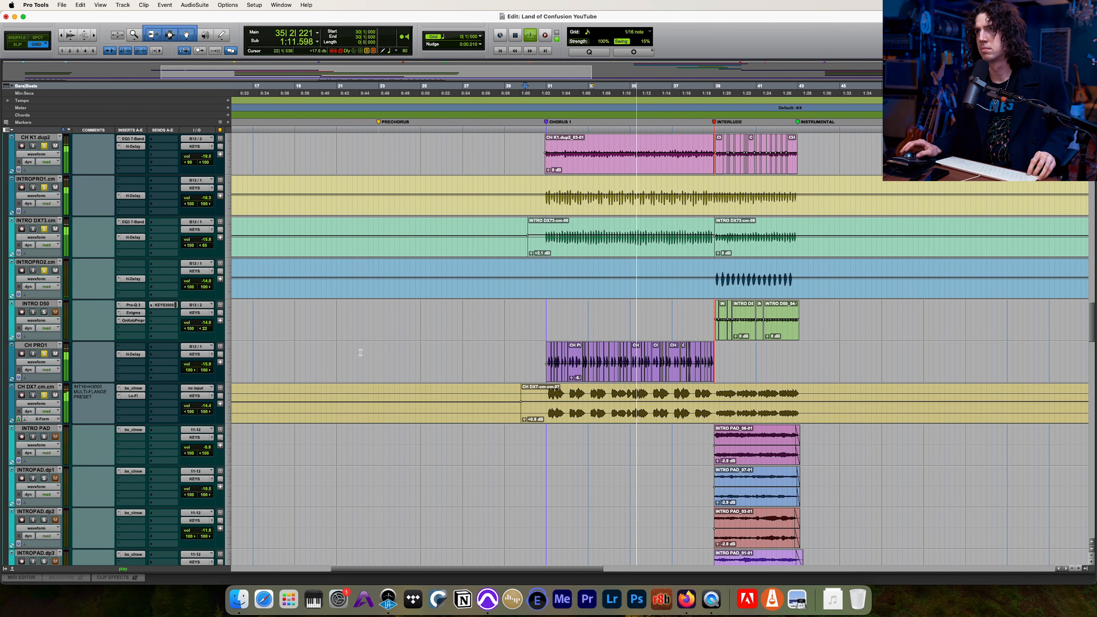
# Step: Stop playback, highlight CH DX7.cm.cm from bar 31 to bar 37, and place the cursor on it at bar 30, beat 4
pyautogui.scroll(-3, 361, 352)
pyautogui.hscroll(2, 360, 352)
pyautogui.scroll(2, 465, 266)
pyautogui.click(465, 266)
pyautogui.press('space')
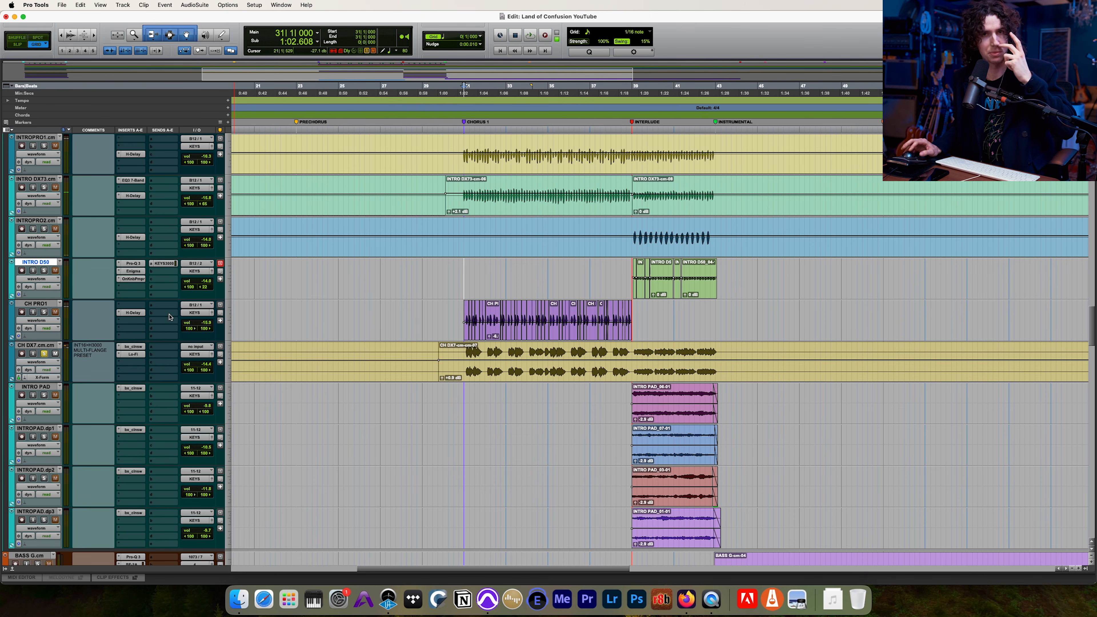
pyautogui.moveTo(464, 356); pyautogui.dragTo(579, 357)
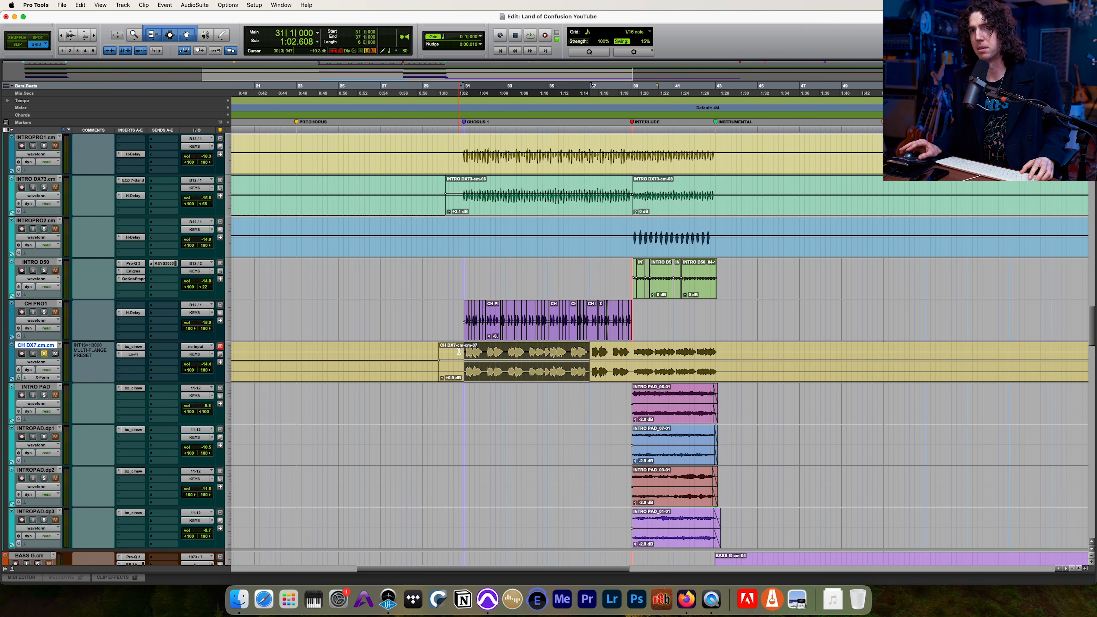
pyautogui.click(459, 352)
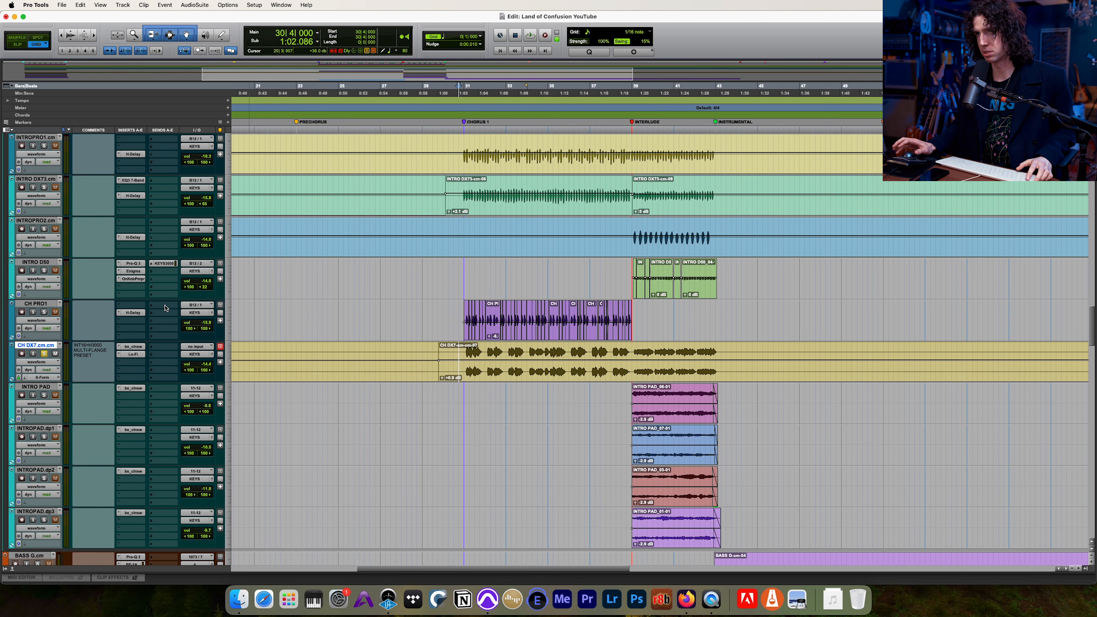
# Step: Play from bar 30, beat 4 and solo the whole KEYS F folder instead of the single track
pyautogui.press('space')
pyautogui.scroll(6, 263, 305)
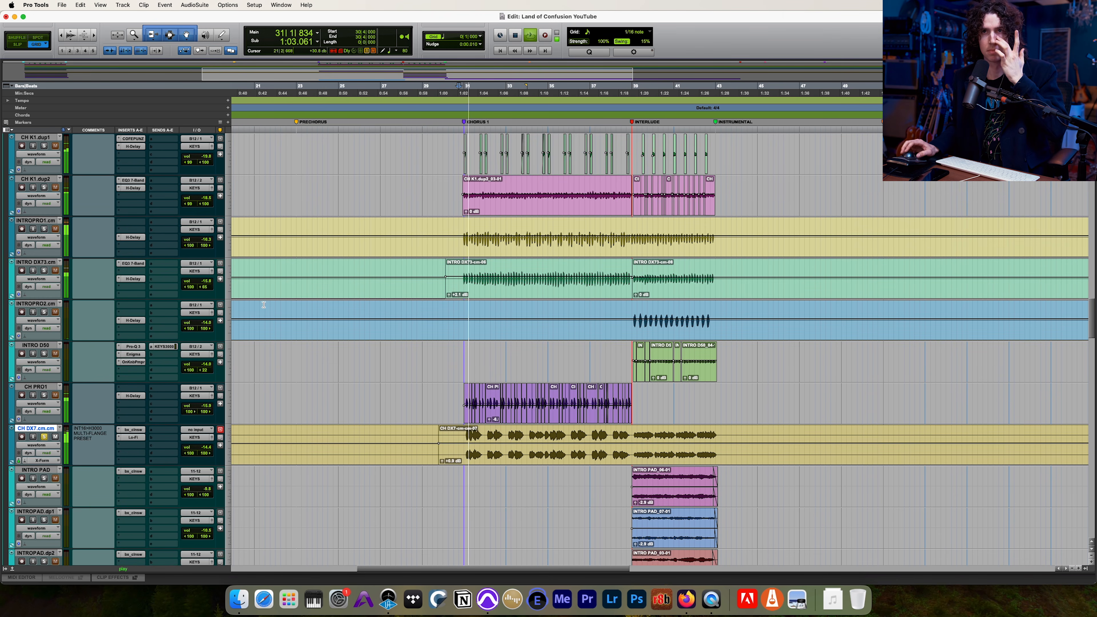
pyautogui.scroll(10, 263, 305)
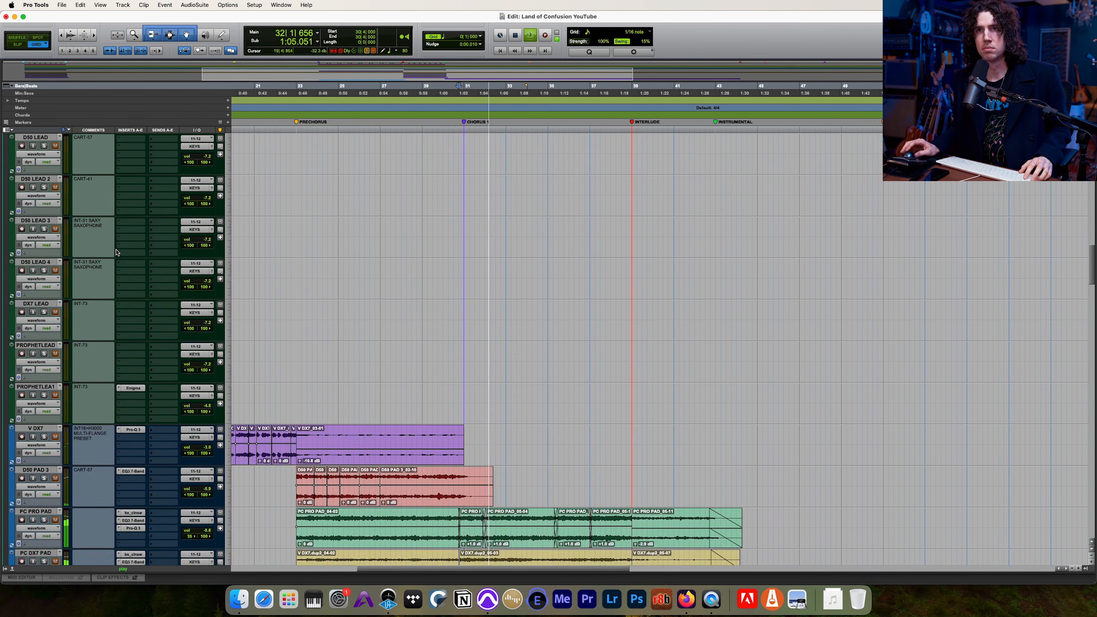
pyautogui.scroll(3, 82, 207)
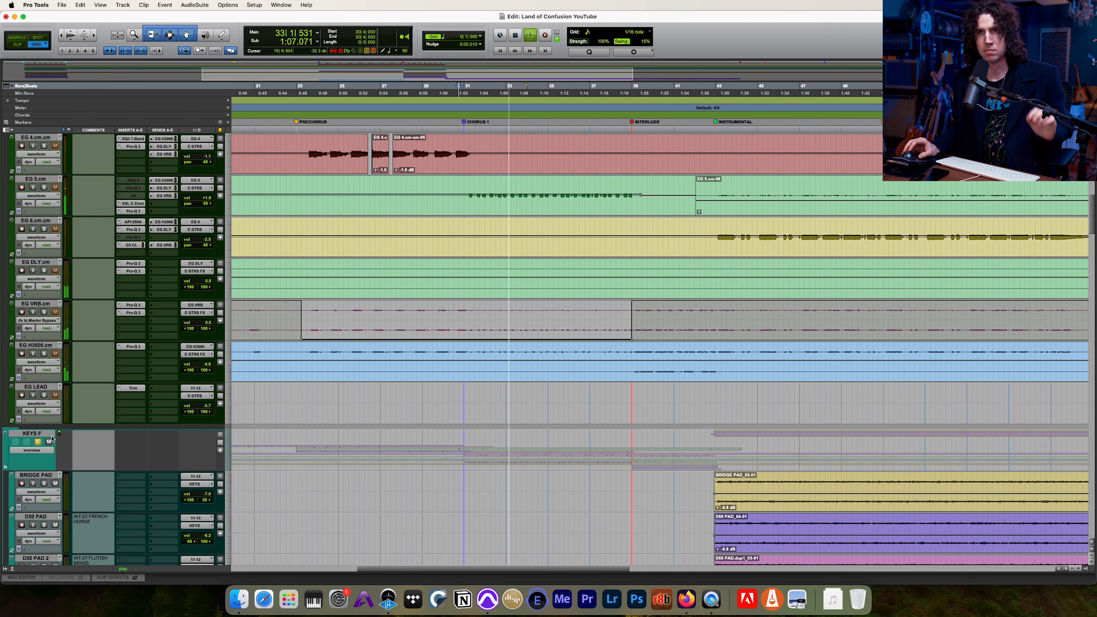
# Step: Follow the keys and pad tracks through CHORUS 1 and the INTERLUDE with KEYS F soloed, then stop playback
pyautogui.scroll(-6, 109, 405)
pyautogui.scroll(-8, 109, 405)
pyautogui.scroll(-5, 539, 291)
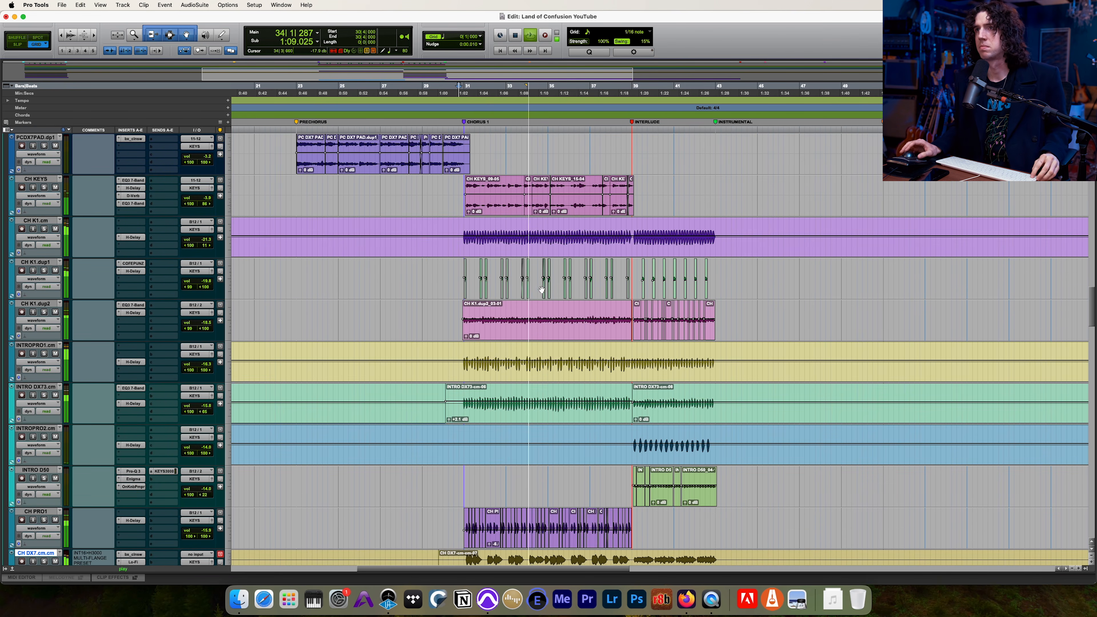
pyautogui.scroll(-4, 539, 290)
pyautogui.scroll(-4, 543, 290)
pyautogui.scroll(5, 545, 290)
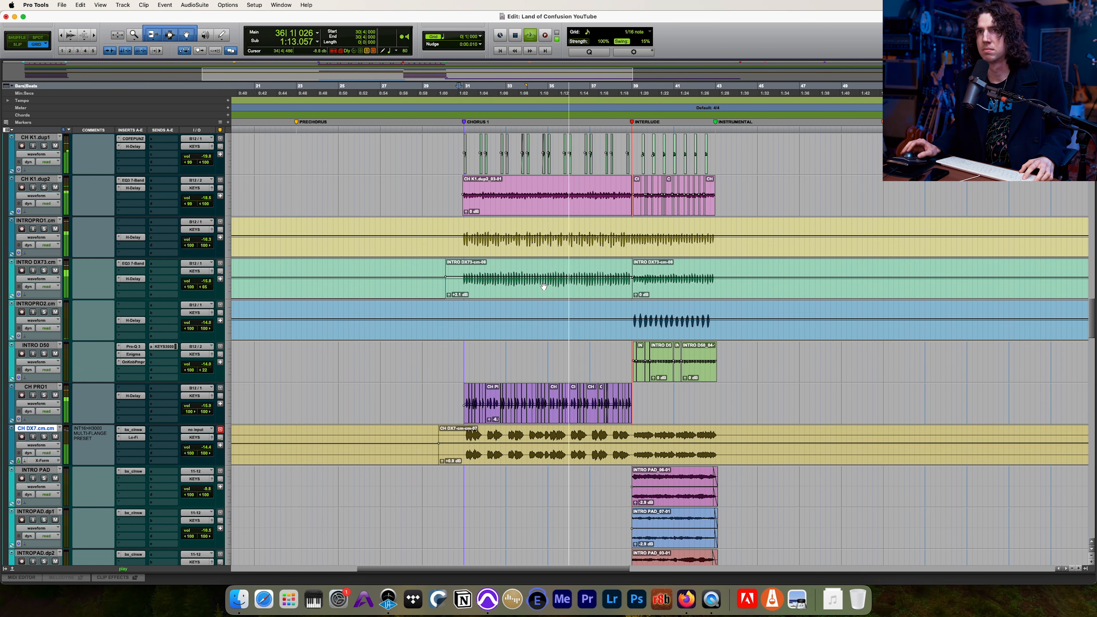
pyautogui.scroll(2, 268, 262)
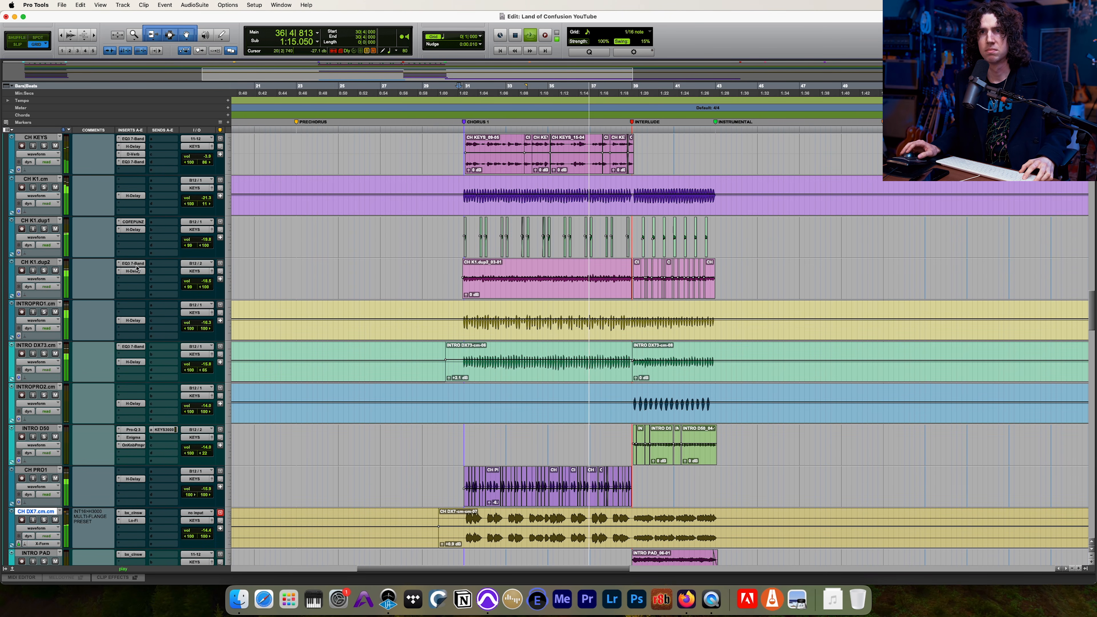
pyautogui.scroll(3, 268, 262)
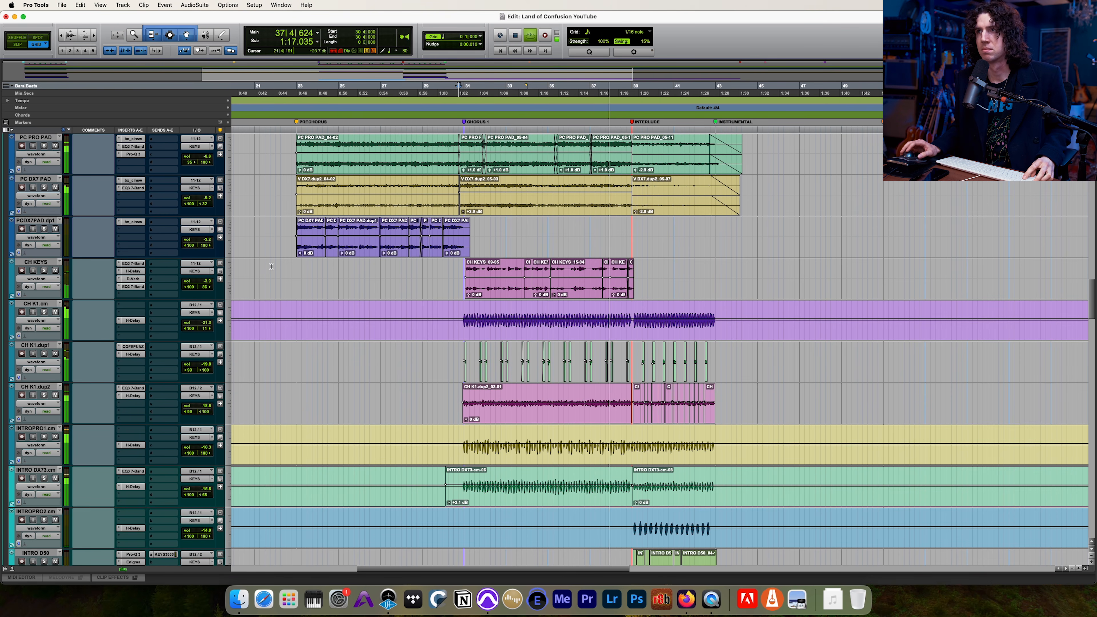
pyautogui.hscroll(5, 271, 267)
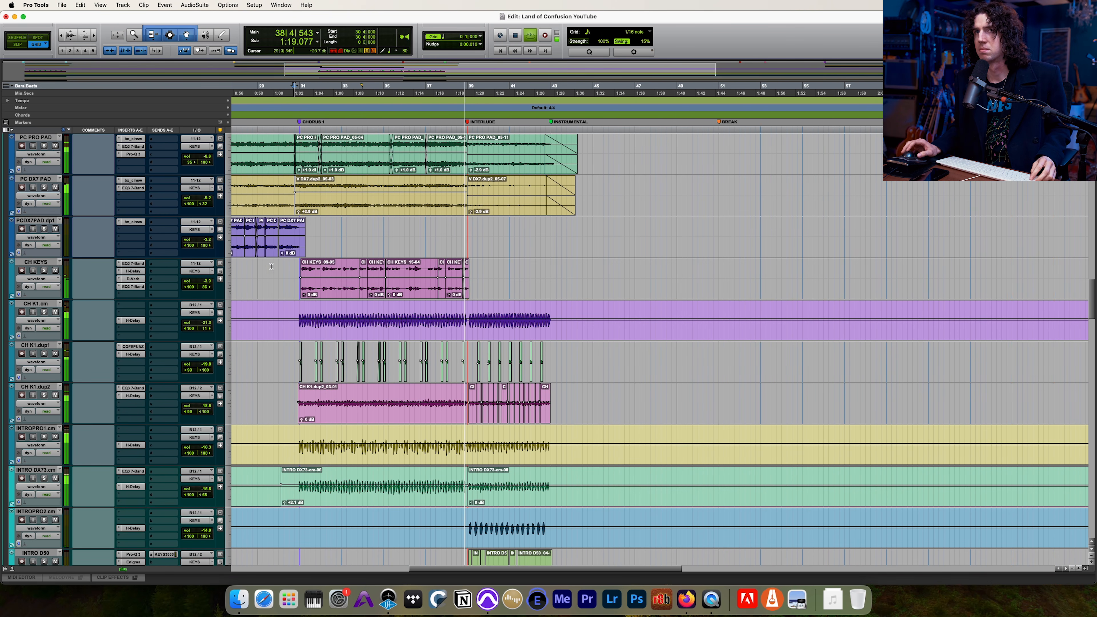
pyautogui.scroll(4, 272, 266)
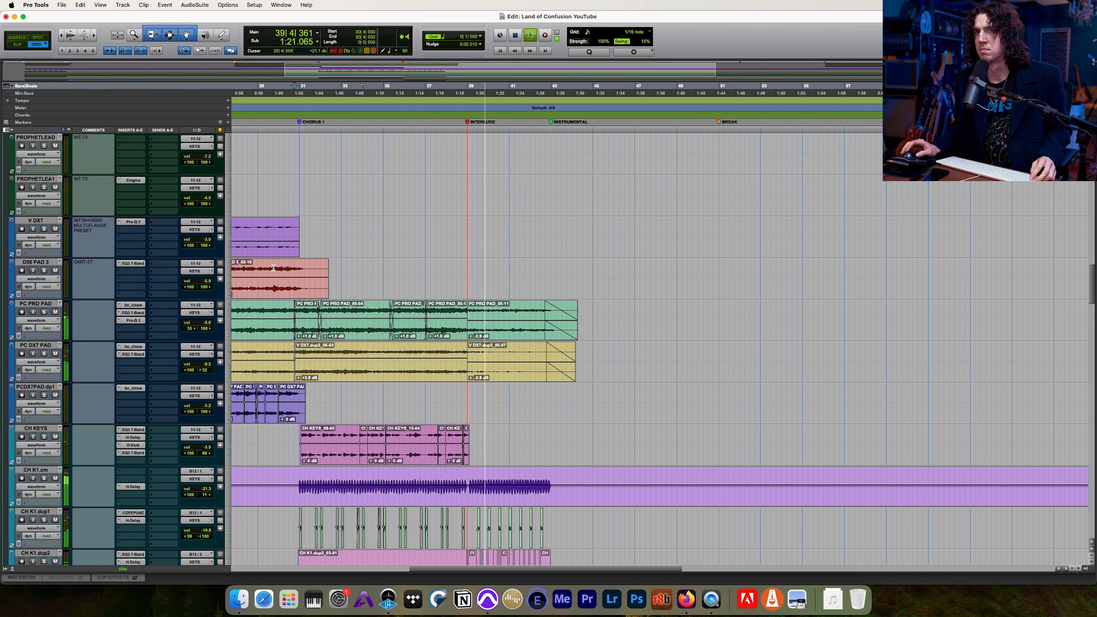
pyautogui.scroll(12, 273, 268)
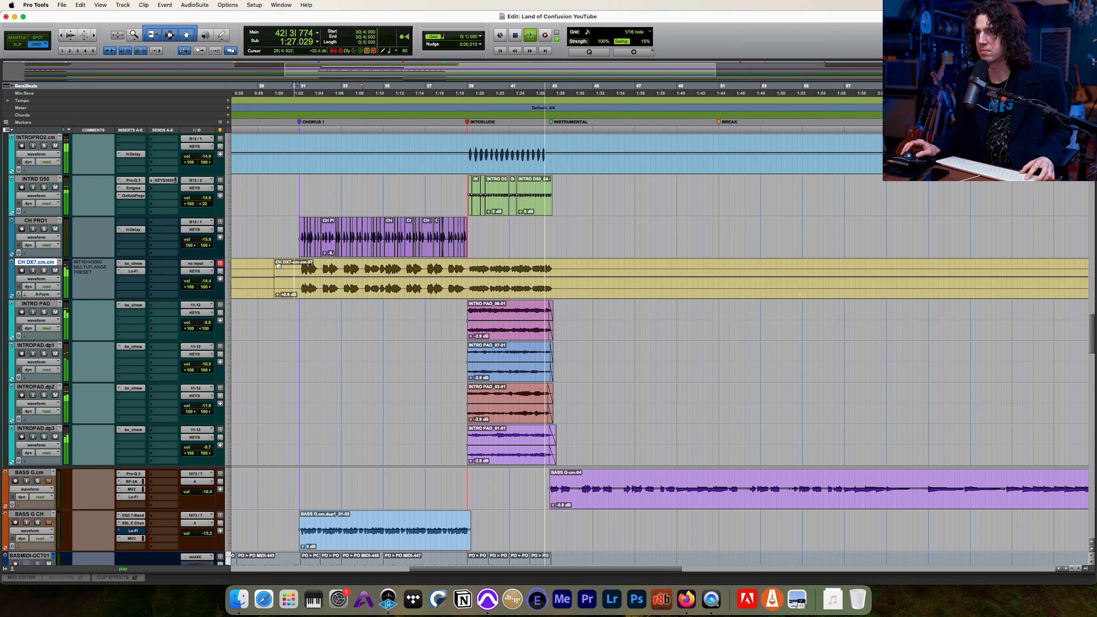
pyautogui.press('space')
# Step: Highlight INTROPRO1.cm across the INTERLUDE from bar 38, beat 3, and place the cursor on it at bar 39, beat 2
pyautogui.scroll(15, 388, 325)
pyautogui.scroll(-4, 388, 325)
pyautogui.scroll(-6, 388, 325)
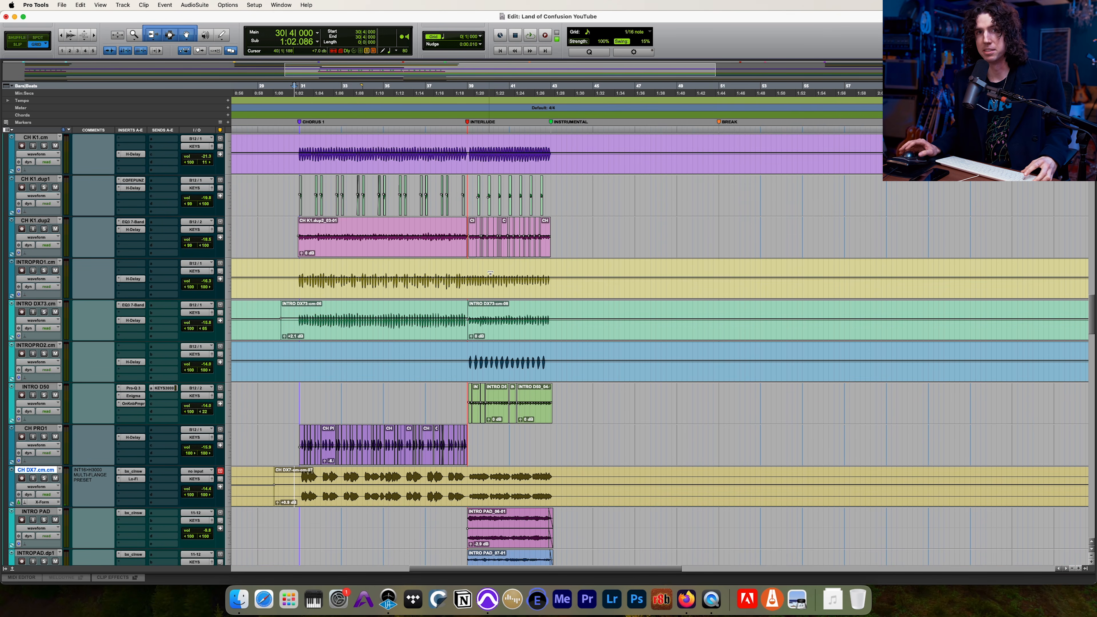
pyautogui.moveTo(562, 268); pyautogui.dragTo(457, 299)
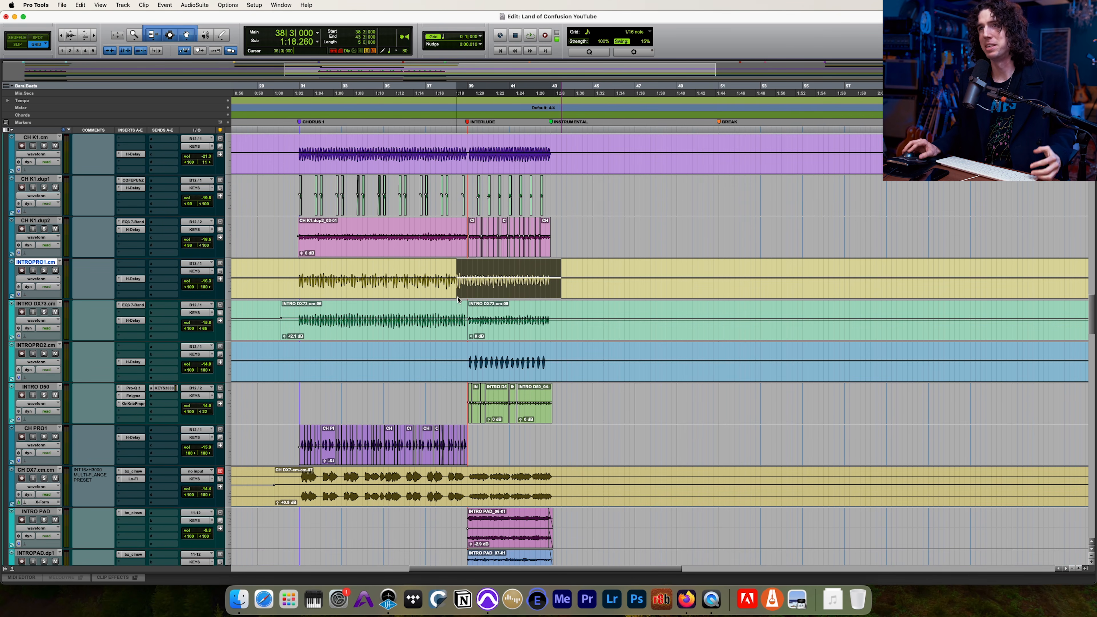
pyautogui.click(473, 264)
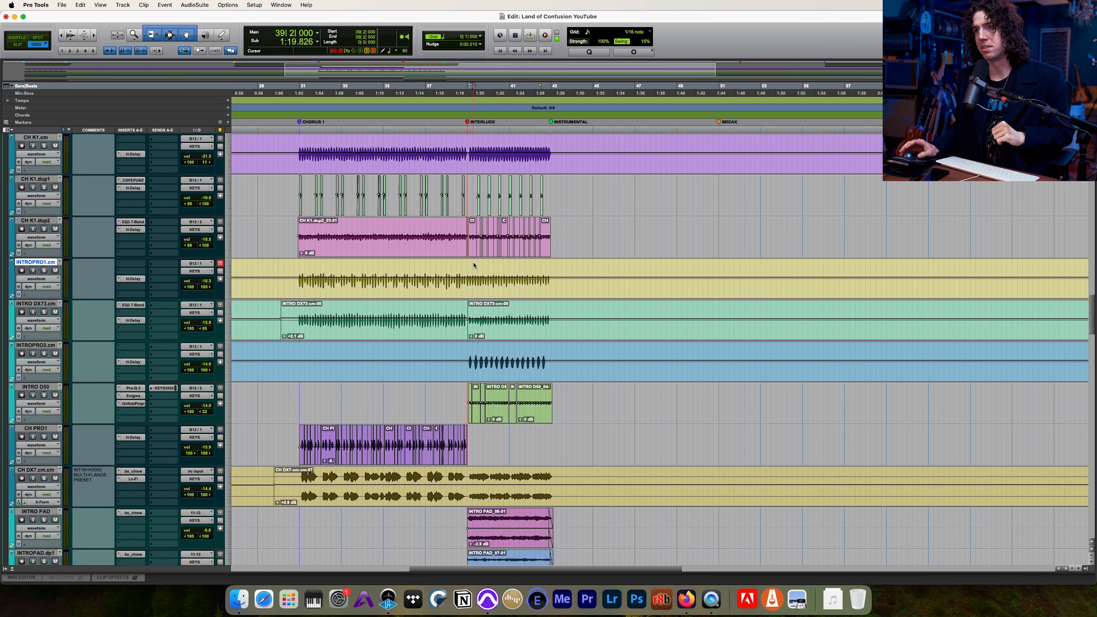
# Step: Highlight the INTRO PAD and INTROPAD.dp1 clips from bar 38 to bar 44, beat 3, and clear the selection
pyautogui.scroll(-5, 473, 266)
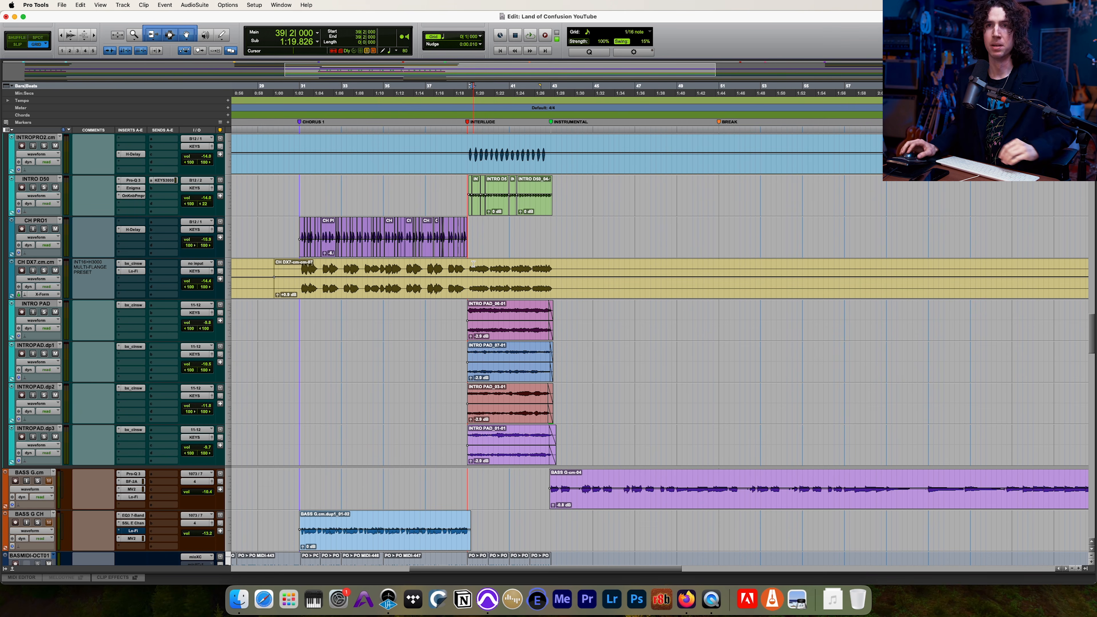
pyautogui.moveTo(444, 320); pyautogui.dragTo(583, 369)
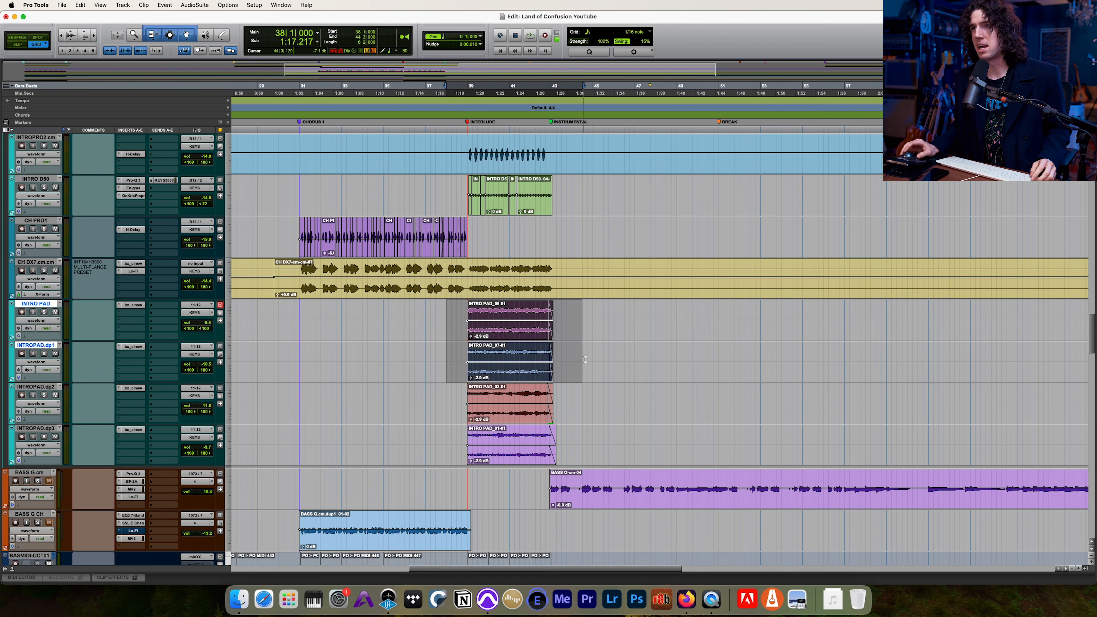
pyautogui.click(583, 354)
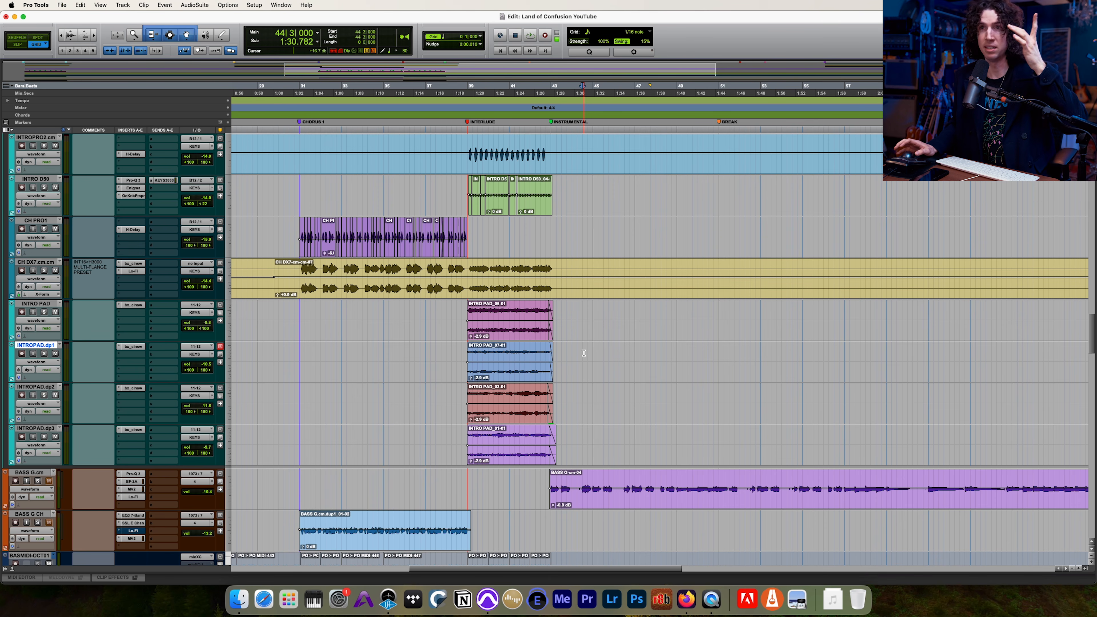
# Step: Go to the BRIDGE PAD and D50 pad tracks and play from bar 41, beat 2 into the INSTRUMENTAL
pyautogui.scroll(10, 583, 353)
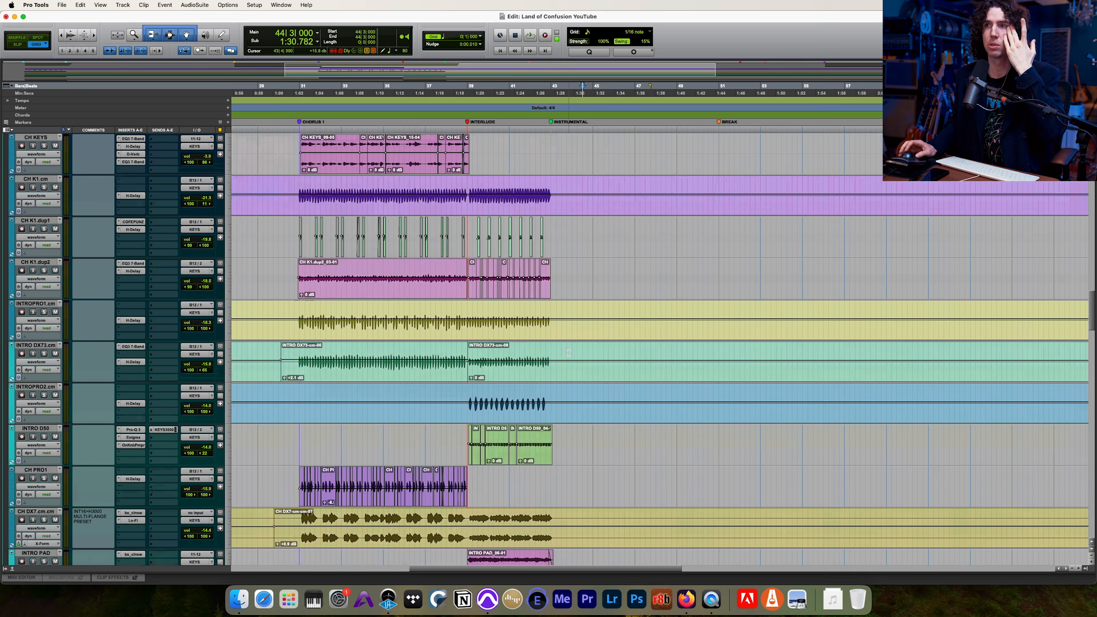
pyautogui.scroll(-15, 567, 353)
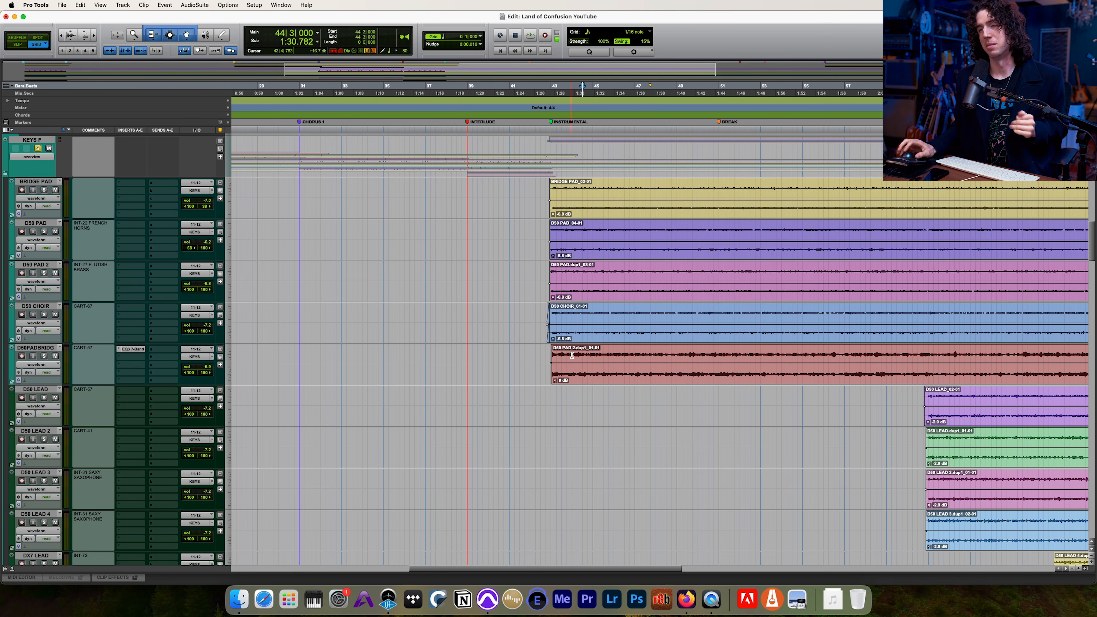
pyautogui.scroll(-6, 564, 377)
pyautogui.scroll(10, 565, 376)
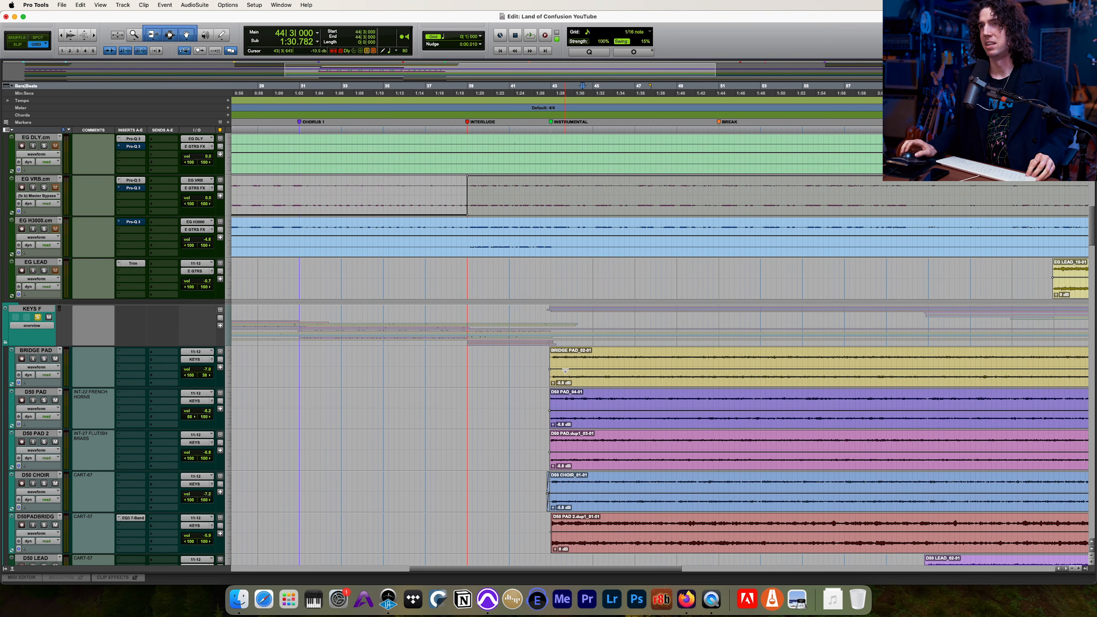
pyautogui.press('r')
pyautogui.press('t')
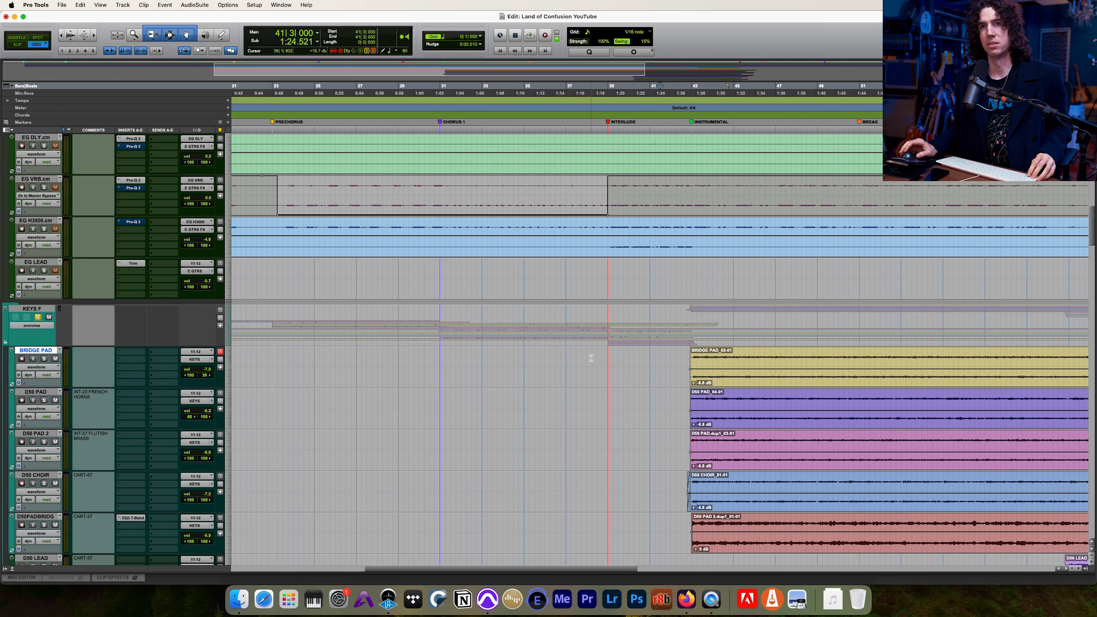
pyautogui.hscroll(6, 590, 364)
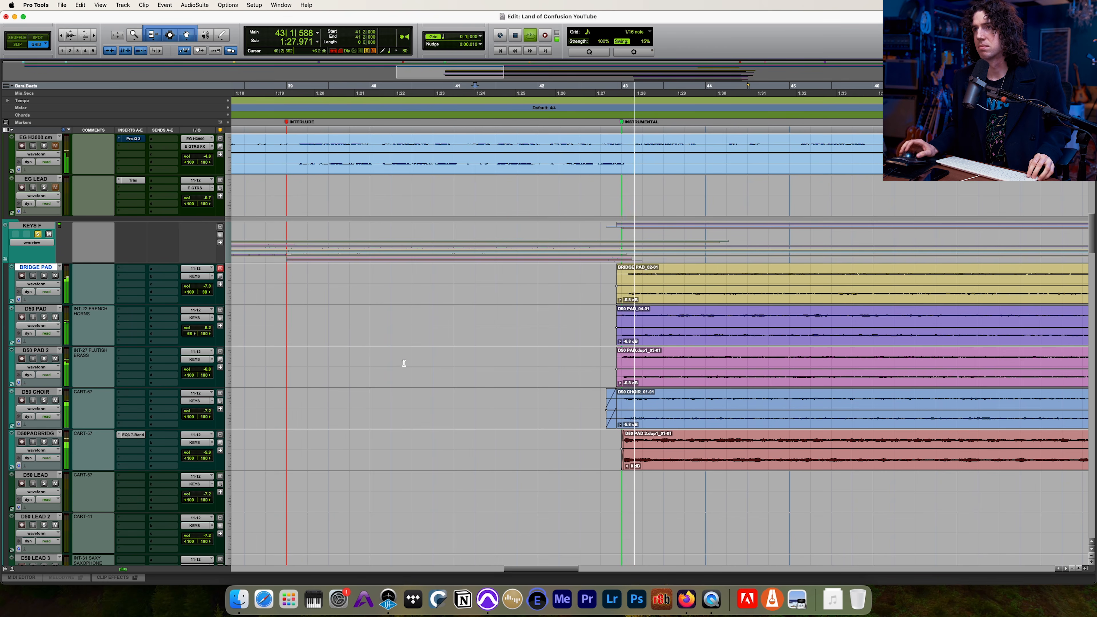
pyautogui.hscroll(10, 303, 283)
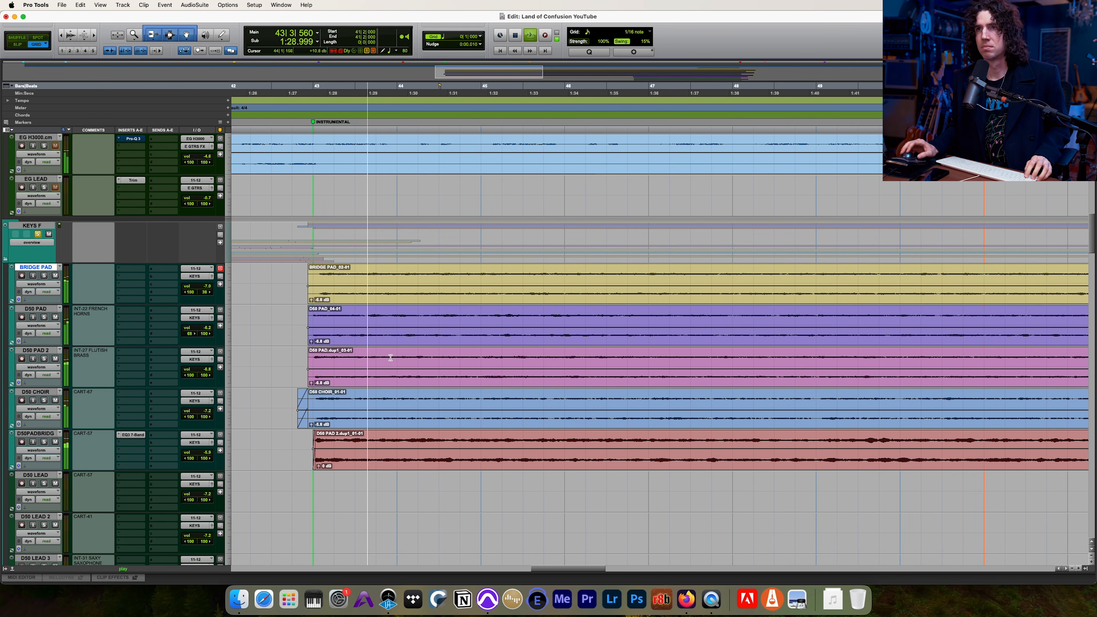
# Step: Restart playback from bar 42, beat 4 on BRIDGE PAD and listen to the layered pads in the INSTRUMENTAL
pyautogui.press('r')
pyautogui.hscroll(5, 306, 281)
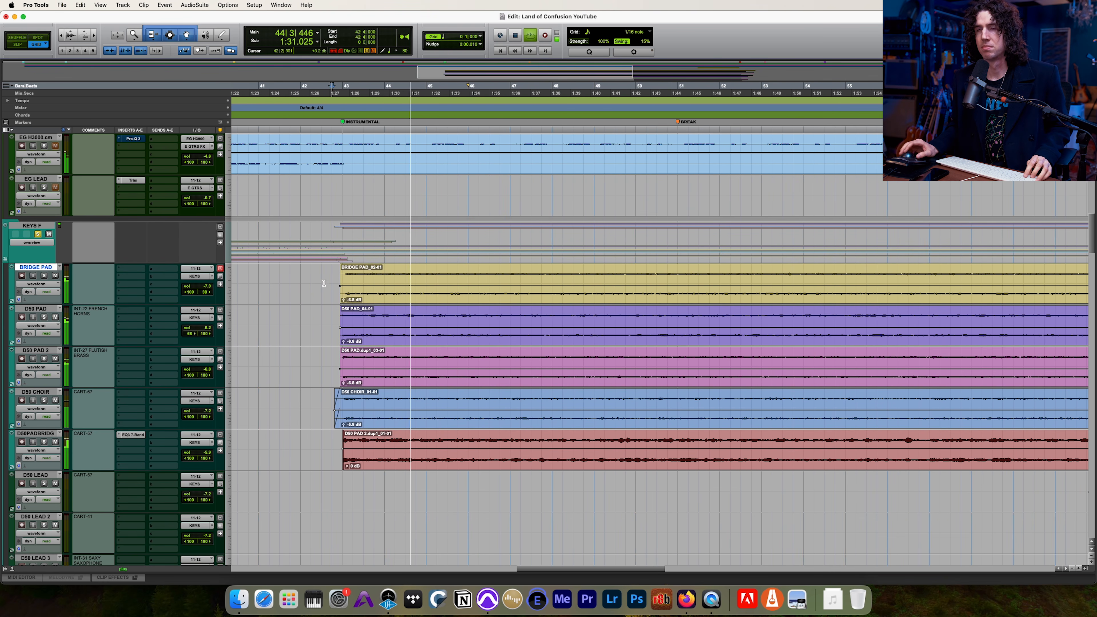
pyautogui.click(332, 282)
pyautogui.scroll(-3, 377, 282)
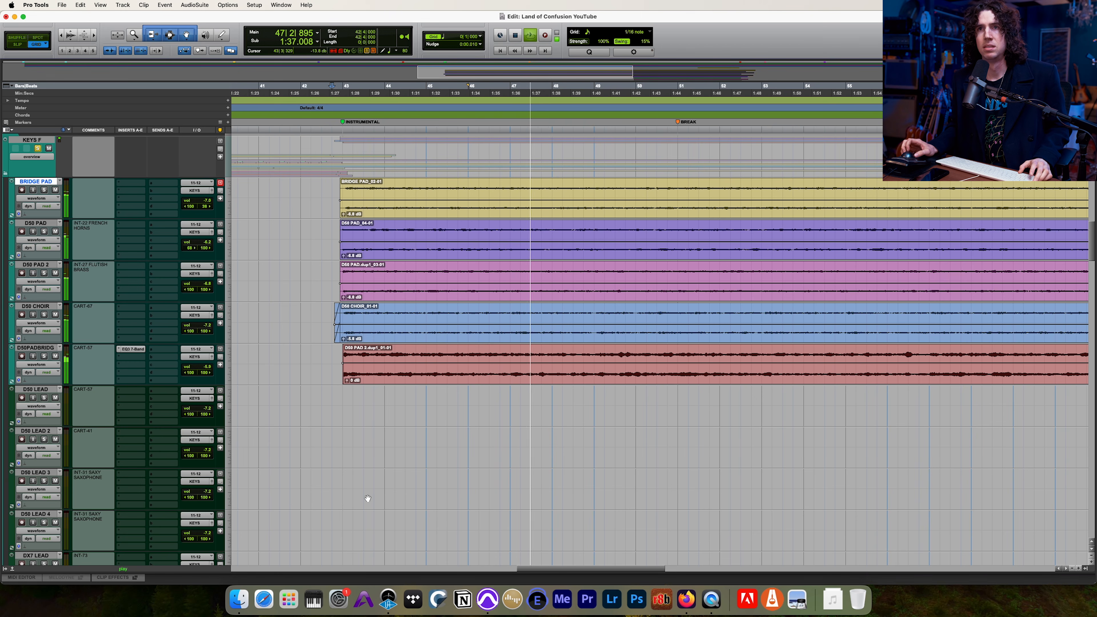
# Step: Solo the BRIDGE PAD track and play it from bar 42, beat 4 into the INSTRUMENTAL
pyautogui.press('space')
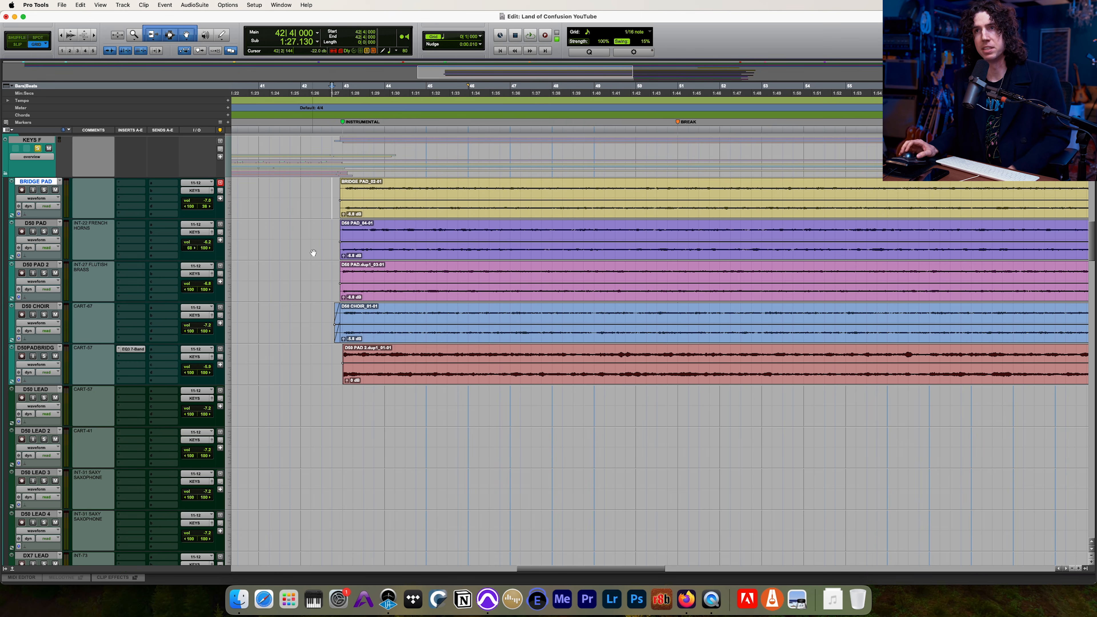
pyautogui.scroll(2, 313, 252)
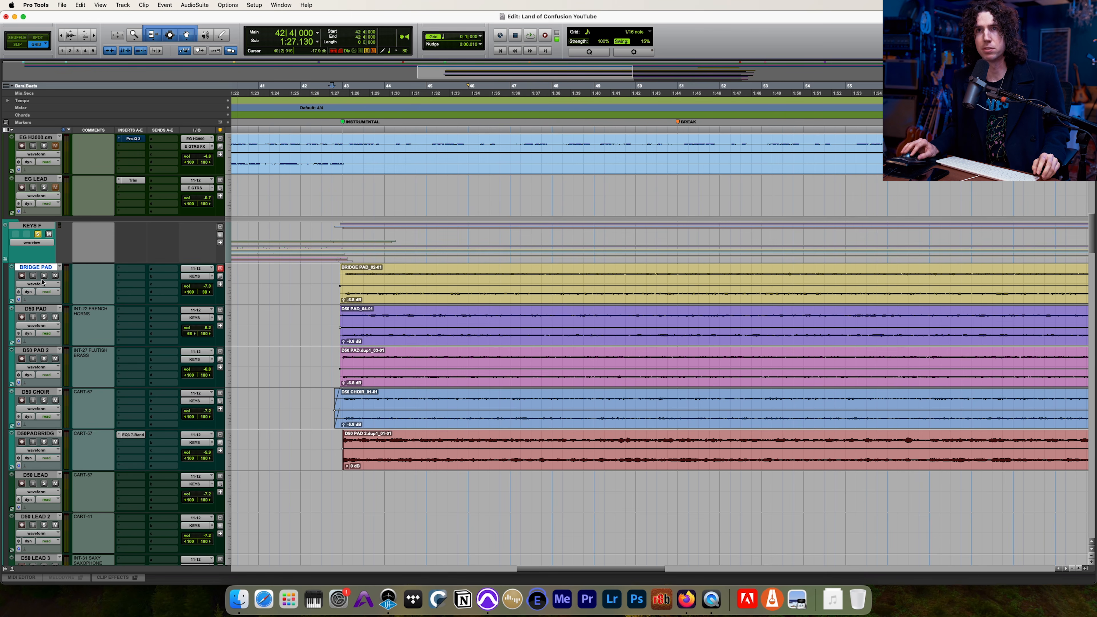
pyautogui.press('space')
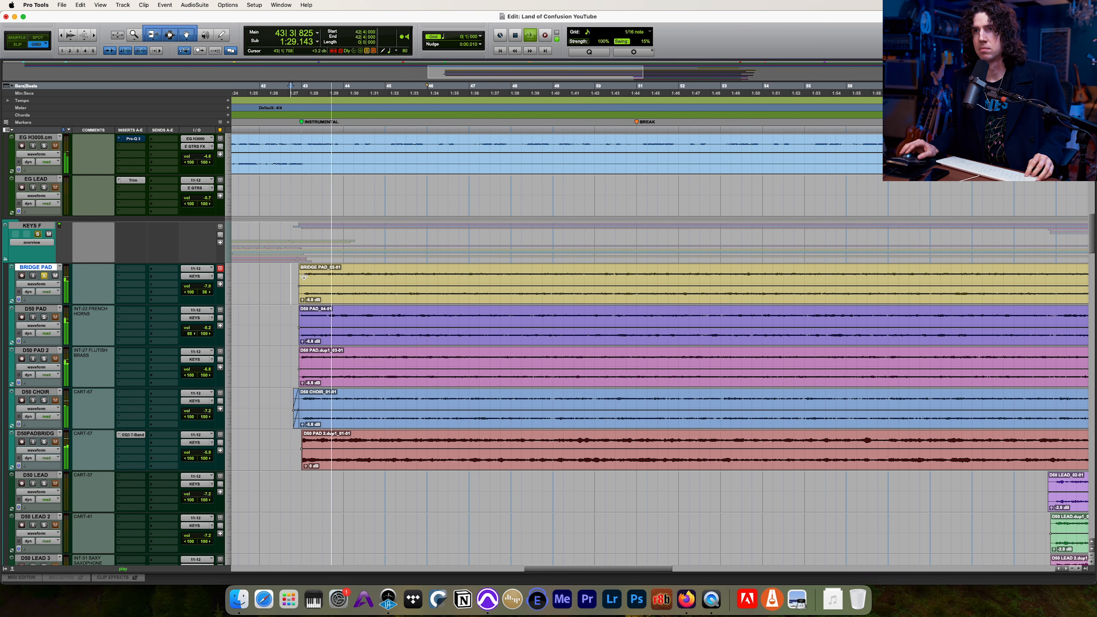
pyautogui.press('r')
pyautogui.hscroll(1, 293, 274)
pyautogui.hscroll(1, 293, 274)
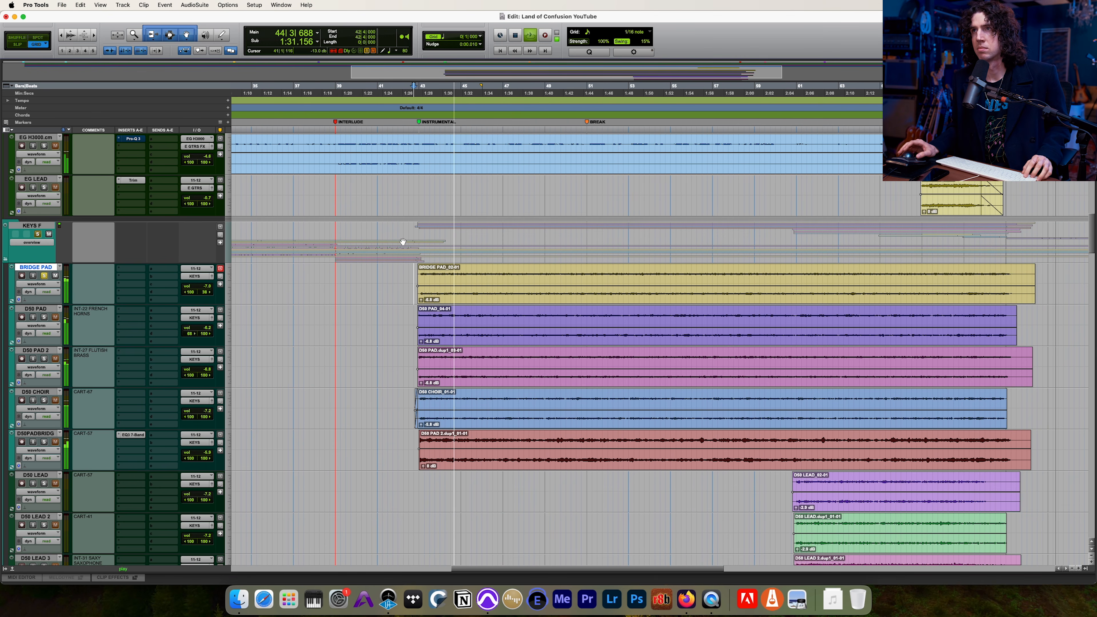
pyautogui.press('space')
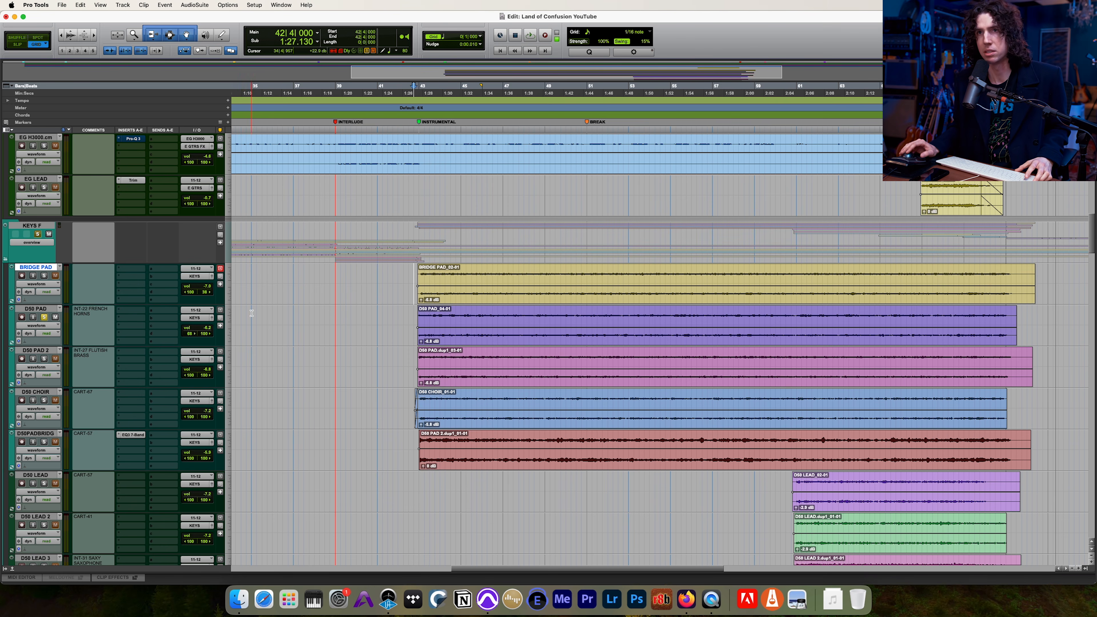
# Step: Play the INSTRUMENTAL and solo D50 PAD, D50 PAD 2, D50 CHOIR and D50PADBRIDG one at a time
pyautogui.click(483, 342)
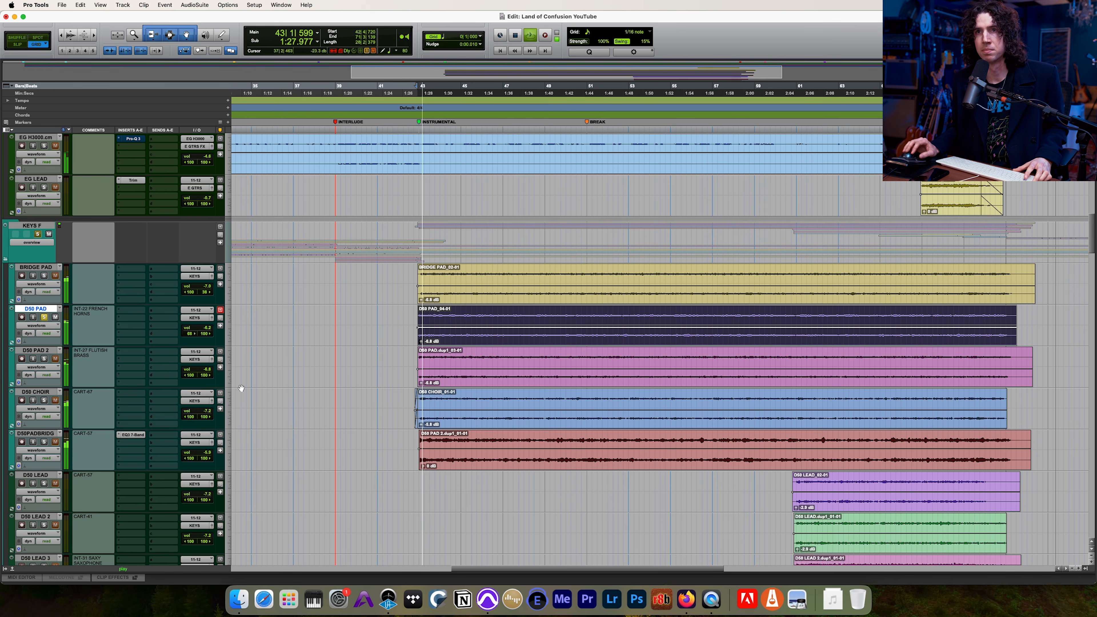
pyautogui.click(44, 359)
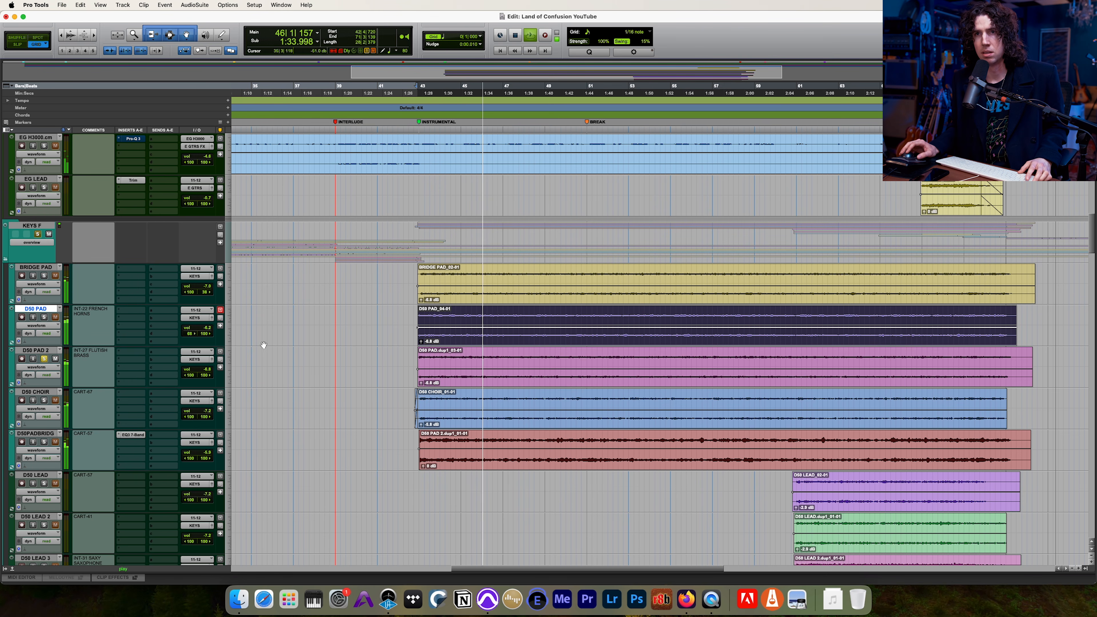
pyautogui.click(44, 401)
pyautogui.click(44, 360)
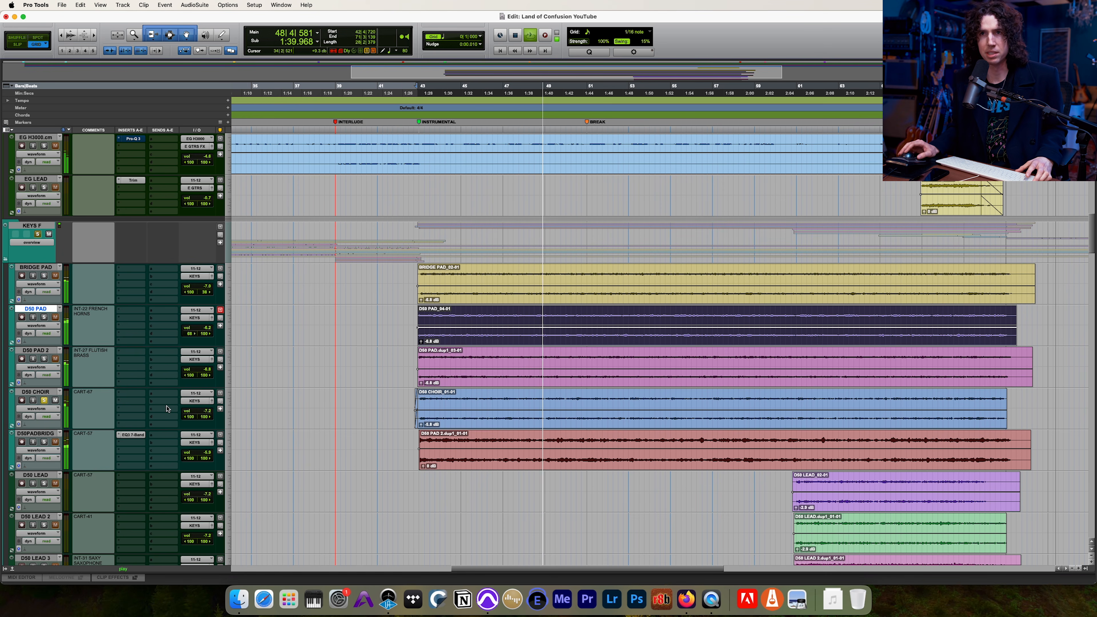
pyautogui.click(44, 441)
pyautogui.click(44, 400)
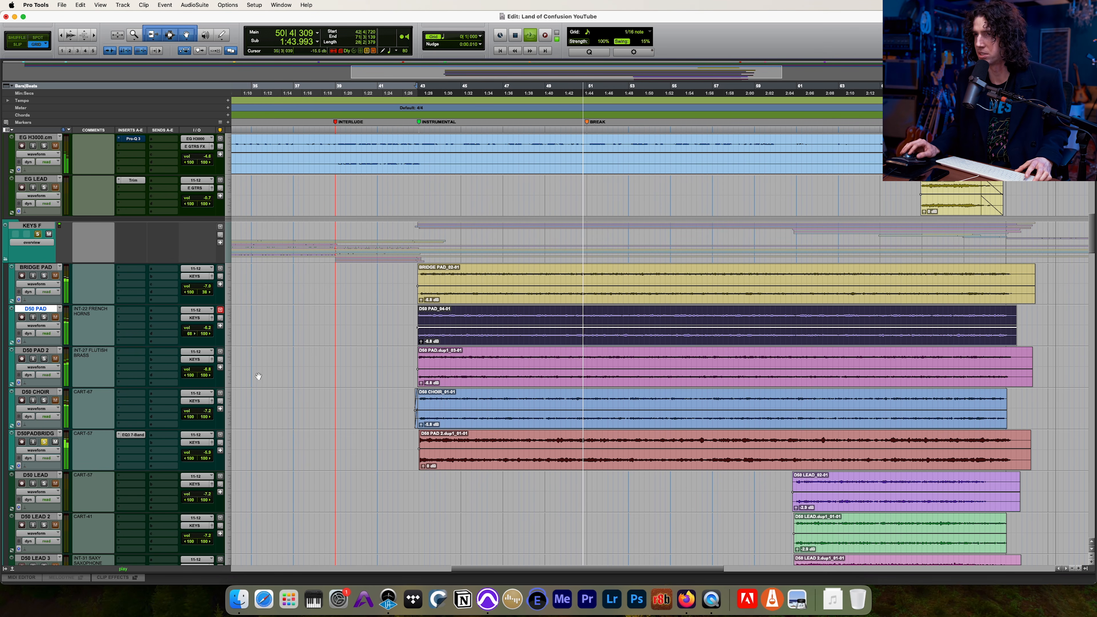
# Step: Clear the D50PADBRIDG solo and listen to all the instrumental pads together past the BREAK marker
pyautogui.scroll(-2, 431, 269)
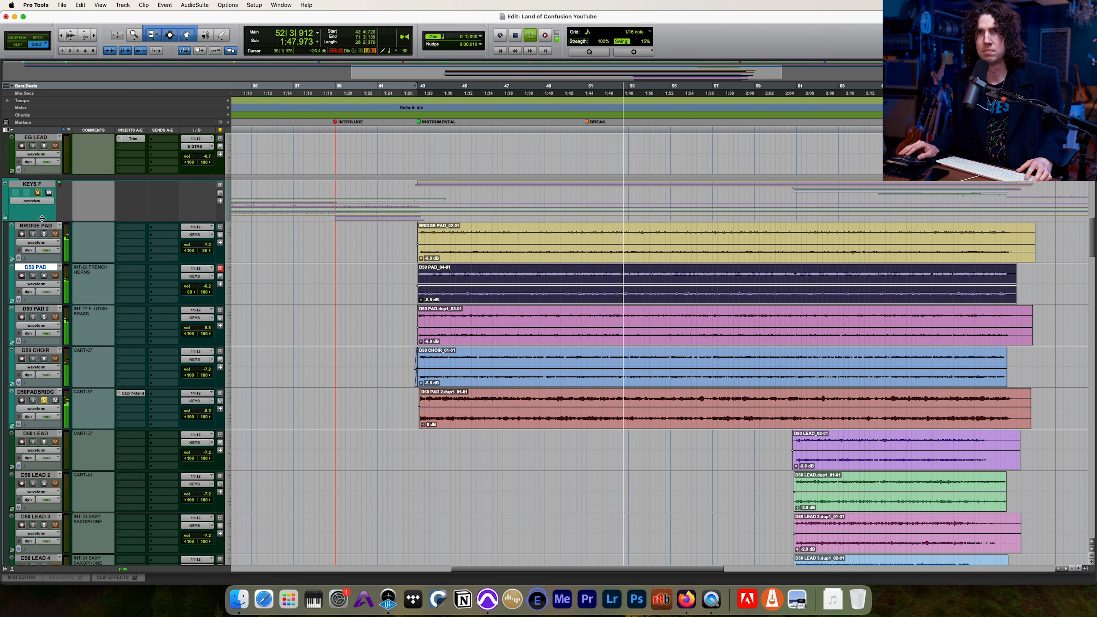
pyautogui.scroll(-2, 295, 233)
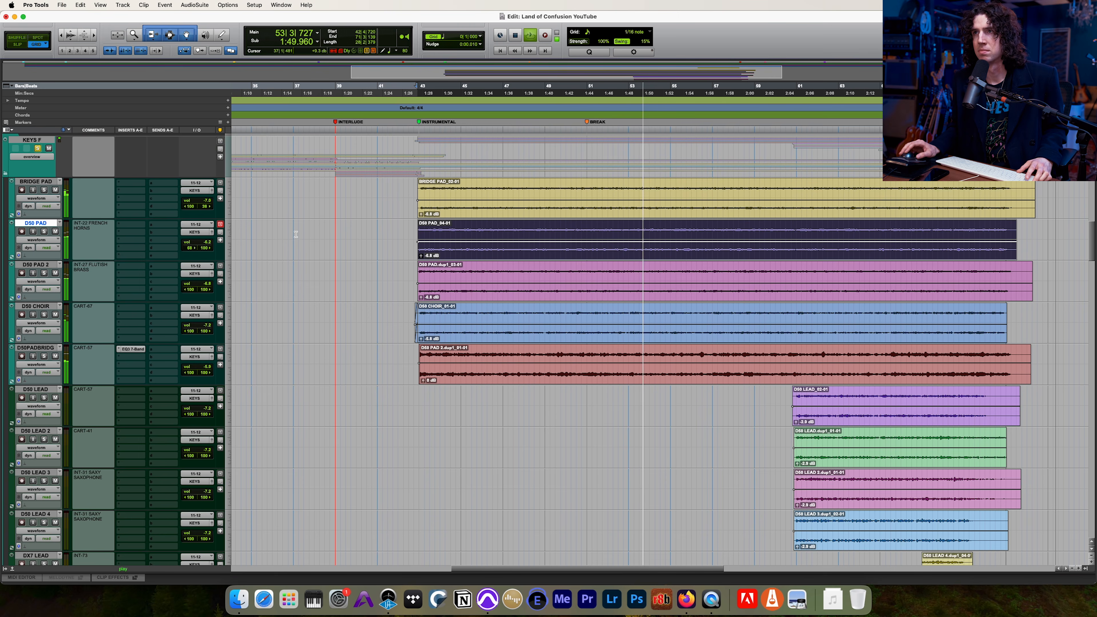
pyautogui.scroll(4, 302, 235)
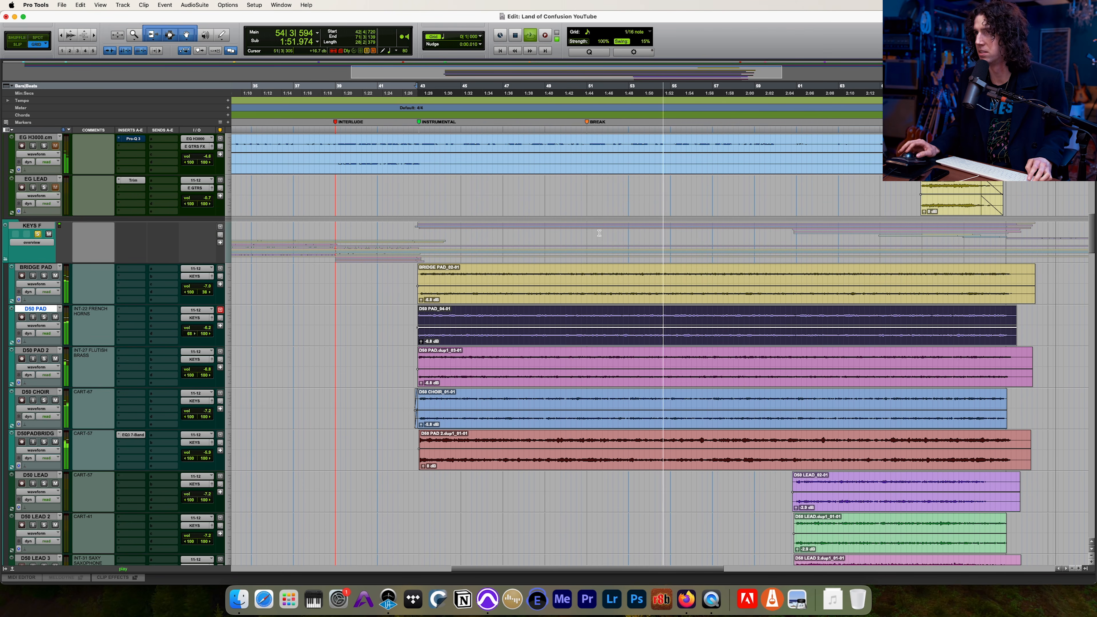
pyautogui.press('r')
pyautogui.scroll(-10, 599, 233)
pyautogui.scroll(-8, 599, 233)
pyautogui.scroll(15, 600, 233)
pyautogui.hscroll(10, 599, 233)
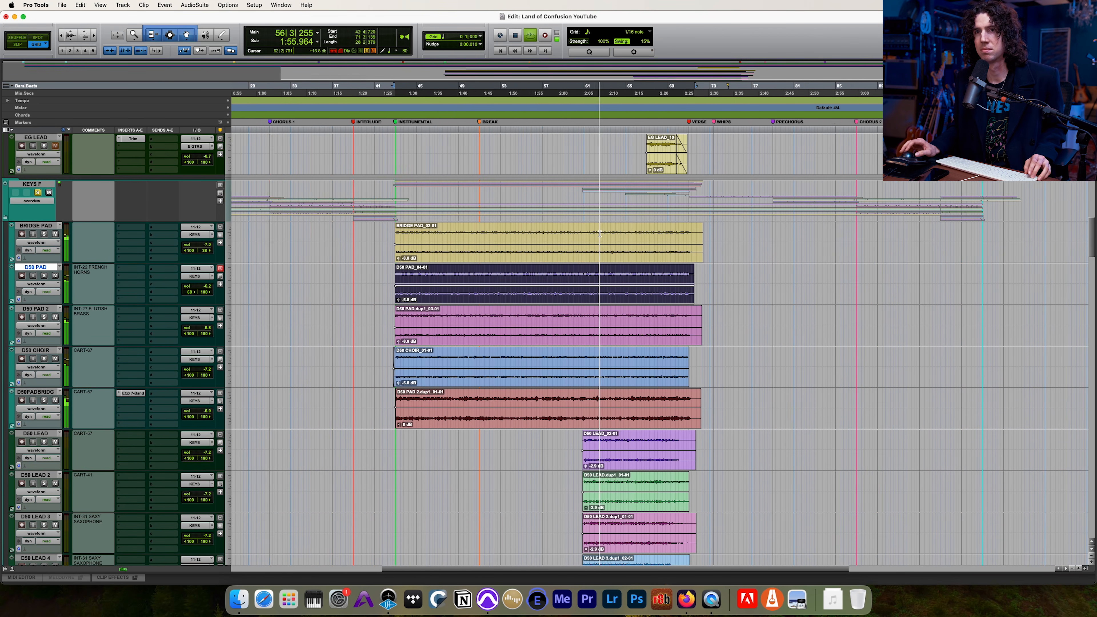
# Step: Place the cursor on D50 CHOIR at bar 60, beat 2 and play from there
pyautogui.click(503, 276)
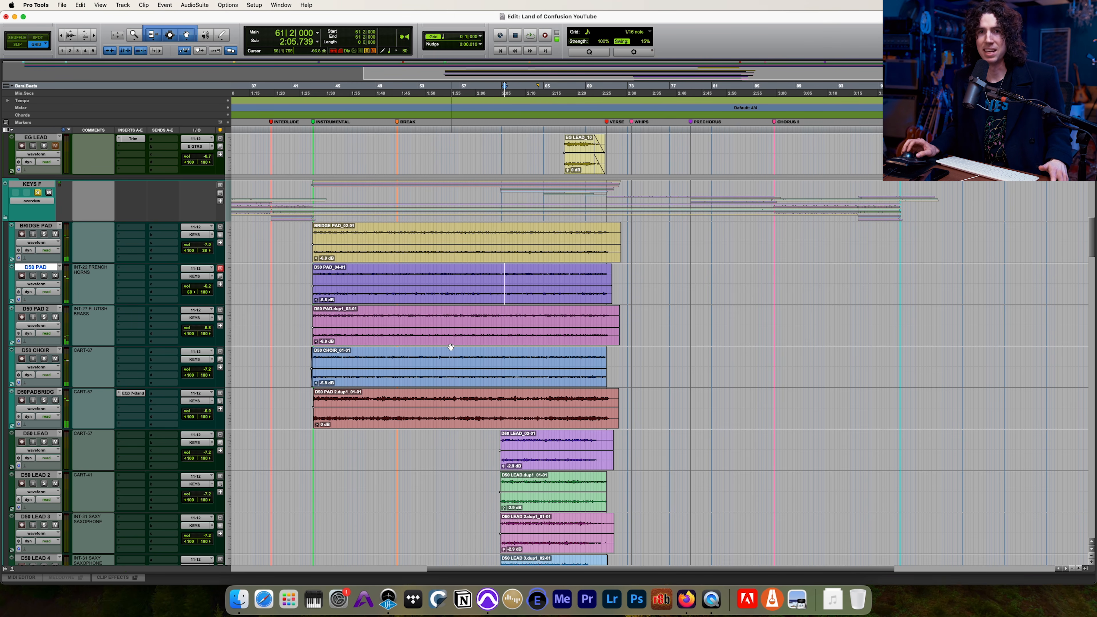
pyautogui.scroll(-3, 450, 346)
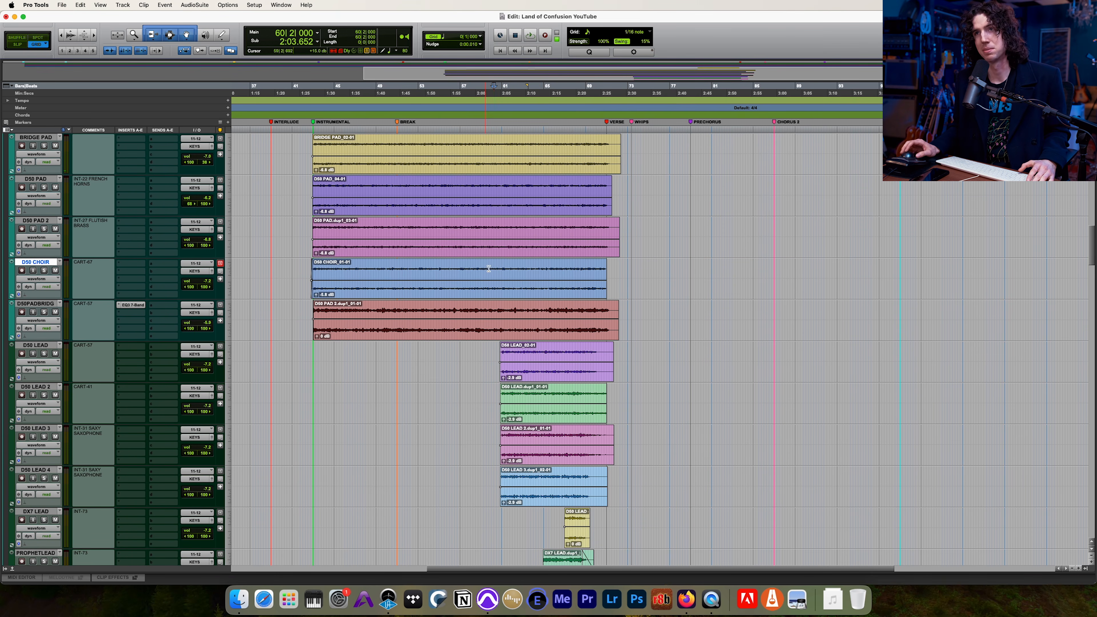
pyautogui.scroll(4, 485, 270)
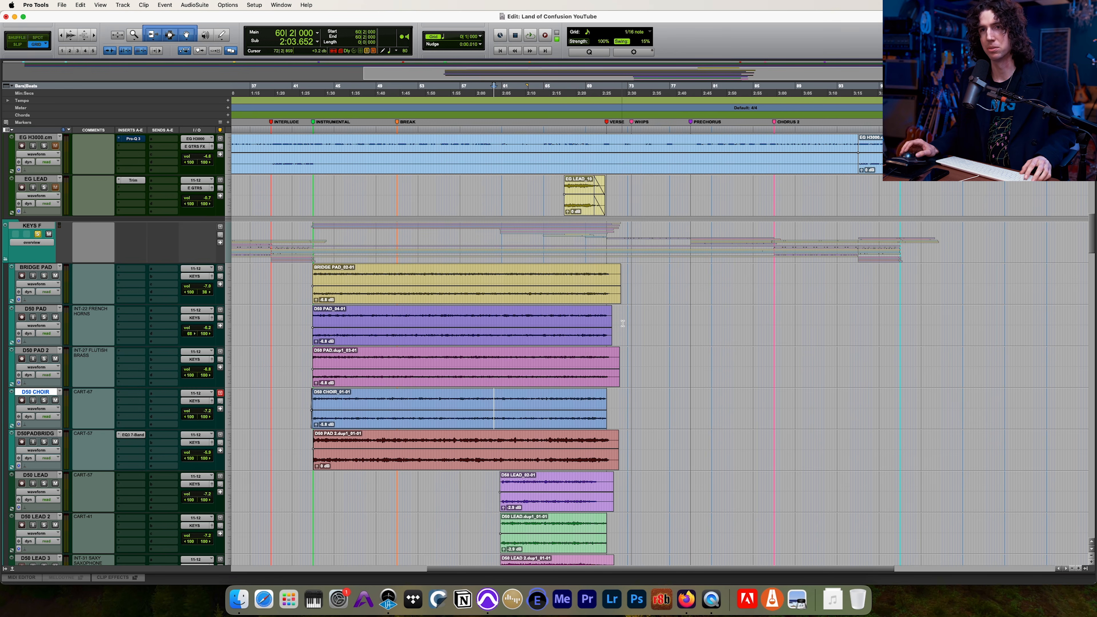
pyautogui.press('t')
pyautogui.hscroll(1, 621, 326)
pyautogui.press('space')
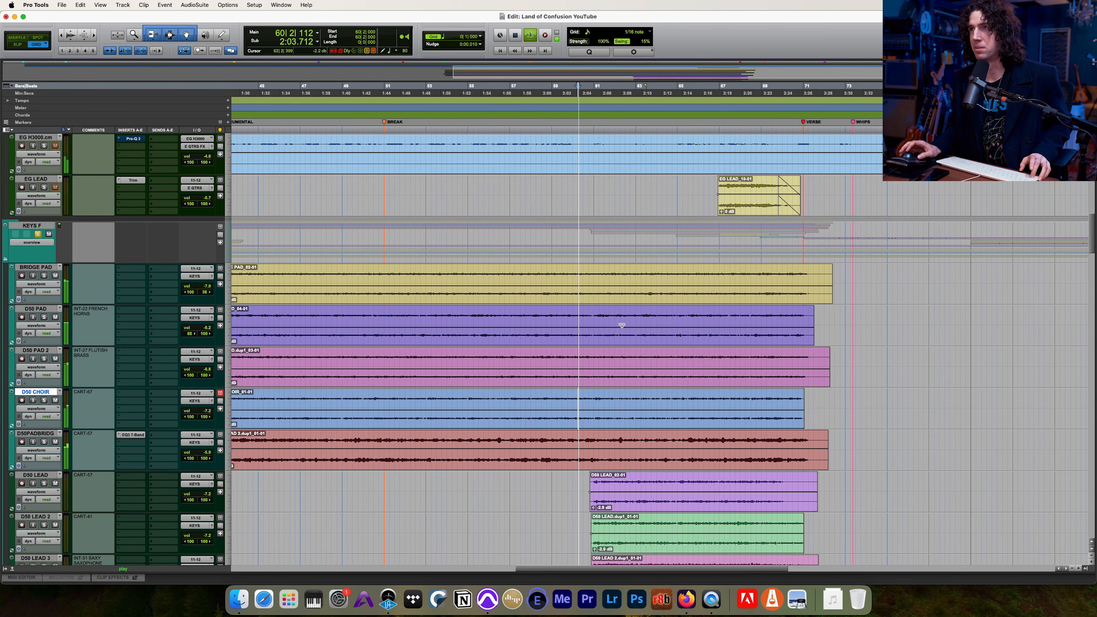
# Step: Follow the D50, DX7 and Prophet lead tracks up to the WHIPS marker, placing the cursor on D50 LEAD at bar 73, beat 2
pyautogui.hscroll(1, 621, 325)
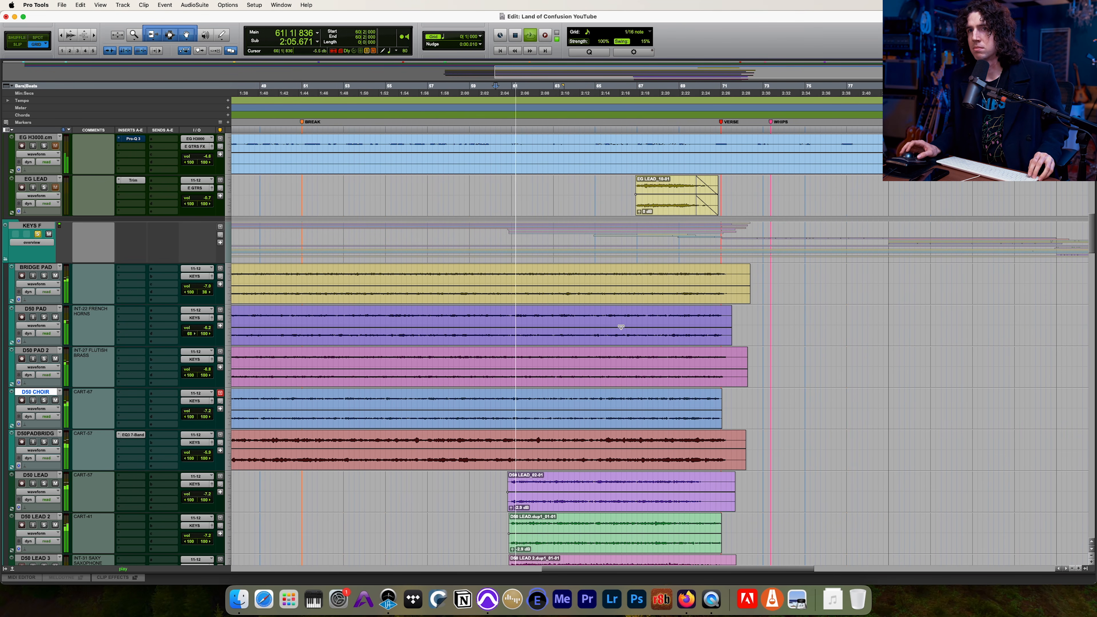
pyautogui.hscroll(1, 621, 328)
pyautogui.scroll(-4, 620, 328)
pyautogui.scroll(-4, 619, 329)
pyautogui.hscroll(1, 620, 330)
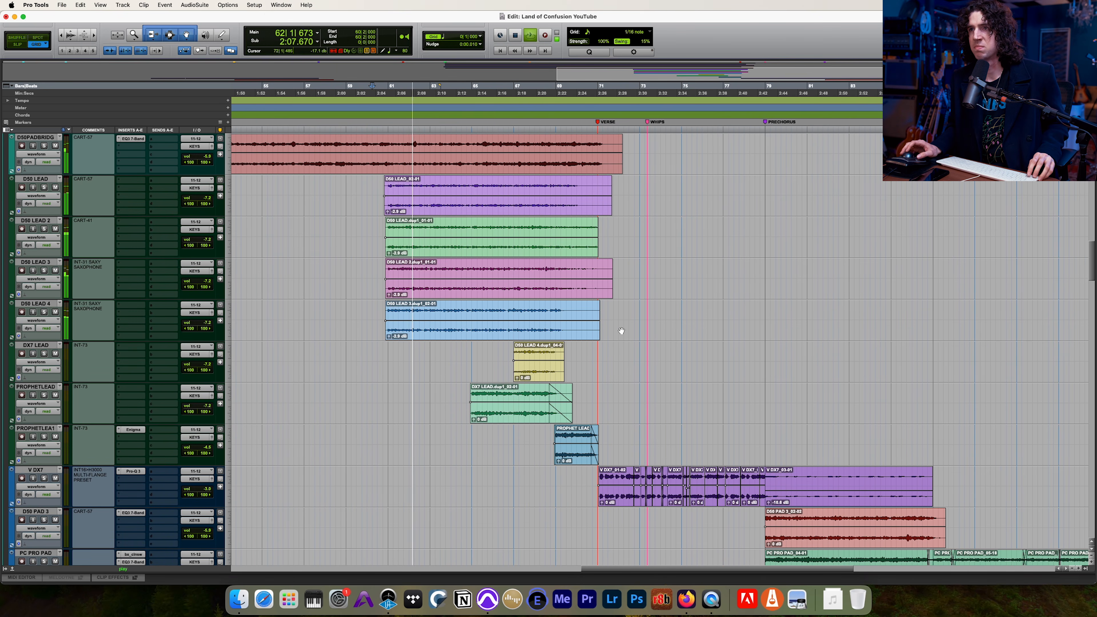
pyautogui.scroll(2, 619, 329)
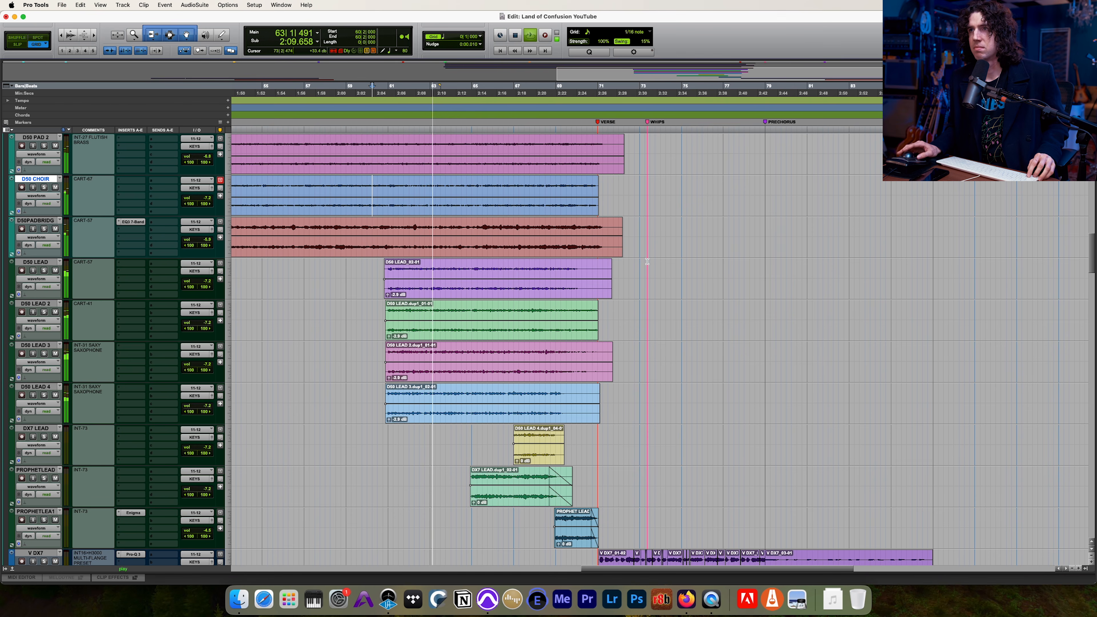
pyautogui.click(644, 273)
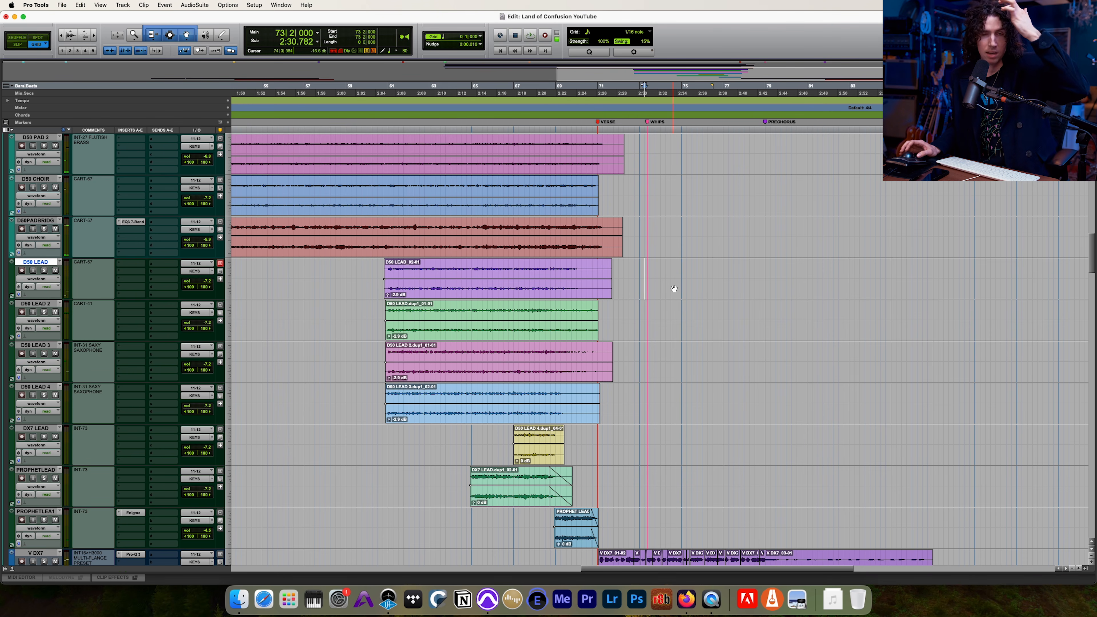
# Step: Solo the D50 LEAD track and play it from bar 60, beat 4
pyautogui.scroll(2, 673, 288)
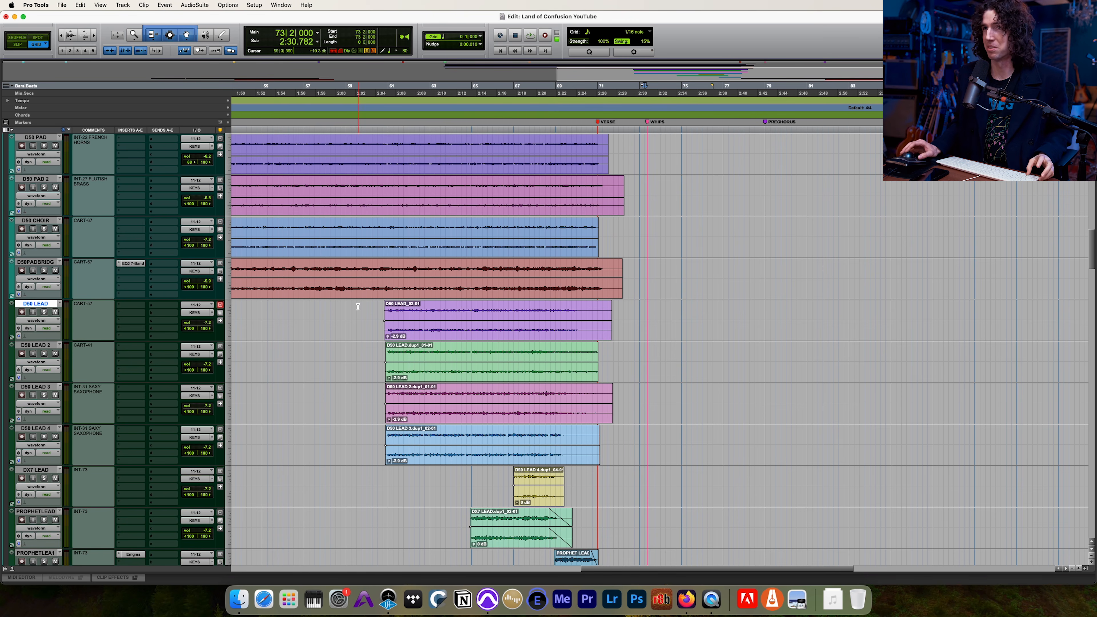
pyautogui.press('t')
pyautogui.hscroll(3, 526, 328)
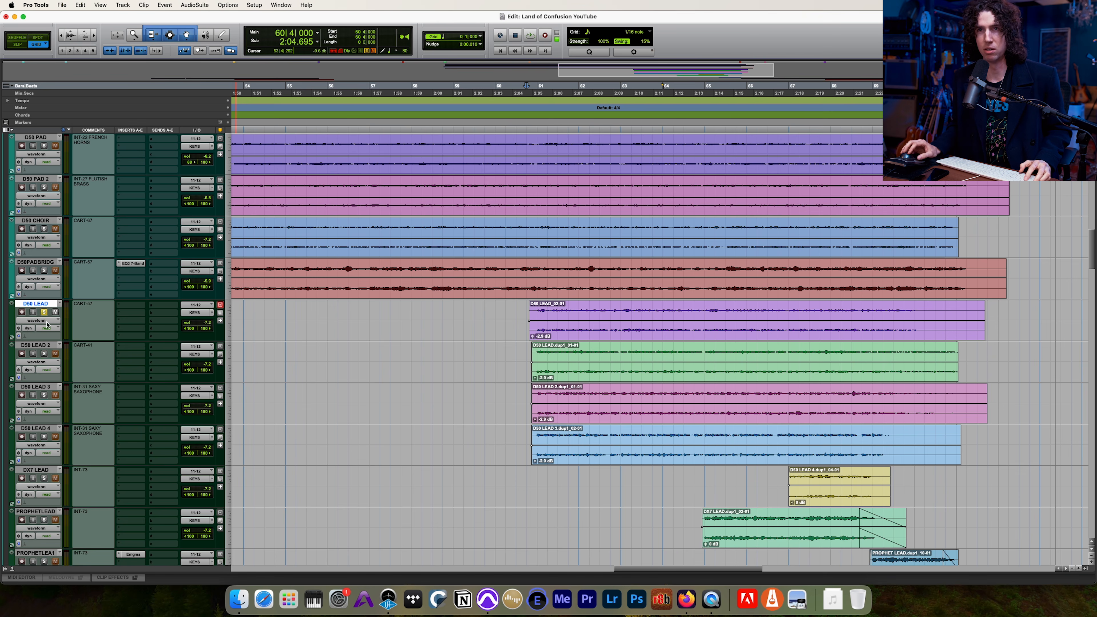
pyautogui.press('space')
pyautogui.hscroll(6, 432, 326)
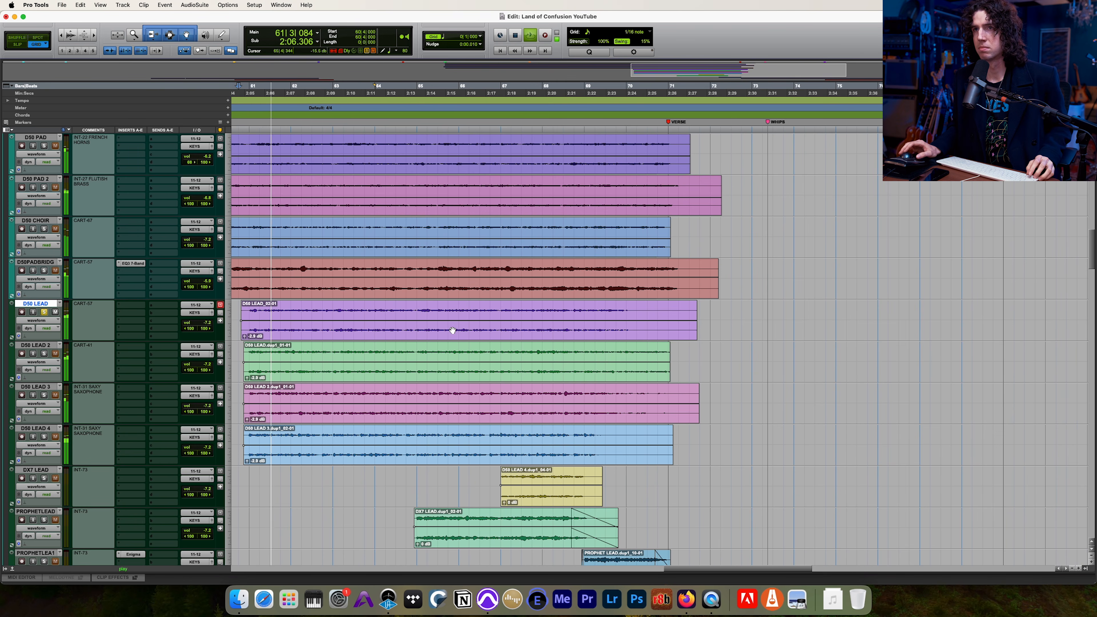
pyautogui.hscroll(-2, 452, 330)
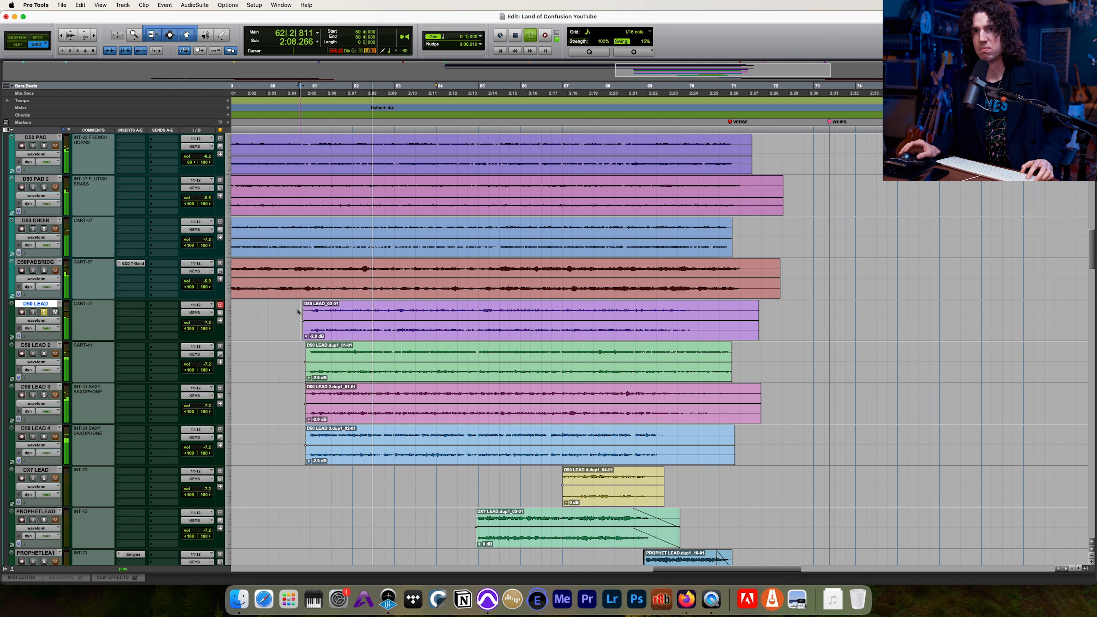
# Step: Switch the solo from D50 LEAD to D50 LEAD 2 and replay from bar 60, beat 4
pyautogui.press('space')
pyautogui.click(44, 353)
pyautogui.click(44, 312)
pyautogui.press('space')
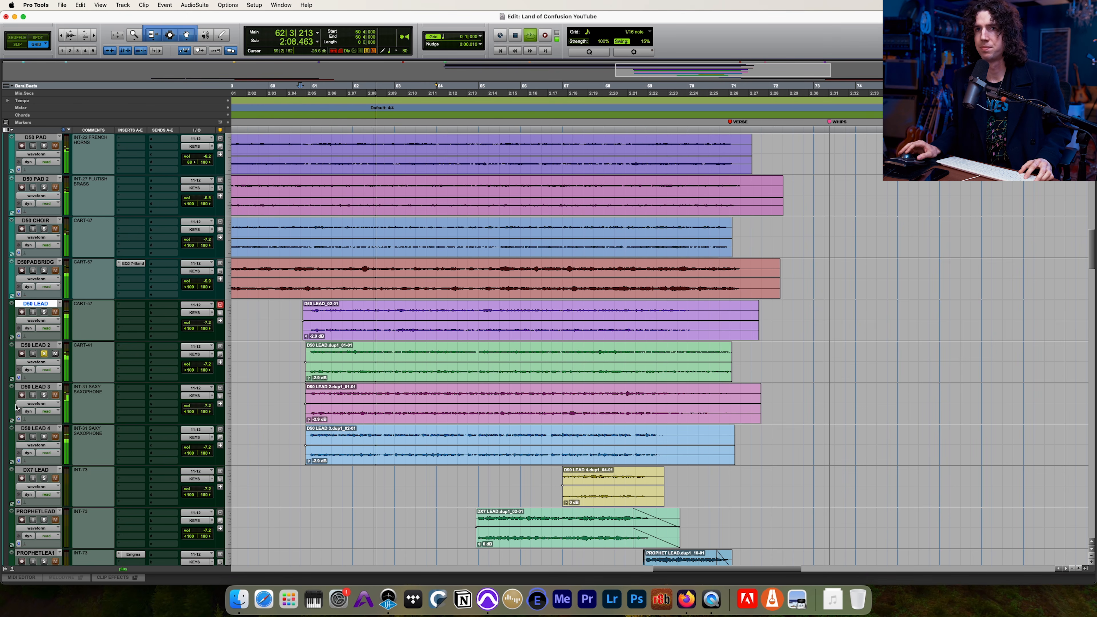
# Step: Solo D50 LEAD 3, replay from bar 60, beat 4, and switch the solo to D50 LEAD 4 during playback
pyautogui.press('space')
pyautogui.click(44, 394)
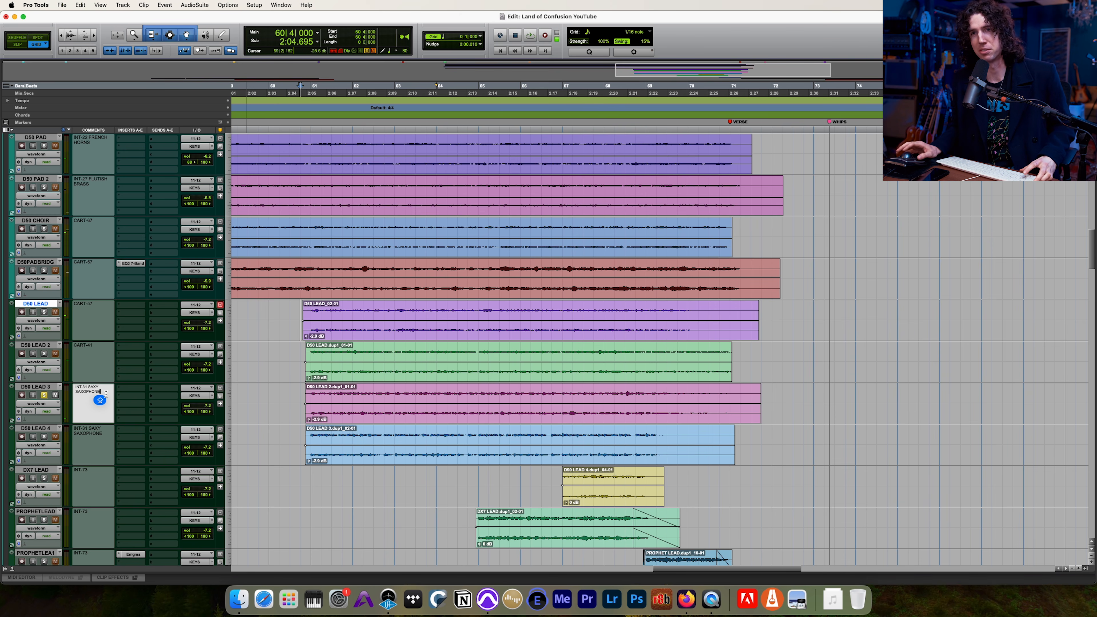
pyautogui.click(40, 388)
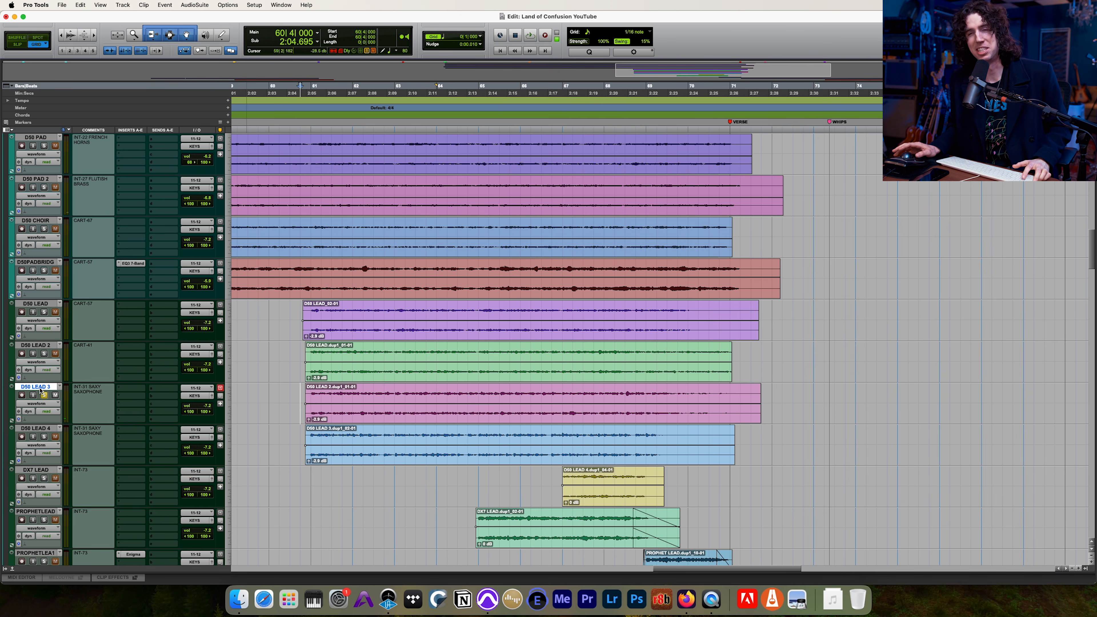
pyautogui.press('space')
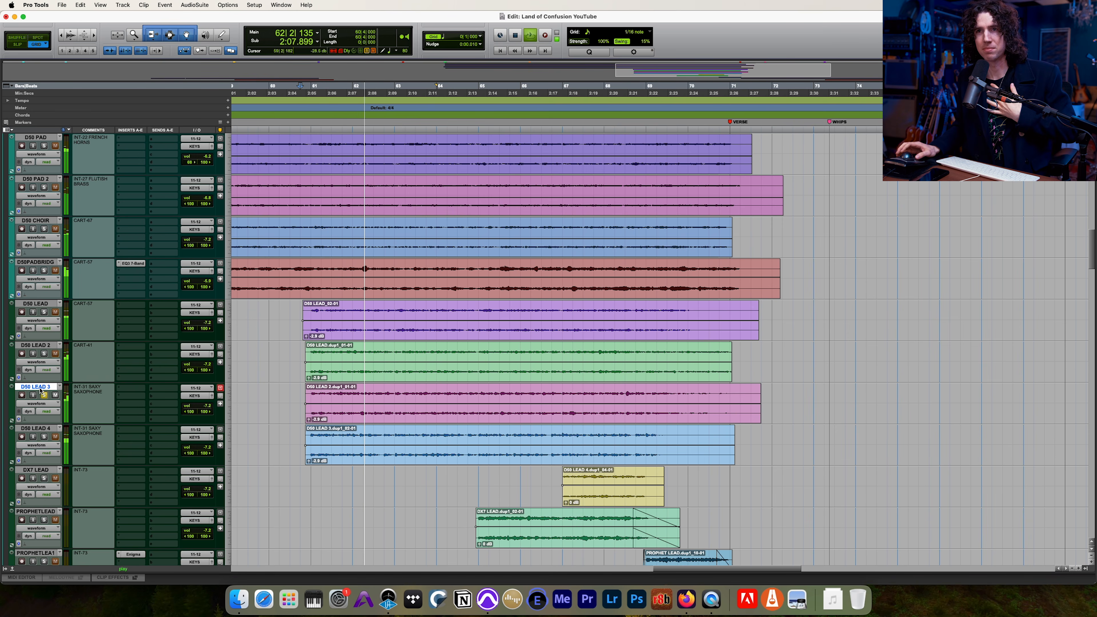
pyautogui.click(44, 437)
pyautogui.click(44, 395)
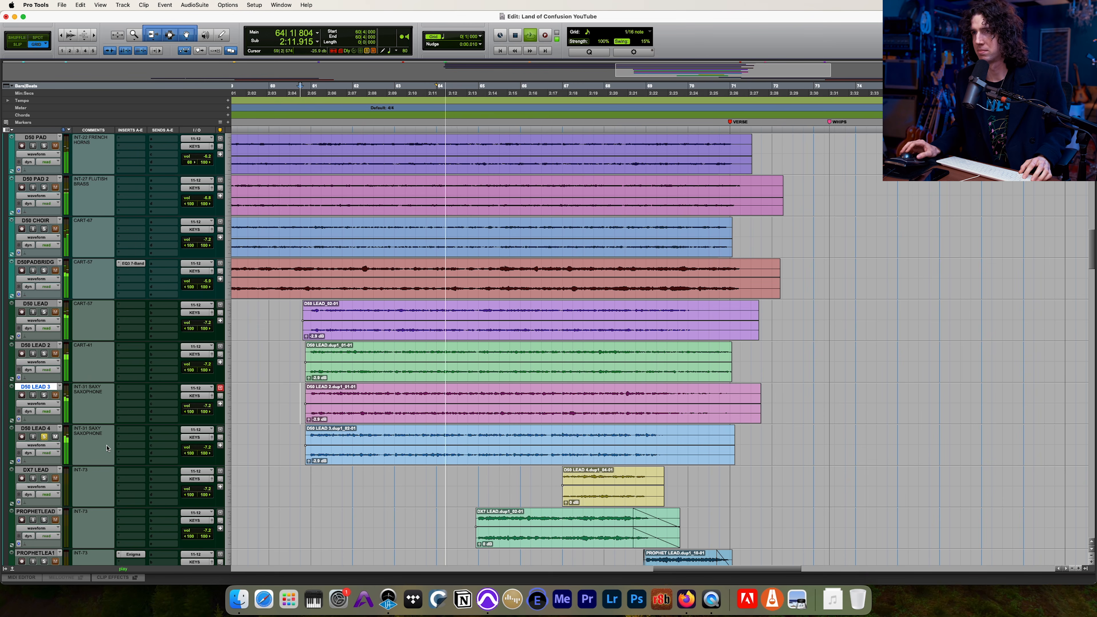
# Step: Add D50 LEAD, D50 LEAD 2, D50 LEAD 3 and PROPHETLEAD to the solo to hear the layered leads
pyautogui.click(44, 394)
pyautogui.click(44, 353)
pyautogui.click(44, 312)
pyautogui.scroll(-4, 47, 445)
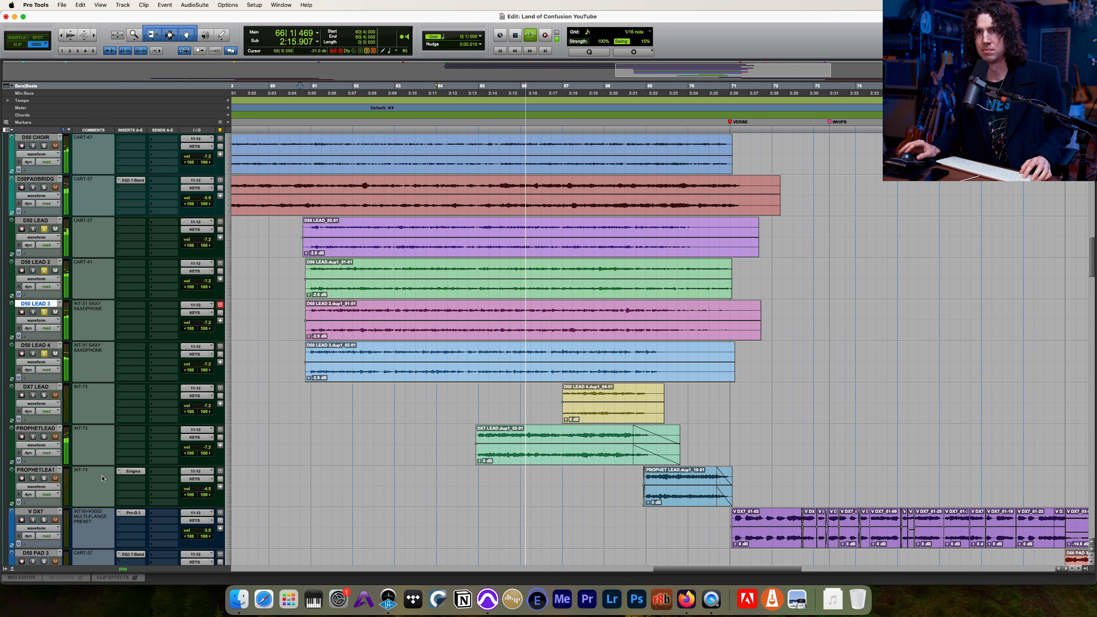
pyautogui.click(44, 436)
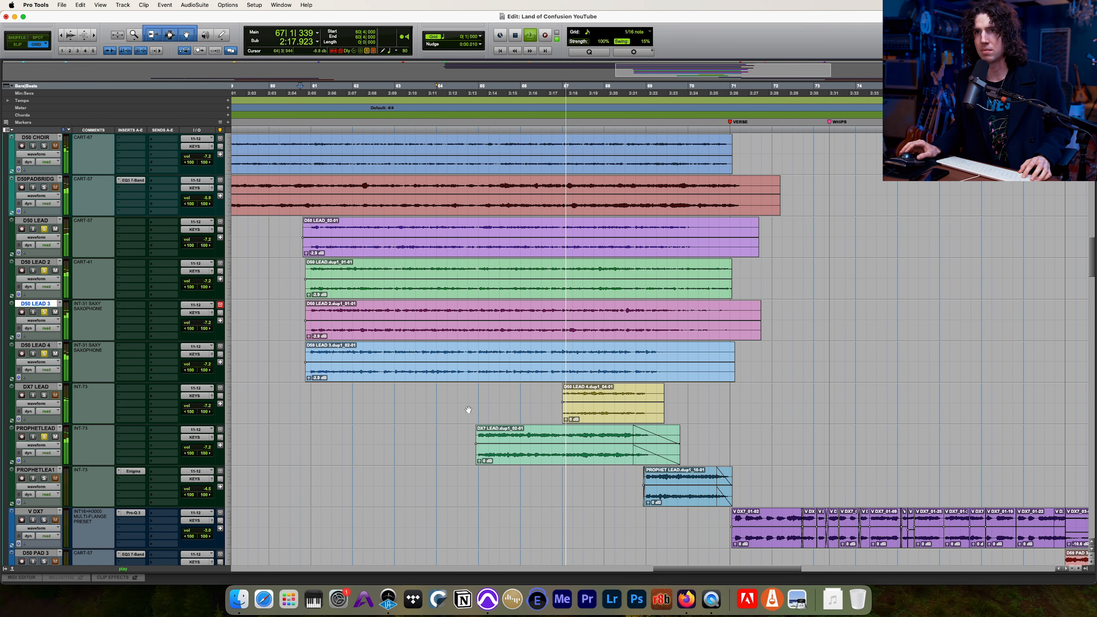
# Step: Place the cursor on DX7 LEAD at bar 64, beat 4 and play the soloed leads toward the VERSE
pyautogui.click(465, 399)
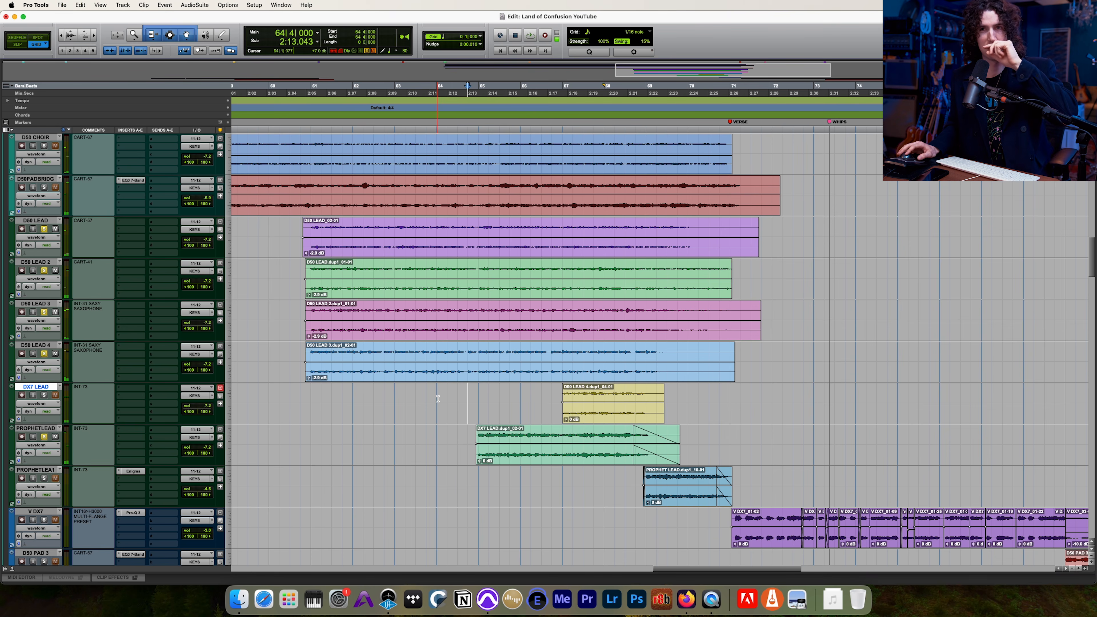
pyautogui.press('space')
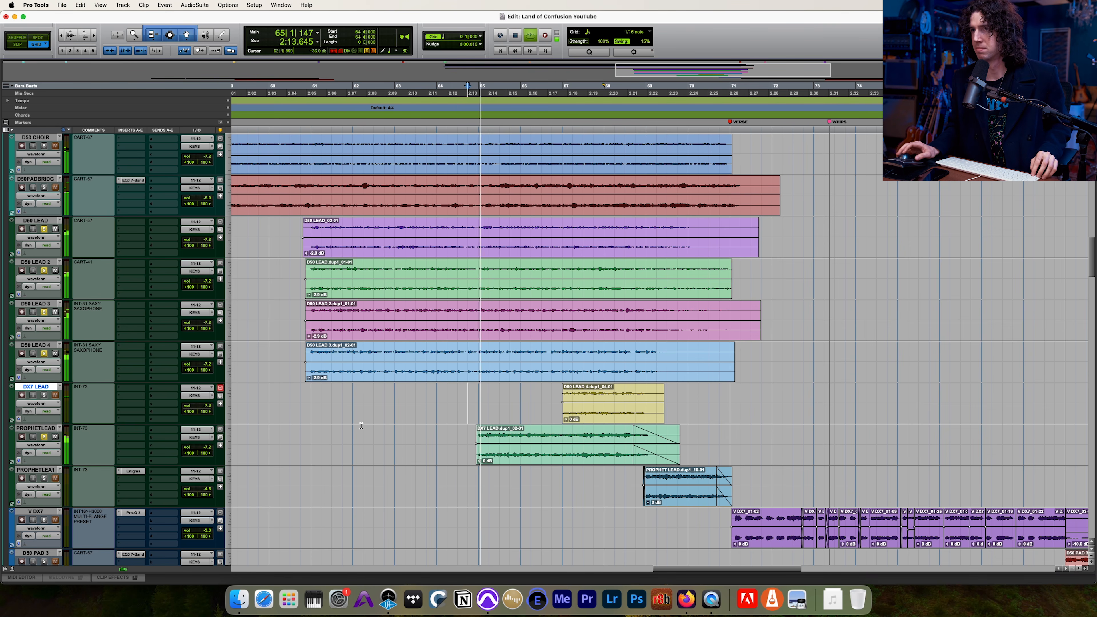
pyautogui.hscroll(5, 384, 425)
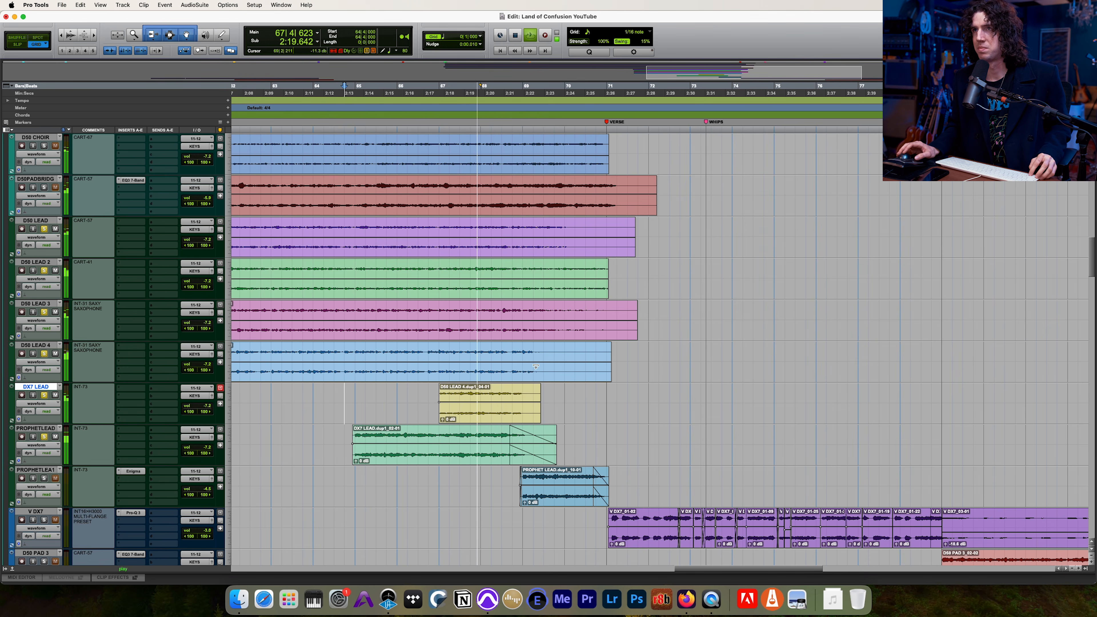
# Step: Place the cursor on PROPHETLEA1 at bar 68, beat 4 and make it the only soloed track
pyautogui.click(44, 478)
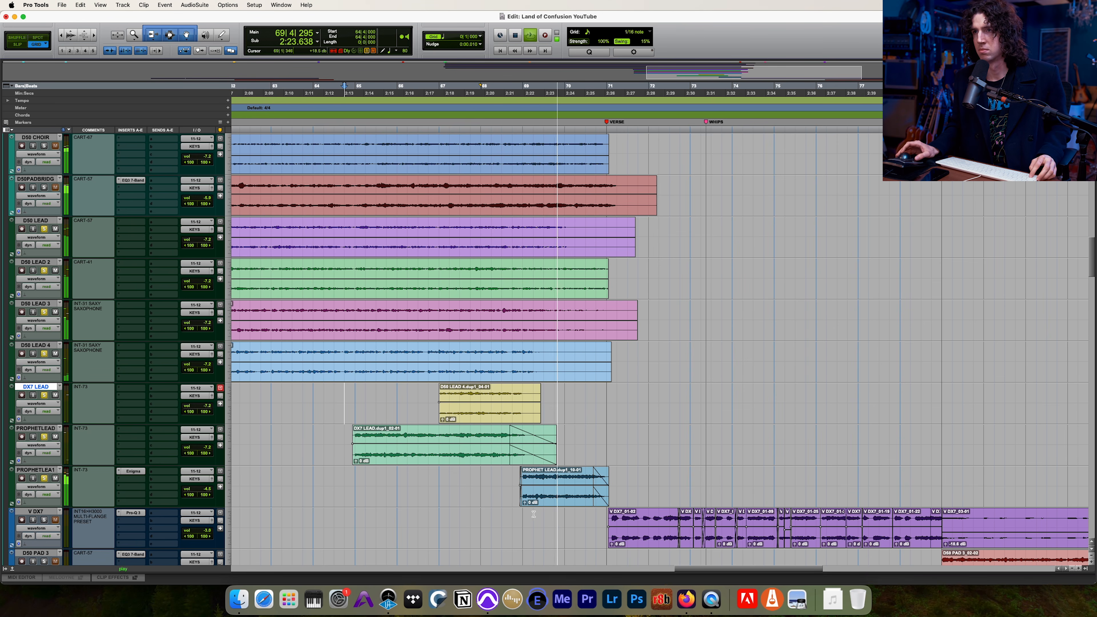
pyautogui.click(513, 482)
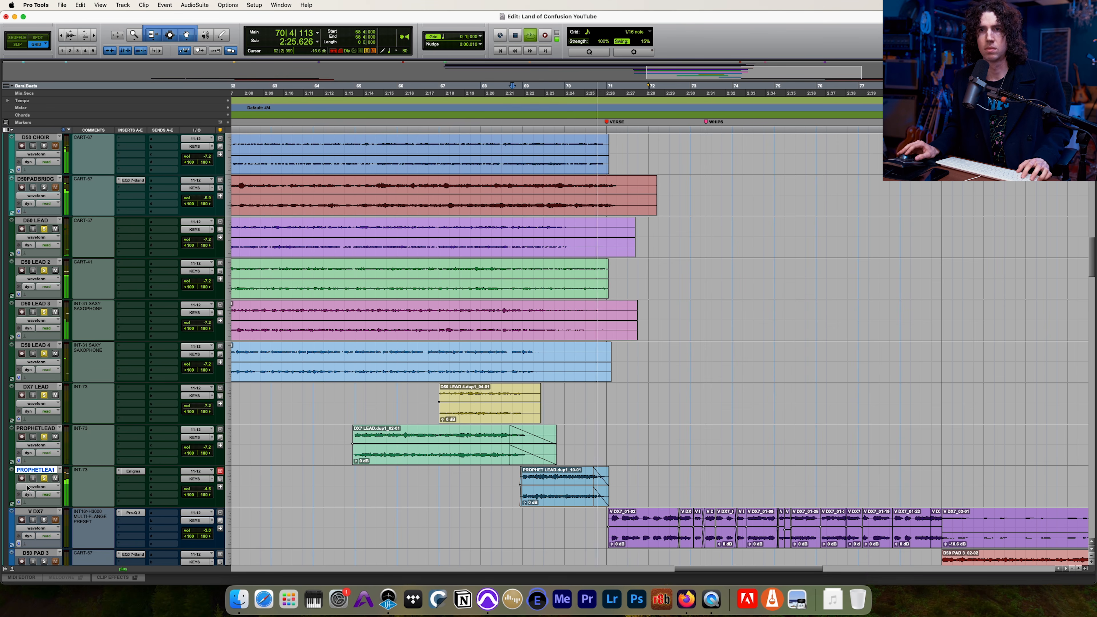
pyautogui.press('space')
pyautogui.keyDown('alt'); pyautogui.click(44, 478); pyautogui.keyUp('alt')
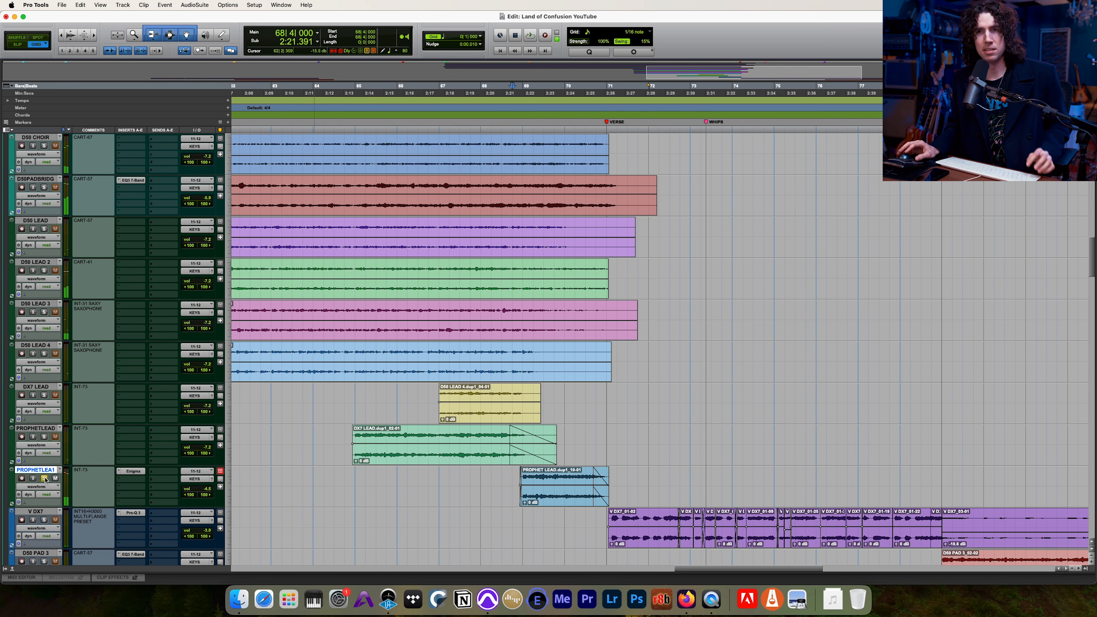
# Step: Open the Enigma insert on PROPHETLEA1, play the soloed track through it from bar 68, beat 4, and clear the solo
pyautogui.click(143, 470)
pyautogui.moveTo(619, 71); pyautogui.dragTo(760, 175)
pyautogui.moveTo(763, 177); pyautogui.dragTo(765, 180)
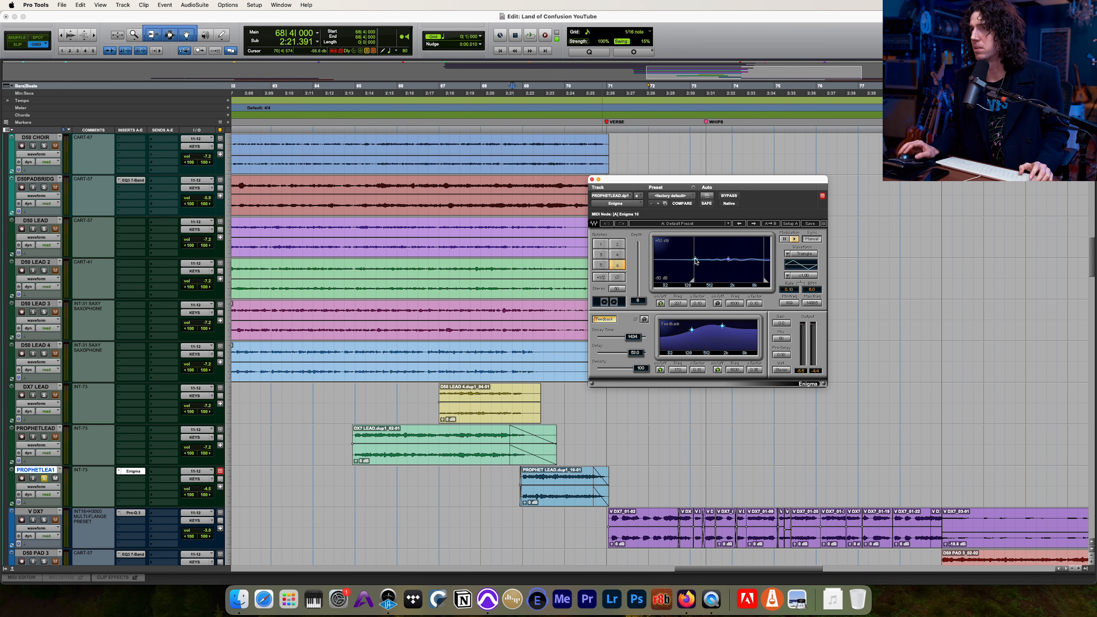
pyautogui.press('space')
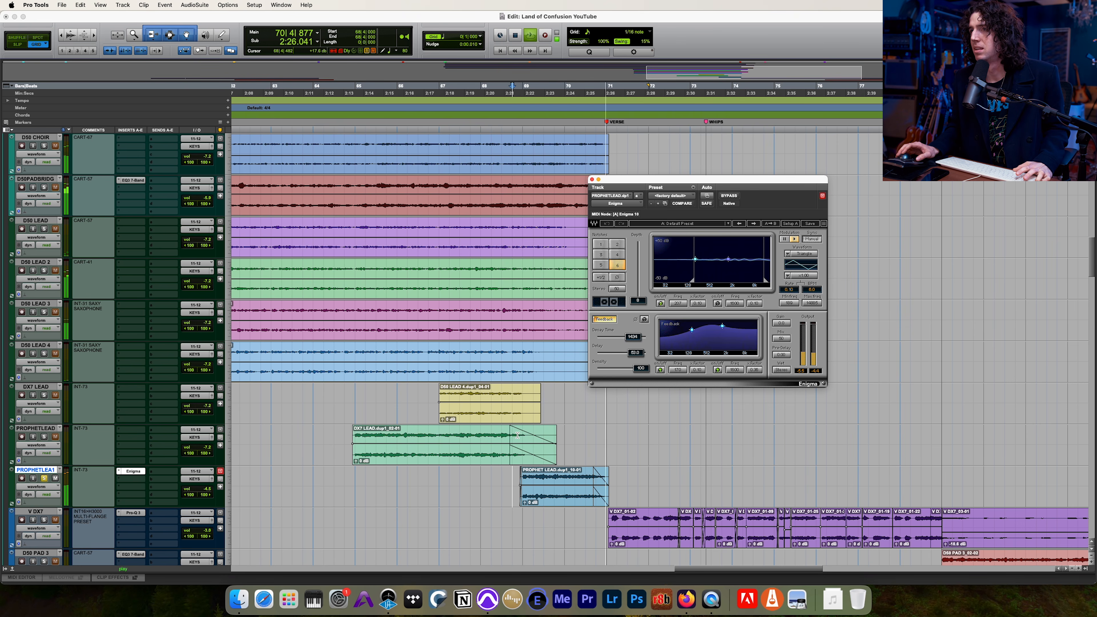
pyautogui.press('space')
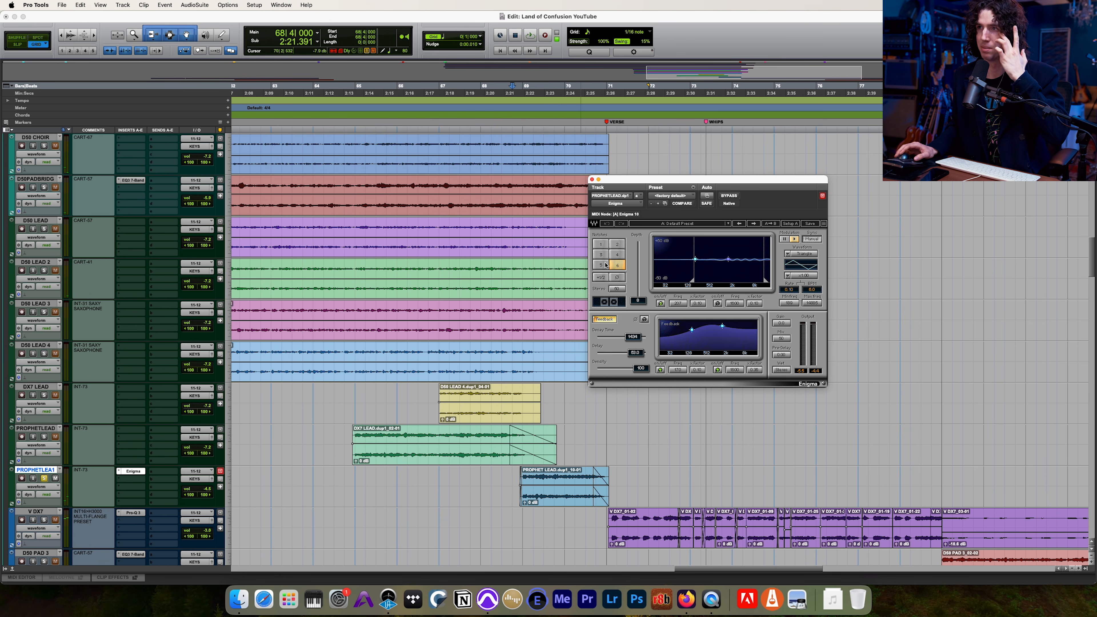
pyautogui.click(43, 478)
# Step: Place the cursor on D50 LEAD at bar 60, beat 2 and close the Enigma plug-in window
pyautogui.press('r')
pyautogui.press('r')
pyautogui.press('r')
pyautogui.scroll(-3, 428, 331)
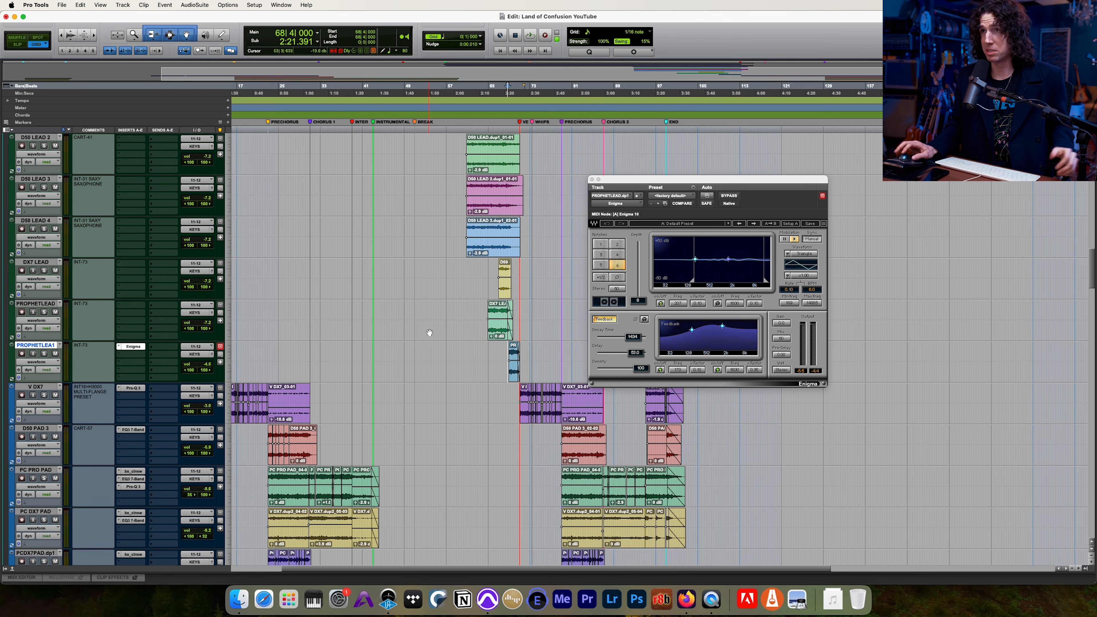
pyautogui.scroll(10, 428, 330)
pyautogui.scroll(5, 428, 330)
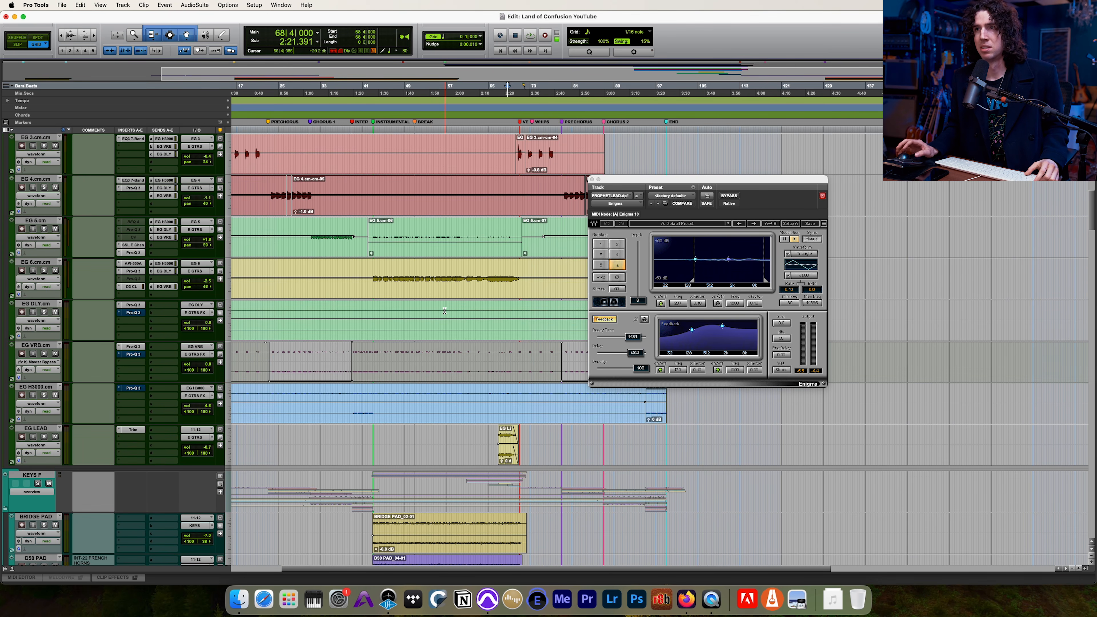
pyautogui.scroll(-6, 444, 328)
pyautogui.scroll(-4, 446, 345)
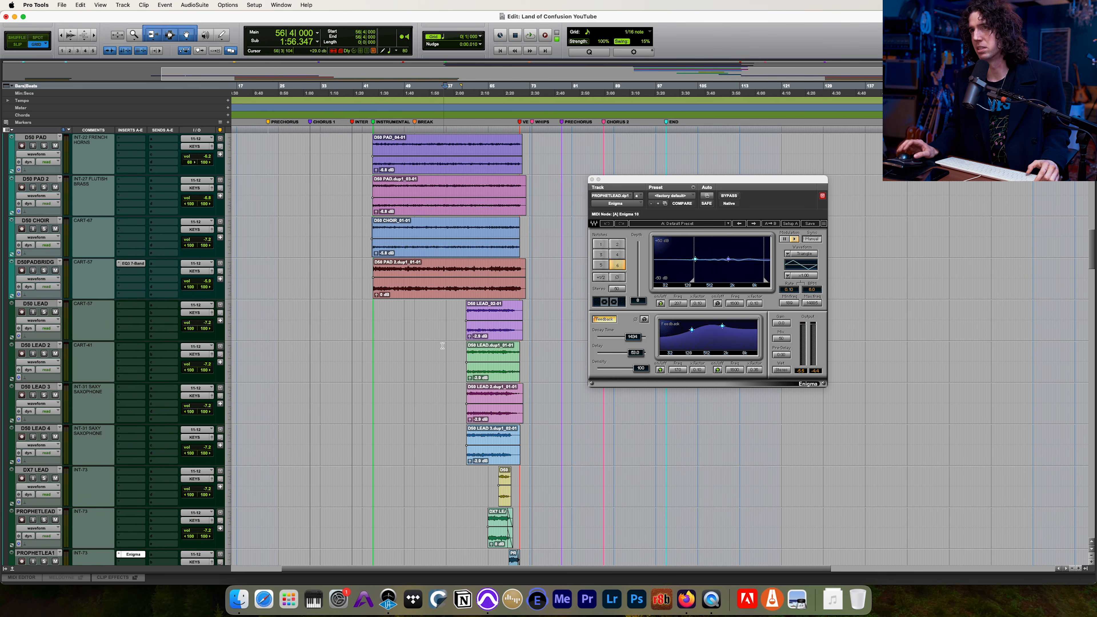
pyautogui.click(459, 327)
pyautogui.press('t')
pyautogui.press('t')
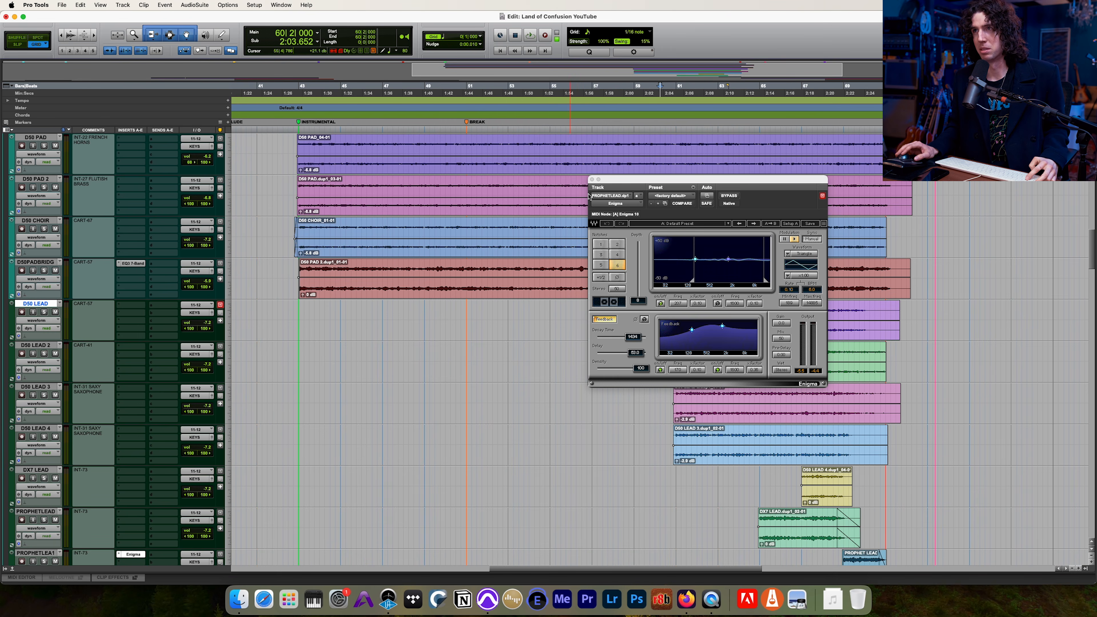
pyautogui.click(592, 179)
# Step: Look over the KEYS tracks across the whole song, from the instrumental pads and leads to the chorus and intro parts
pyautogui.scroll(-1, 551, 258)
pyautogui.press('r')
pyautogui.press('r')
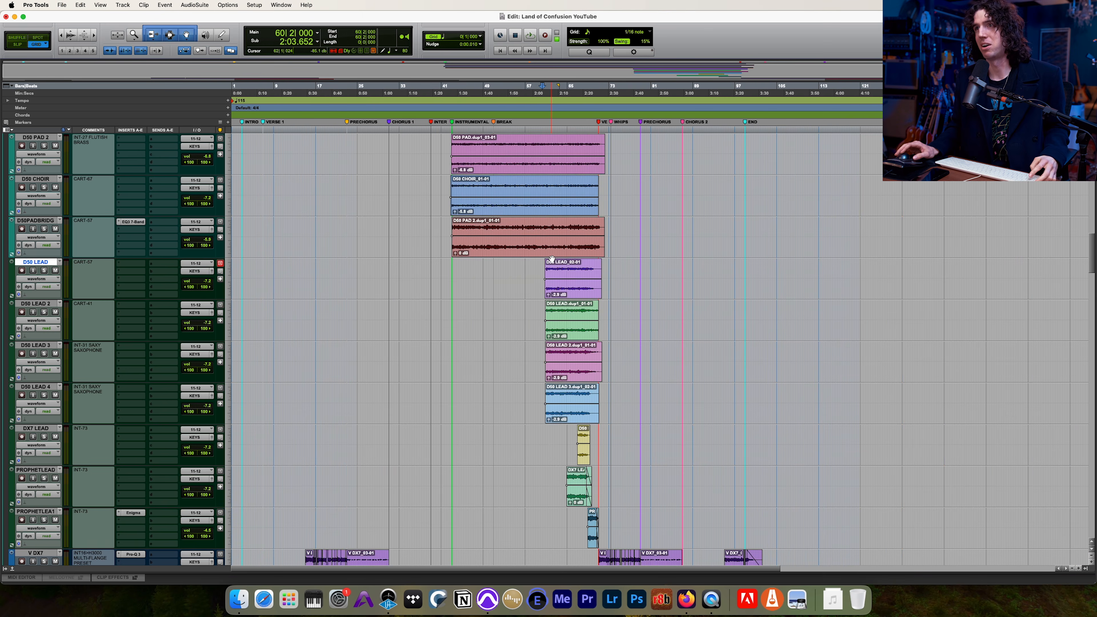
pyautogui.scroll(-1, 551, 258)
pyautogui.scroll(5, 552, 259)
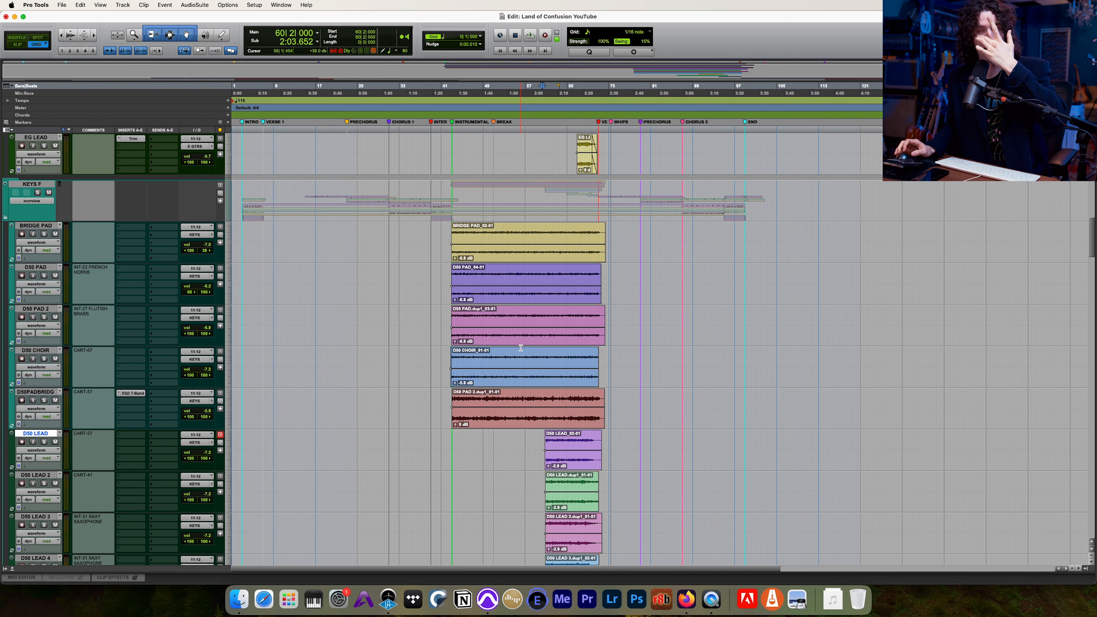
pyautogui.scroll(-10, 521, 347)
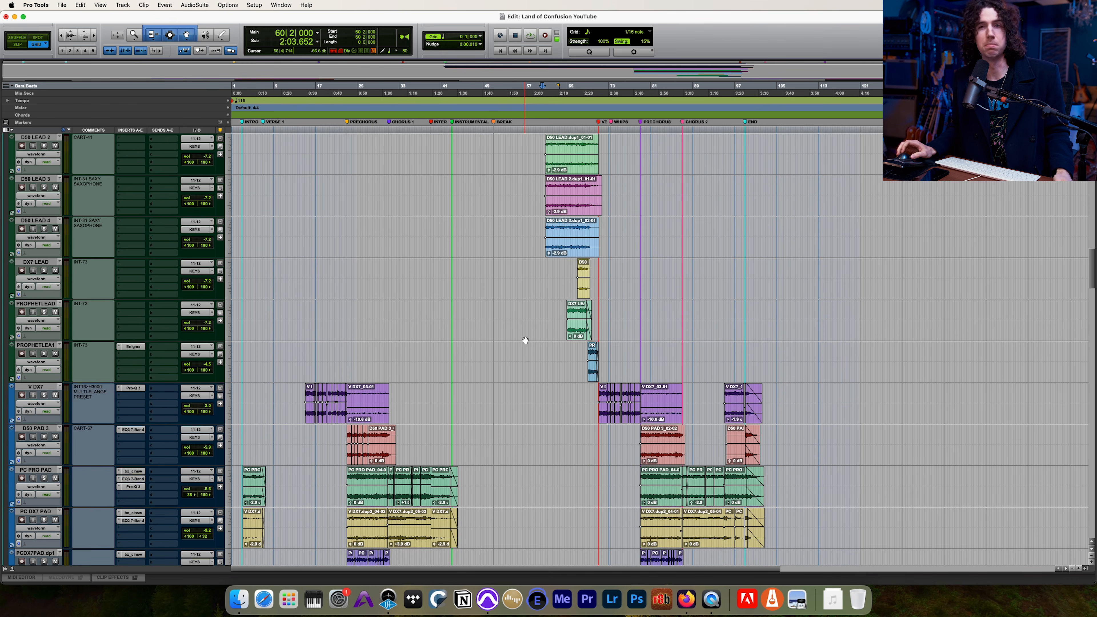
pyautogui.scroll(-15, 524, 339)
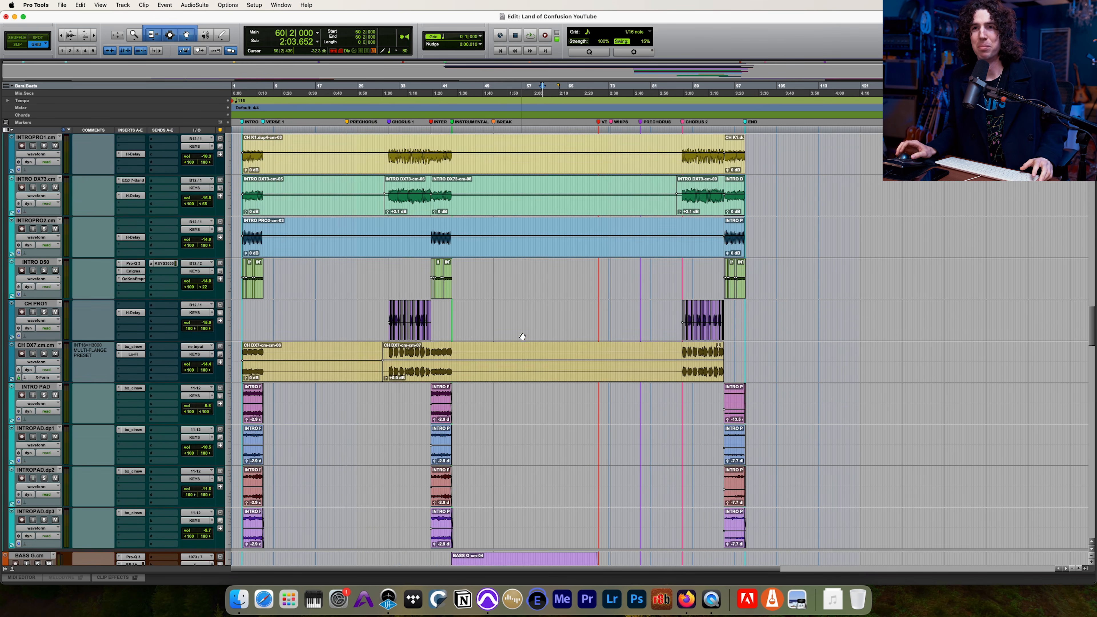
pyautogui.scroll(20, 522, 336)
pyautogui.scroll(3, 507, 379)
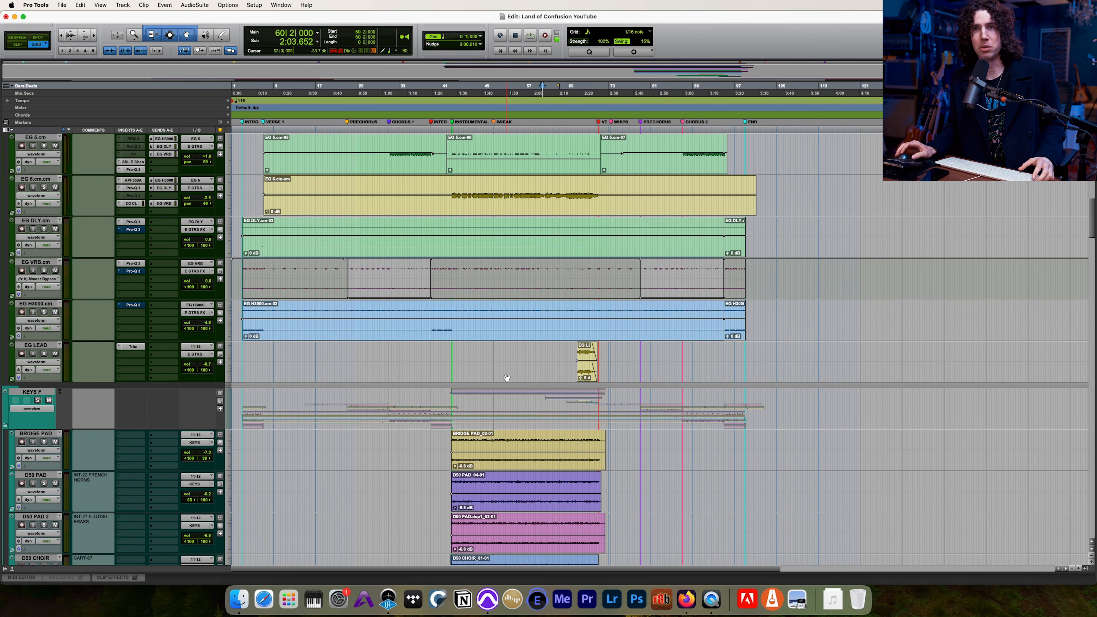
pyautogui.scroll(-3, 3, 389)
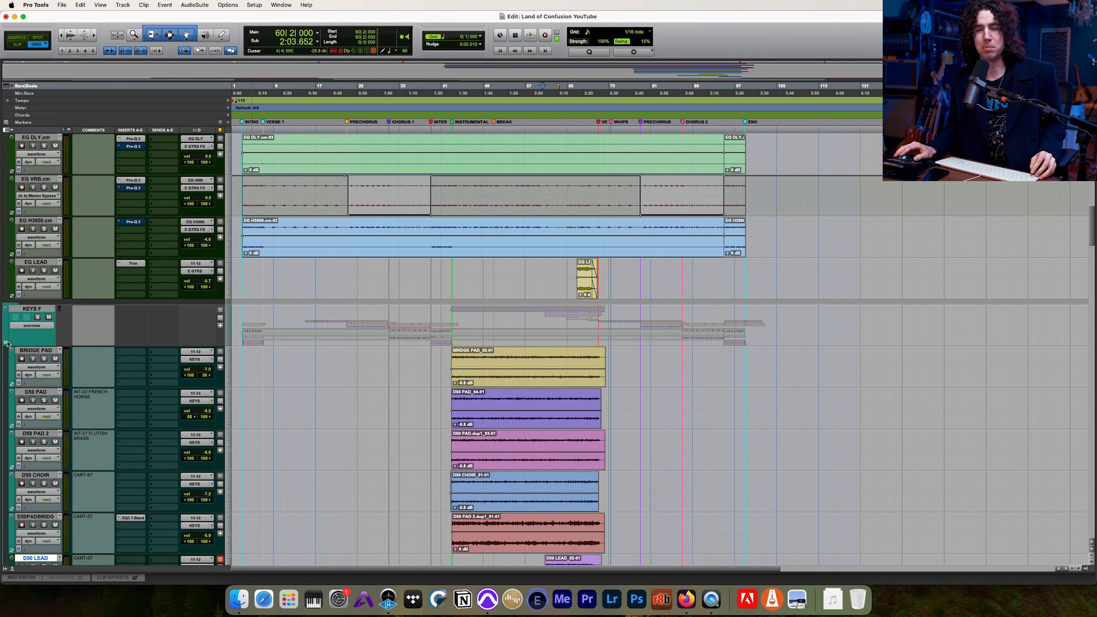
pyautogui.scroll(-11, 8, 341)
pyautogui.scroll(-15, 7, 342)
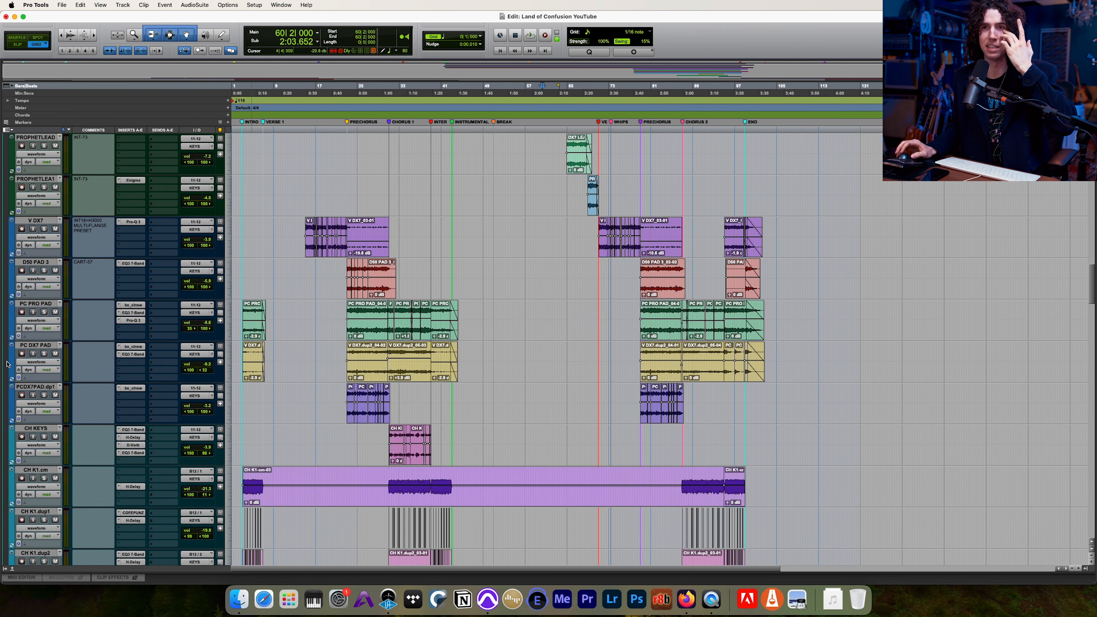
pyautogui.scroll(-5, 8, 365)
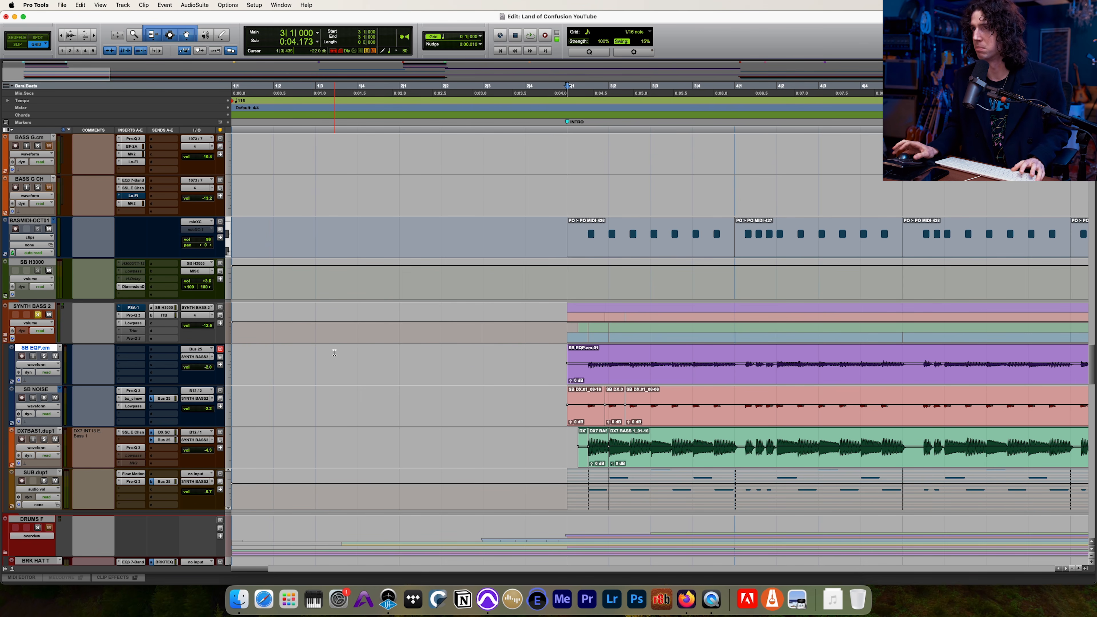
# Step: Place the cursor on SB EQP.cm at bar 7, beat 1 and play the soloed SYNTH BASS 2 from VERSE 1
pyautogui.press('r')
pyautogui.press('r')
pyautogui.press('r')
pyautogui.click(358, 352)
pyautogui.press('t')
pyautogui.press('t')
pyautogui.press('t')
pyautogui.press('space')
pyautogui.hscroll(1, 385, 354)
pyautogui.press('r')
pyautogui.press('r')
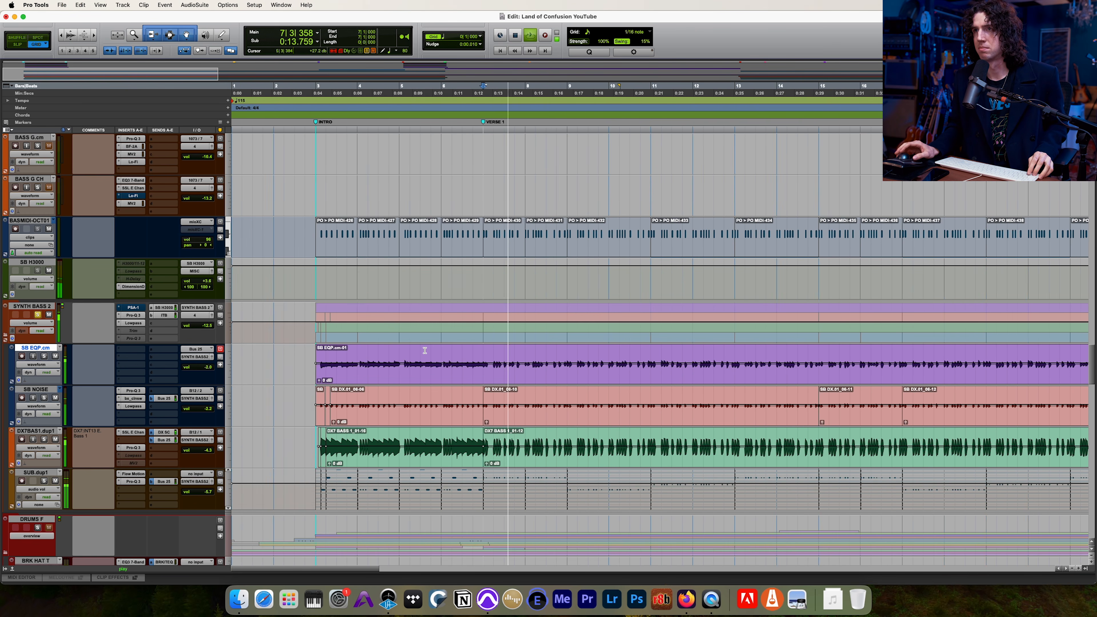
pyautogui.scroll(-2, 424, 351)
pyautogui.press('r')
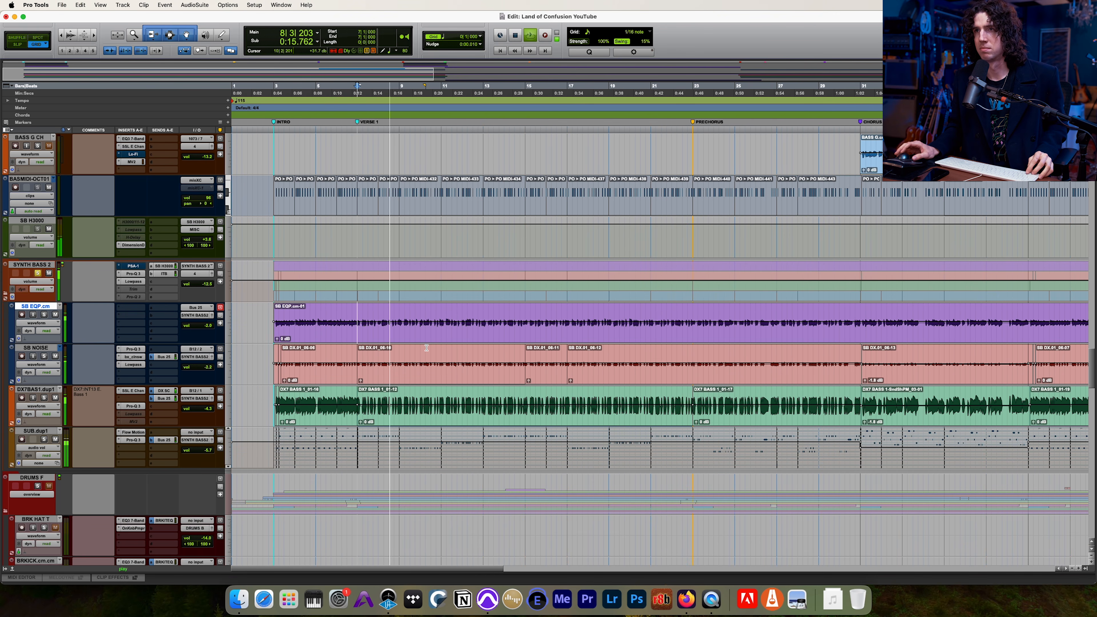
# Step: Show the Mix window and add DRUMS F to the solo to hear it with the synth bass
pyautogui.press('super+equal')
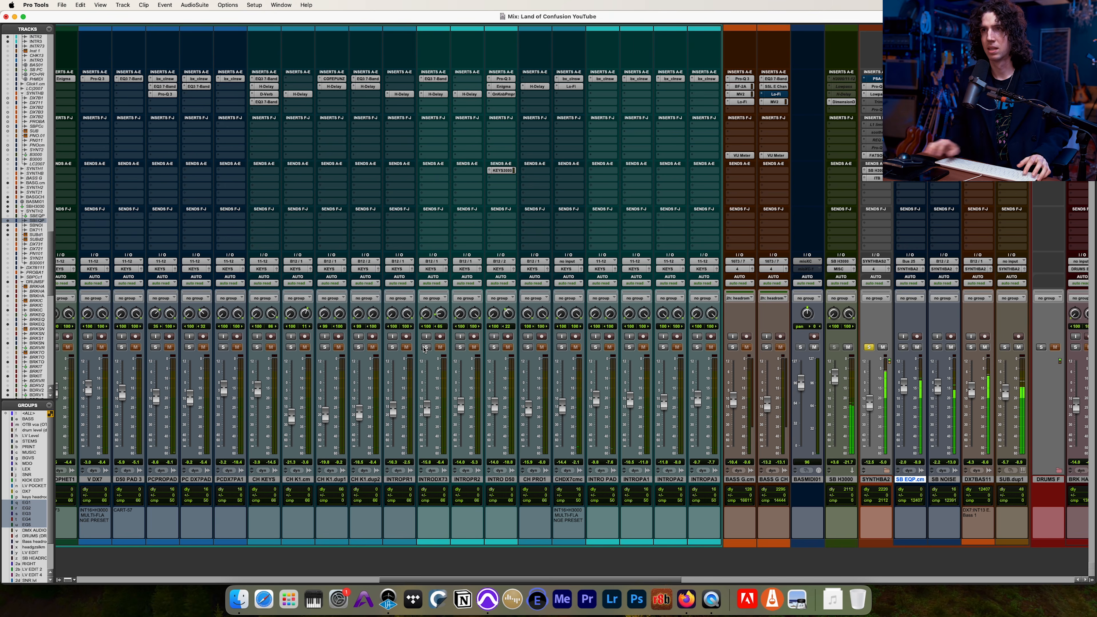
pyautogui.hscroll(5, 864, 348)
pyautogui.click(882, 347)
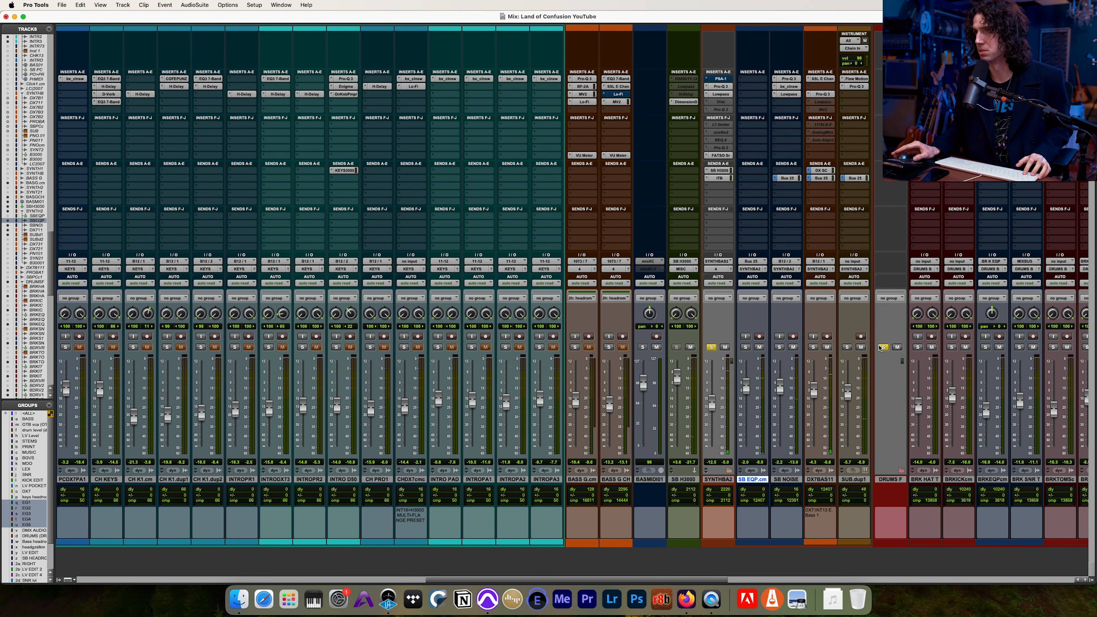
pyautogui.hscroll(6, 880, 348)
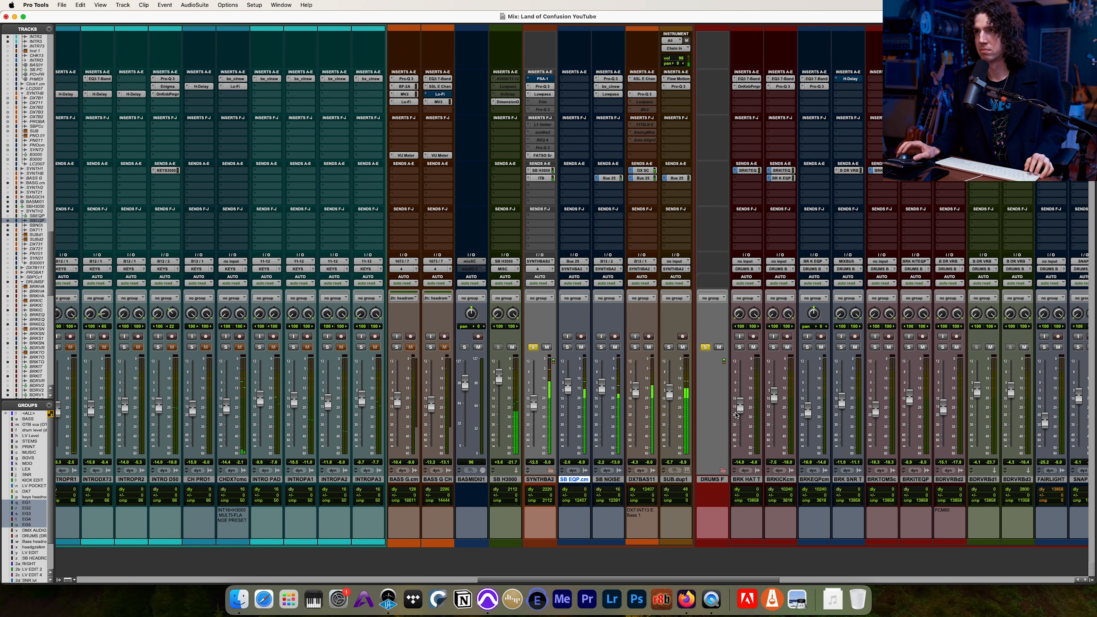
pyautogui.hscroll(6, 735, 415)
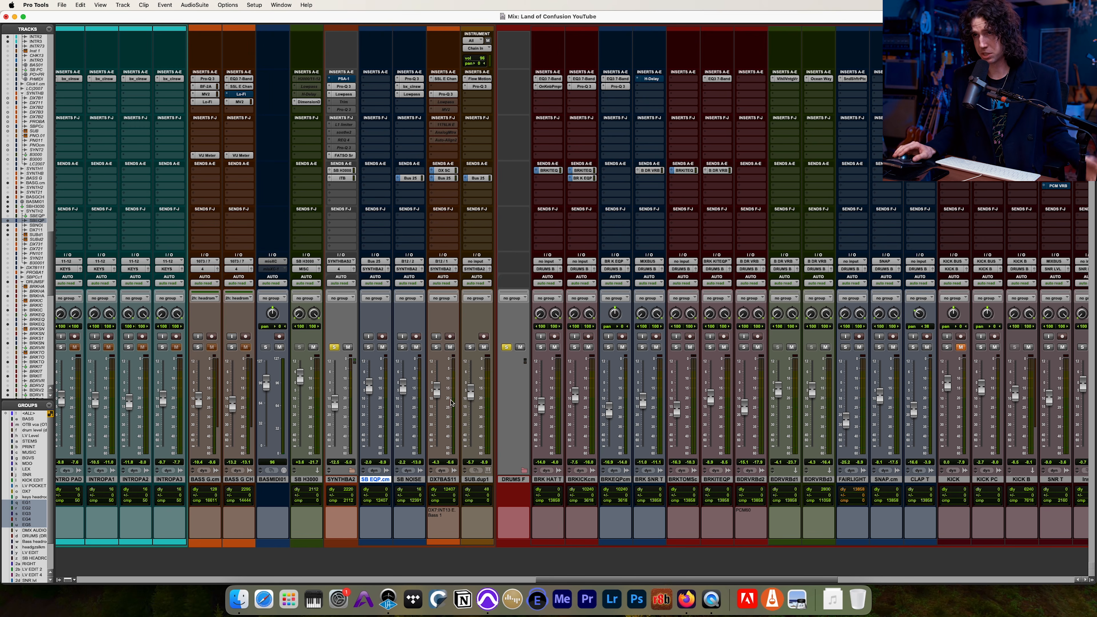
# Step: Switch the solo from DRUMS F to DX7BAS1.dup1 and play the DX7 bass layer
pyautogui.click(437, 347)
pyautogui.click(508, 348)
pyautogui.press('space')
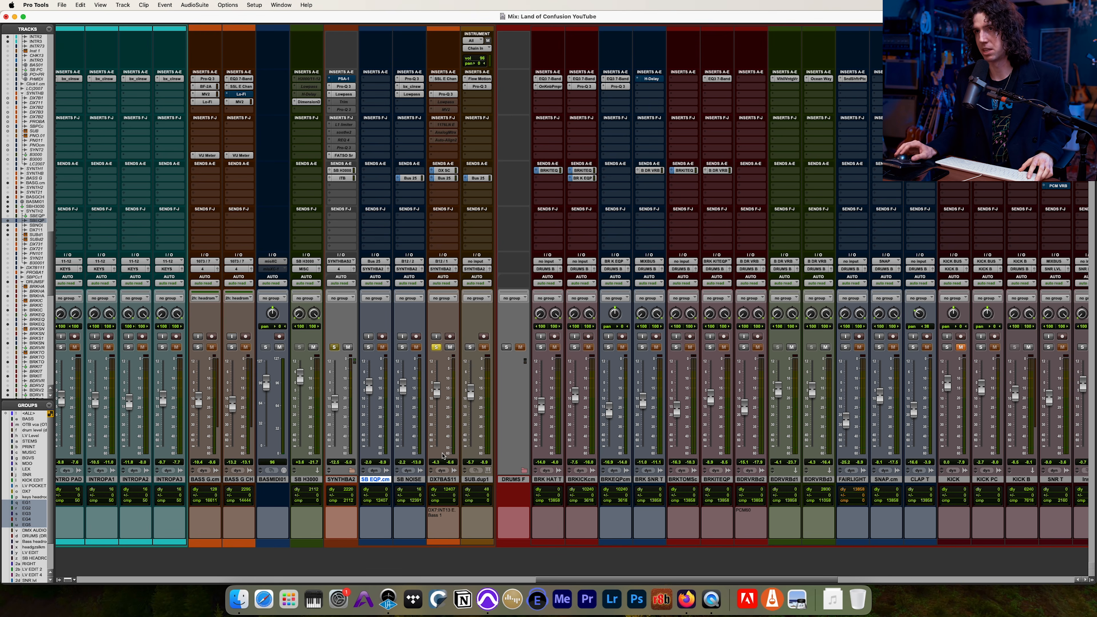
pyautogui.press('space')
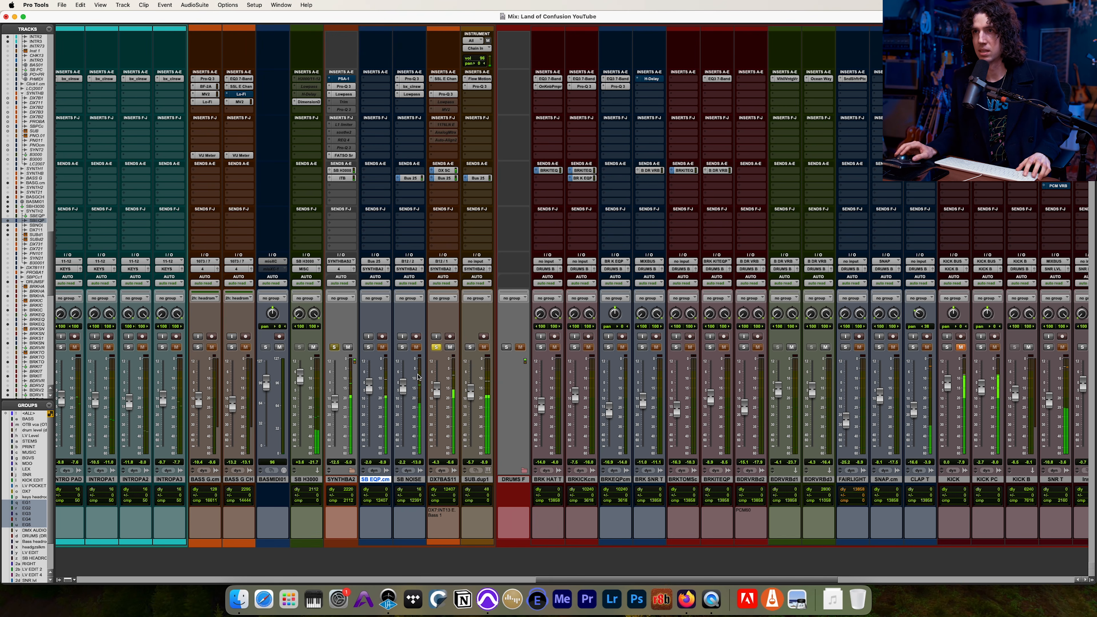
# Step: Switch the solo from DX7BAS1.dup1 to SB NOISE and play the noise layer of the synth bass
pyautogui.click(402, 347)
pyautogui.click(436, 347)
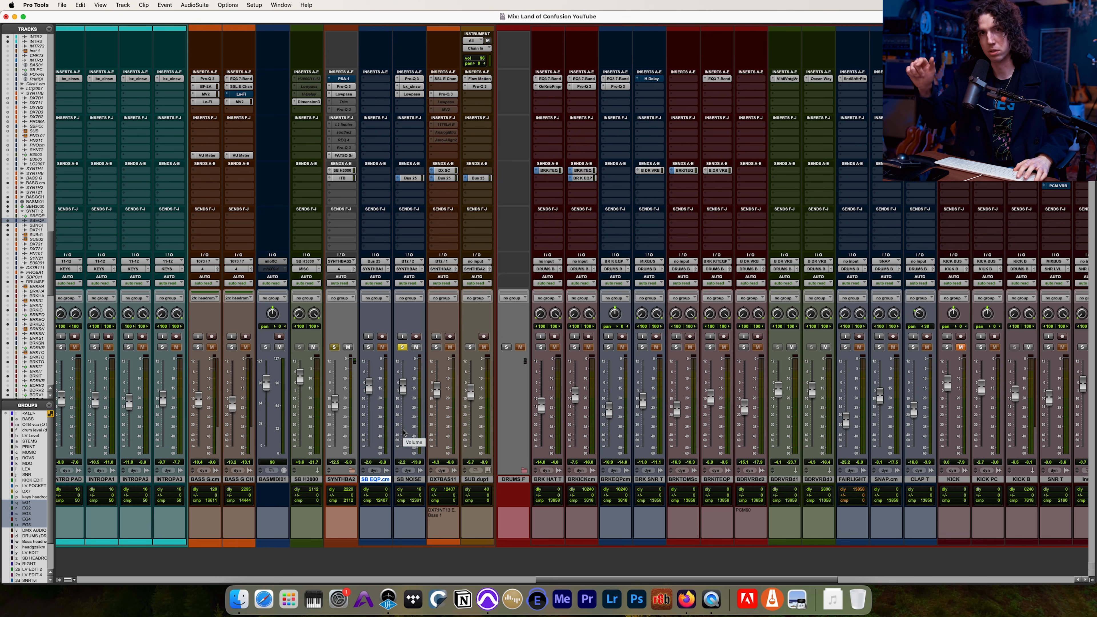
pyautogui.press('space')
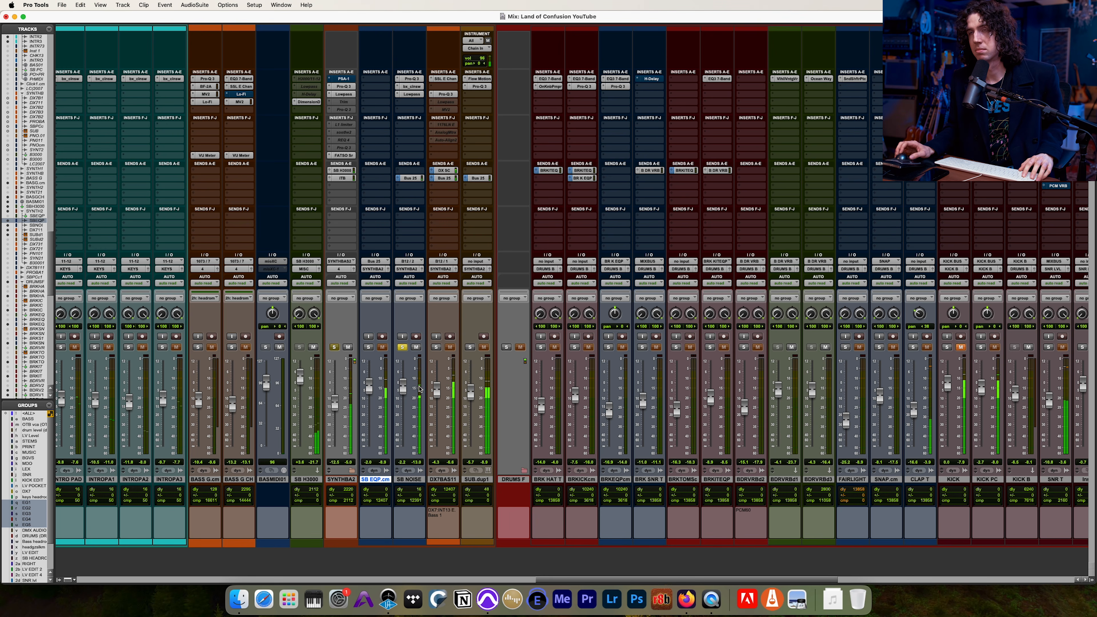
pyautogui.press('space')
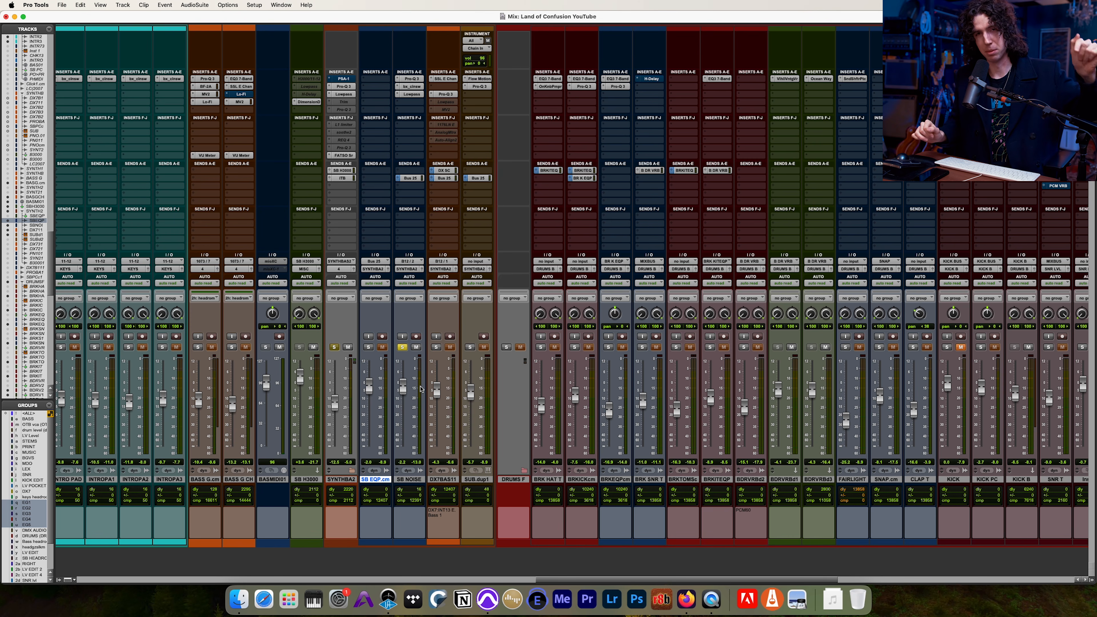
pyautogui.press('space')
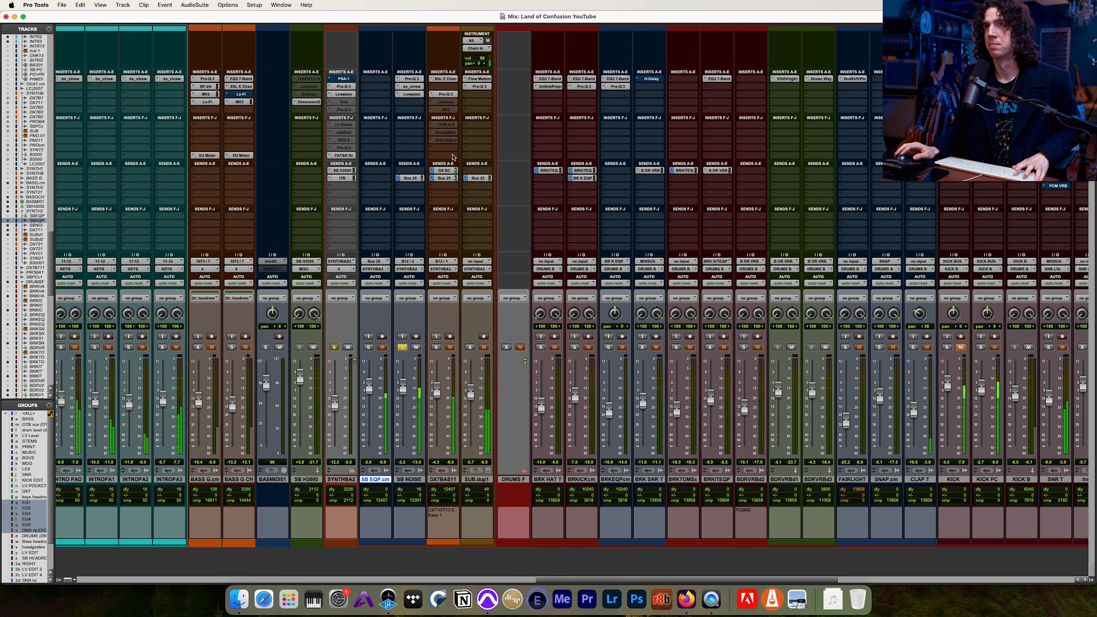
# Step: Open the moogerfooger Lowpass insert on SB NOISE and place its window clear of the track's inserts
pyautogui.click(410, 94)
pyautogui.moveTo(668, 179)
pyautogui.mouseDown()
pyautogui.moveTo(702, 195)
pyautogui.moveTo(677, 191)
pyautogui.mouseUp()
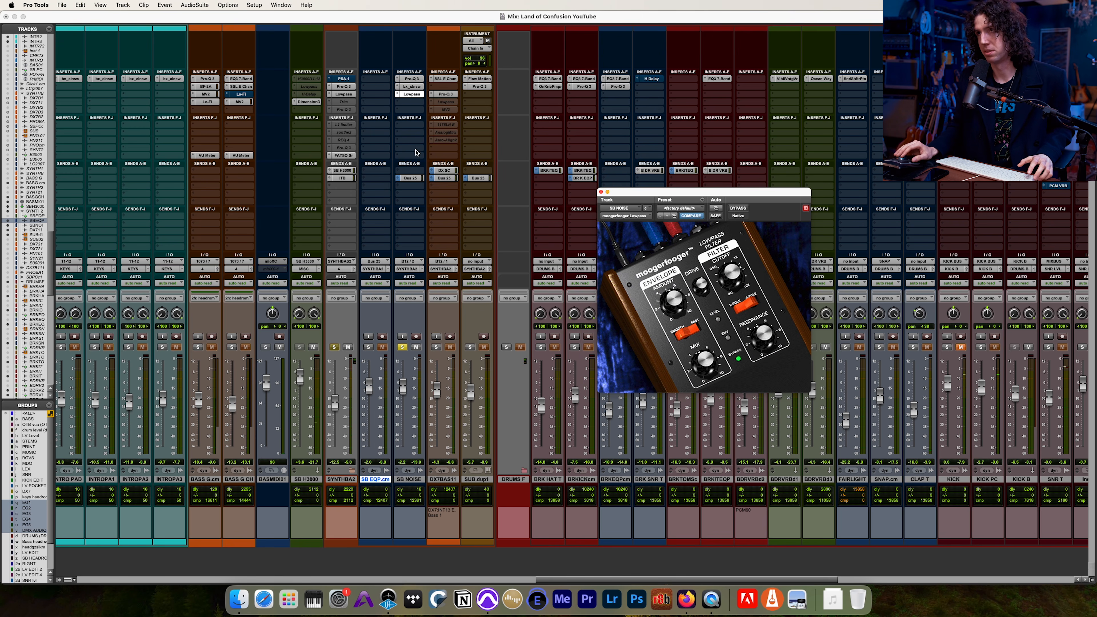
pyautogui.moveTo(736, 194); pyautogui.dragTo(534, 167)
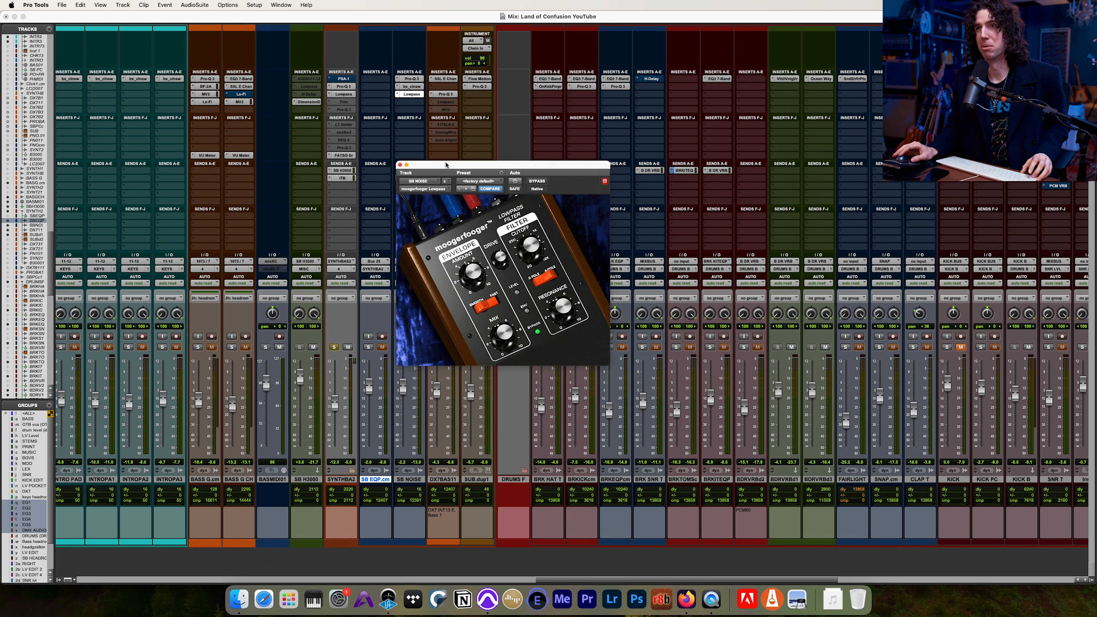
pyautogui.moveTo(446, 164); pyautogui.dragTo(542, 139)
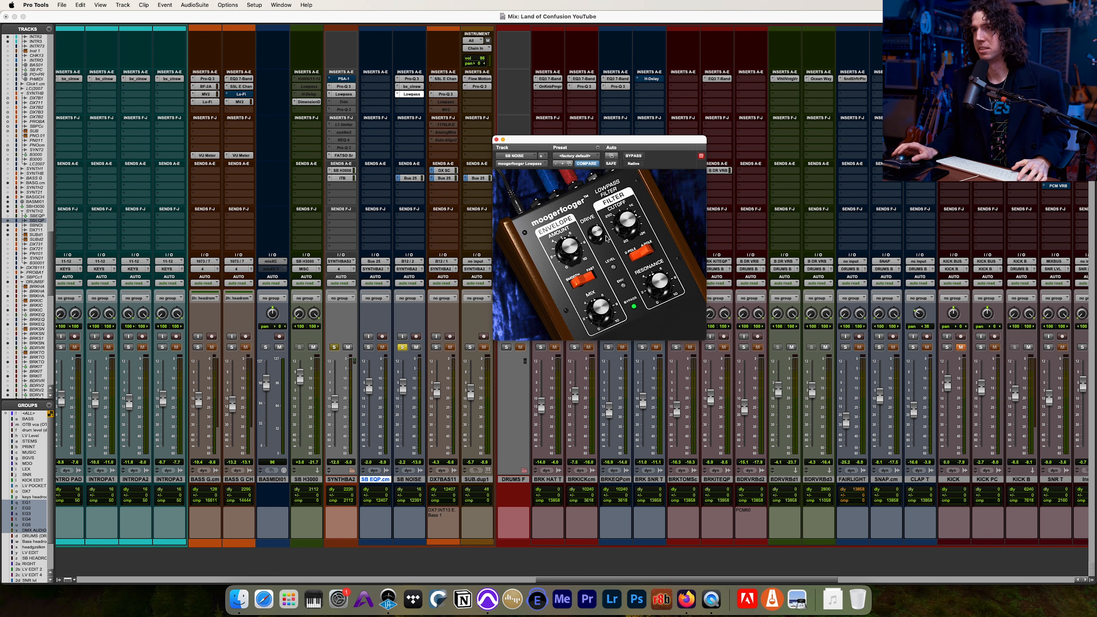
# Step: Bypass the Lowpass on SB NOISE, play the track without it, and re-enable the filter to compare
pyautogui.keyDown('super'); pyautogui.click(411, 95); pyautogui.keyUp('super')
pyautogui.press('space')
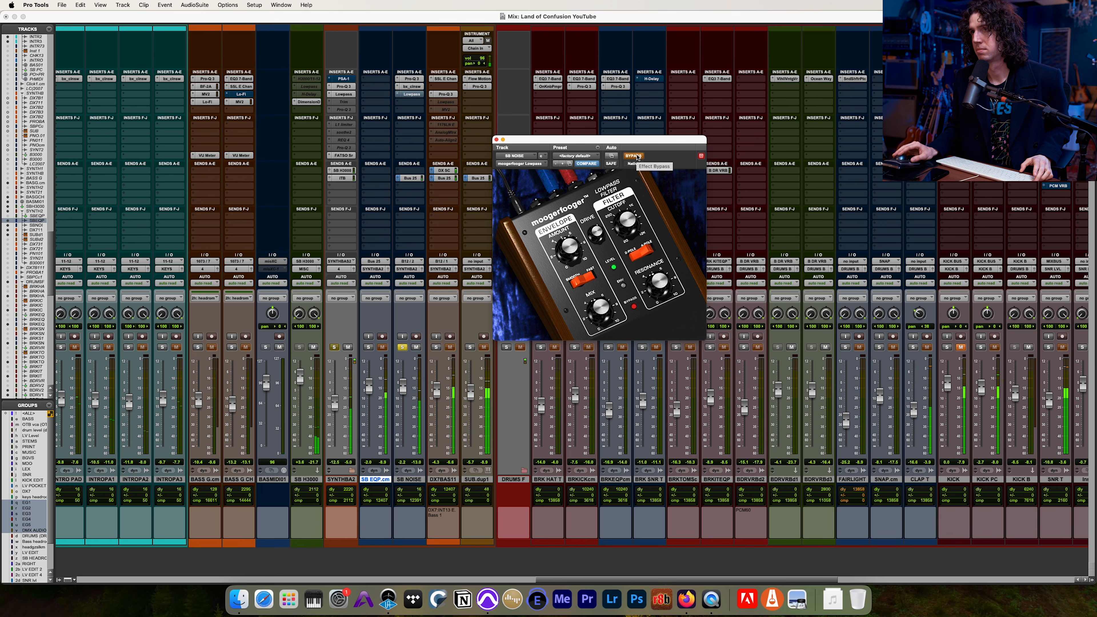
pyautogui.click(633, 155)
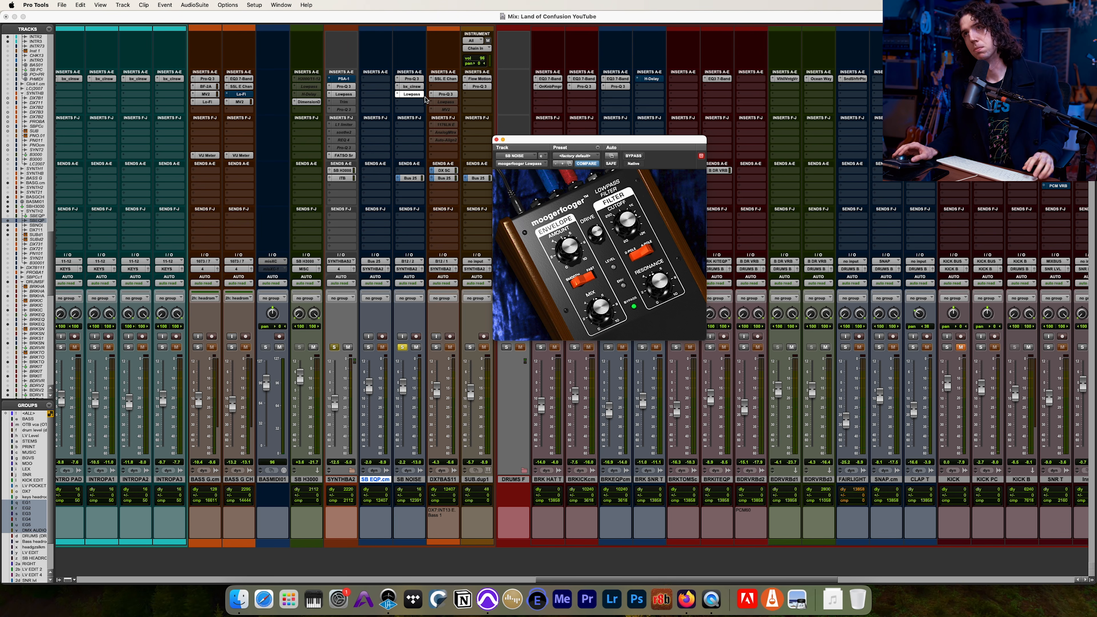
# Step: Add DX7BAS1.dup1 to the soloed SB NOISE, close the Lowpass window, and play the two layers together
pyautogui.click(435, 347)
pyautogui.click(412, 94)
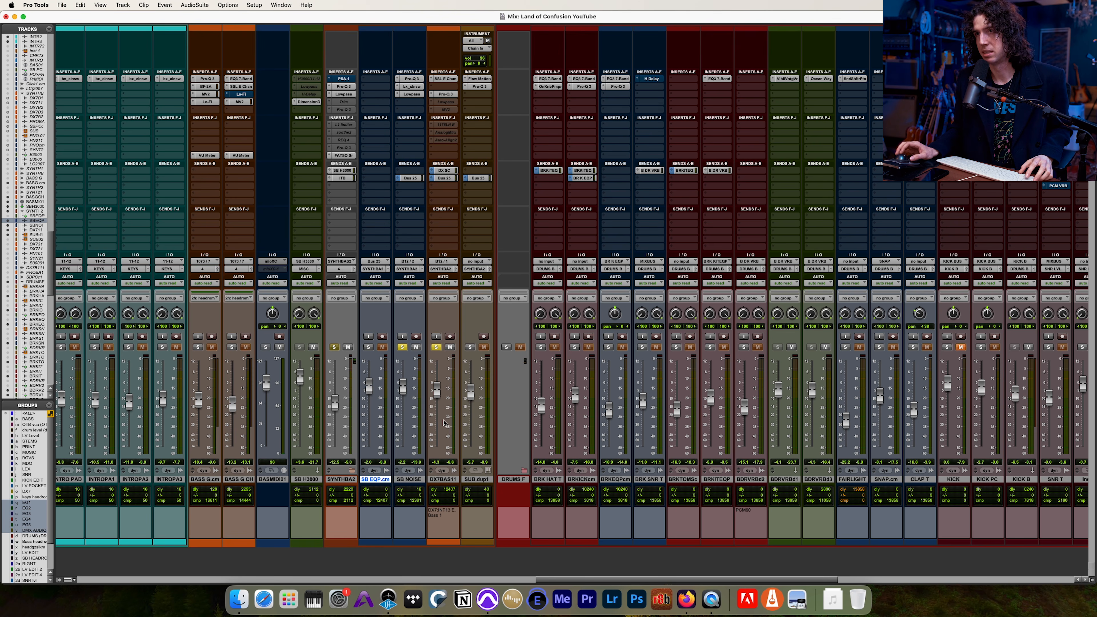
pyautogui.press('space')
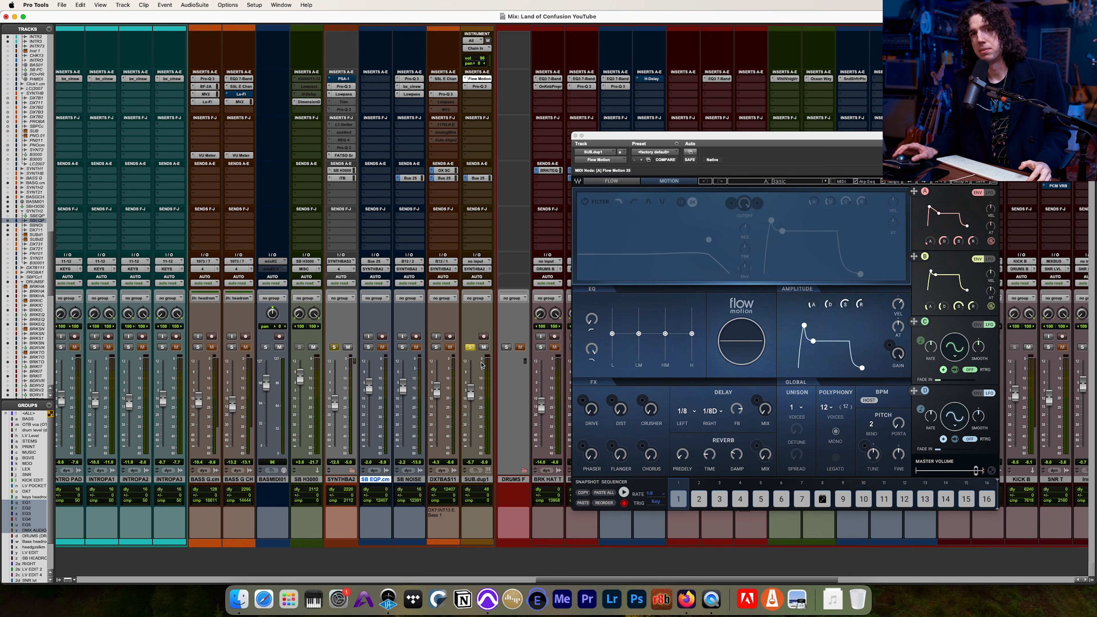
# Step: Solo SUB.dup1, play the sub layer, and move its Flow Motion window clear of the bass channels
pyautogui.click(470, 347)
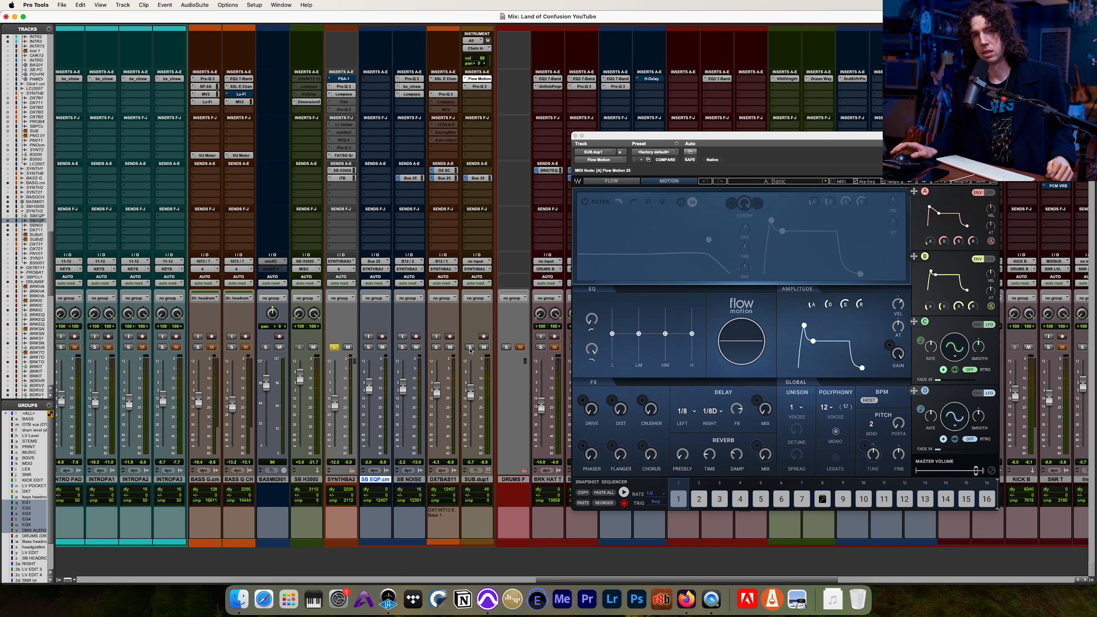
pyautogui.click(470, 348)
pyautogui.press('space')
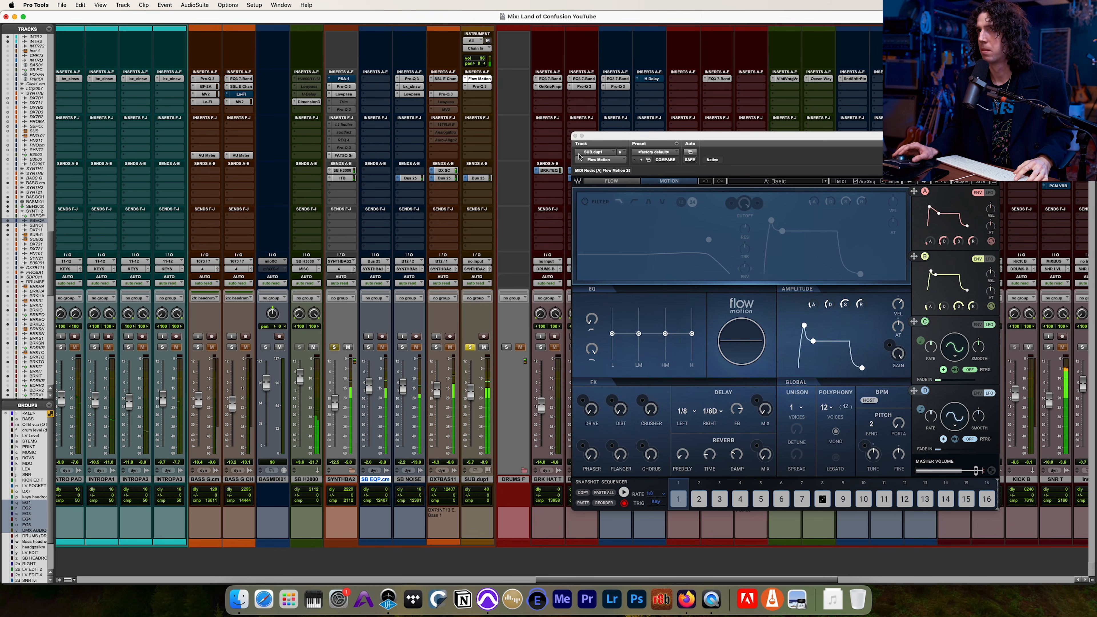
pyautogui.moveTo(626, 136); pyautogui.dragTo(592, 22)
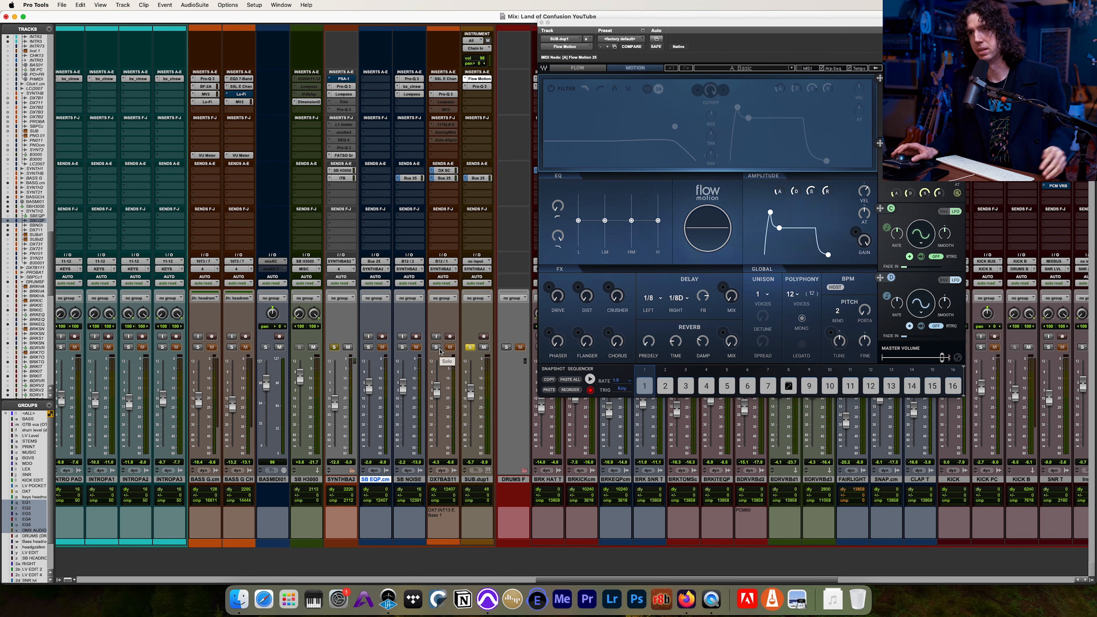
# Step: Play SB NOISE and DX7BAS1.dup1 soloed without the sub, and toggle the SUB.dup1 solo to compare
pyautogui.click(438, 348)
pyautogui.click(470, 348)
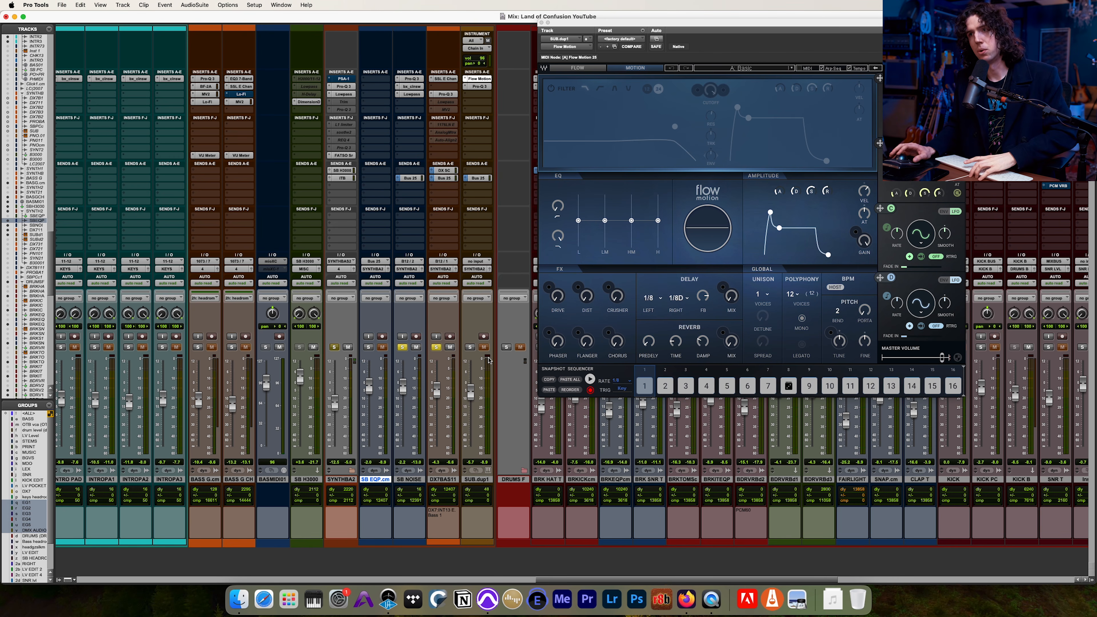
pyautogui.press('space')
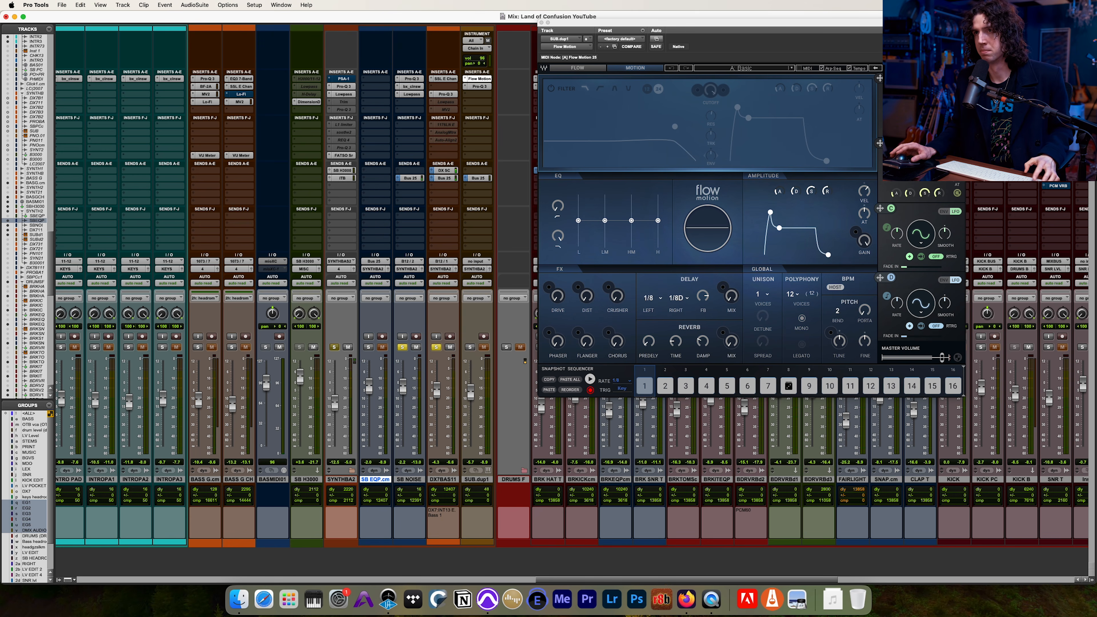
pyautogui.click(470, 348)
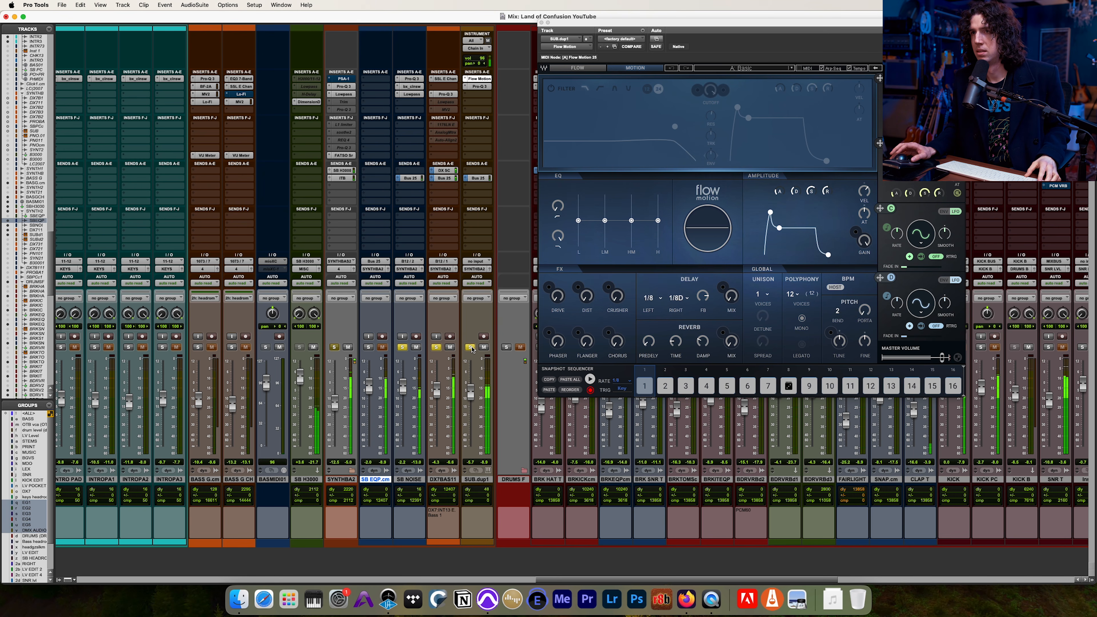
pyautogui.click(471, 348)
pyautogui.click(471, 348)
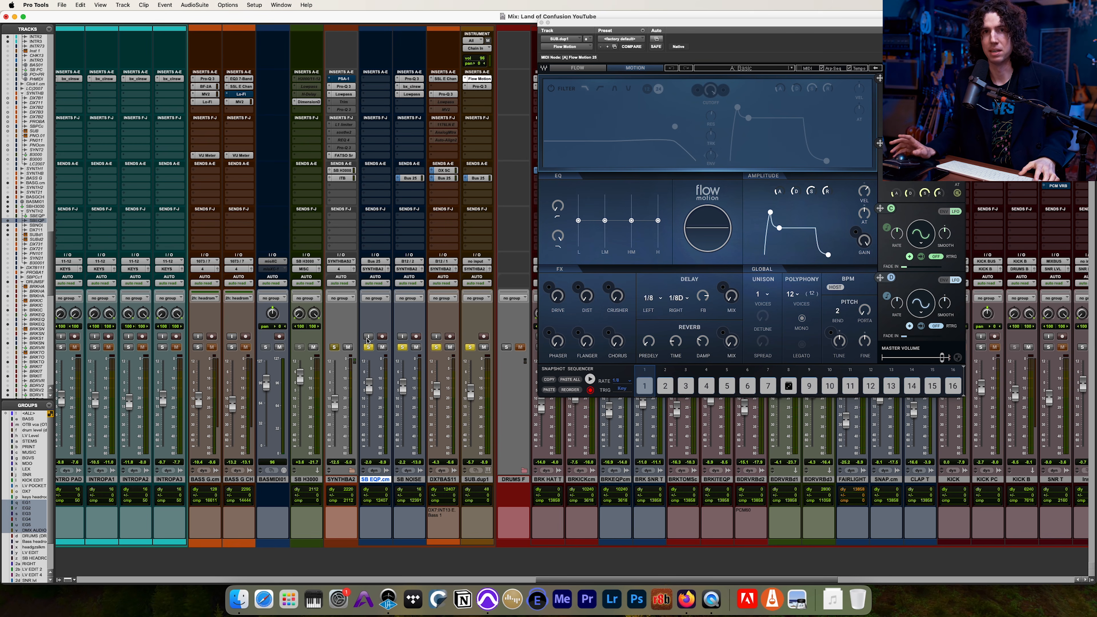
# Step: Audition SB EQP.cm with the other bass layers, switch the solo to SYNTH BASS 2 and DRUMS F, and close Flow Motion
pyautogui.click(369, 347)
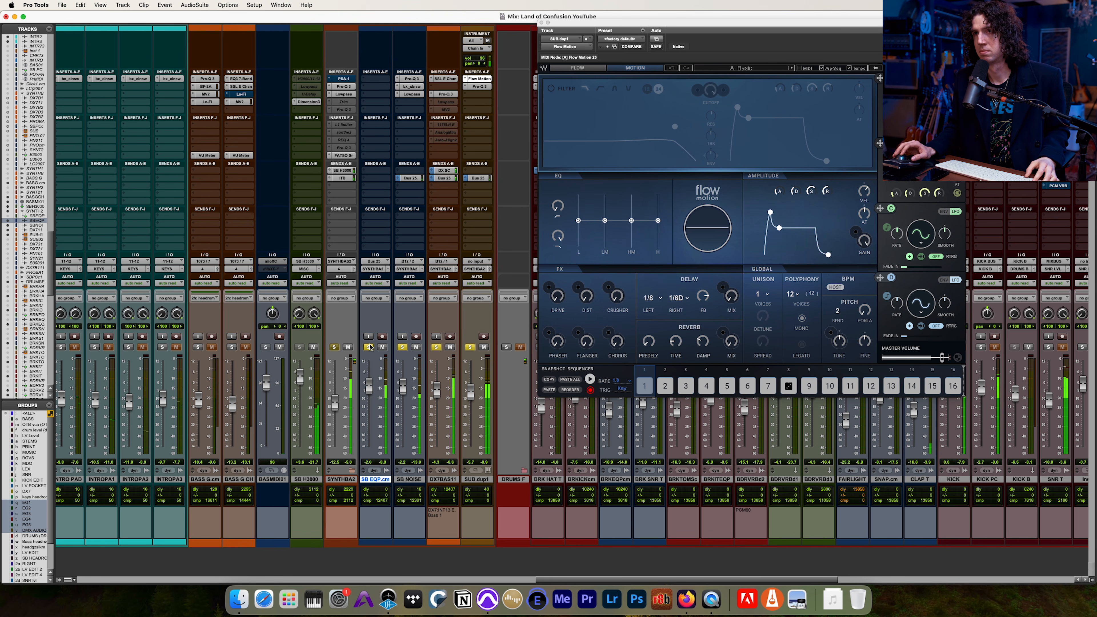
pyautogui.click(334, 348)
pyautogui.click(507, 348)
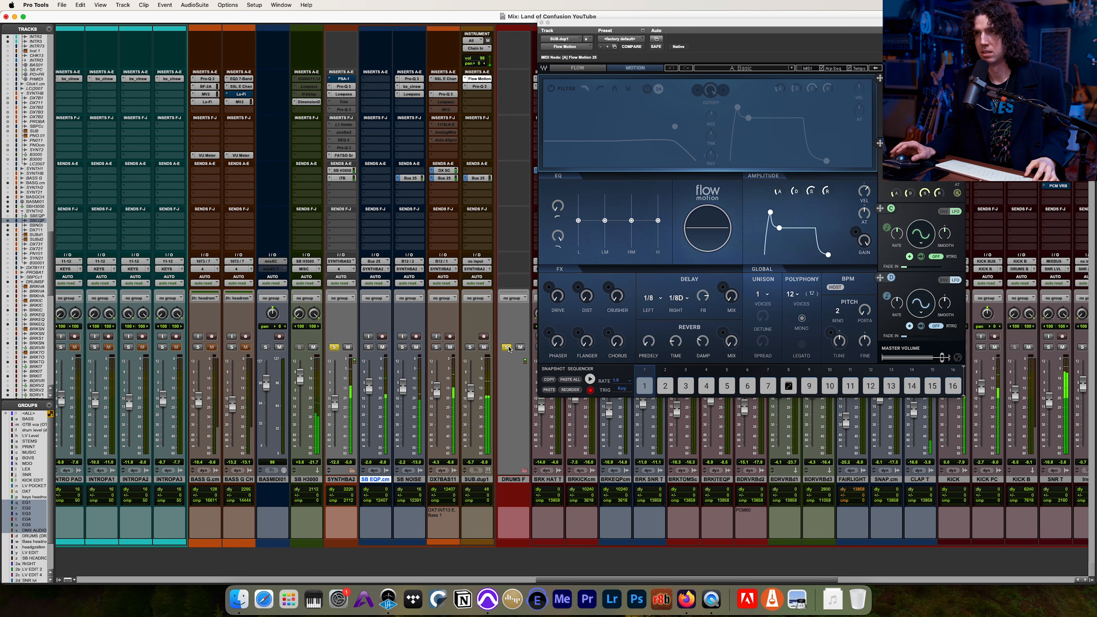
pyautogui.click(483, 80)
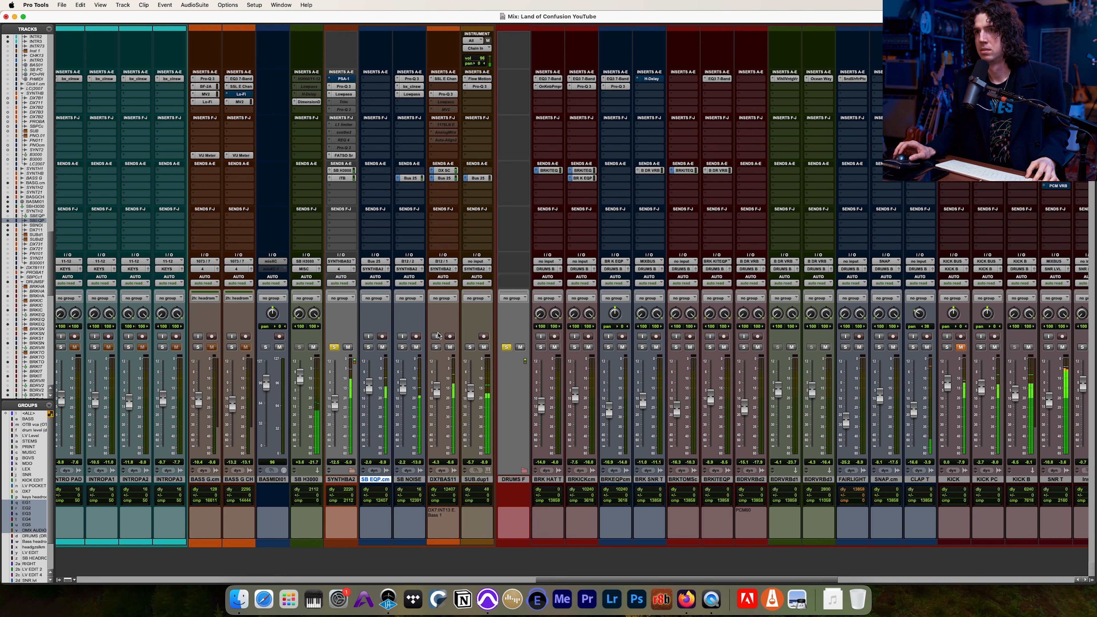
# Step: Show the synth bass tracks in the Edit window, stop playback, and highlight bars 7 to 17 on SYNTH BASS 2 before clearing the selection
pyautogui.press('super+equal')
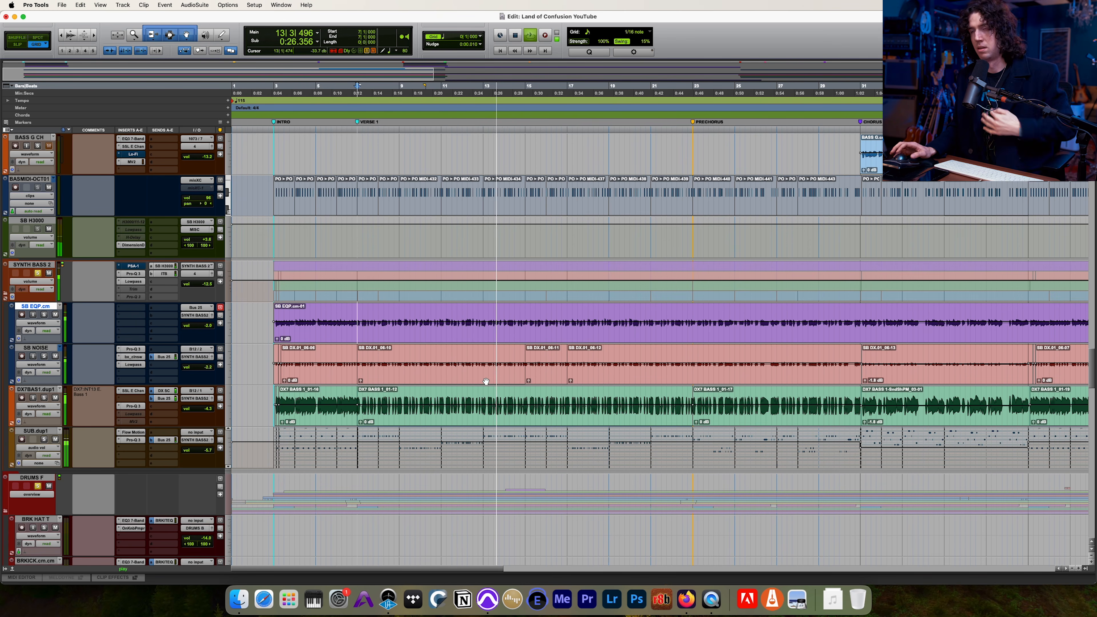
pyautogui.scroll(-2, 484, 299)
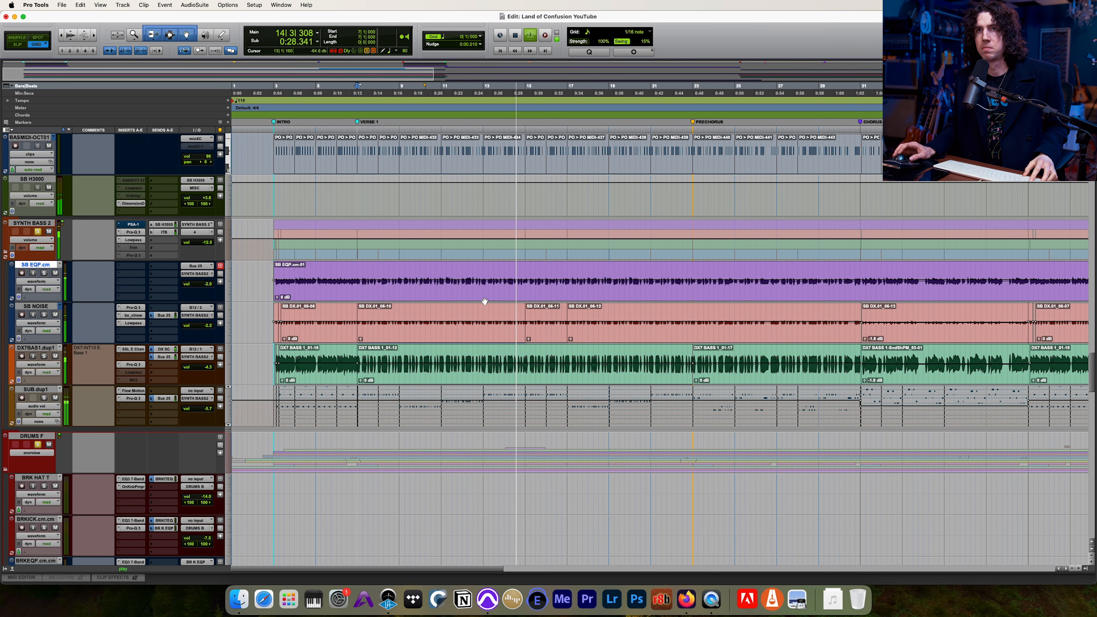
pyautogui.press('space')
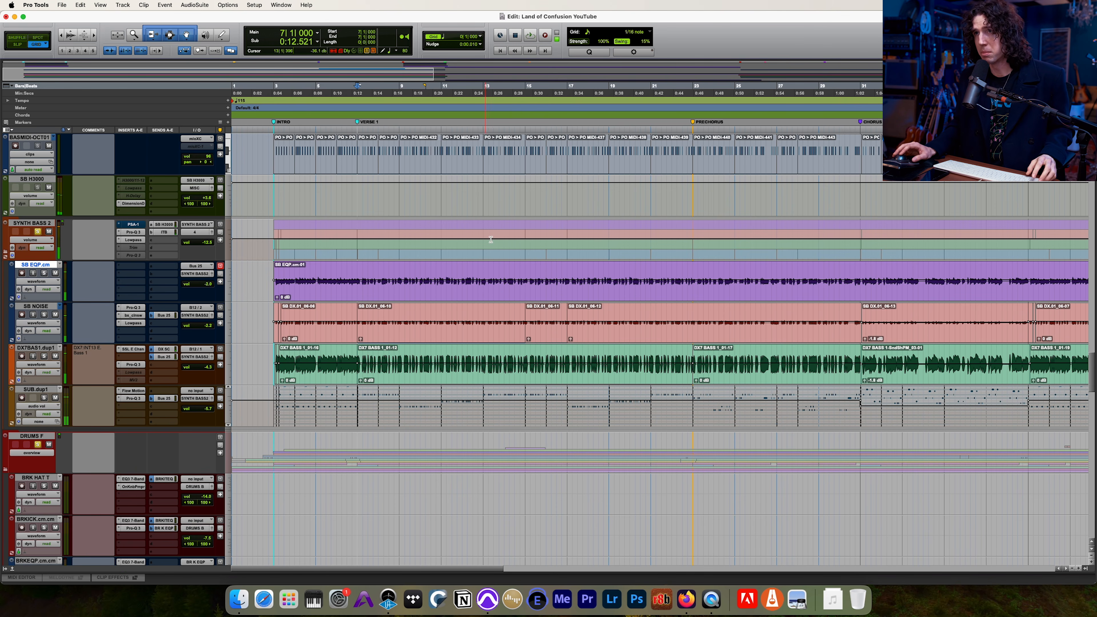
pyautogui.moveTo(356, 249); pyautogui.dragTo(465, 255)
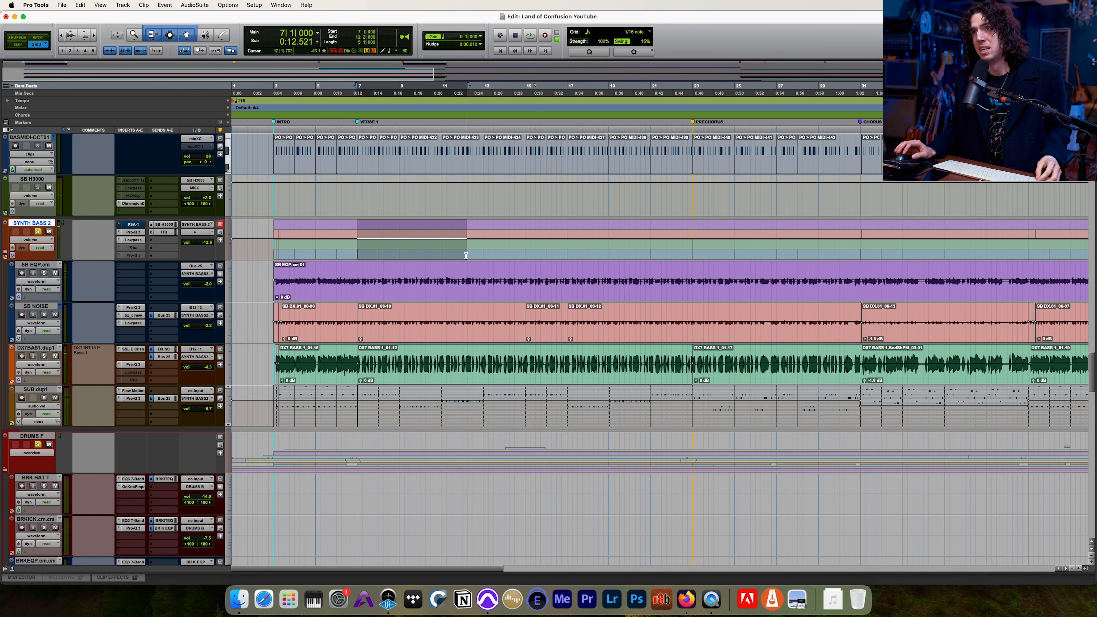
pyautogui.moveTo(568, 248); pyautogui.dragTo(358, 241)
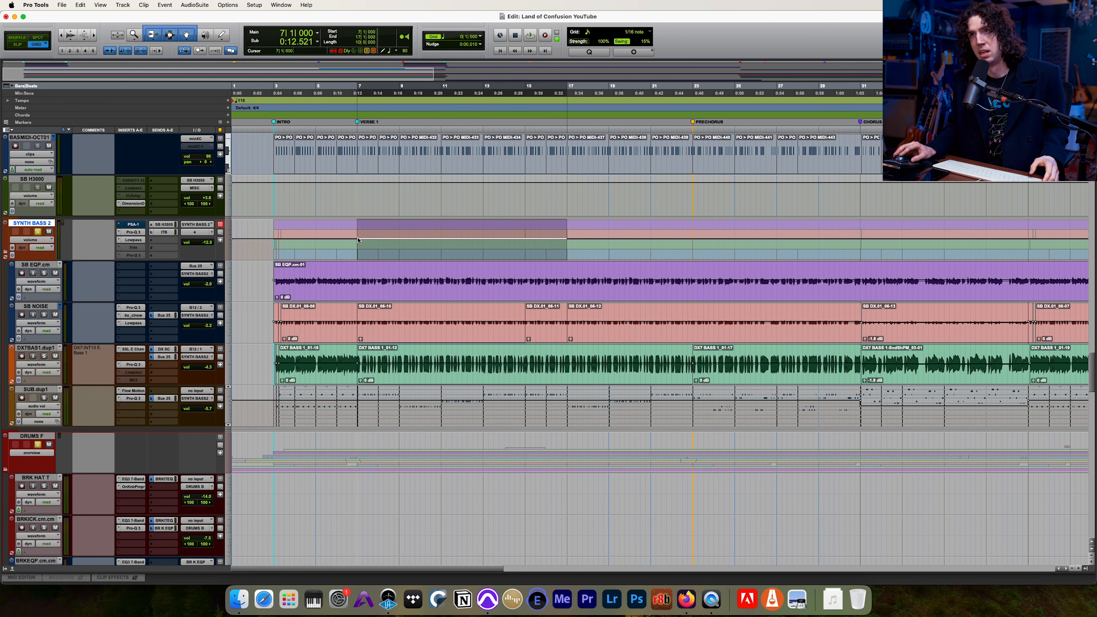
pyautogui.click(367, 249)
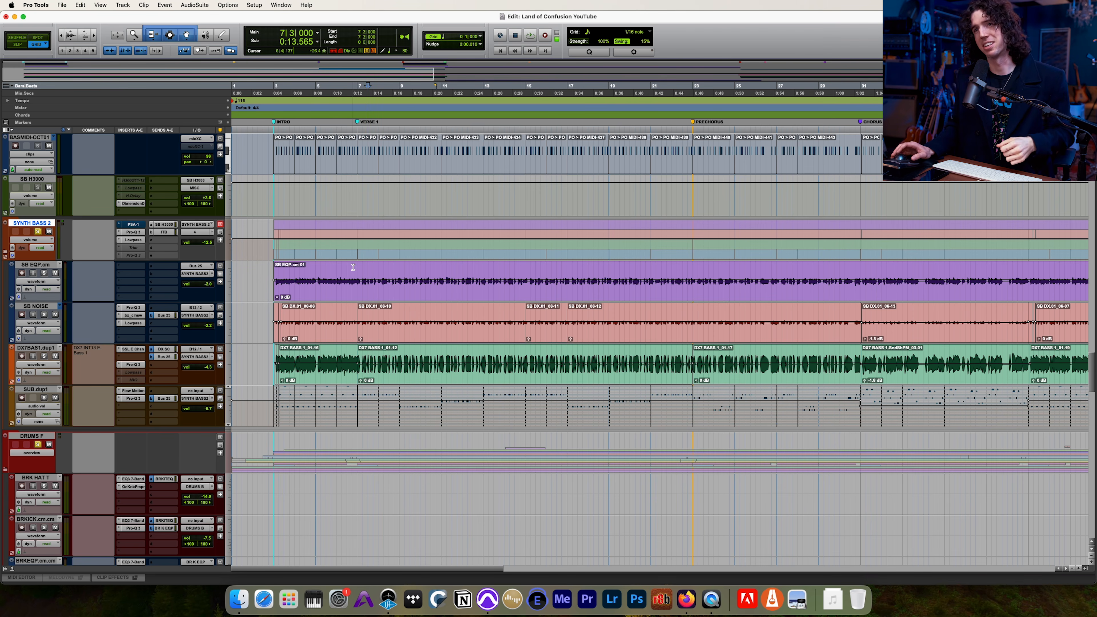
# Step: Play from bar 30 into Chorus 1, soloing BASS G CH to hear the chorus bass guitar, and stop playback
pyautogui.scroll(-3, 353, 268)
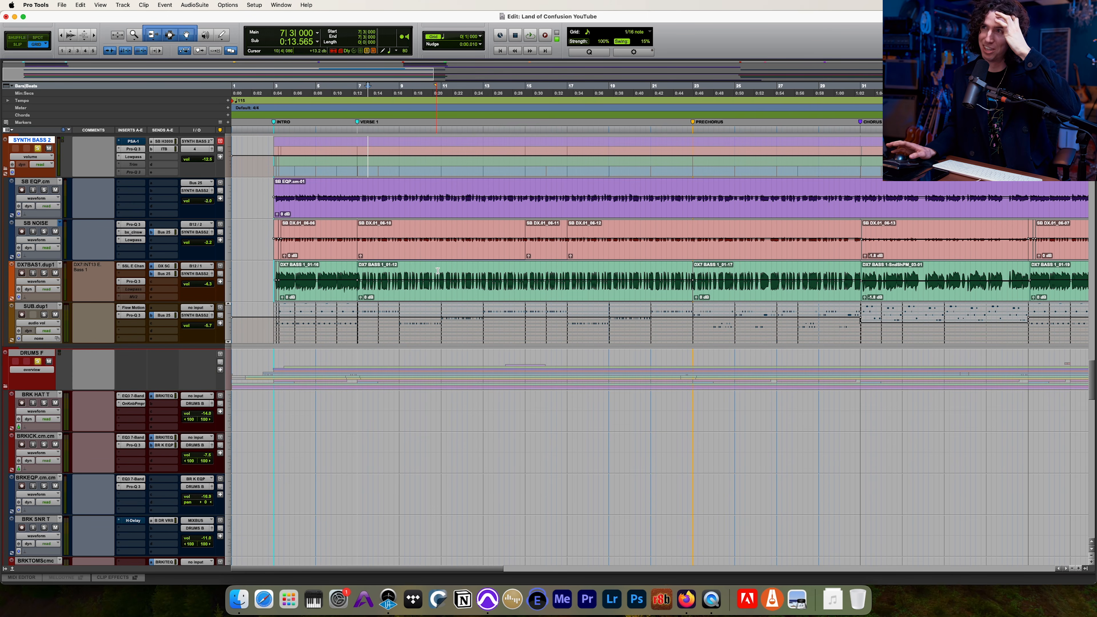
pyautogui.scroll(5, 442, 270)
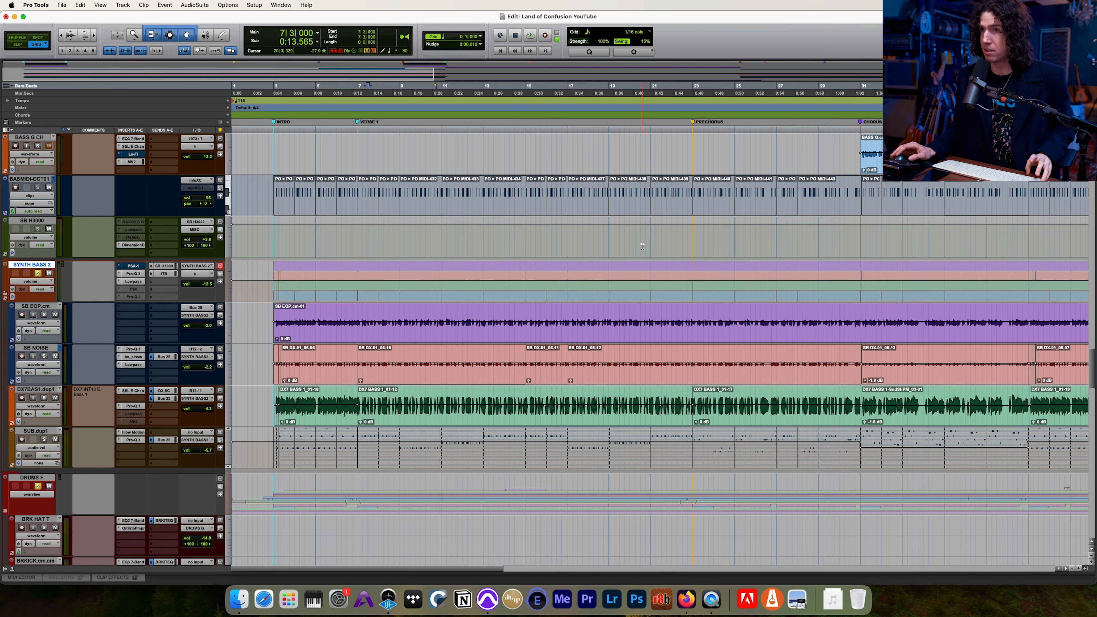
pyautogui.hscroll(10, 642, 248)
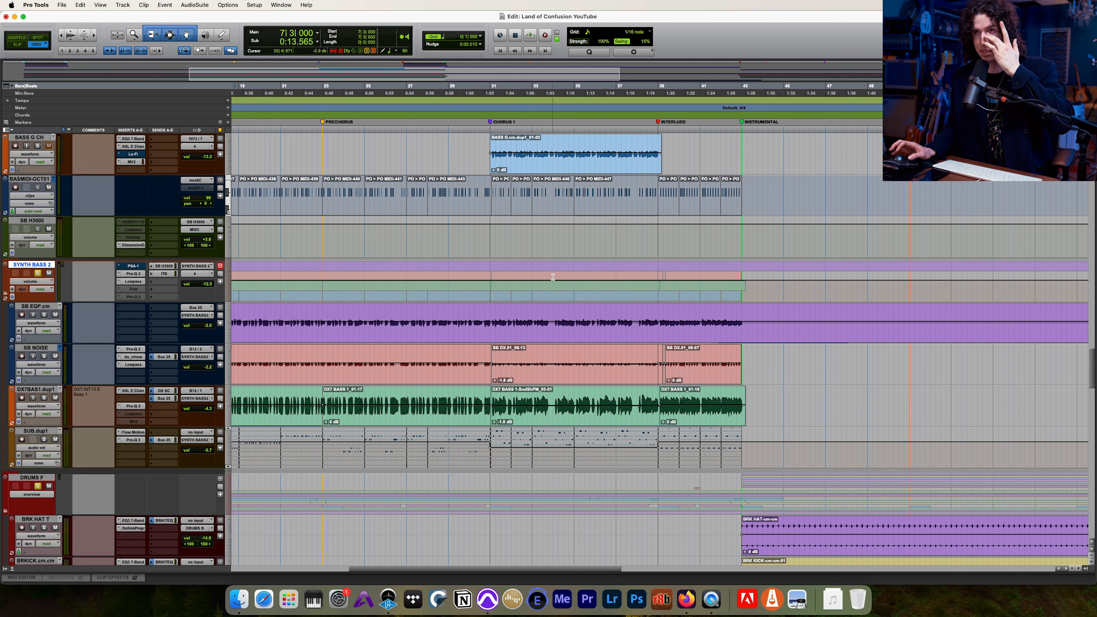
pyautogui.click(467, 255)
pyautogui.scroll(5, 471, 252)
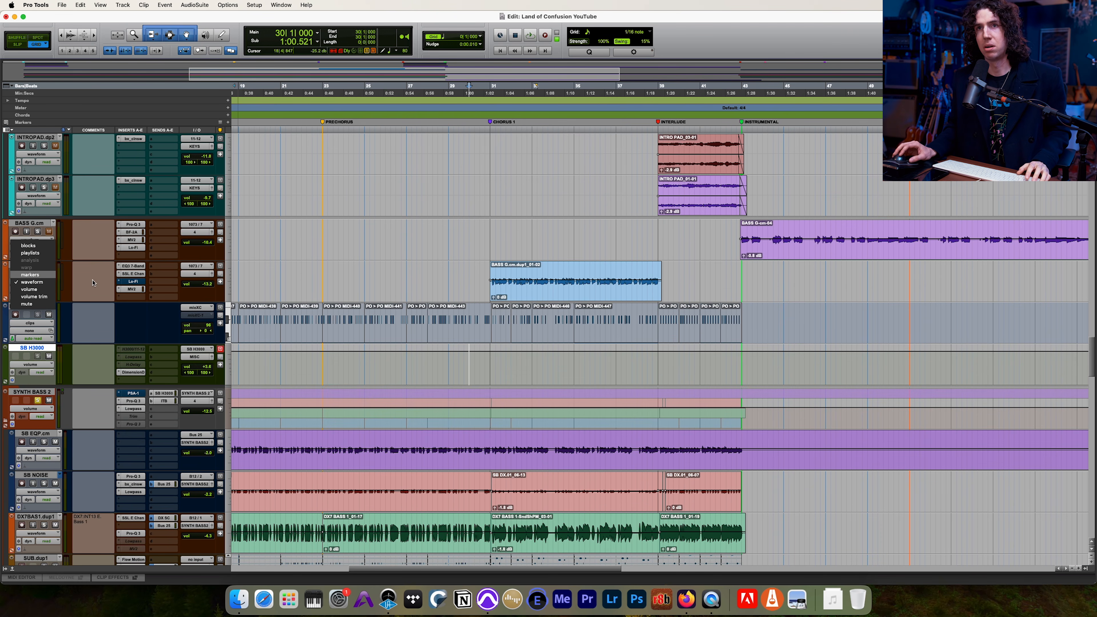
pyautogui.press('space')
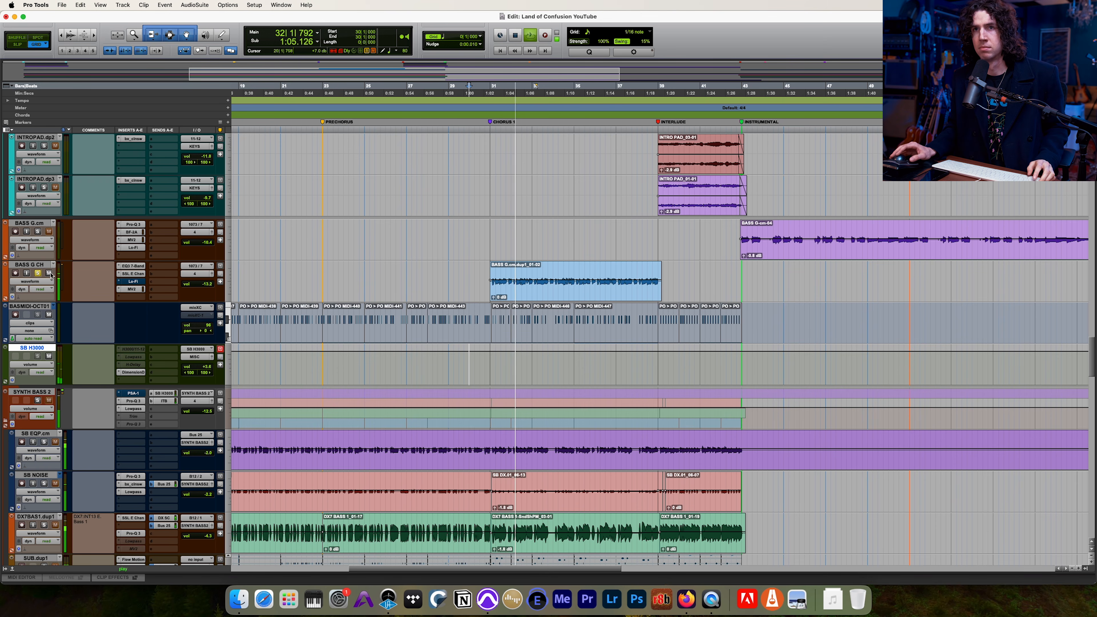
pyautogui.hscroll(2, 372, 277)
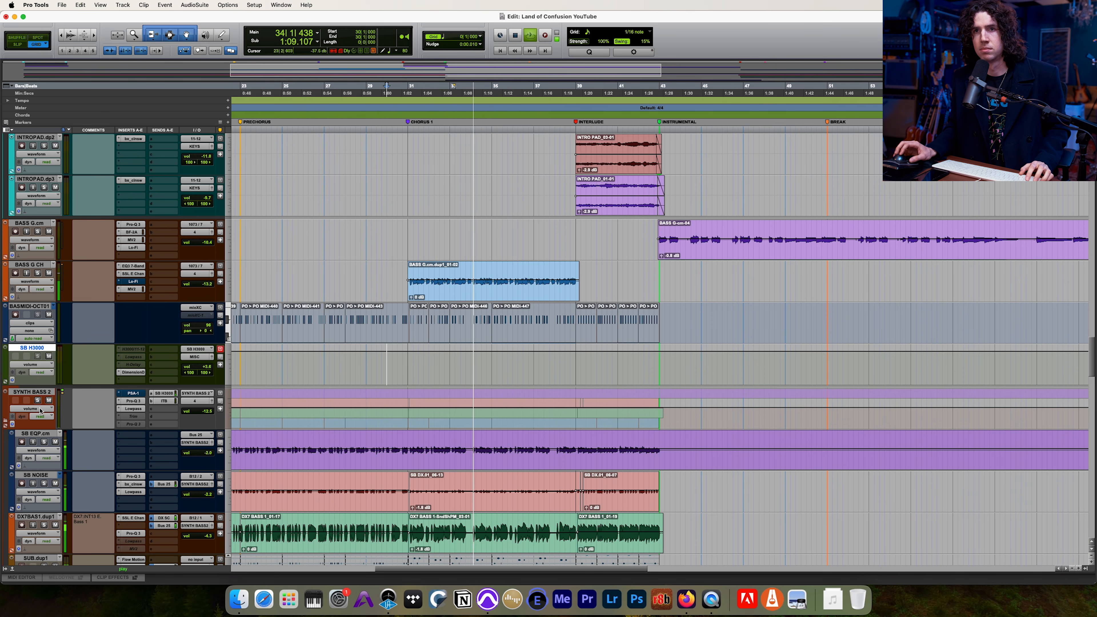
pyautogui.scroll(-1, 43, 404)
pyautogui.press('space')
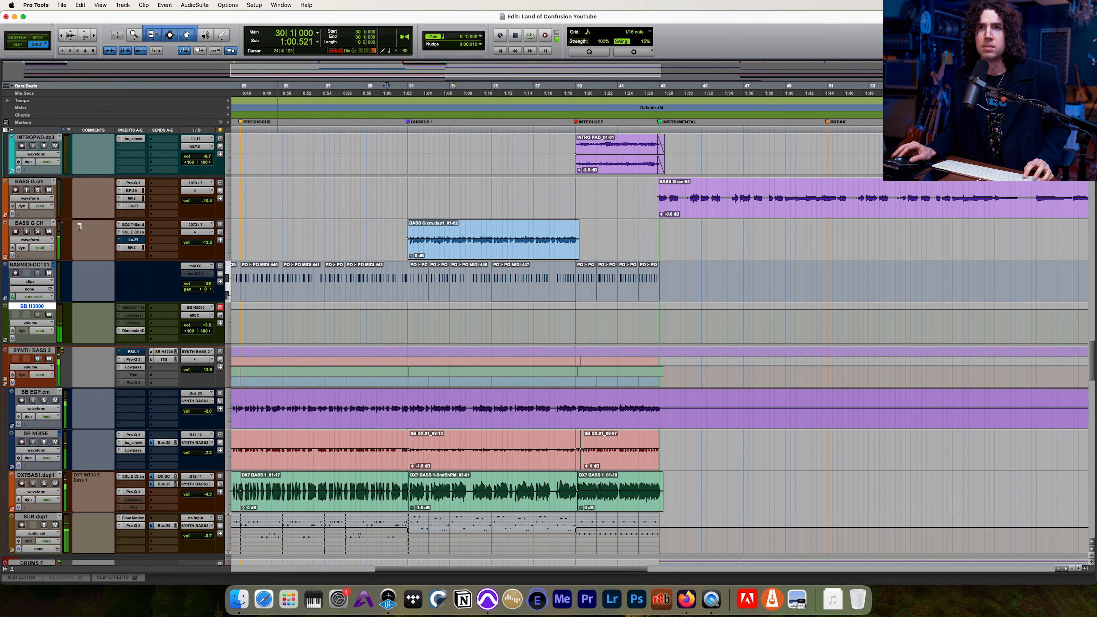
pyautogui.scroll(-3, 50, 193)
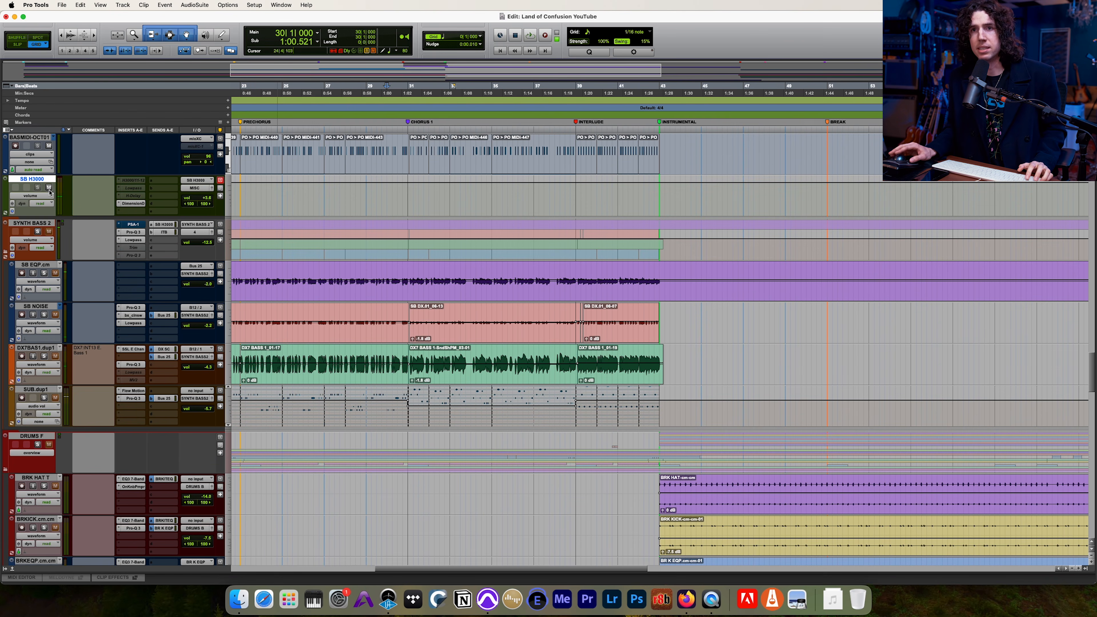
# Step: Play the bass guitar part from bar 42, just before the Instrumental section's bass clip
pyautogui.scroll(4, 350, 358)
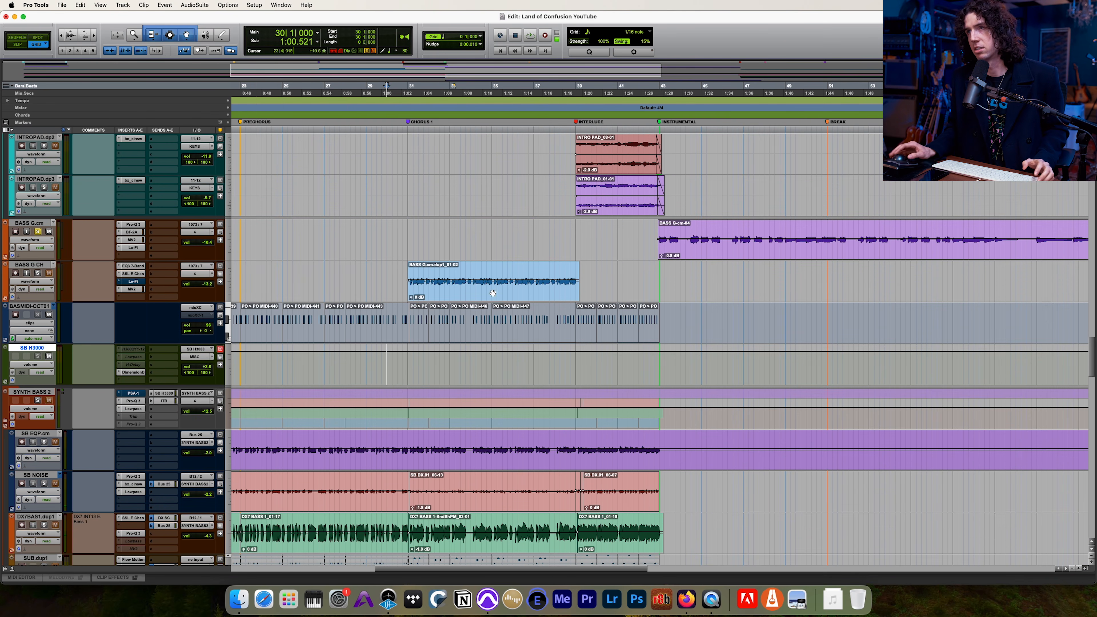
pyautogui.click(641, 234)
pyautogui.press('space')
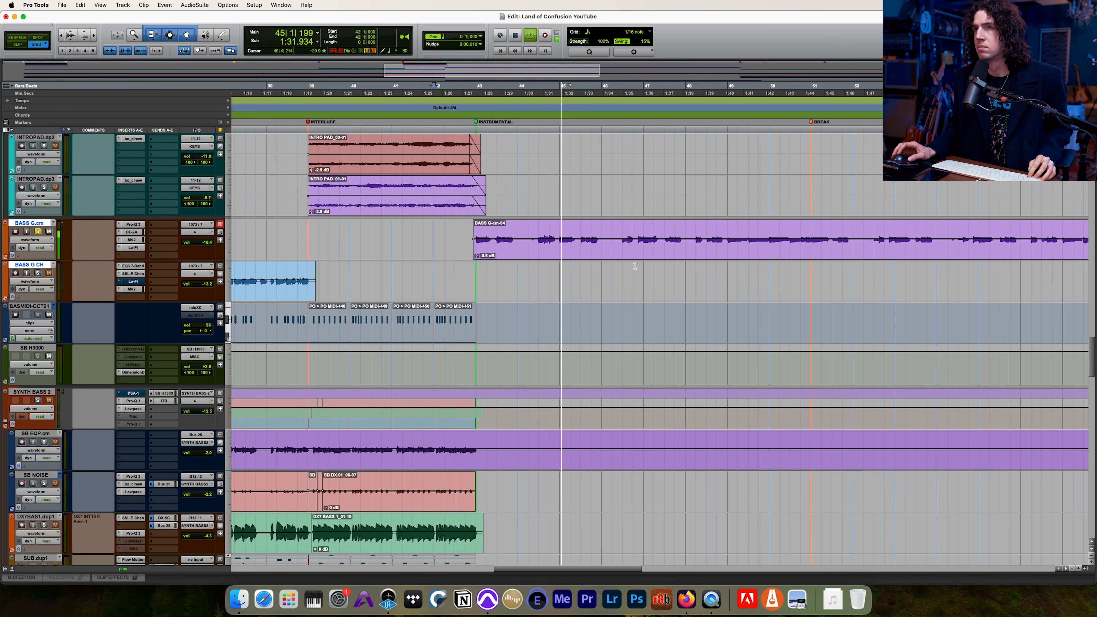
pyautogui.hotkey('alt', 'a')
pyautogui.scroll(3, 584, 288)
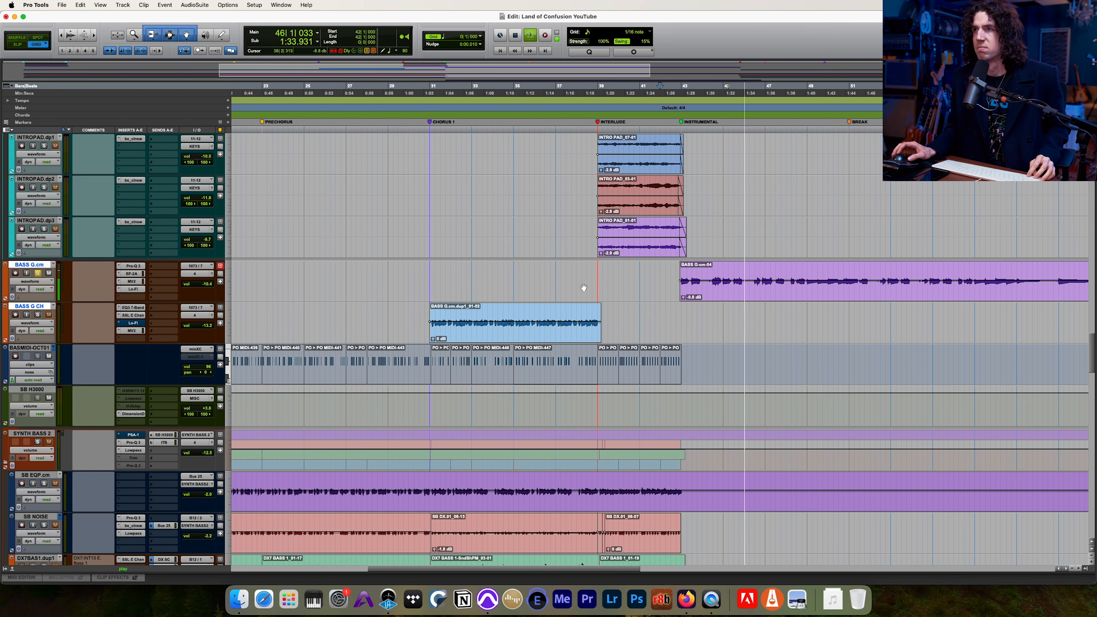
pyautogui.press('space')
pyautogui.scroll(-3, 583, 287)
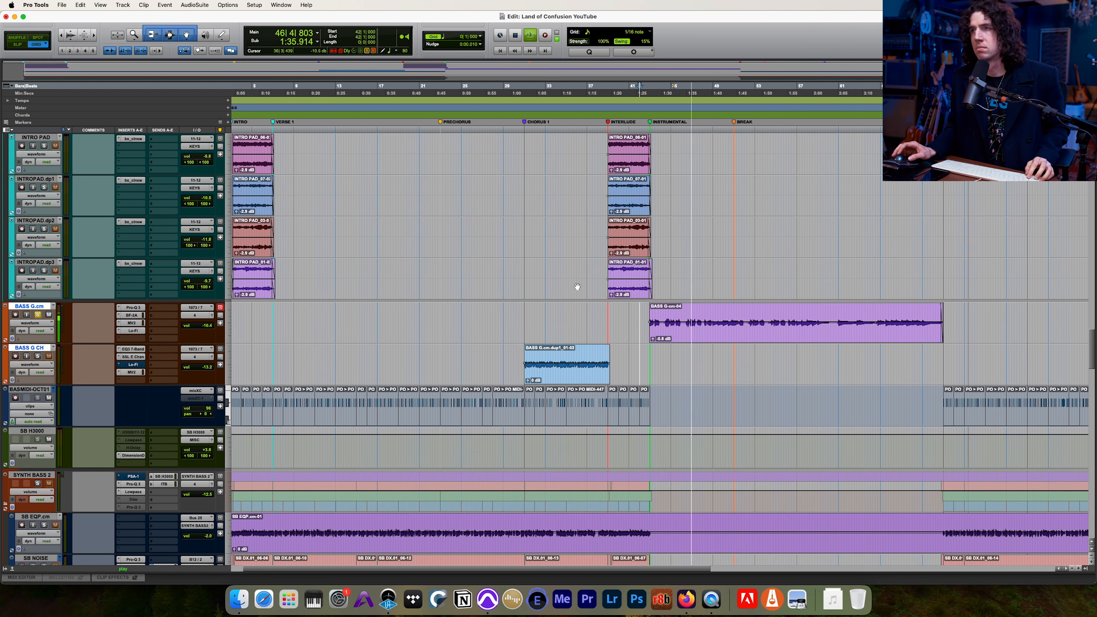
pyautogui.scroll(-3, 512, 297)
pyautogui.hscroll(5, 595, 209)
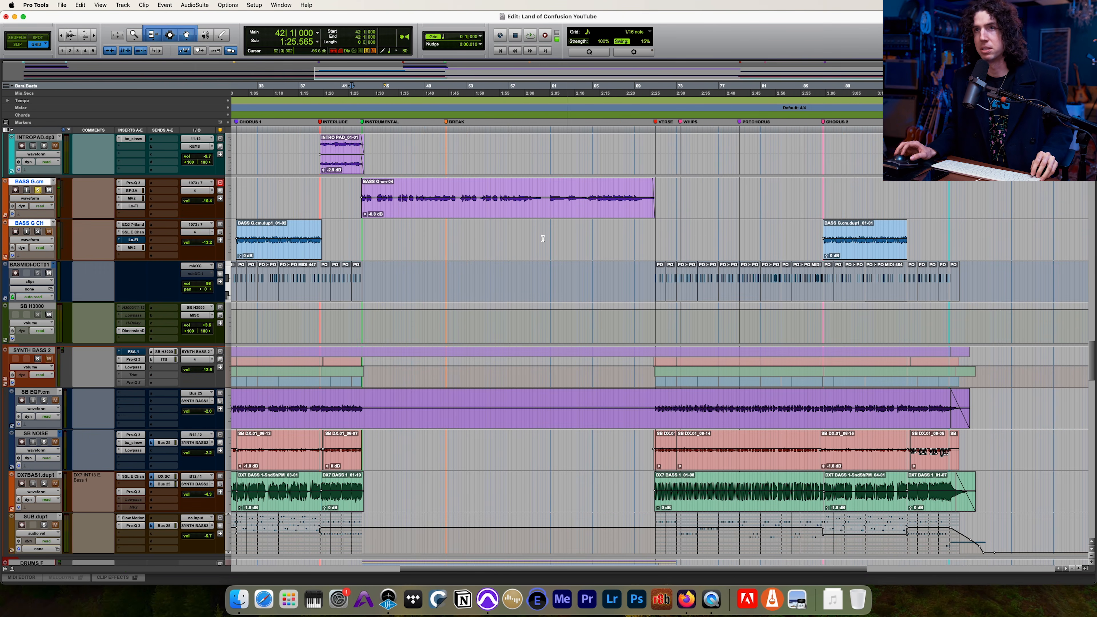
# Step: Examine the drum tracks from the break kit and its reverbs through the clap, kick and snare to the hat
pyautogui.click(625, 233)
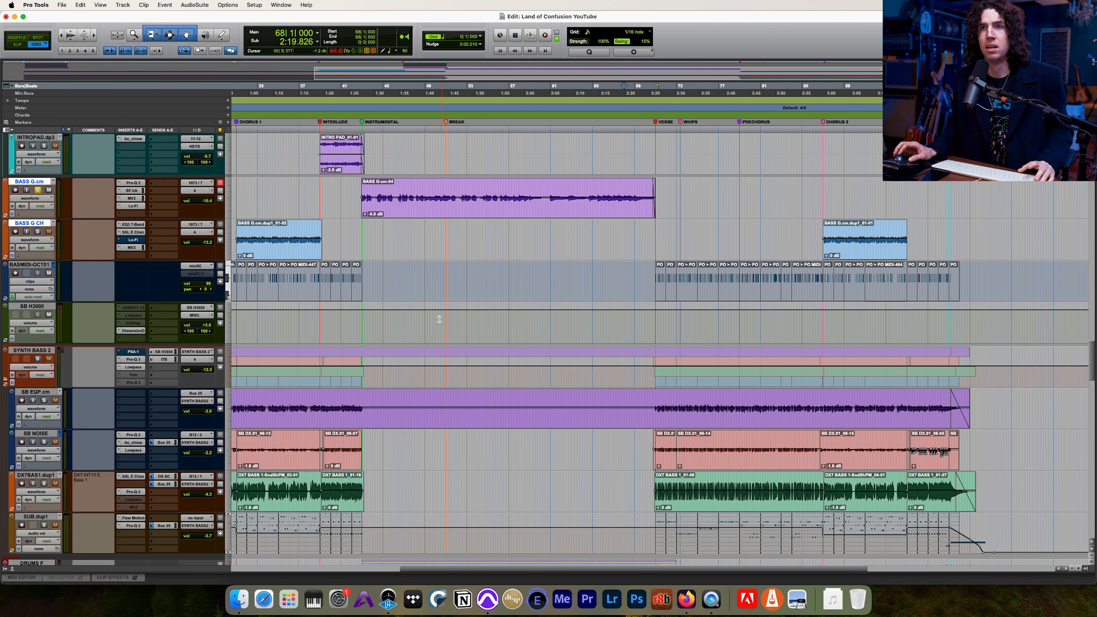
pyautogui.scroll(-3, 441, 317)
pyautogui.scroll(5, 203, 406)
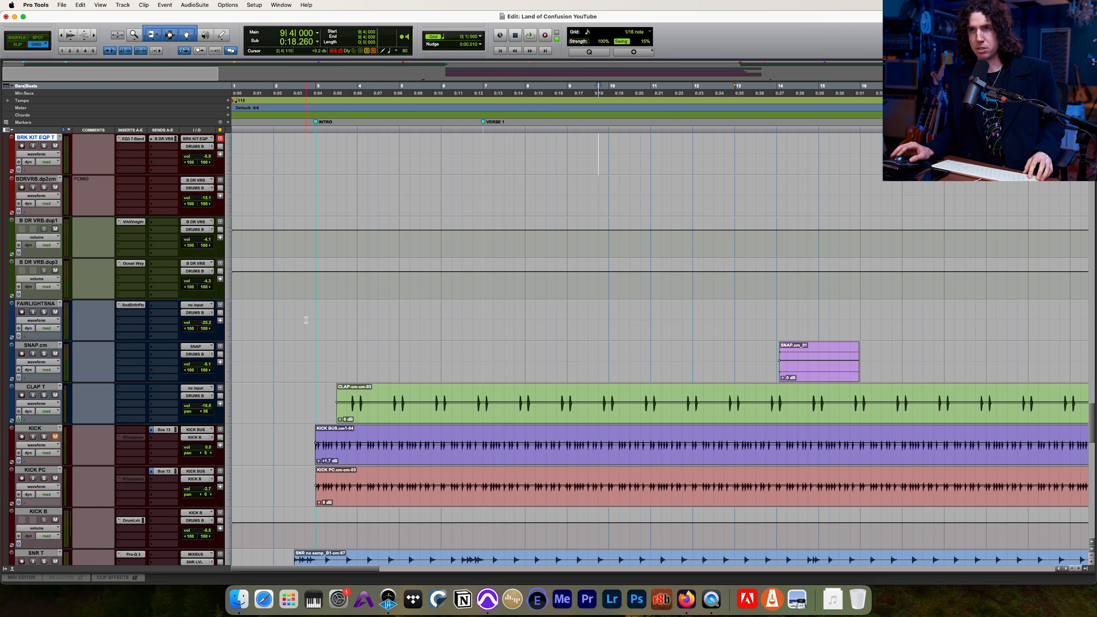
pyautogui.scroll(-5, 305, 321)
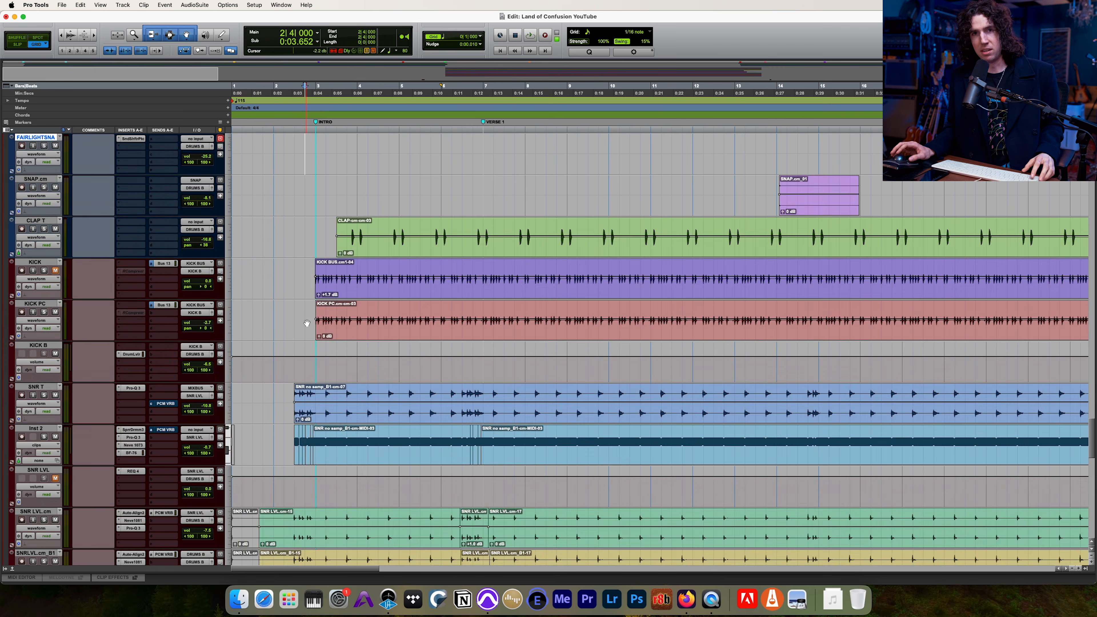
pyautogui.scroll(5, 306, 321)
pyautogui.click(304, 264)
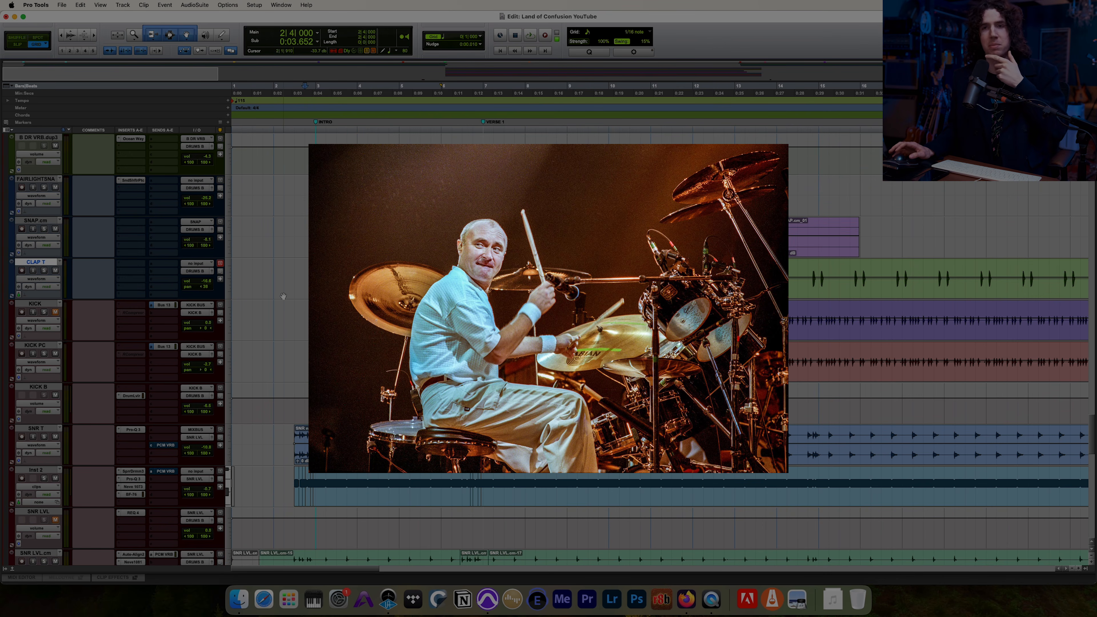
pyautogui.click(283, 316)
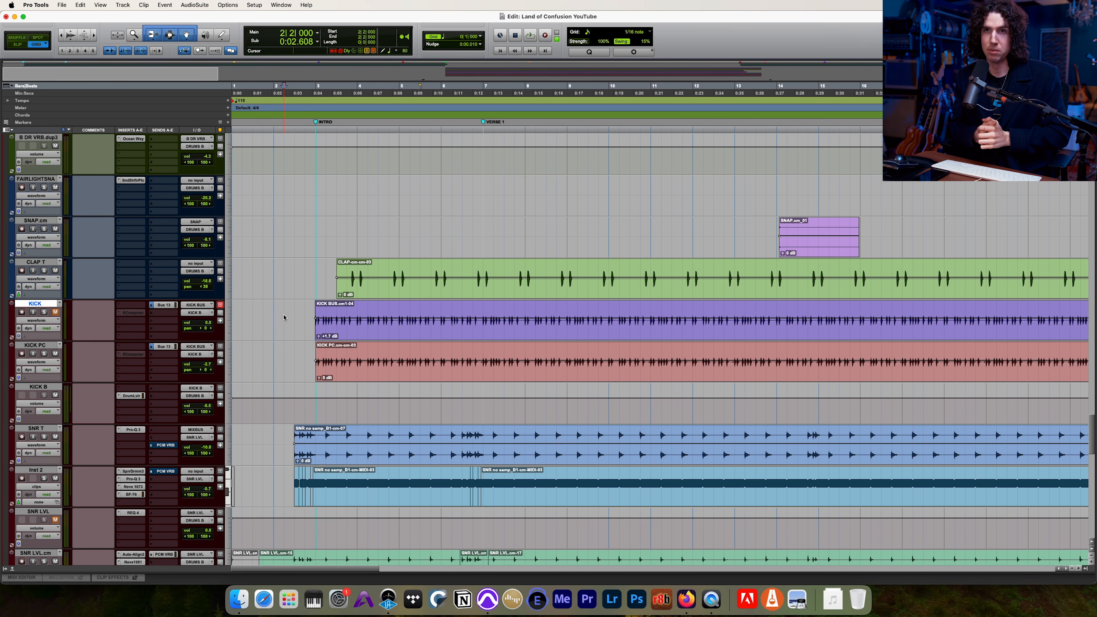
pyautogui.scroll(15, 283, 317)
pyautogui.scroll(-15, 410, 317)
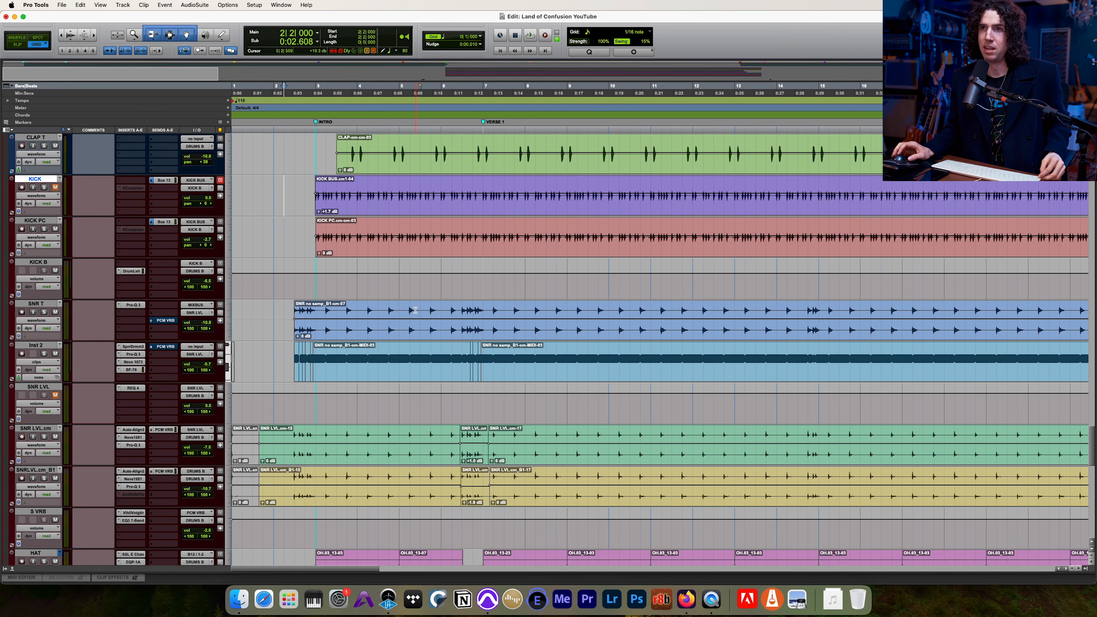
pyautogui.click(283, 222)
pyautogui.scroll(-2, 283, 222)
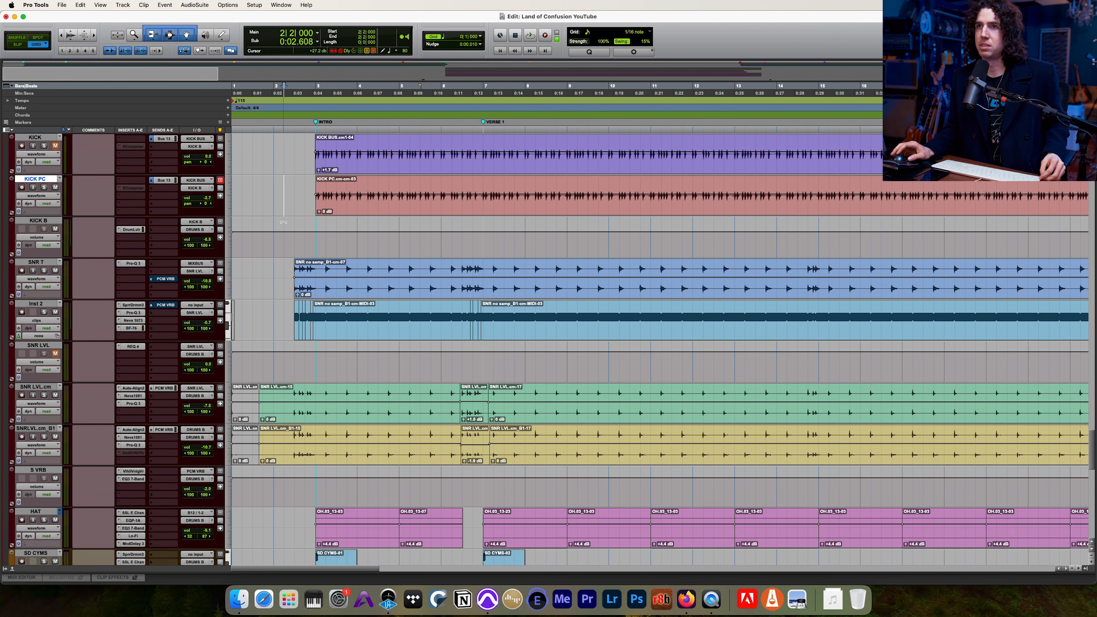
pyautogui.scroll(4, 283, 222)
# Step: Play the drums from bar 2 beat 4, leading into the Intro
pyautogui.click(289, 232)
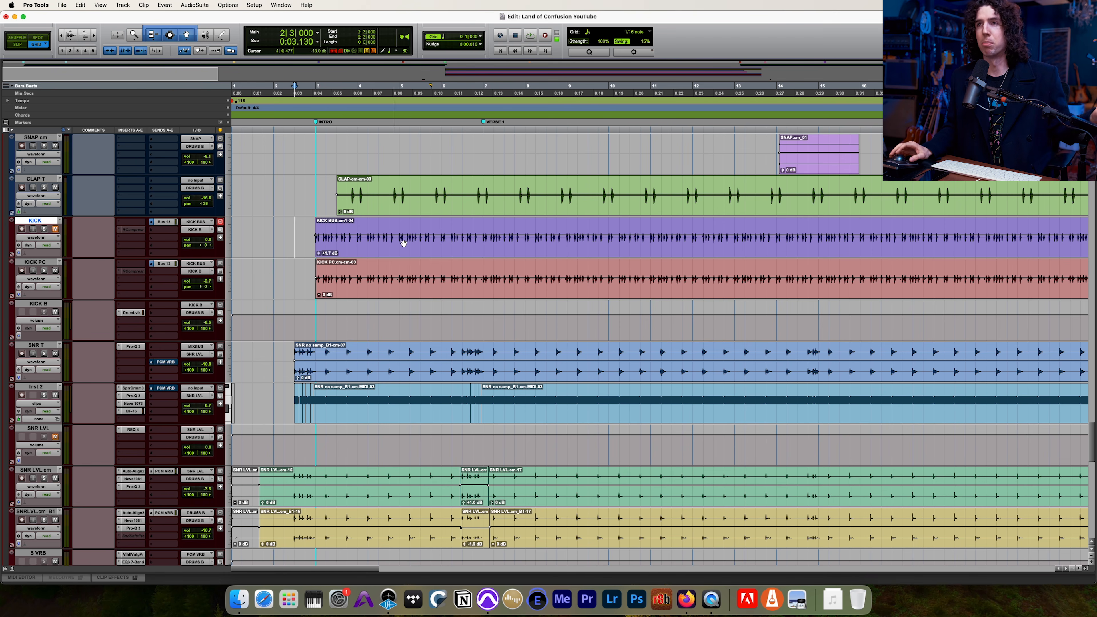
pyautogui.click(306, 230)
pyautogui.press('space')
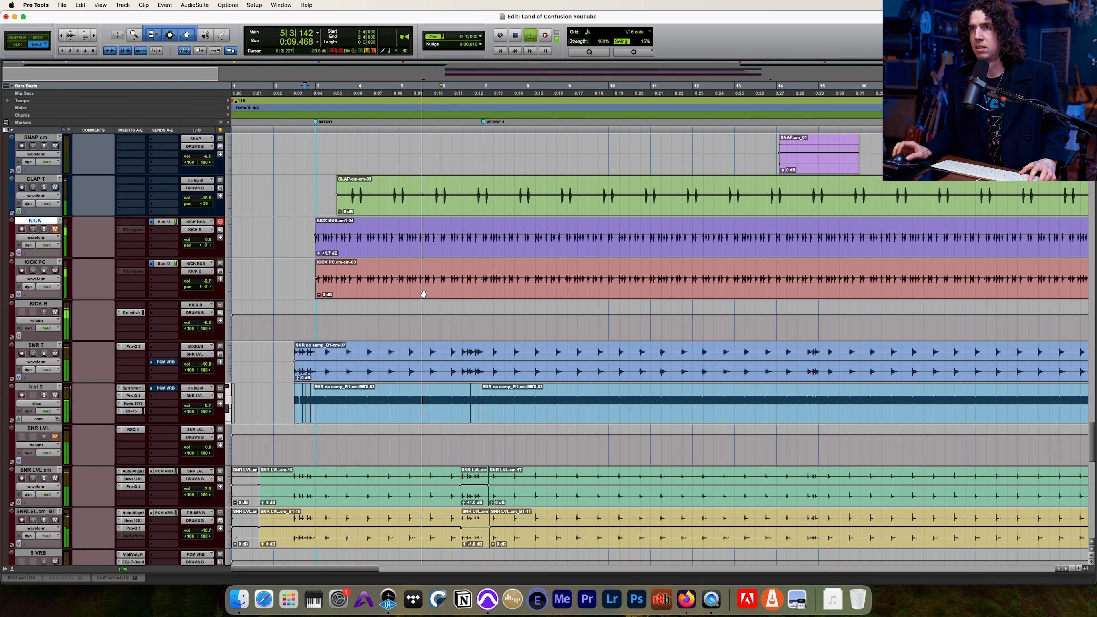
pyautogui.press('space')
# Step: Play the drums from the start of bar 6 into Verse 1
pyautogui.click(451, 221)
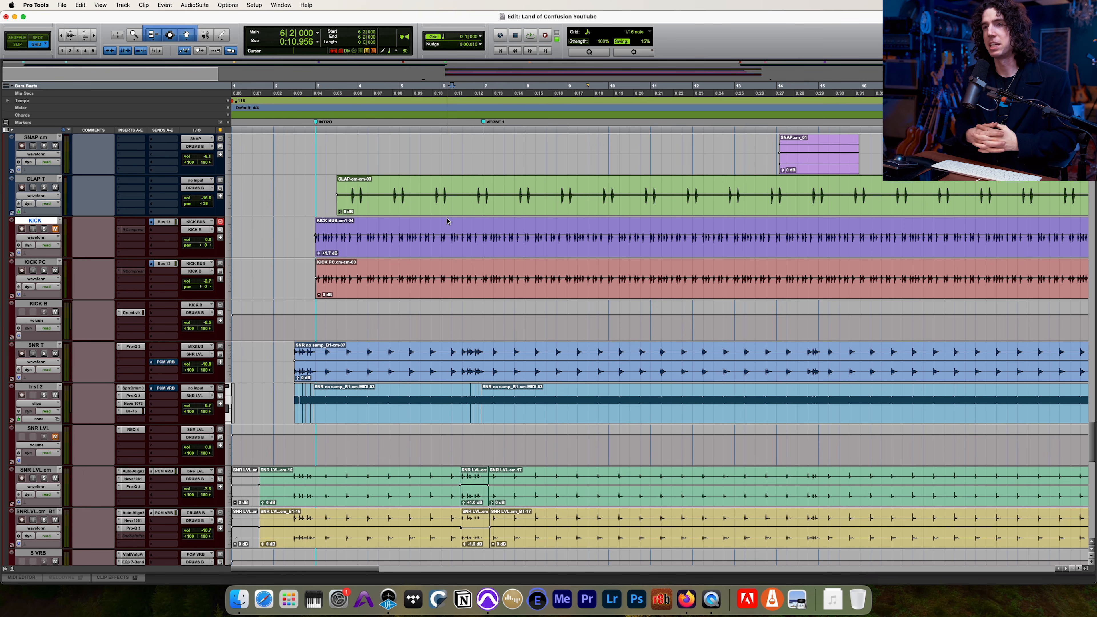
pyautogui.click(440, 225)
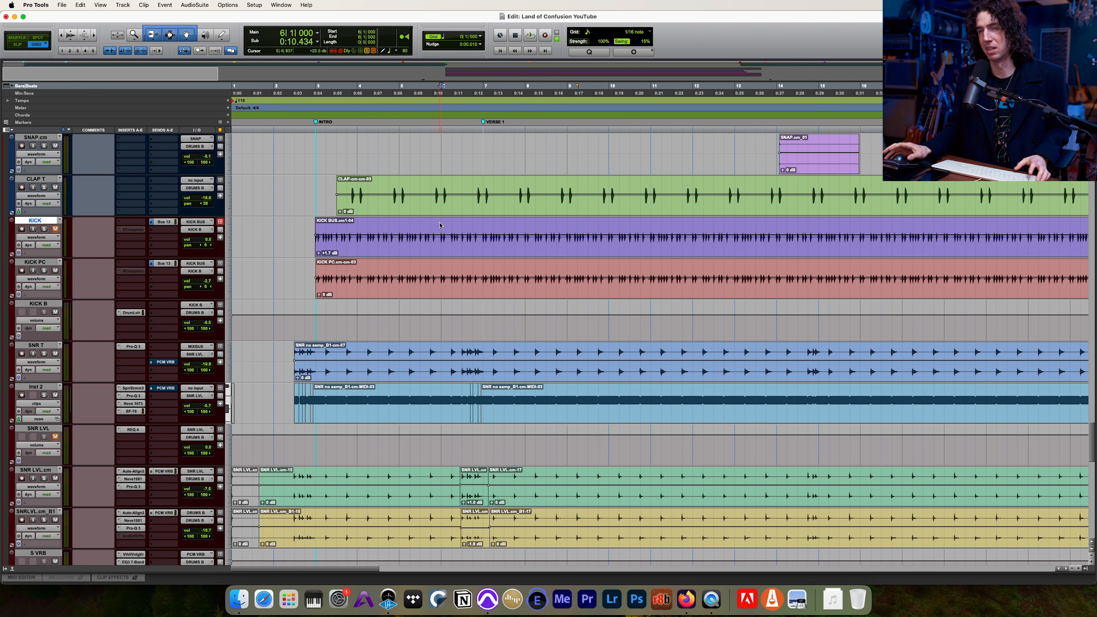
pyautogui.press('space')
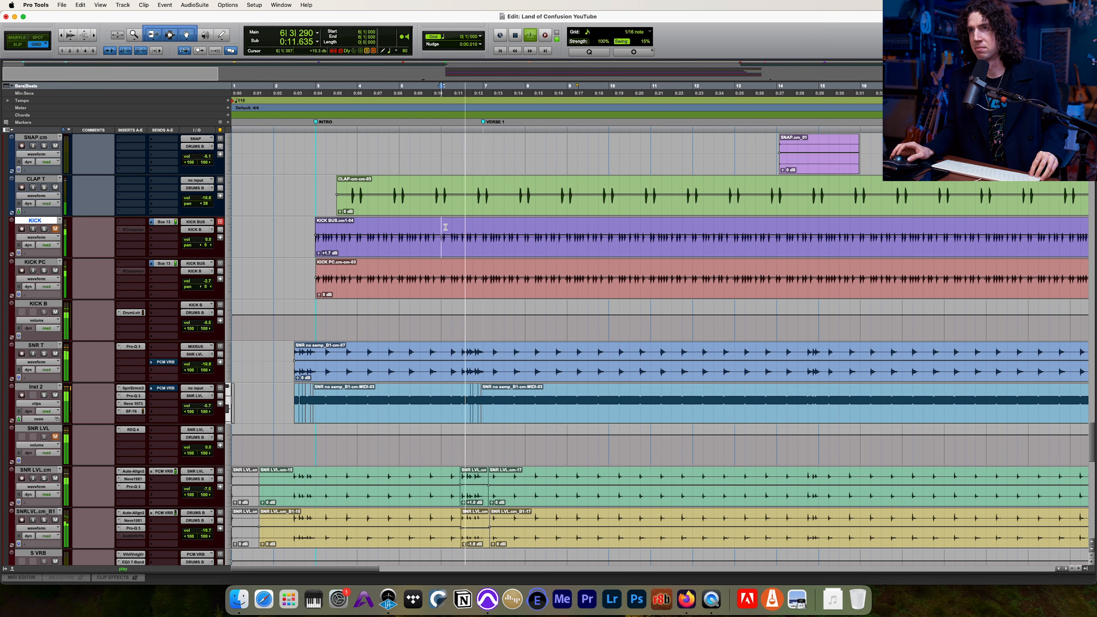
pyautogui.press('space')
# Step: Examine the snap, clap, kick and snare tracks around the Intro and across the song's sections
pyautogui.scroll(-2, 493, 227)
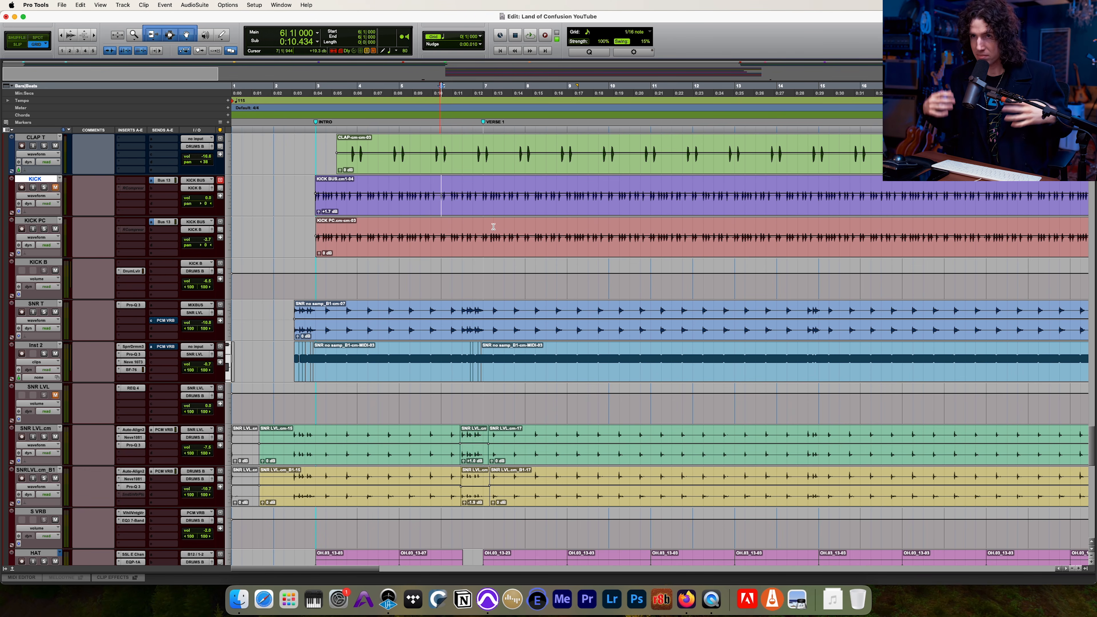
pyautogui.scroll(4, 493, 226)
pyautogui.scroll(-2, 496, 221)
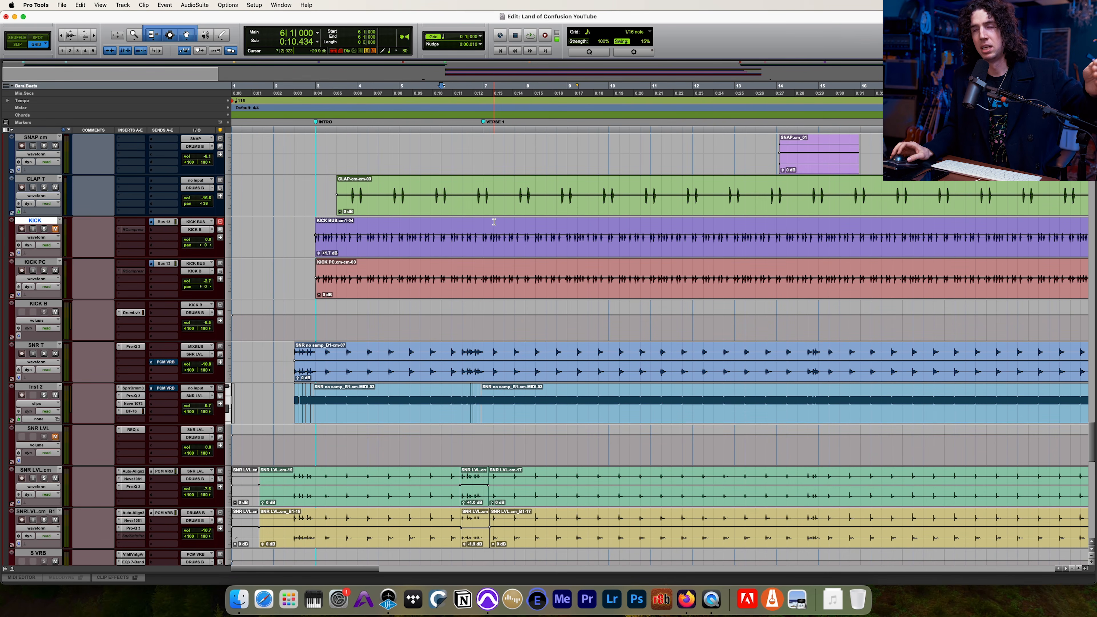
pyautogui.scroll(-2, 444, 313)
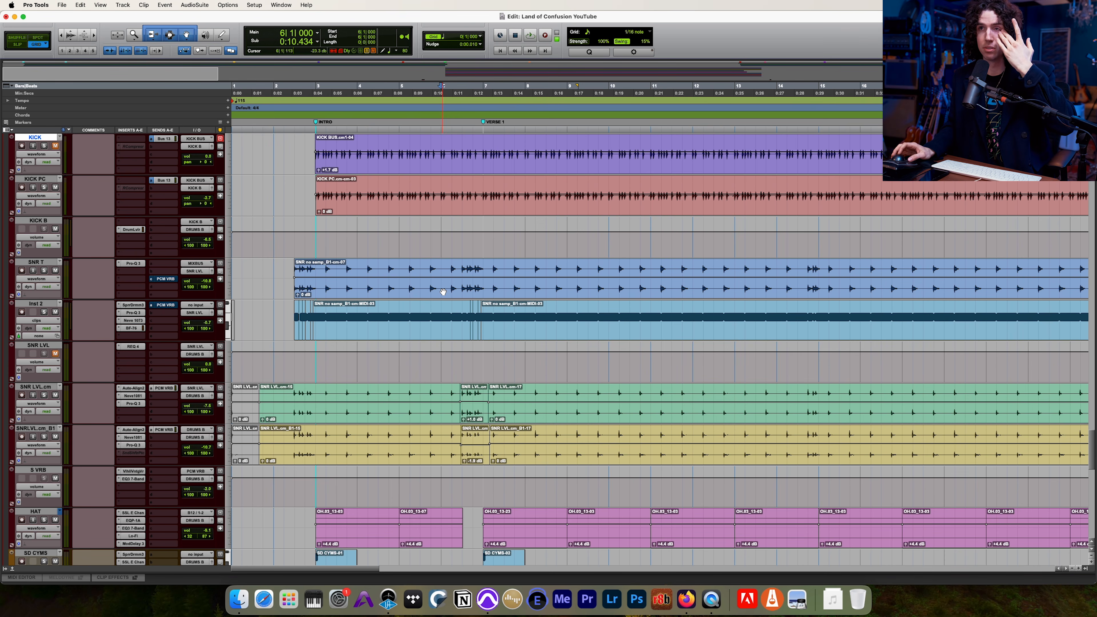
pyautogui.scroll(3, 443, 292)
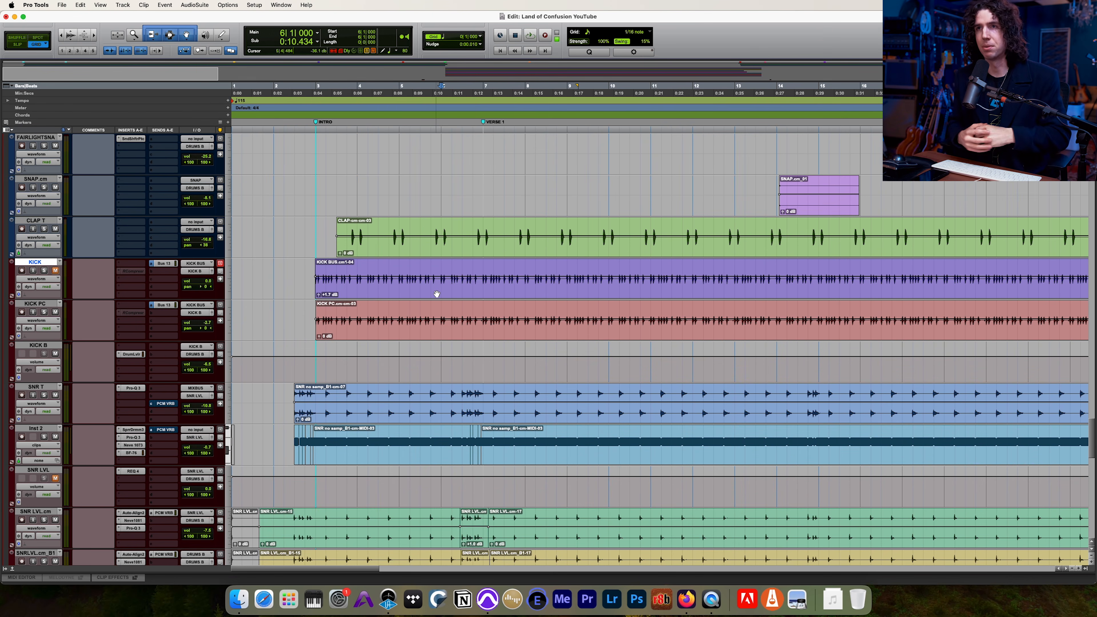
pyautogui.scroll(10, 437, 285)
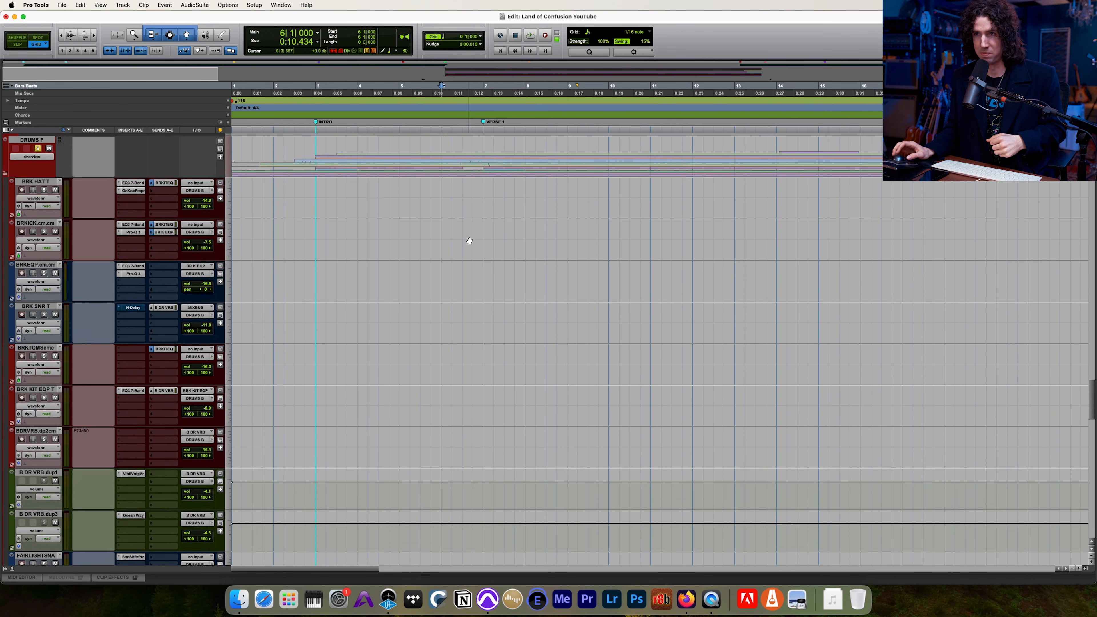
pyautogui.scroll(-10, 469, 241)
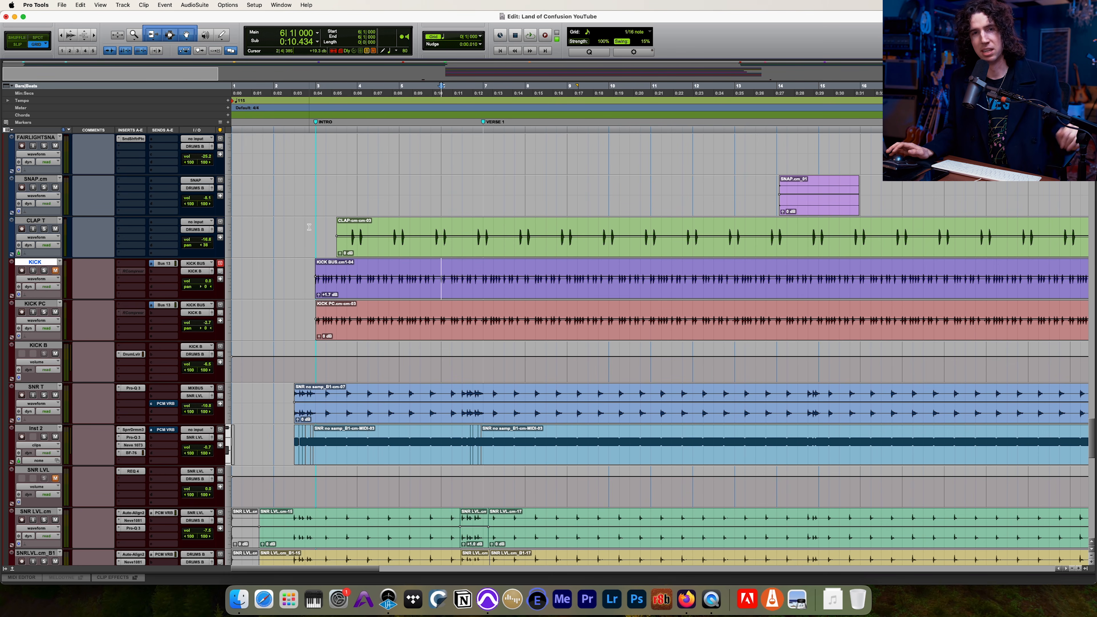
pyautogui.scroll(-2, 307, 229)
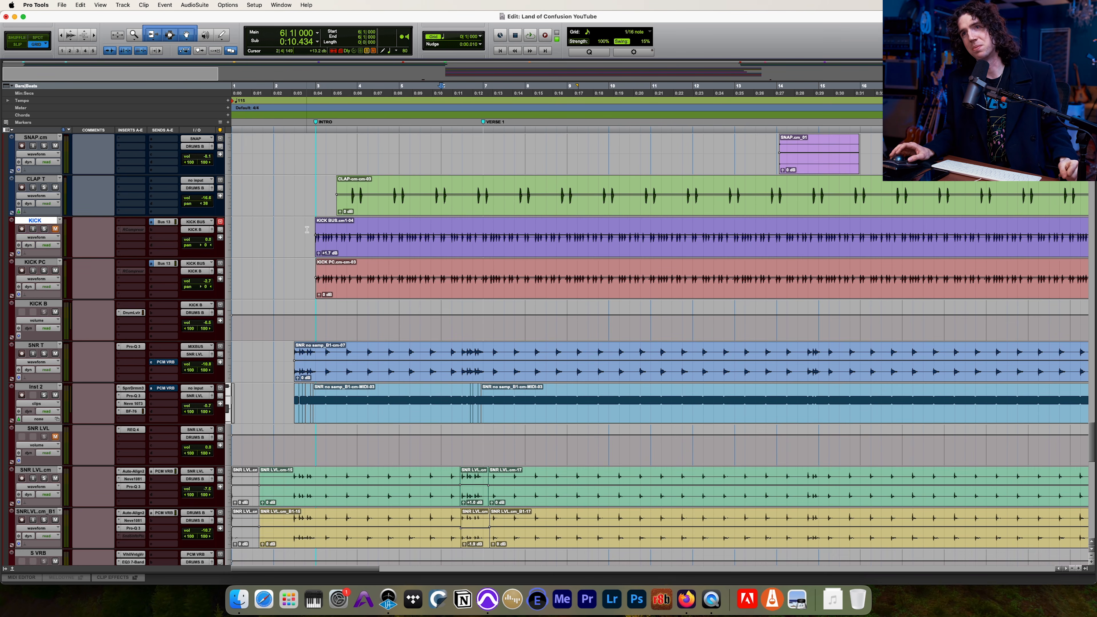
pyautogui.click(297, 192)
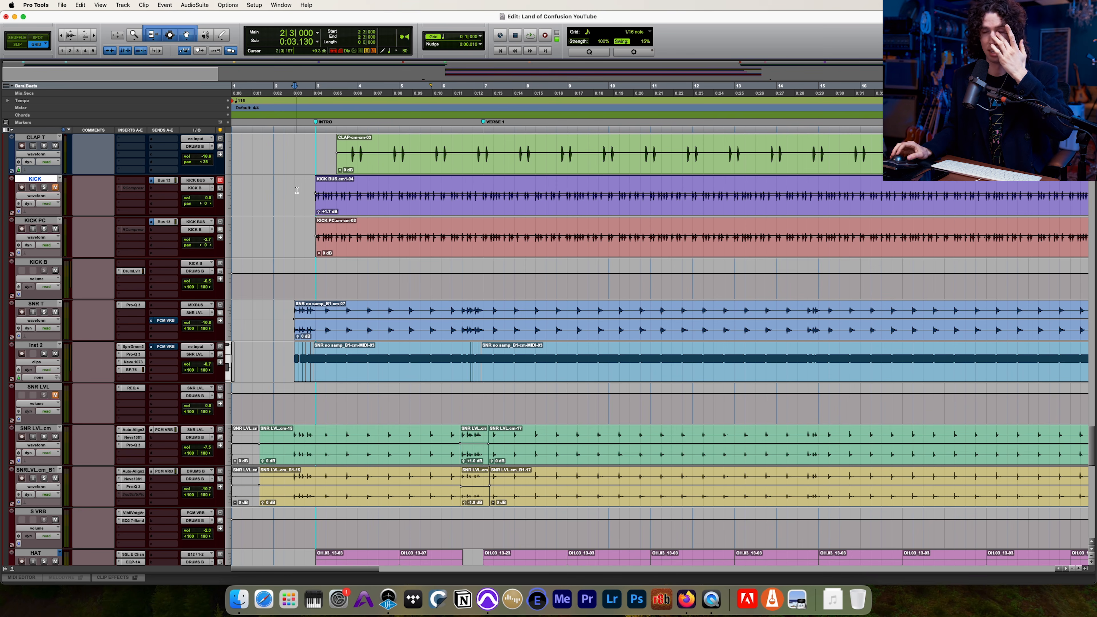
pyautogui.scroll(-1, 297, 190)
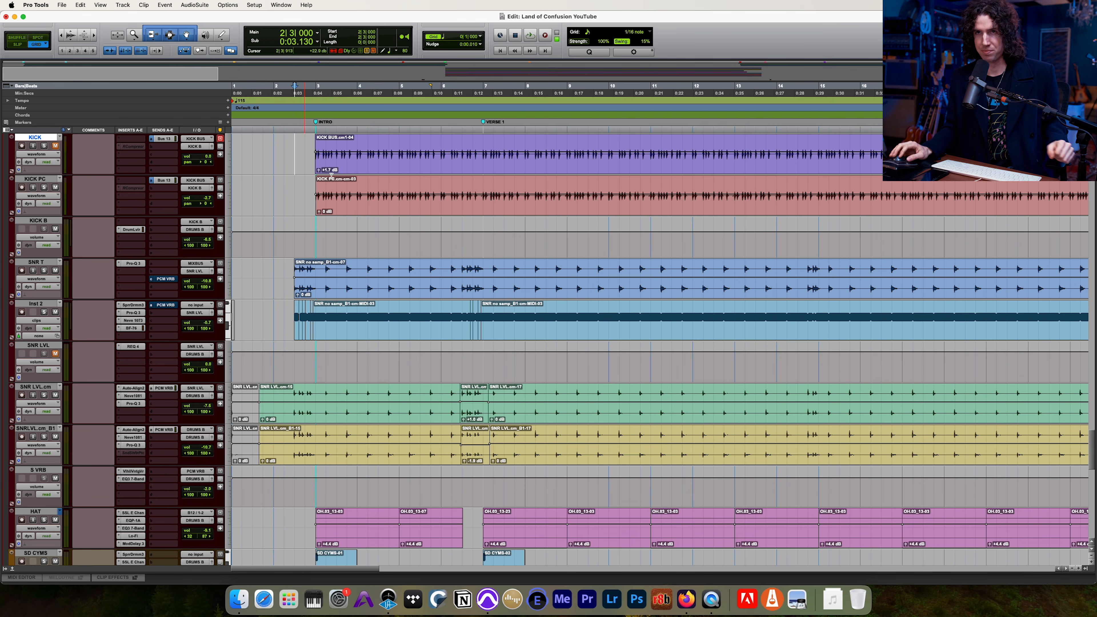
pyautogui.scroll(-1, 349, 174)
pyautogui.scroll(6, 339, 246)
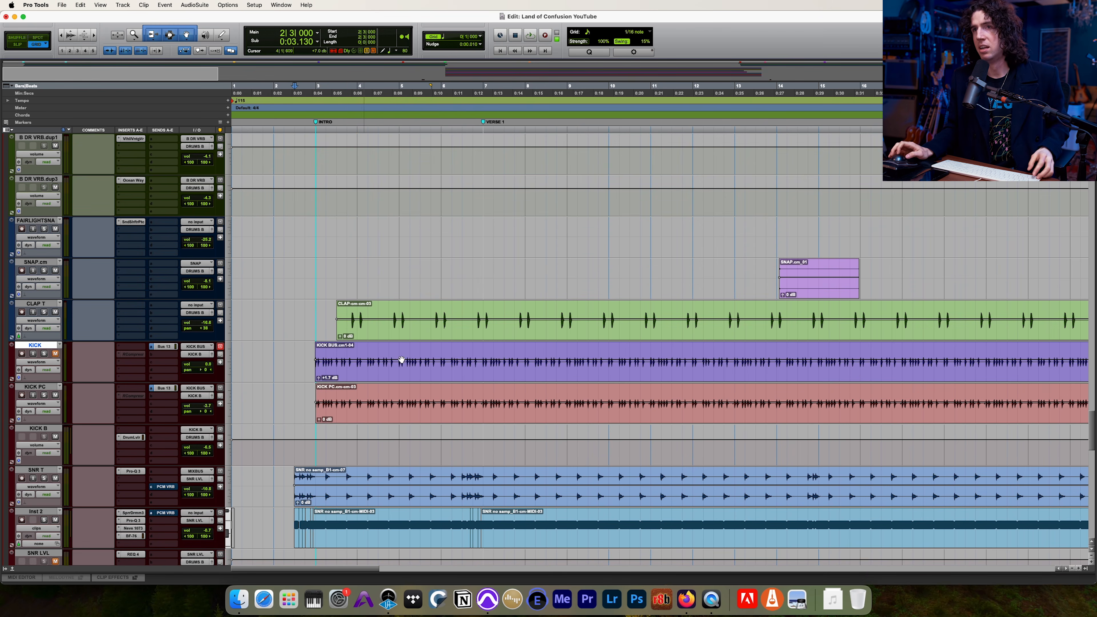
pyautogui.press('r')
pyautogui.press('r')
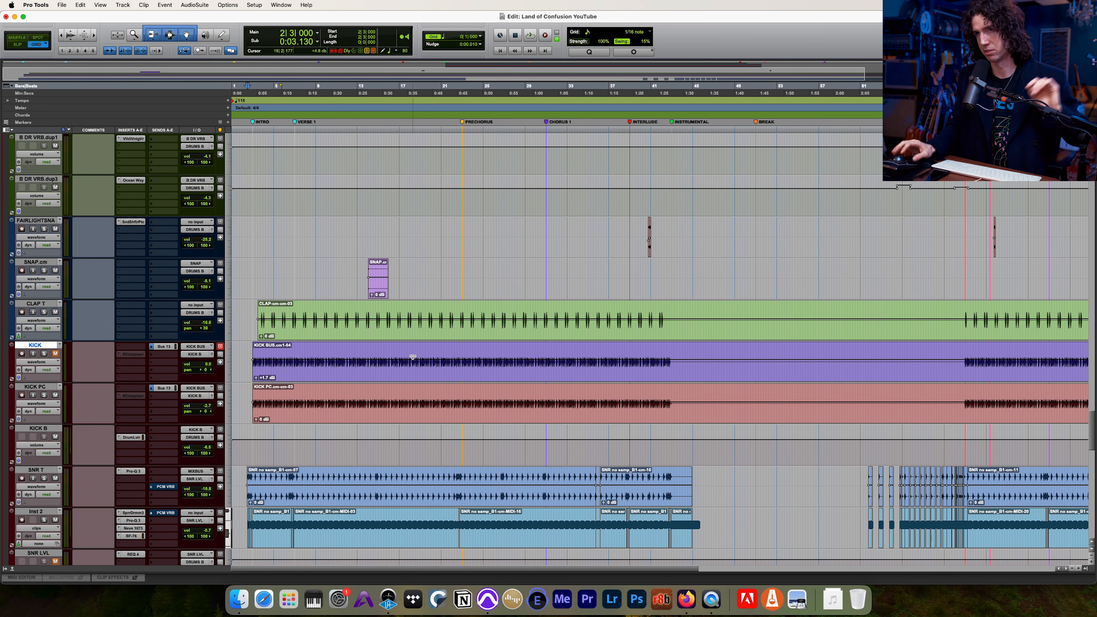
pyautogui.scroll(-4, 443, 362)
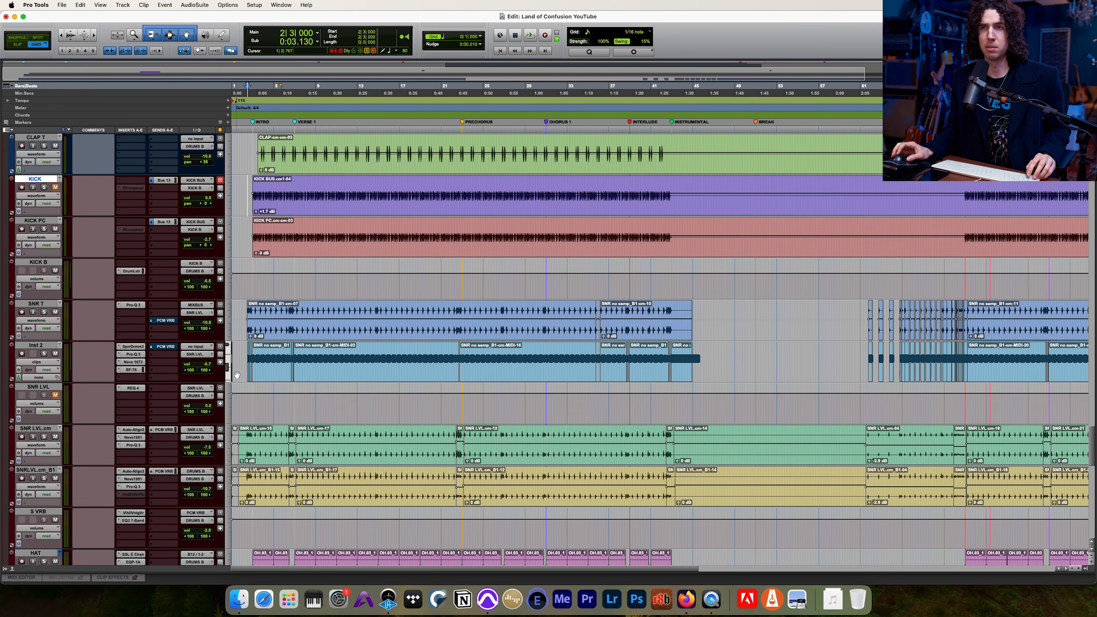
pyautogui.scroll(4, 236, 375)
# Step: Play the drums from bar 2 beat 2 through the opening snare fill into the Intro
pyautogui.press('t')
pyautogui.press('t')
pyautogui.press('t')
pyautogui.scroll(-2, 344, 298)
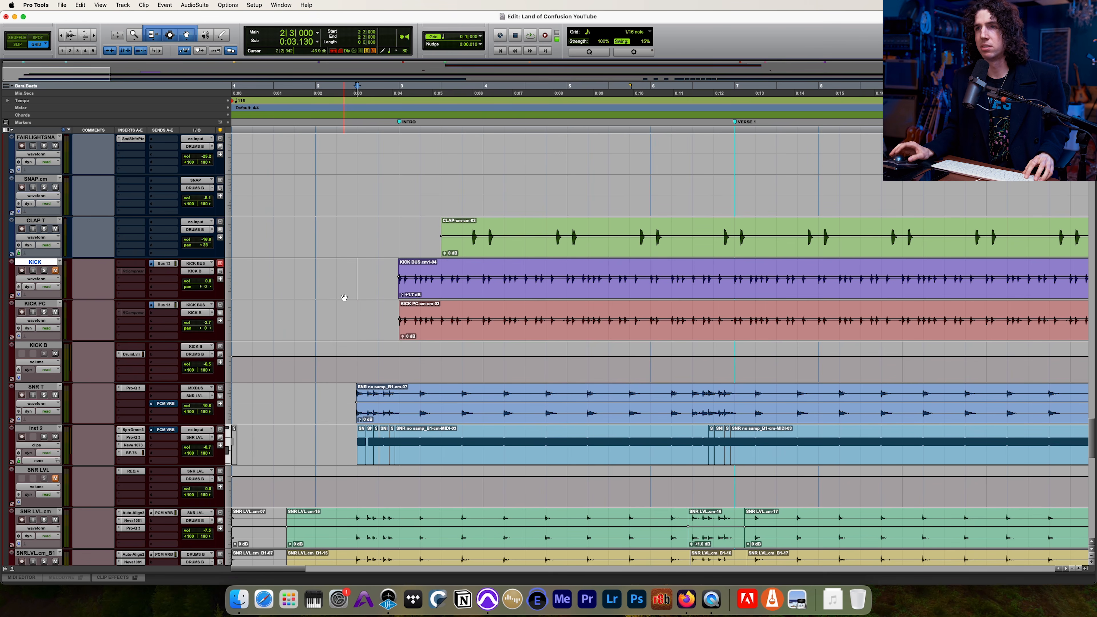
pyautogui.click(341, 264)
pyautogui.press('space')
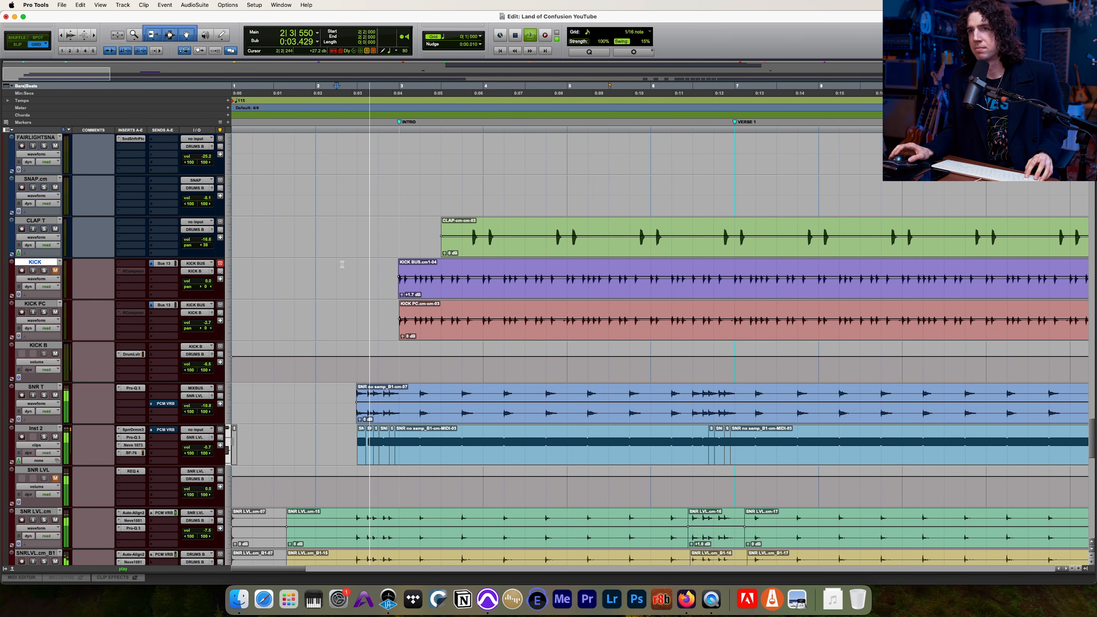
pyautogui.press('r')
pyautogui.hscroll(2, 370, 269)
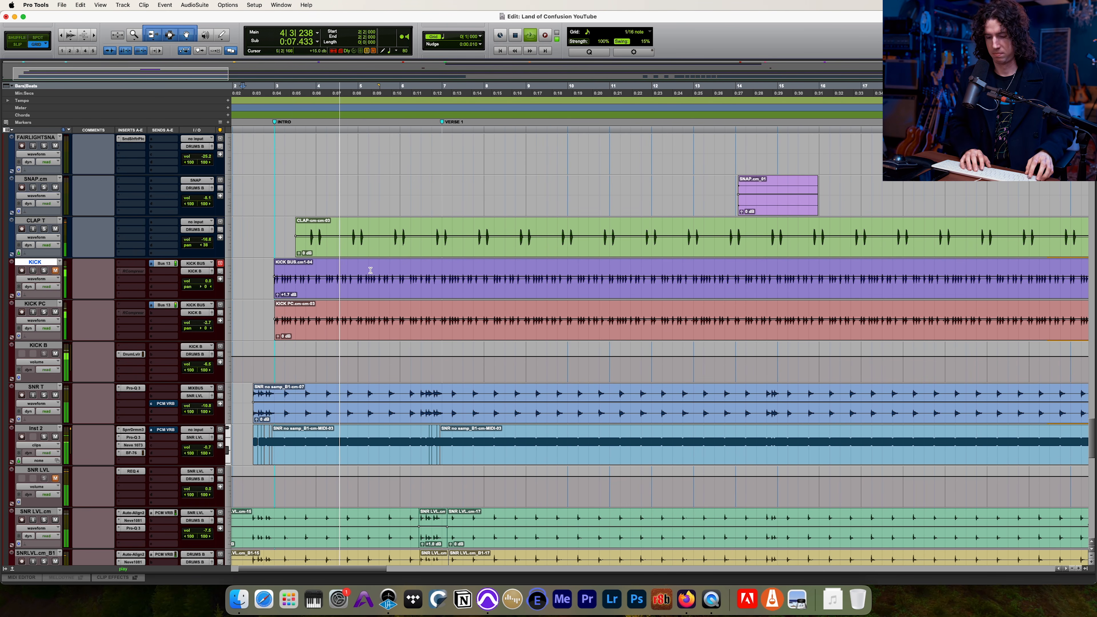
# Step: Switch to the Mix window and solo the KICK PC track during playback
pyautogui.press('super+equal')
pyautogui.hscroll(10, 370, 270)
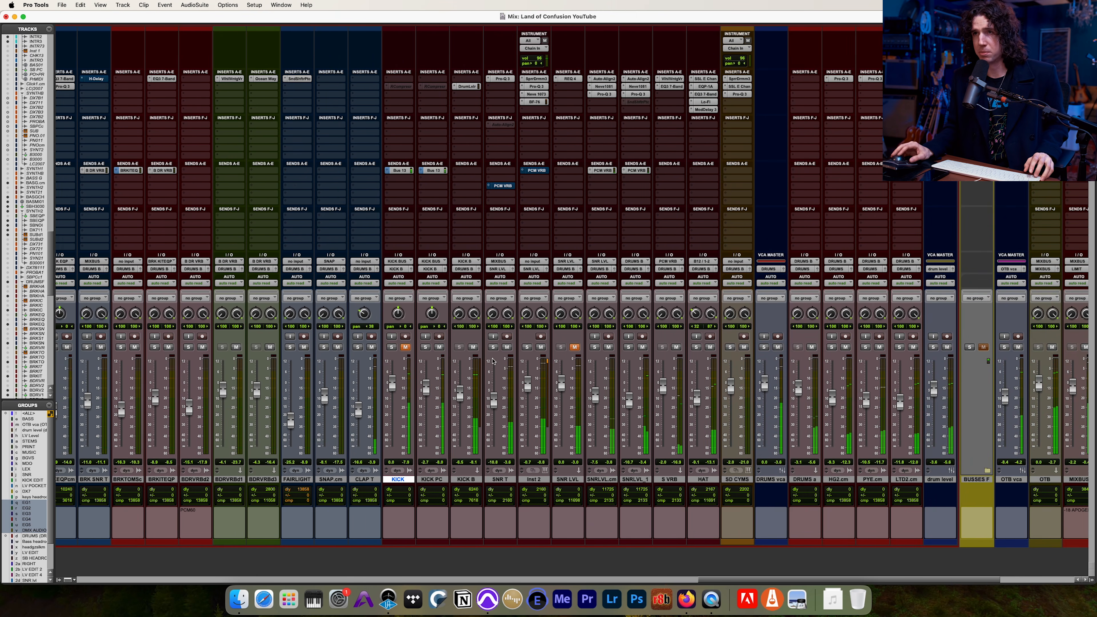
pyautogui.click(426, 347)
pyautogui.hscroll(3, 426, 347)
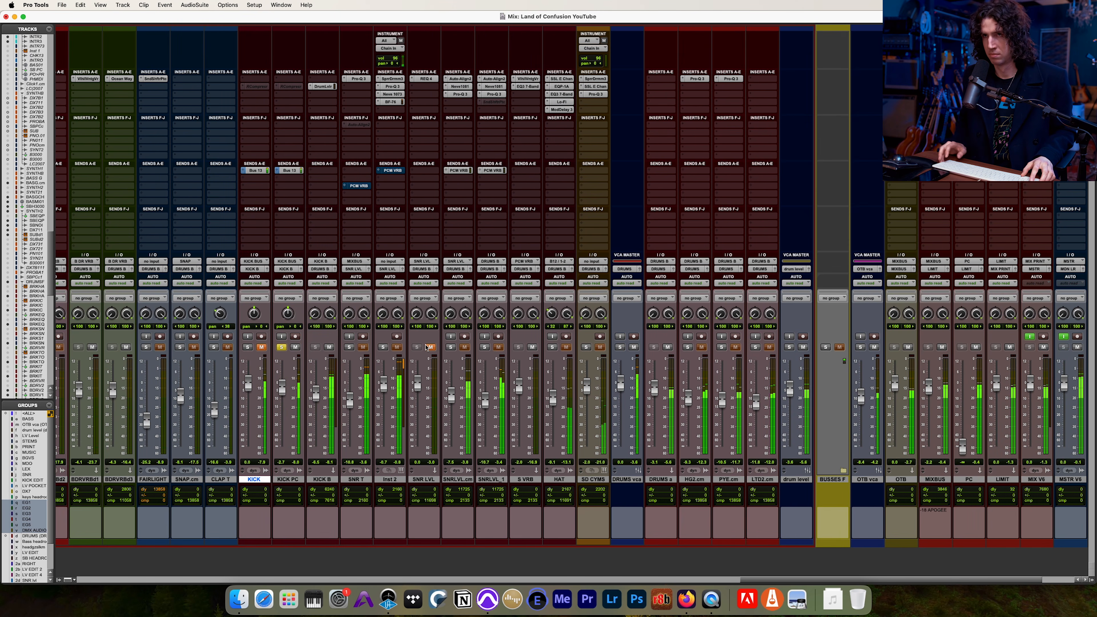
pyautogui.hscroll(2, 425, 347)
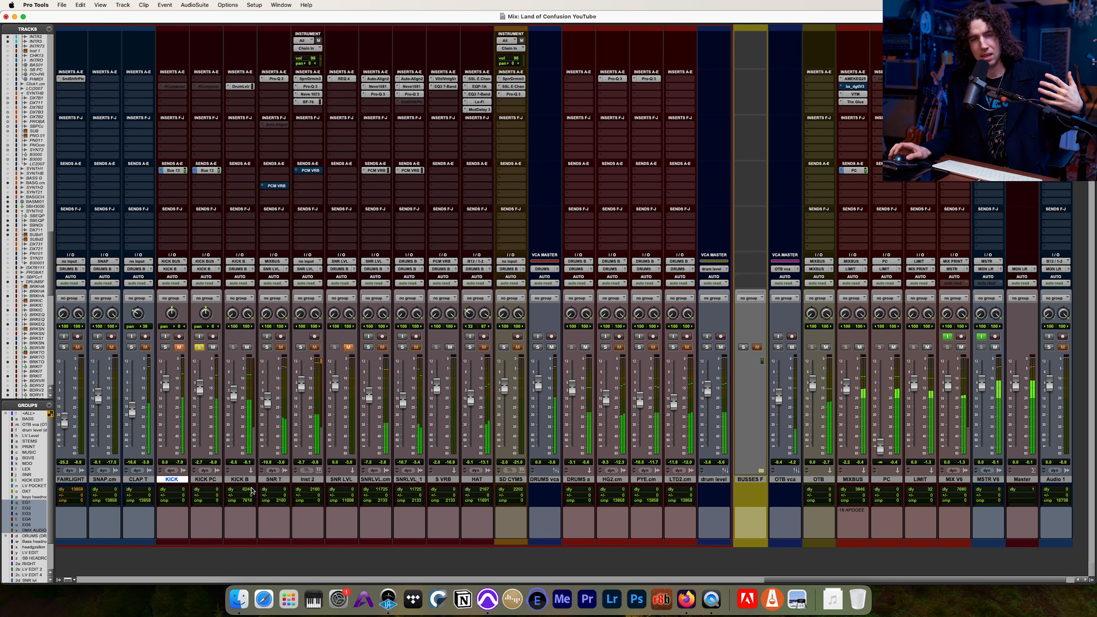
# Step: Take KICK PC out of solo and unmute the SNR LVL track
pyautogui.click(207, 479)
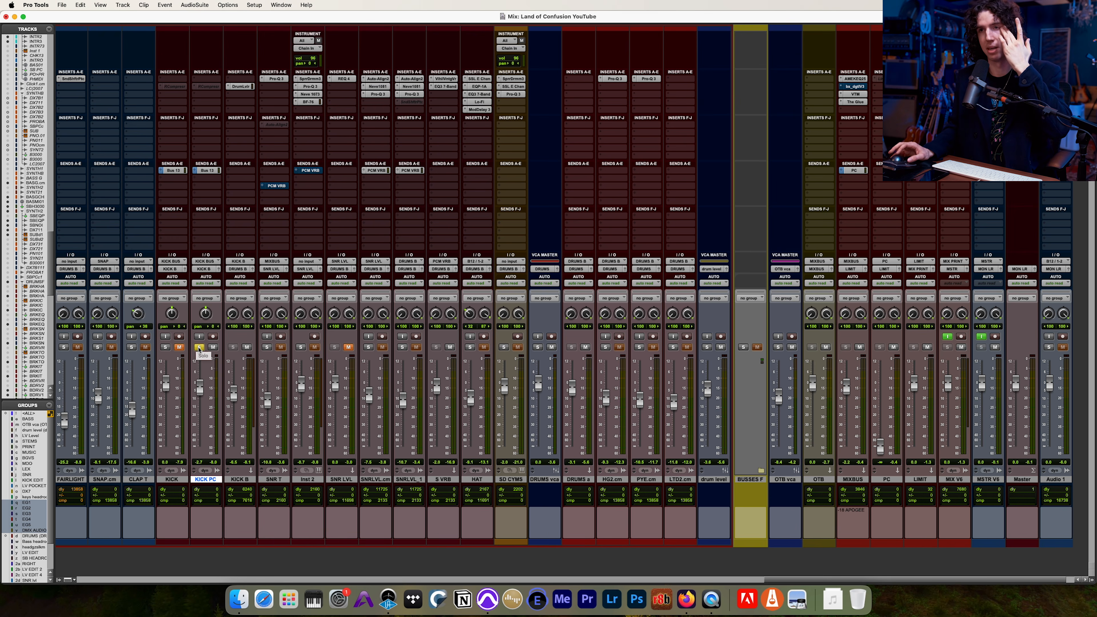
pyautogui.click(200, 347)
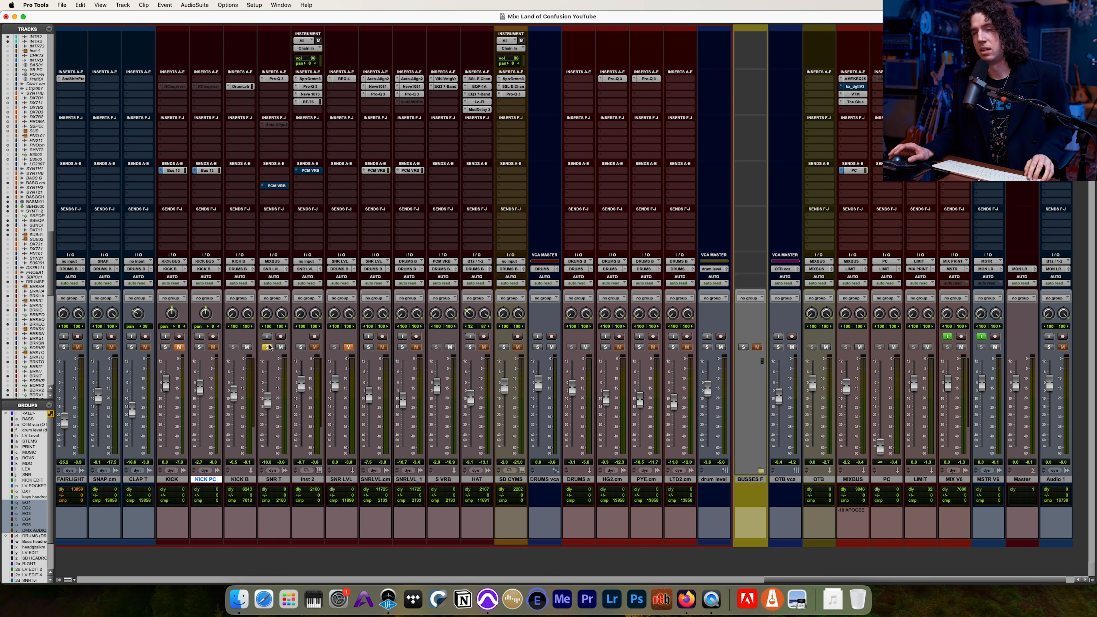
pyautogui.hscroll(1, 266, 346)
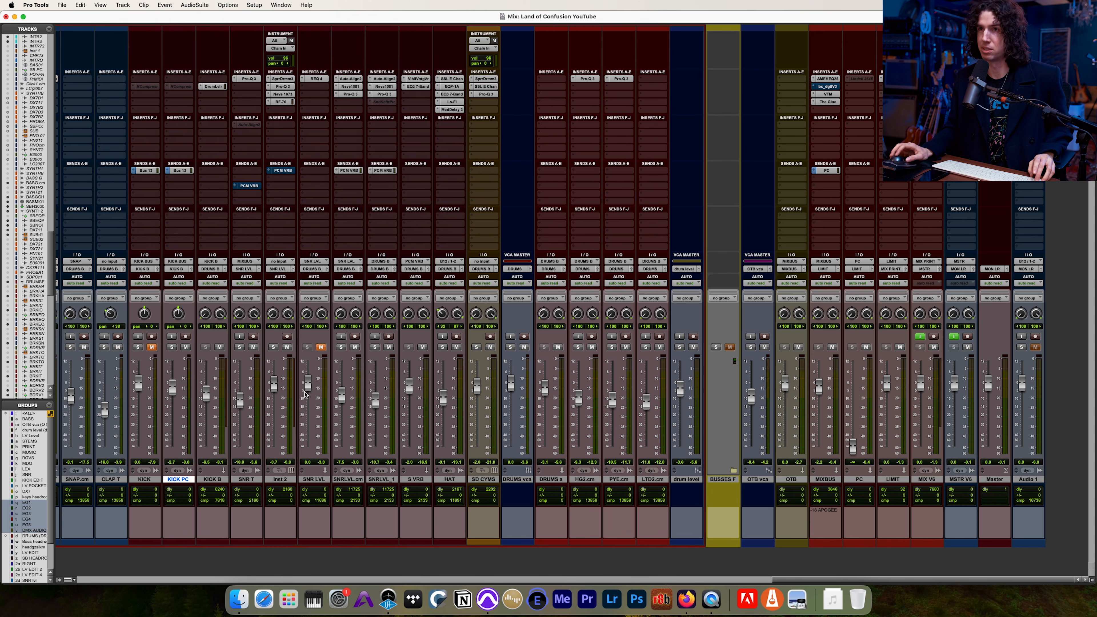
pyautogui.hscroll(-1, 304, 394)
pyautogui.click(334, 347)
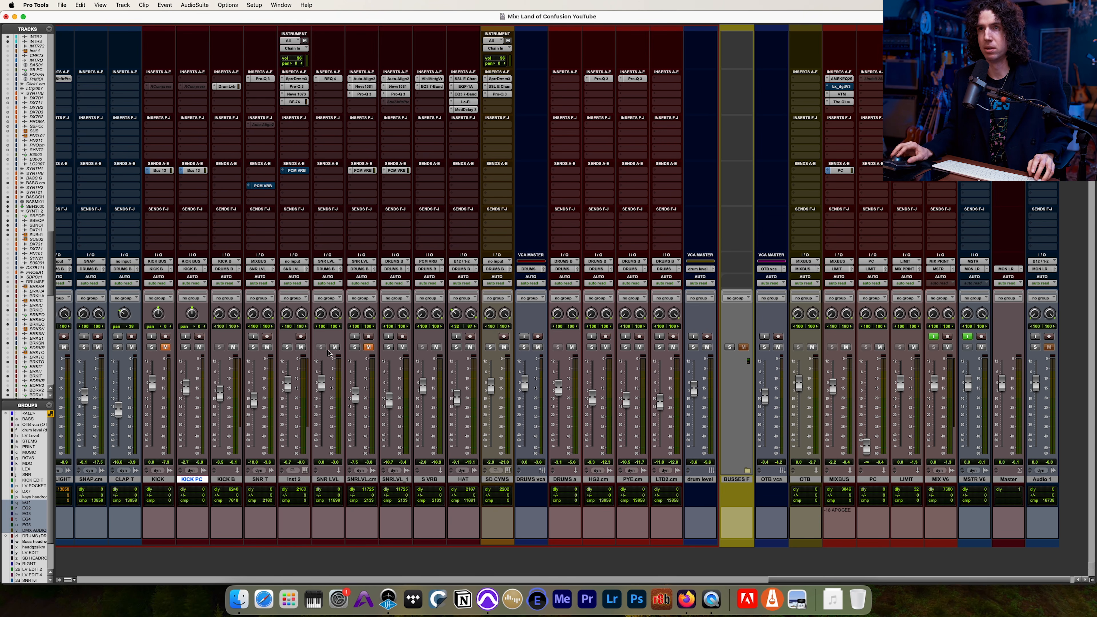
# Step: Solo the SNR T track and play the drum passage from a newly chosen place in the timeline
pyautogui.click(253, 347)
pyautogui.press('super+equal')
pyautogui.click(248, 372)
pyautogui.press('space')
pyautogui.press('super+equal')
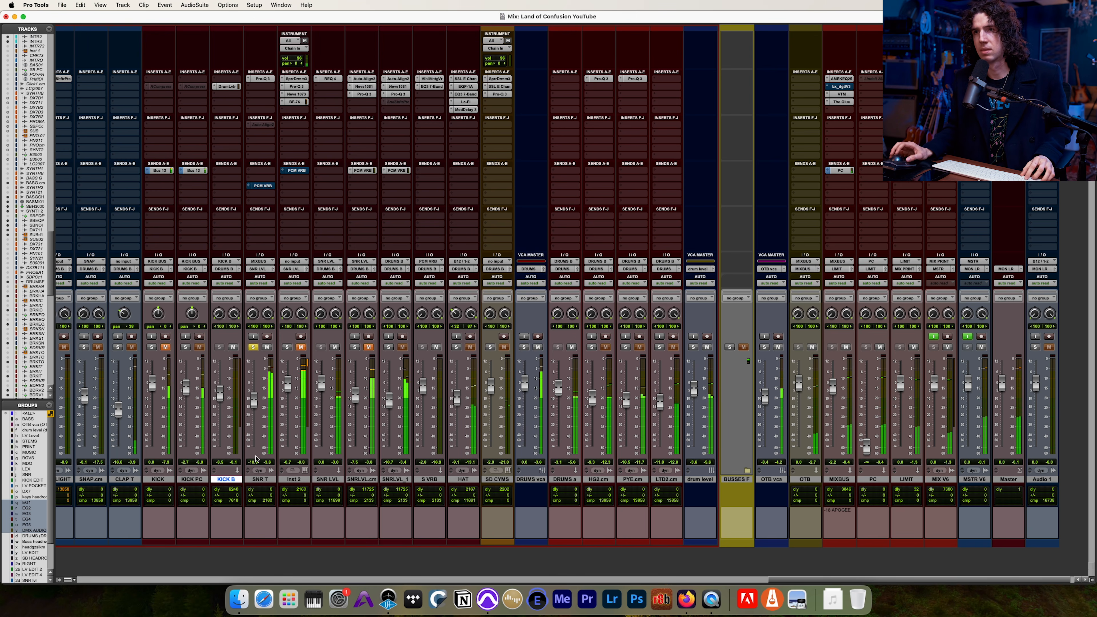
pyautogui.press('space')
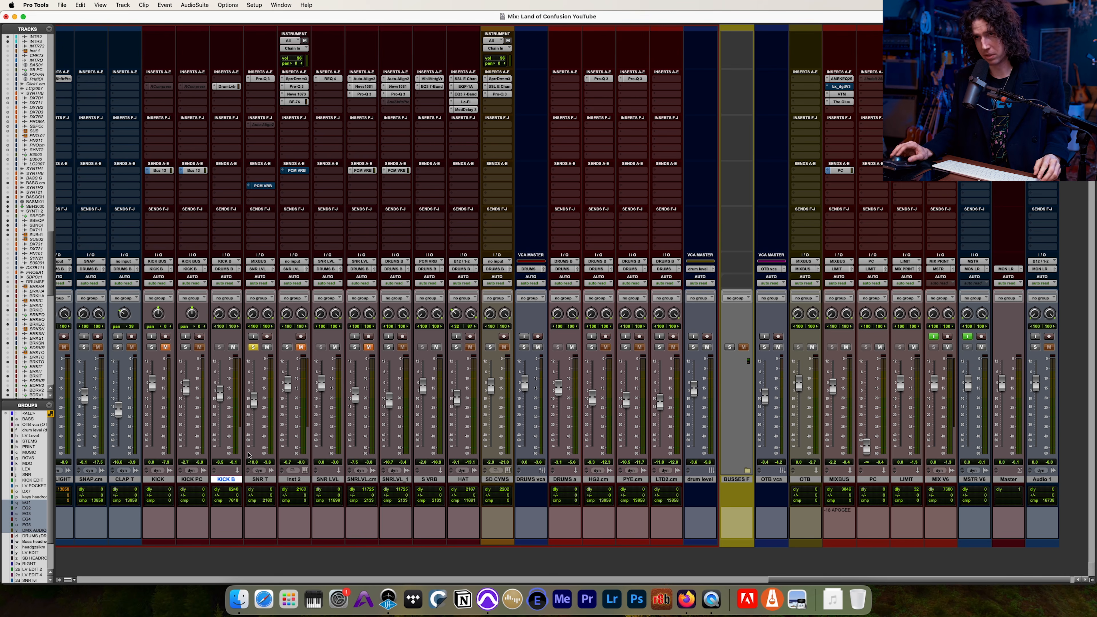
# Step: Solo Inst 2 instead of SNR T, then open its Superior Drummer 3 instrument and sound the snare
pyautogui.click(254, 347)
pyautogui.click(288, 348)
pyautogui.click(301, 348)
pyautogui.click(296, 79)
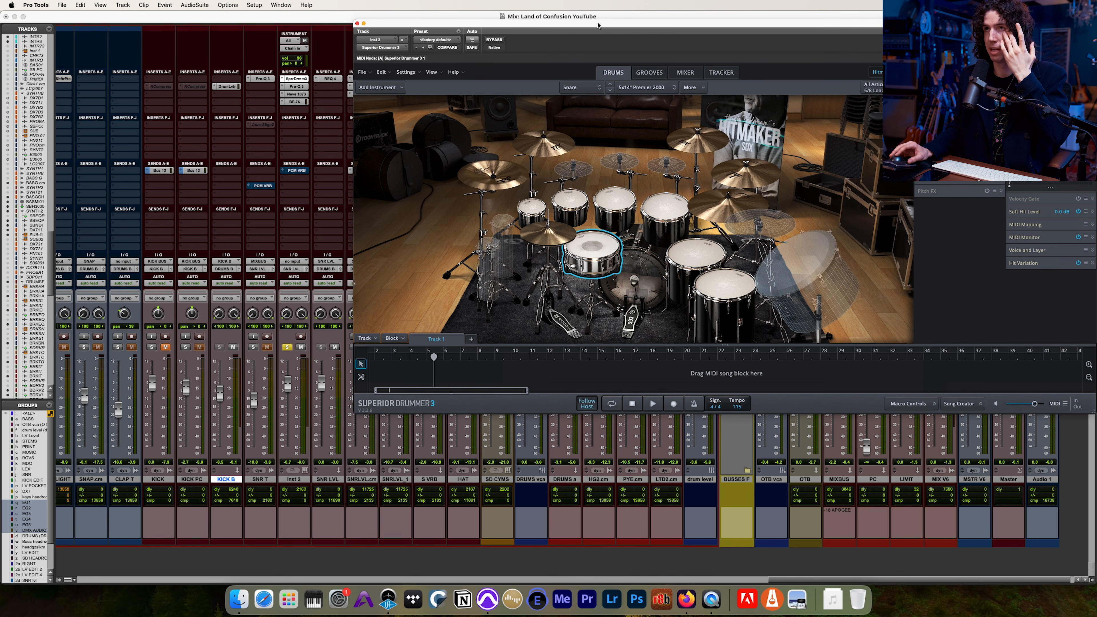
pyautogui.moveTo(598, 22); pyautogui.dragTo(497, 119)
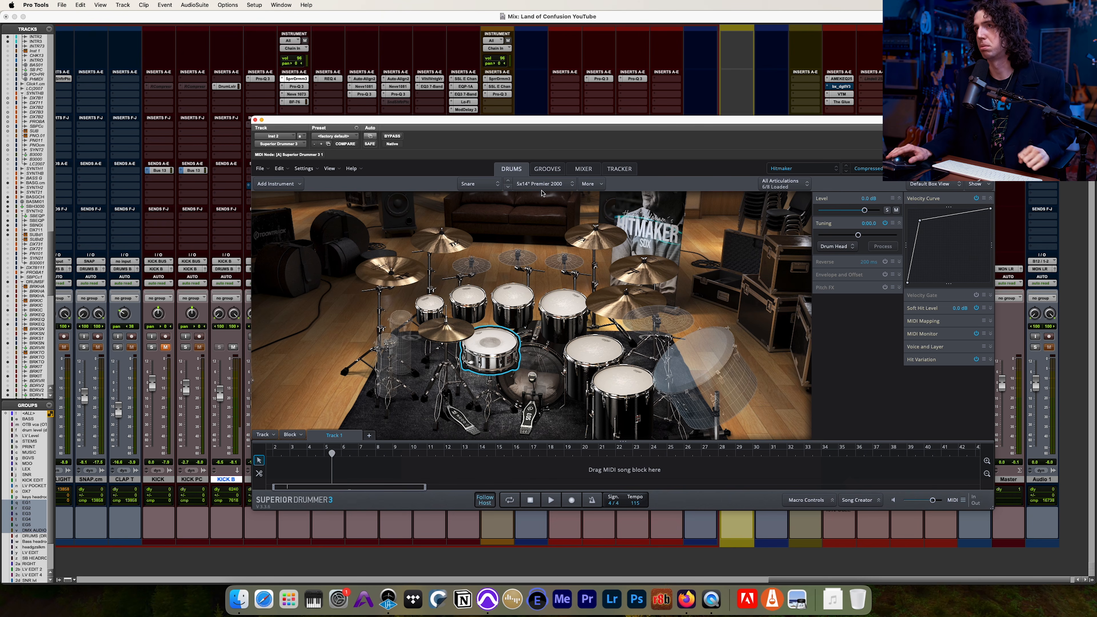
pyautogui.click(492, 340)
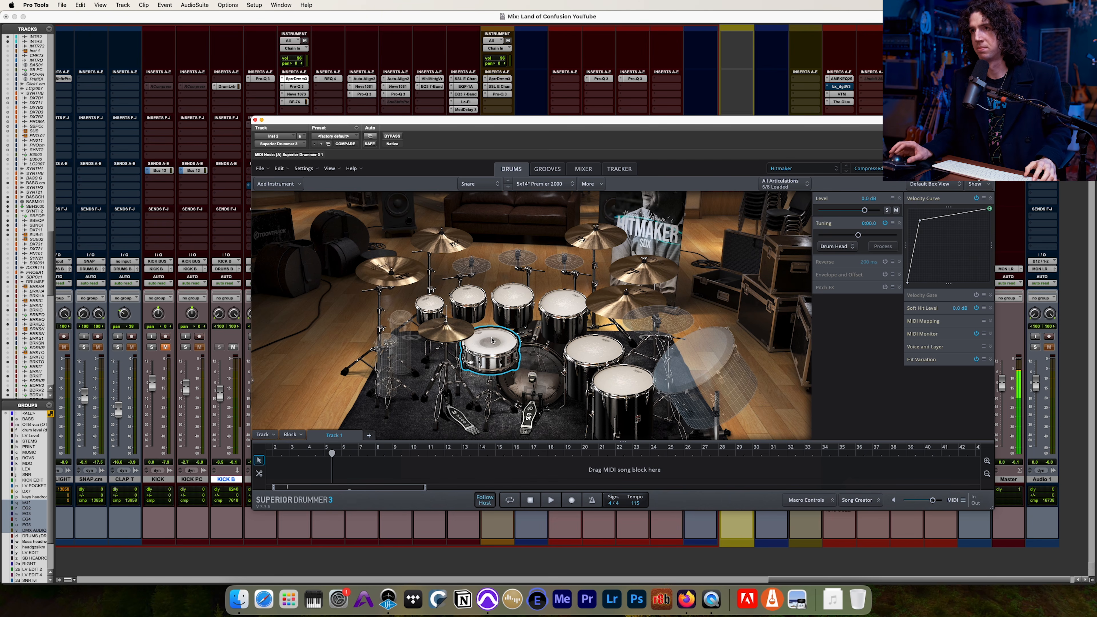
# Step: Play the soloed Inst 2 snare with the Superior Drummer window moved clear of its mixer channel
pyautogui.press('space')
pyautogui.moveTo(597, 125); pyautogui.dragTo(758, 21)
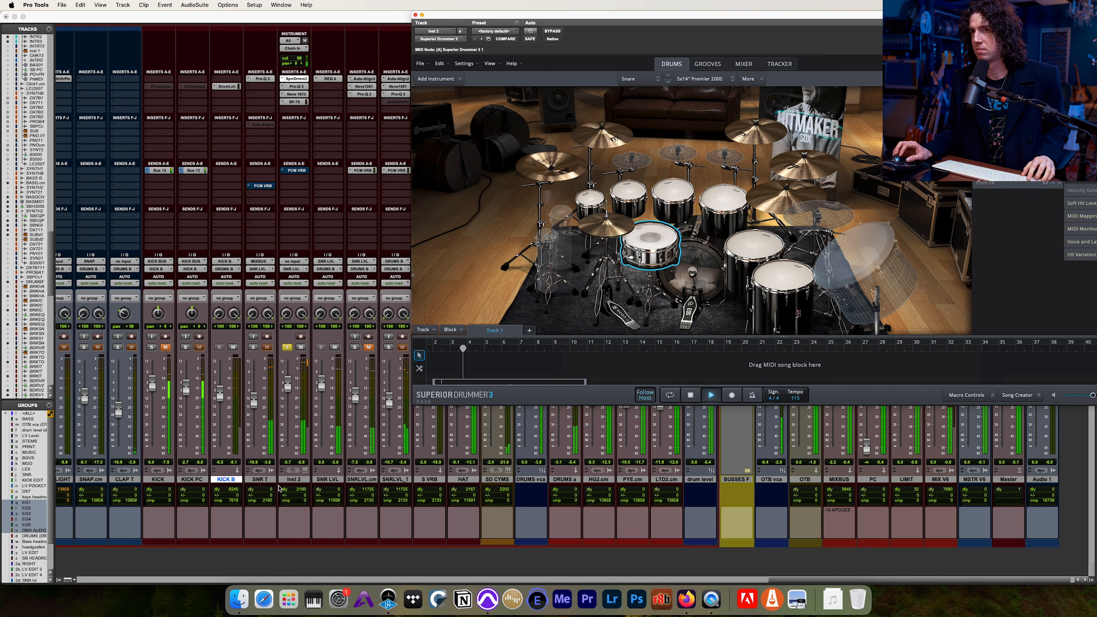
pyautogui.press('space')
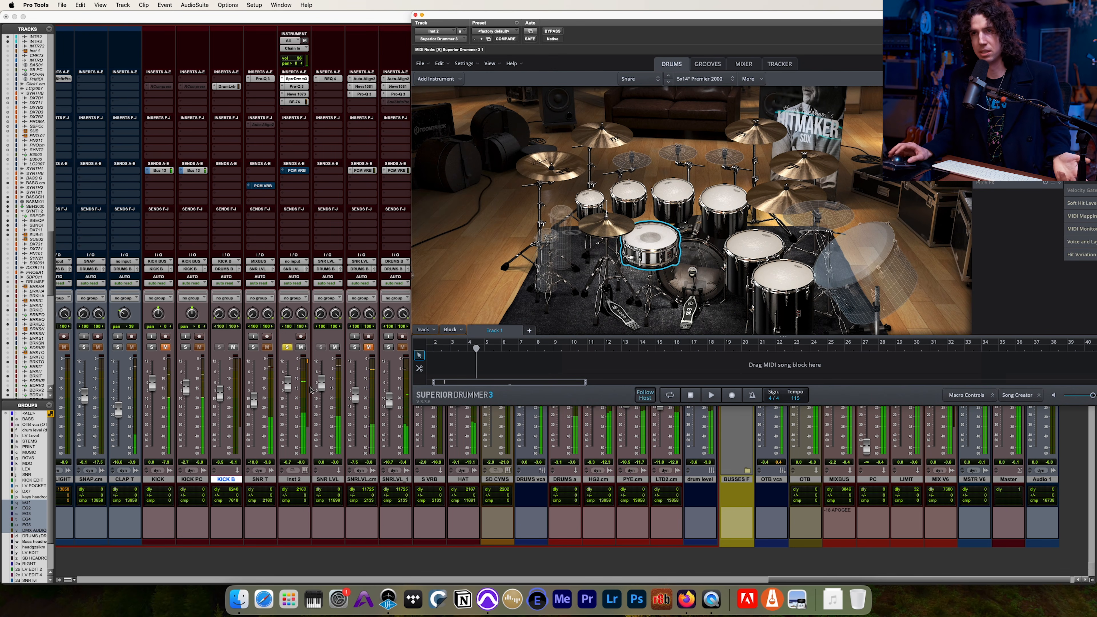
# Step: Audition SNR T and Inst 2 soloed together, then close Superior Drummer and clear both solos
pyautogui.click(255, 348)
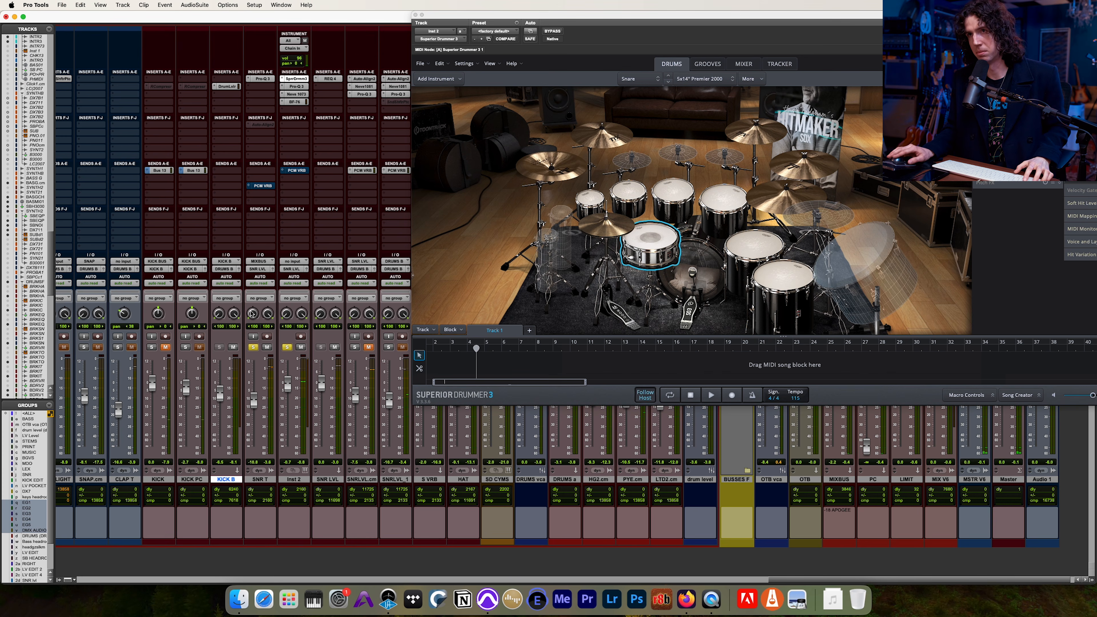
pyautogui.press('space')
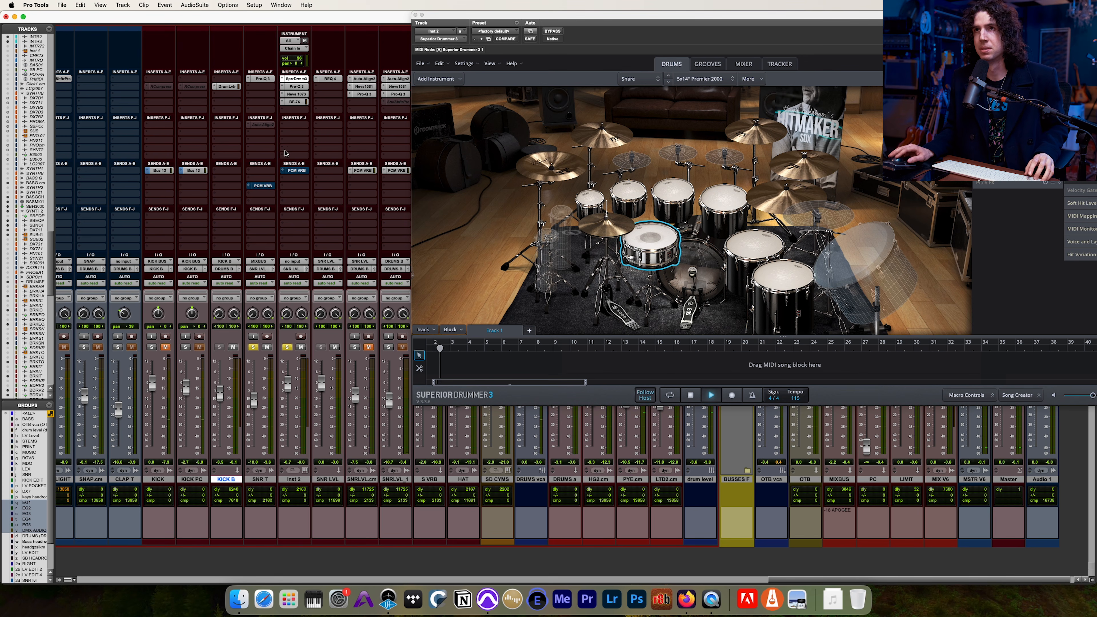
pyautogui.hscroll(2, 255, 242)
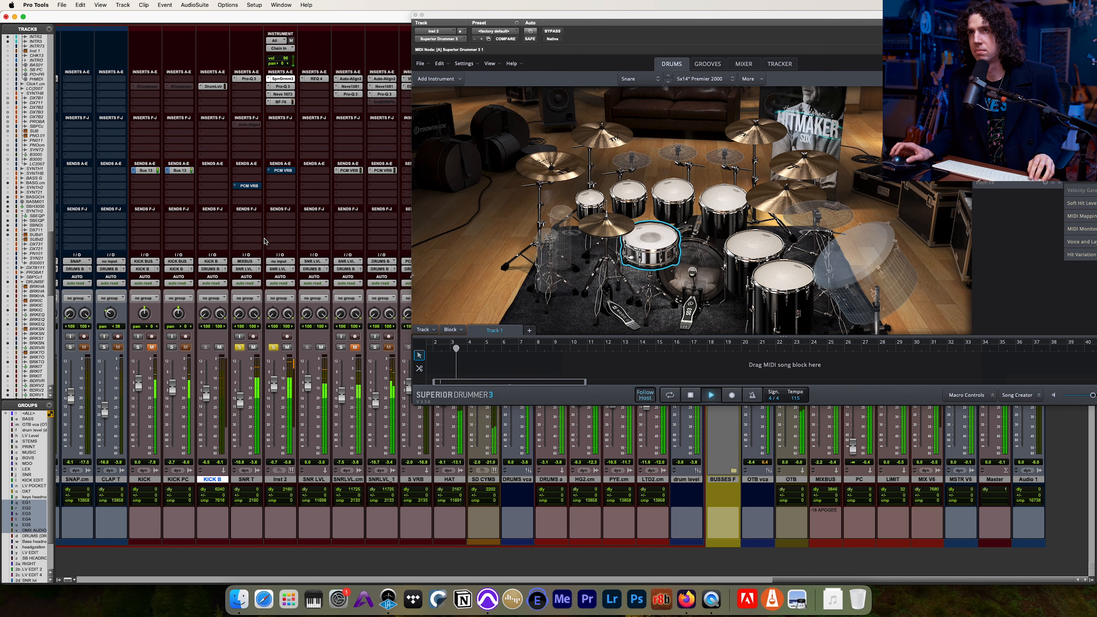
pyautogui.press('space')
pyautogui.click(288, 80)
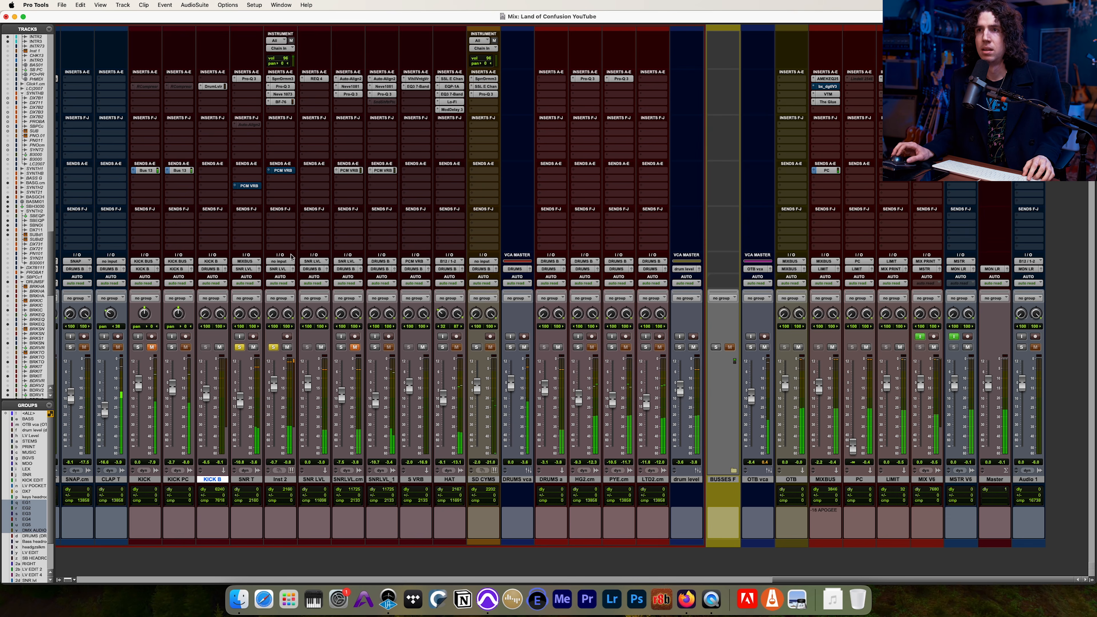
pyautogui.click(273, 347)
pyautogui.click(242, 347)
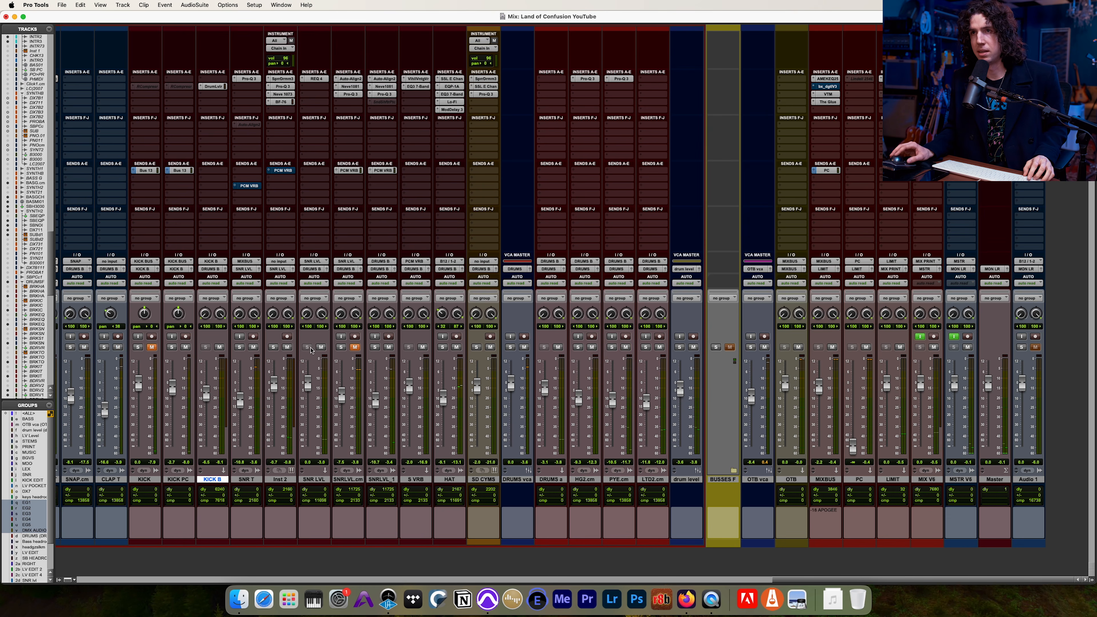
# Step: Audition SNRLVL.cm and the SNRLVL track beside it in solo, first one at a time and then together
pyautogui.click(341, 347)
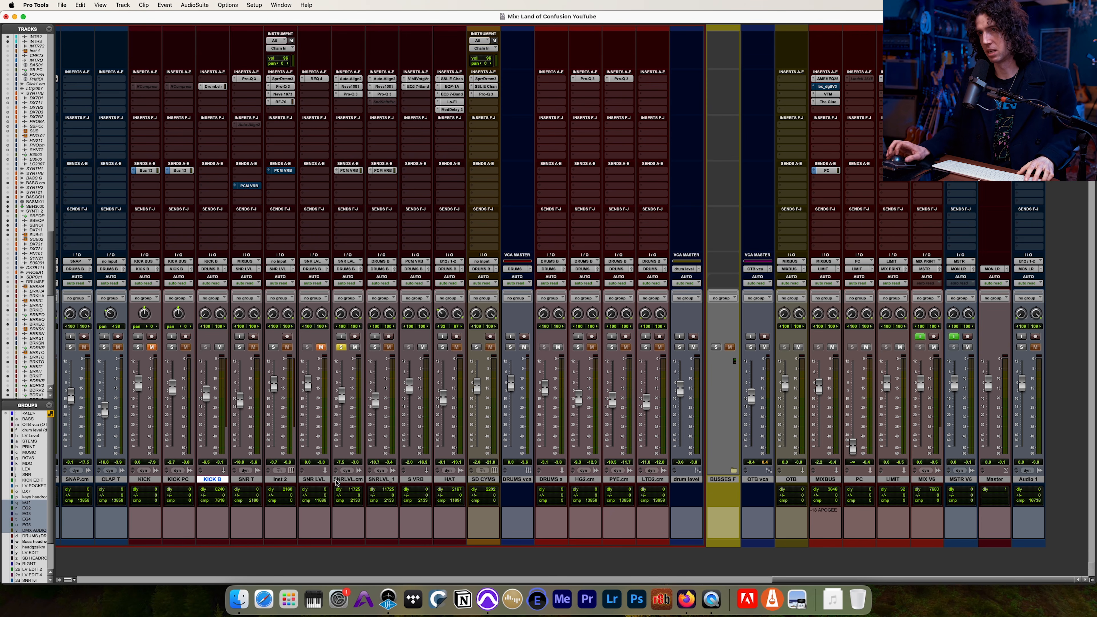
pyautogui.press('space')
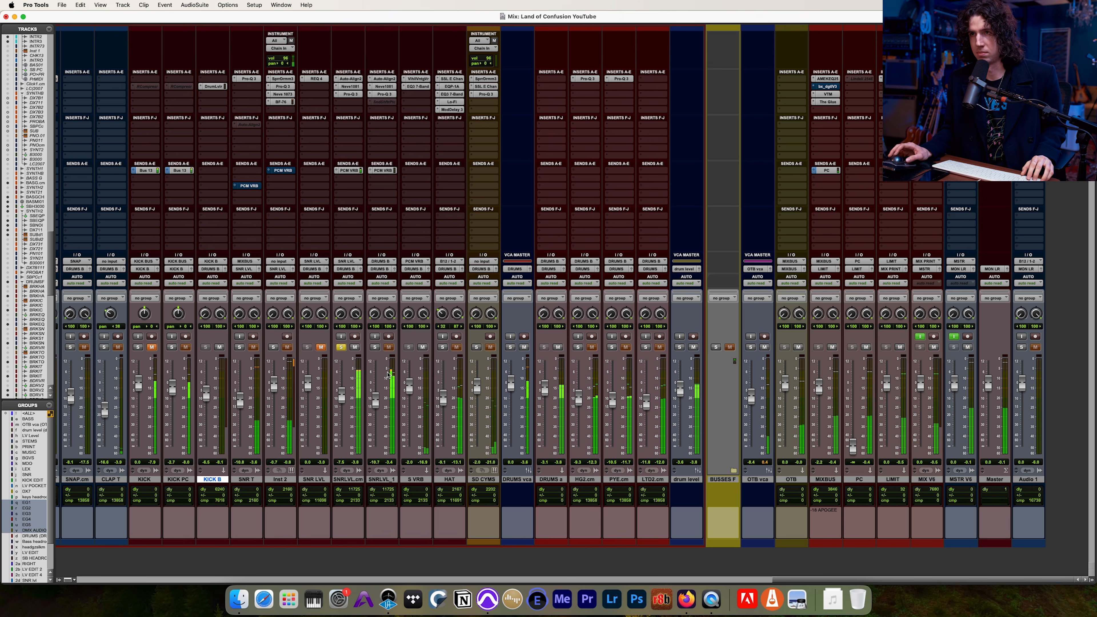
pyautogui.click(375, 348)
pyautogui.click(341, 347)
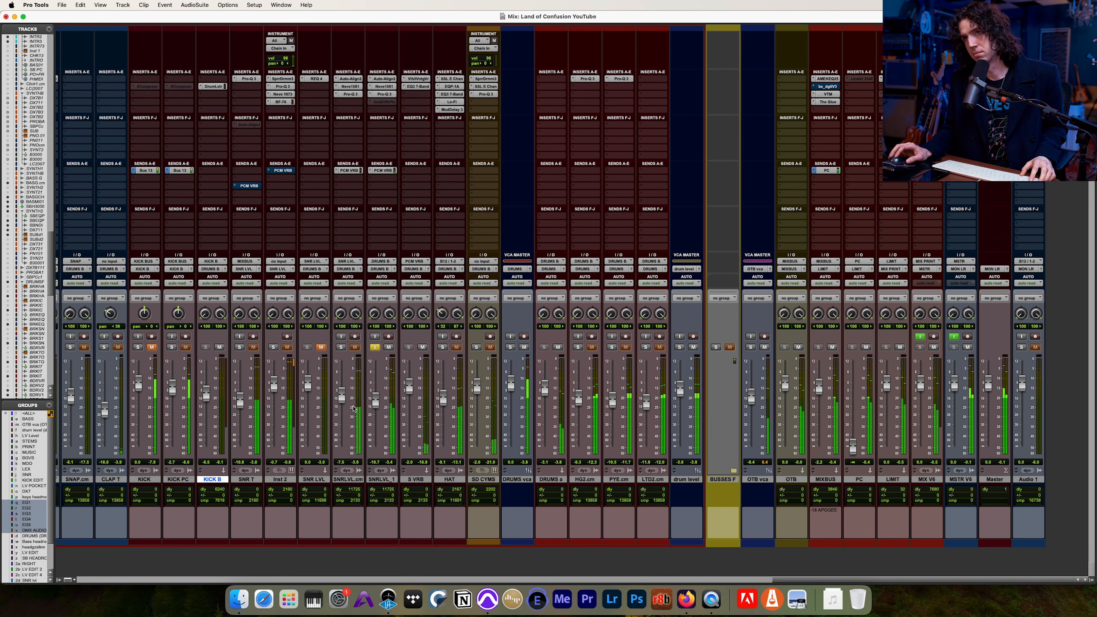
pyautogui.click(341, 347)
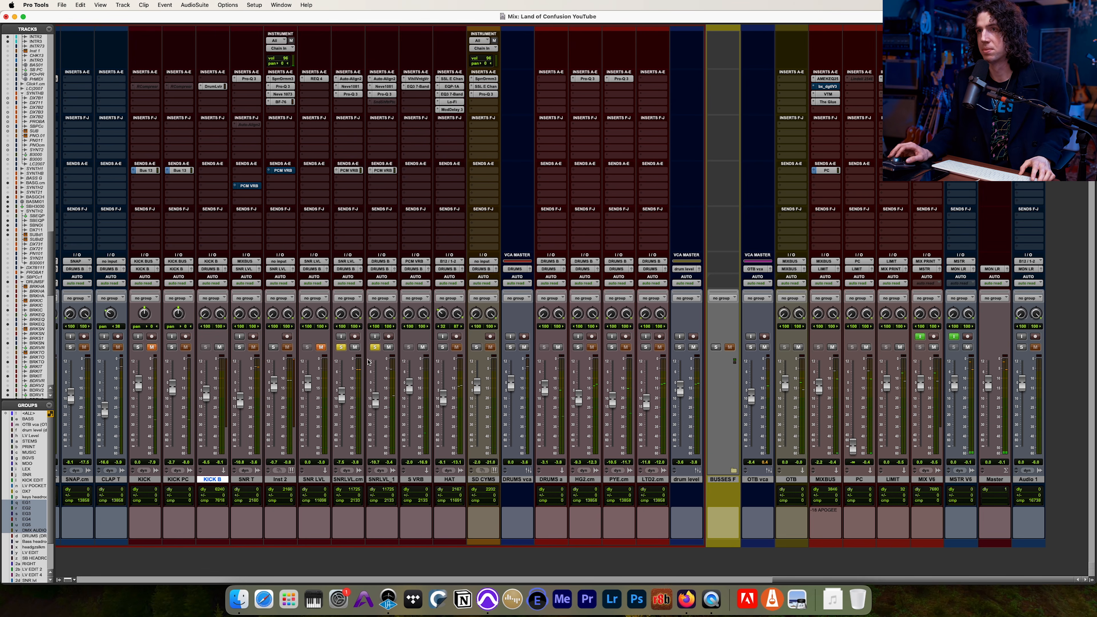
pyautogui.hscroll(-4, 380, 411)
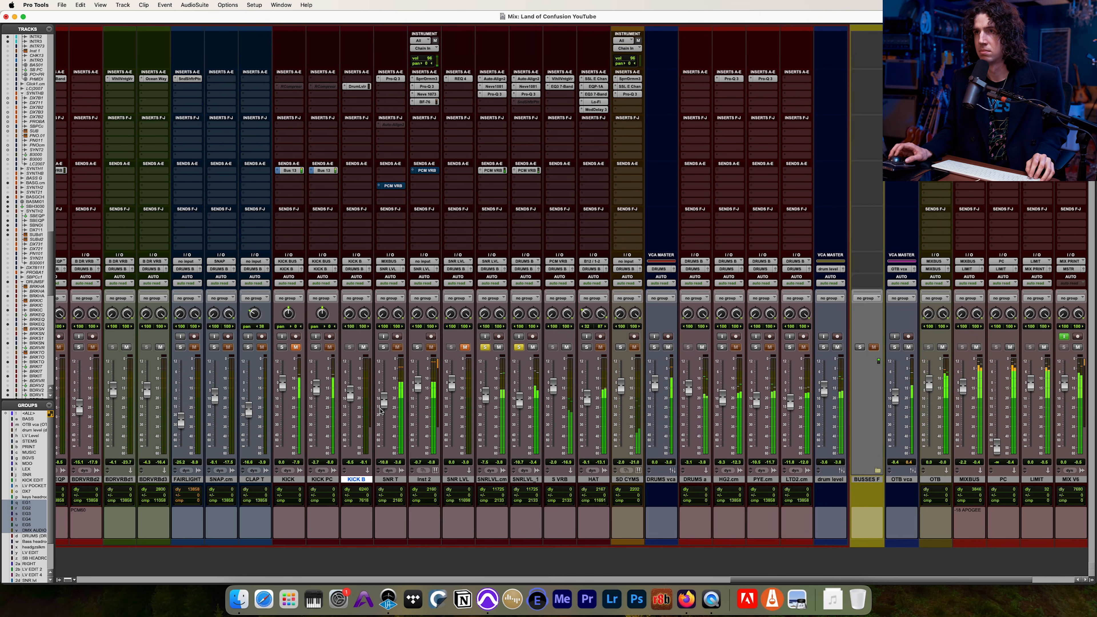
pyautogui.hscroll(3, 388, 476)
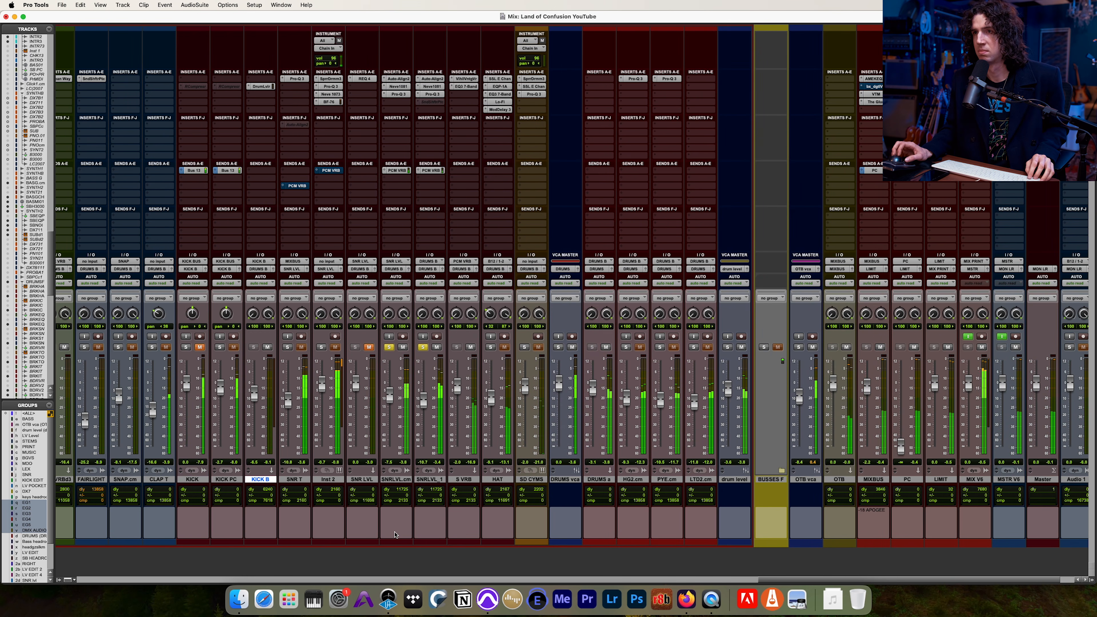
pyautogui.press('space')
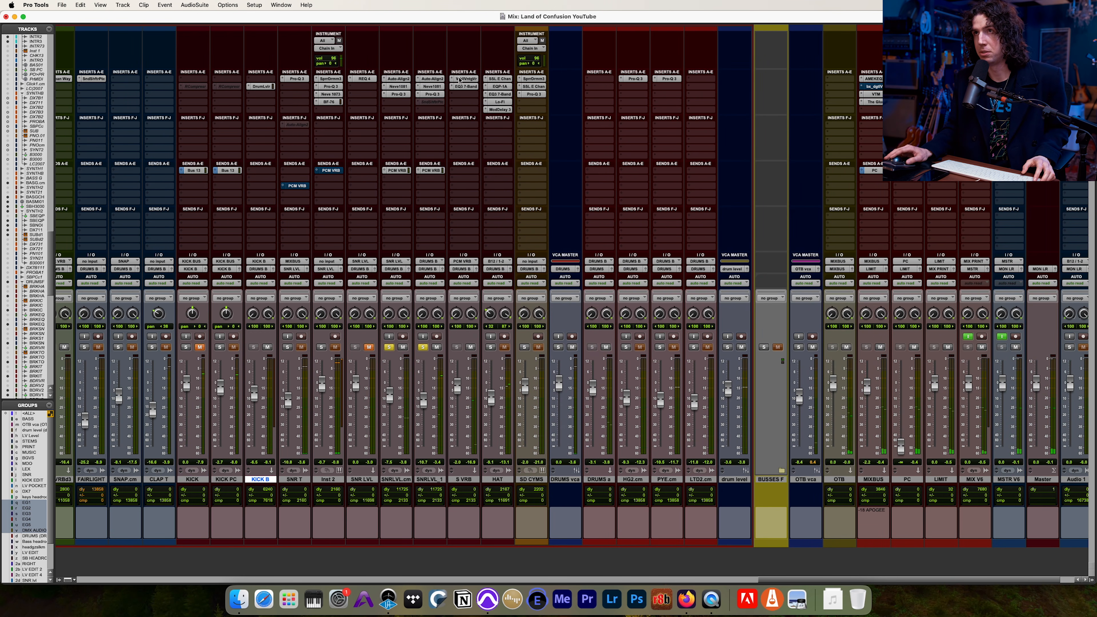
# Step: Inspect ValhallaVintageVerb on S VRB and compare the snares with the reverb track muted and unmuted during playback
pyautogui.click(459, 79)
pyautogui.moveTo(536, 23); pyautogui.dragTo(644, 54)
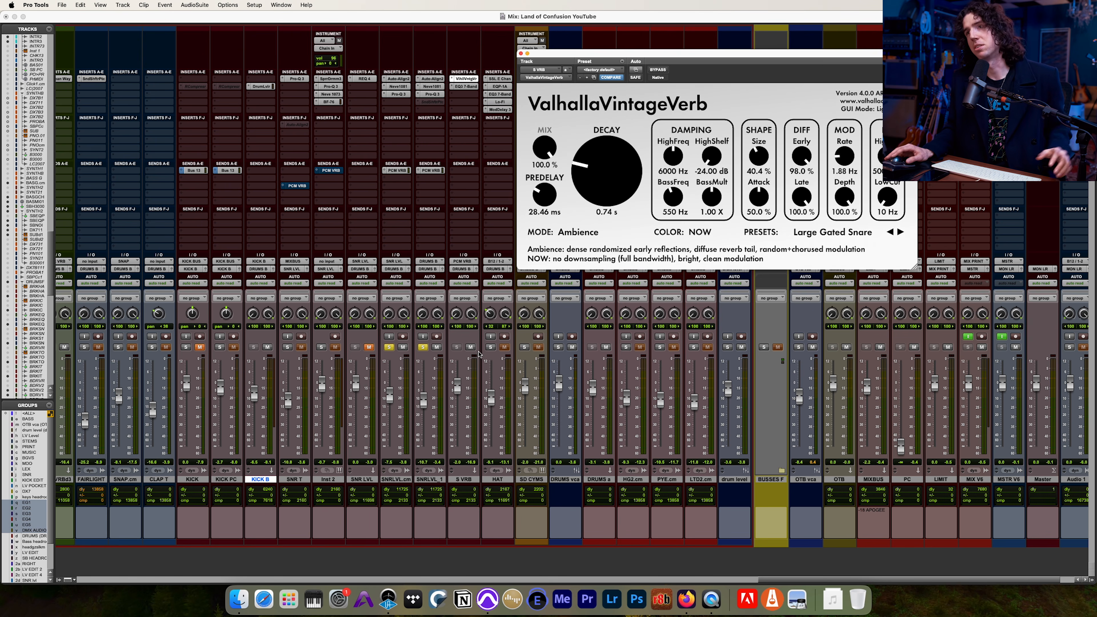
pyautogui.click(471, 341)
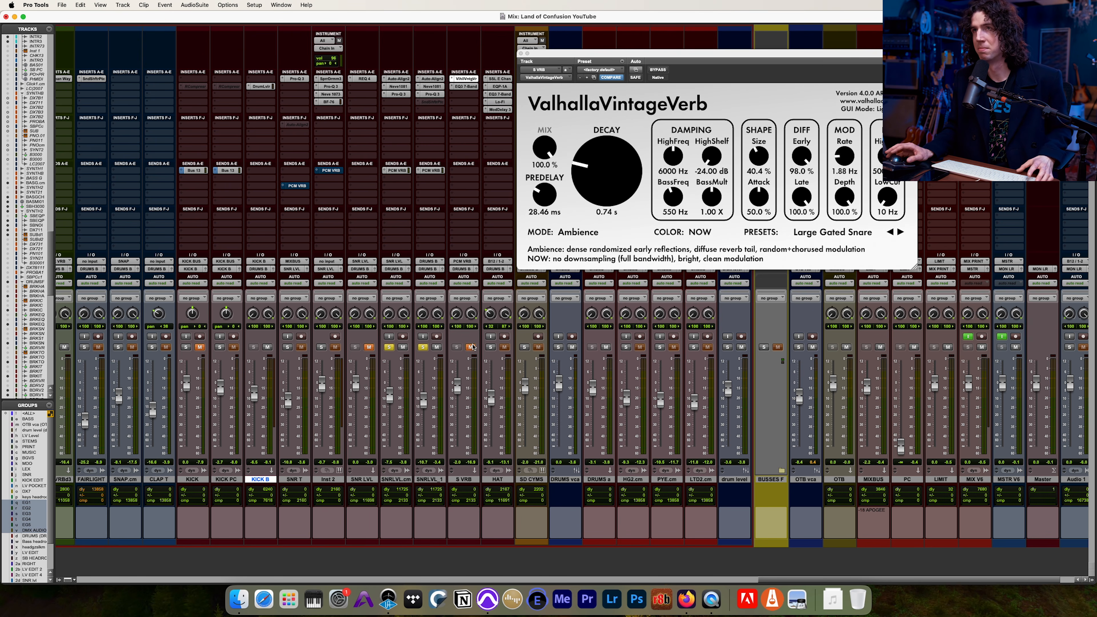
pyautogui.click(471, 347)
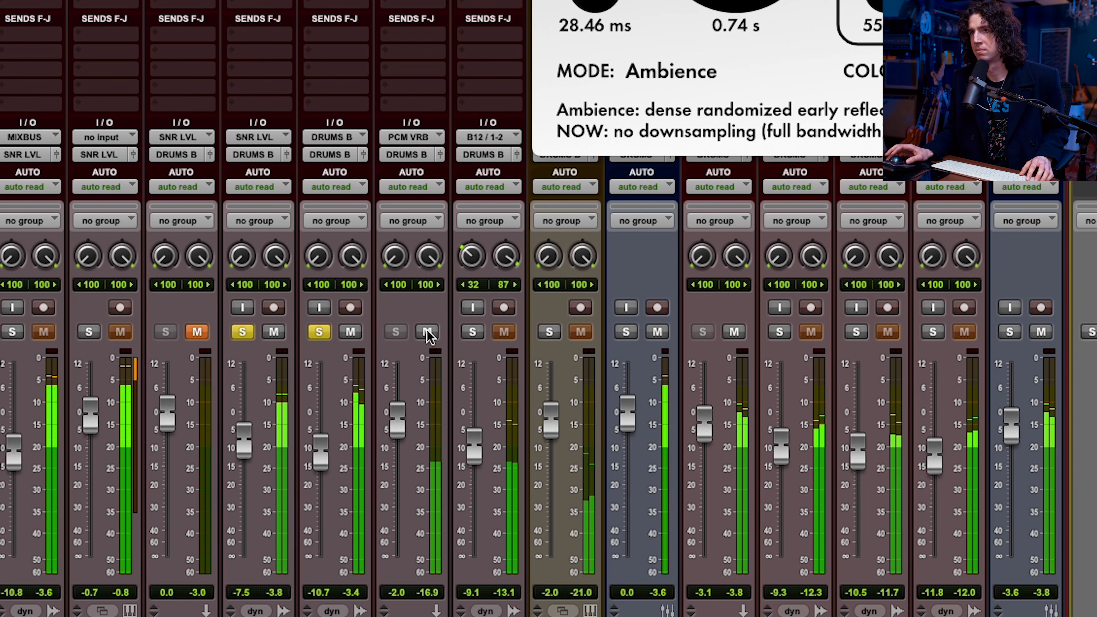
pyautogui.click(426, 332)
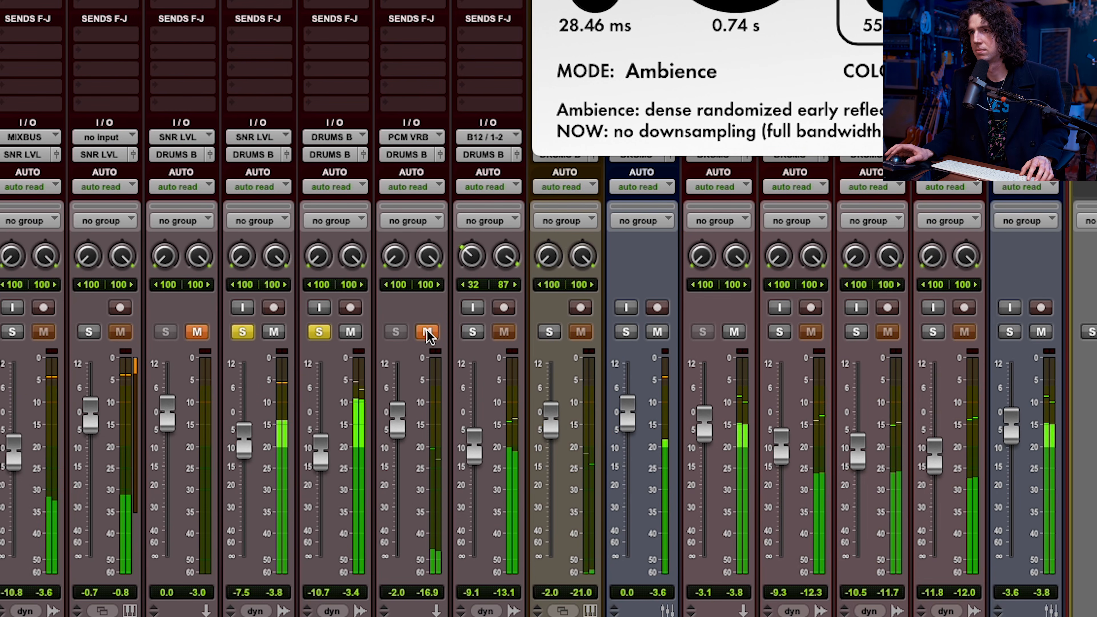
pyautogui.click(427, 331)
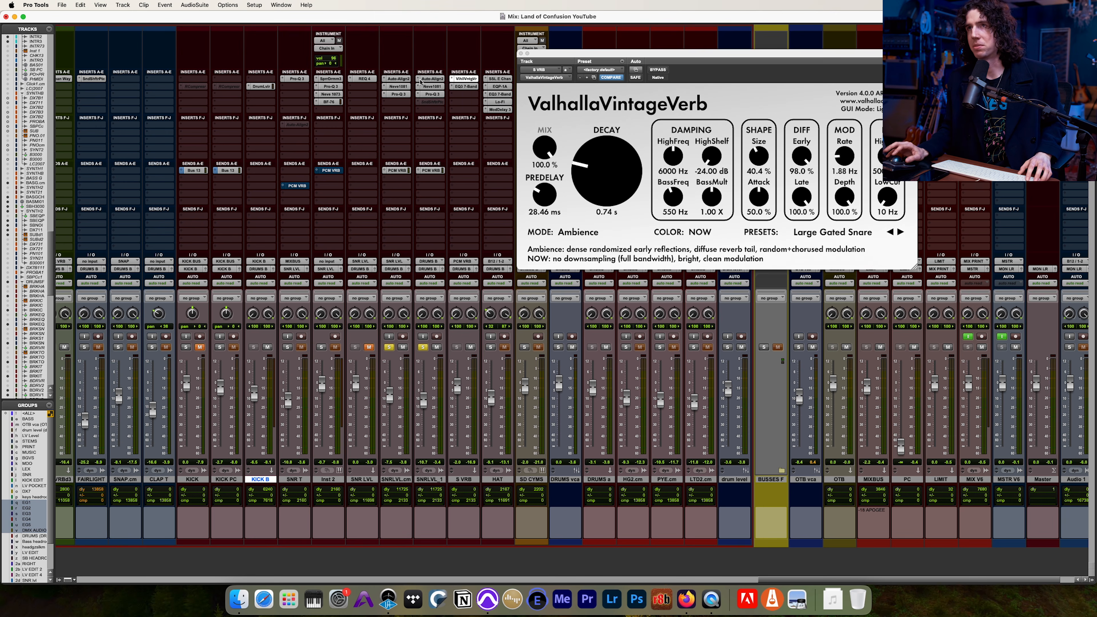
pyautogui.click(466, 79)
# Step: Solo and select the CLAP T track
pyautogui.hscroll(-5, 325, 449)
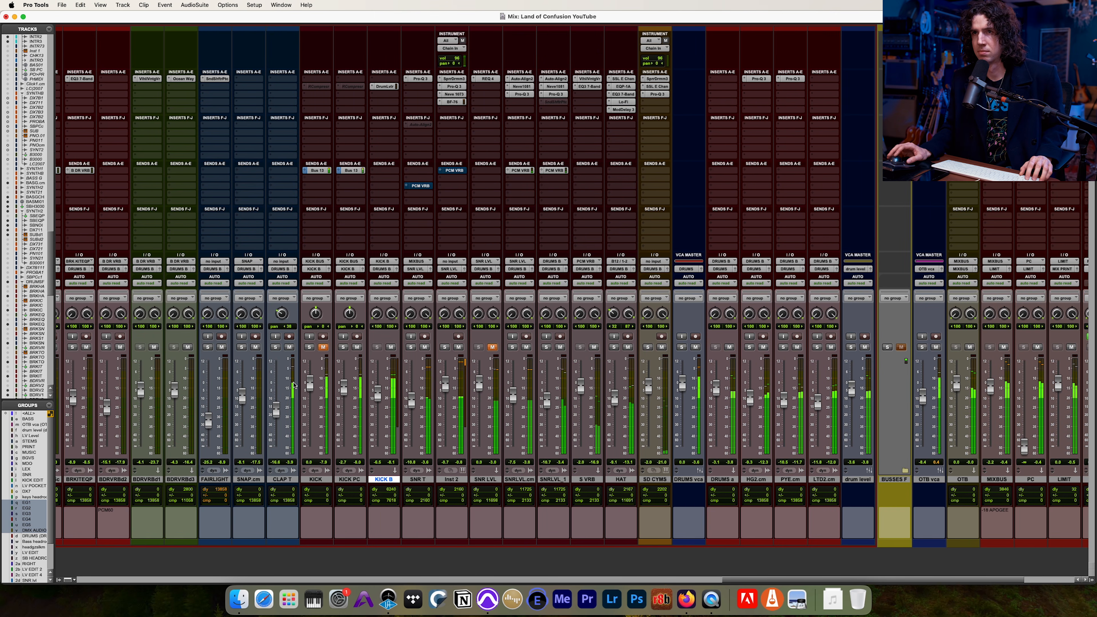
pyautogui.click(275, 347)
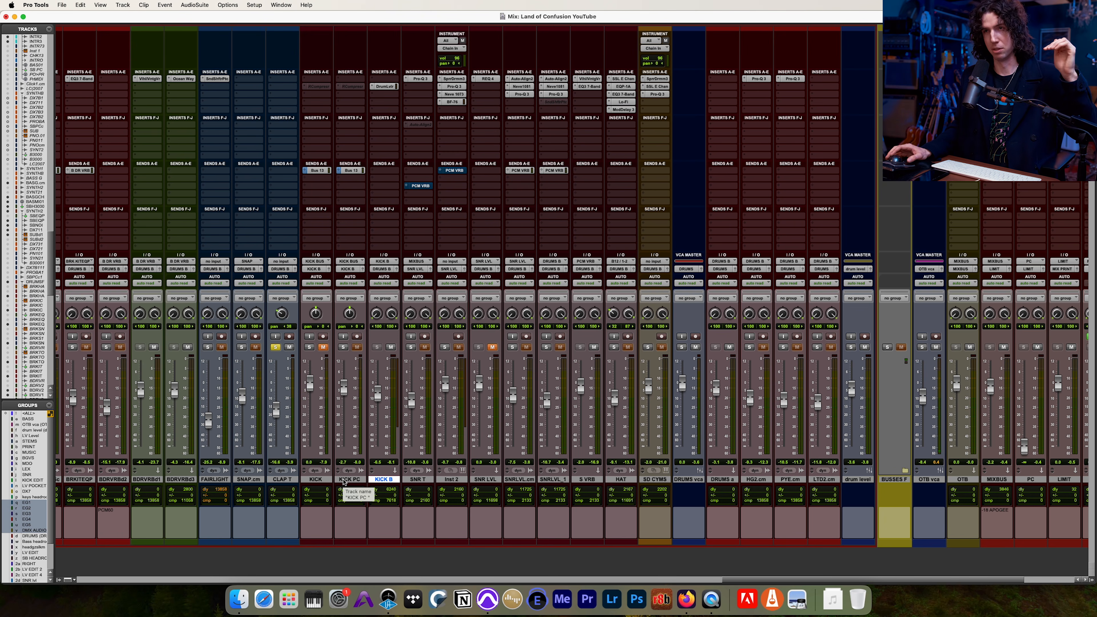
pyautogui.click(282, 479)
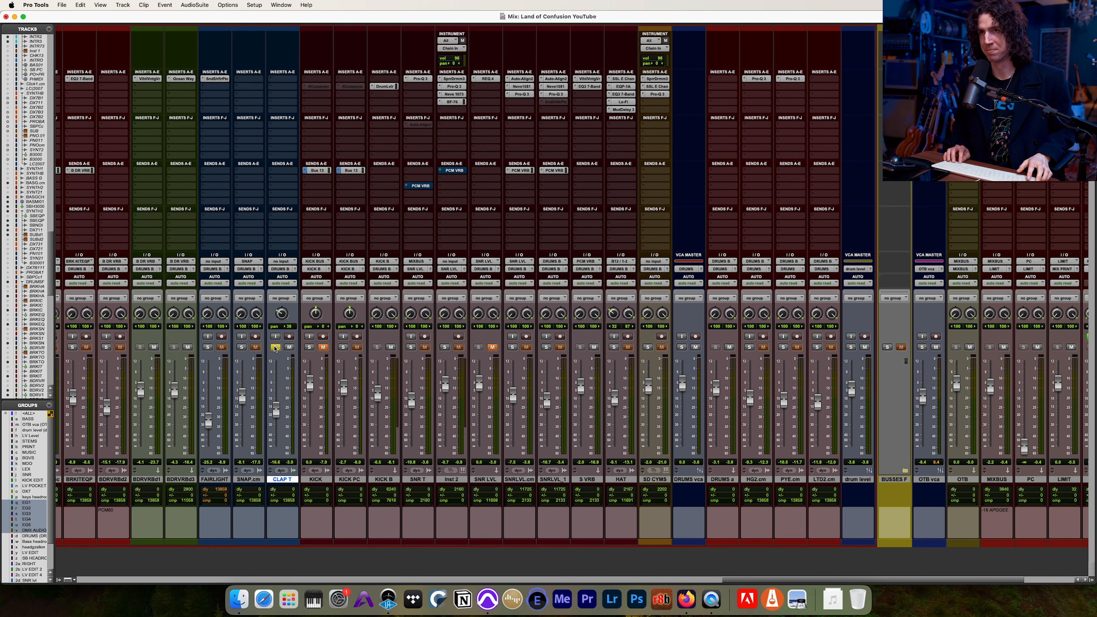
# Step: Solo the DRUMS F folder in place of CLAP T and follow the kick and snare channels during playback
pyautogui.hscroll(-5, 297, 382)
pyautogui.hscroll(-1, 296, 382)
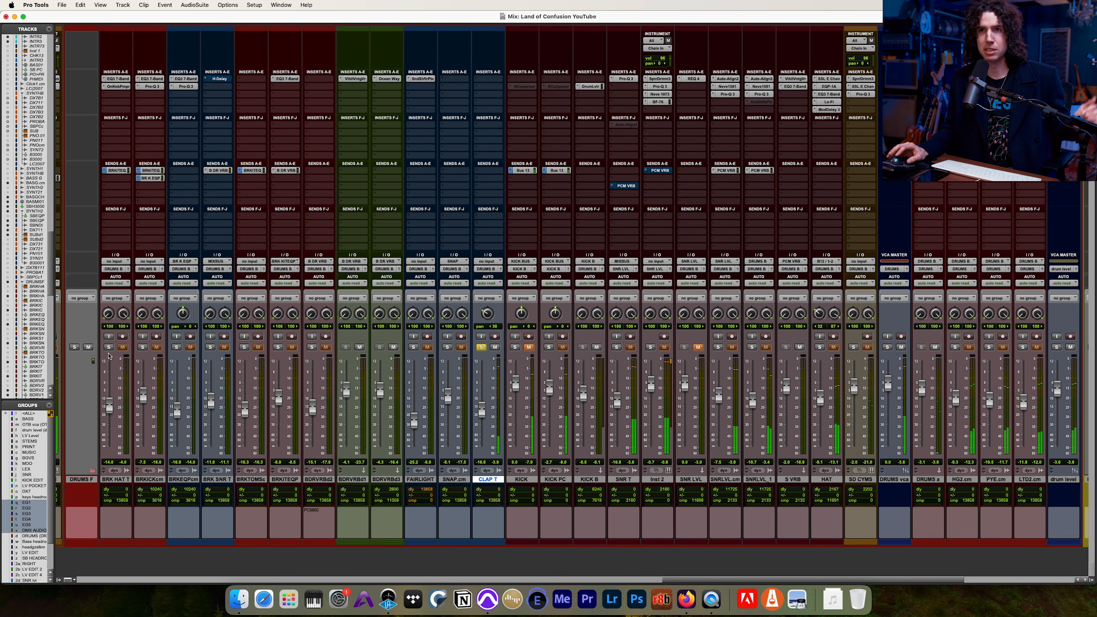
pyautogui.click(75, 348)
pyautogui.hscroll(2, 464, 316)
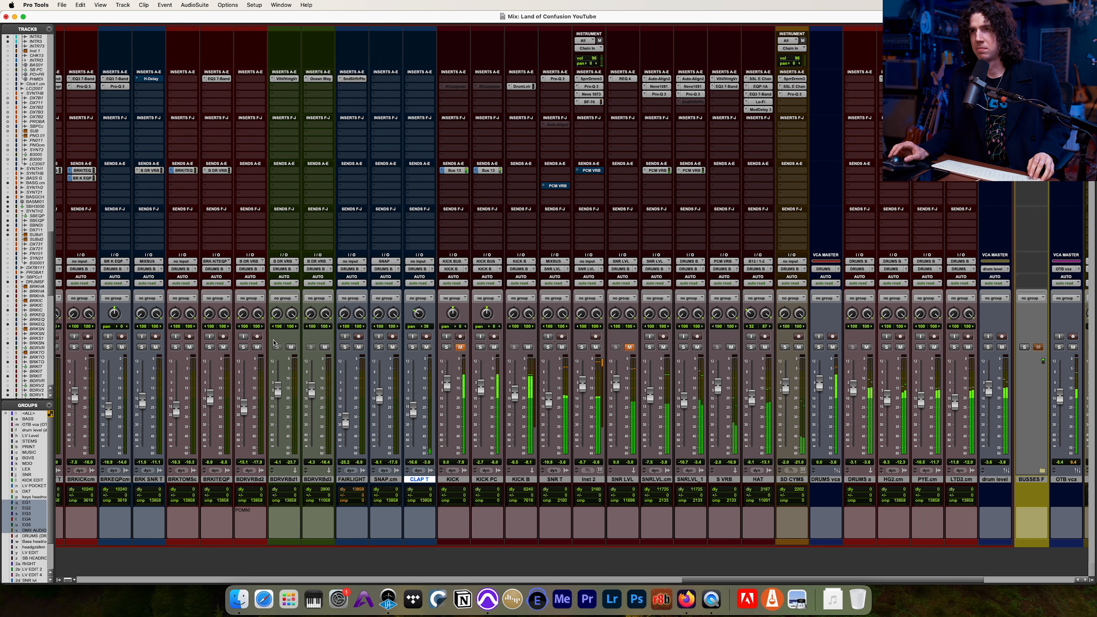
pyautogui.hscroll(1, 471, 314)
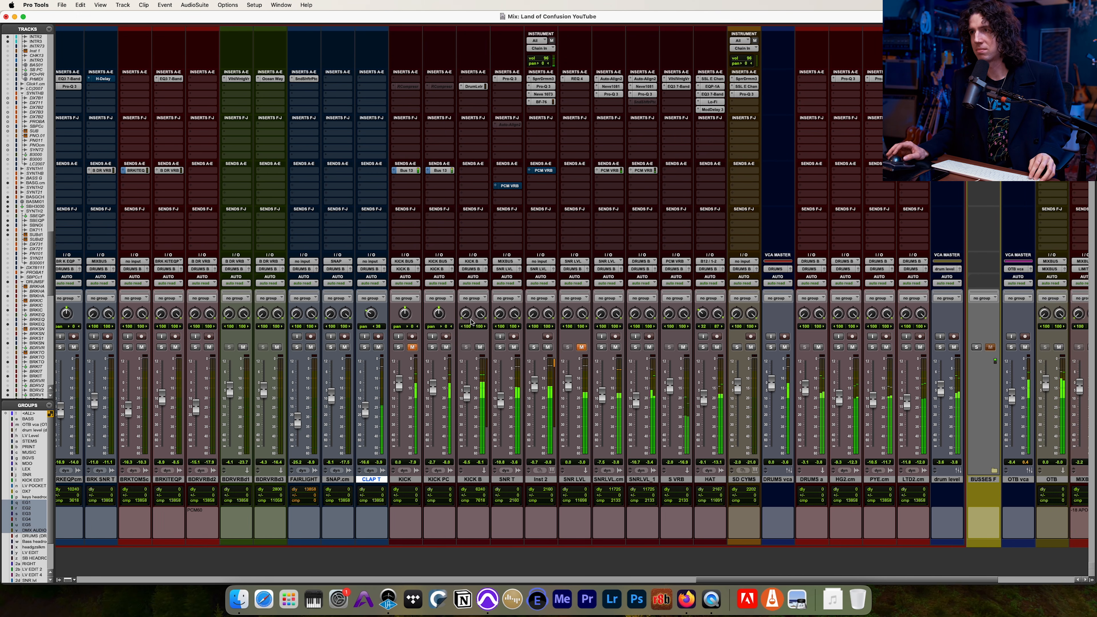
pyautogui.hscroll(1, 473, 318)
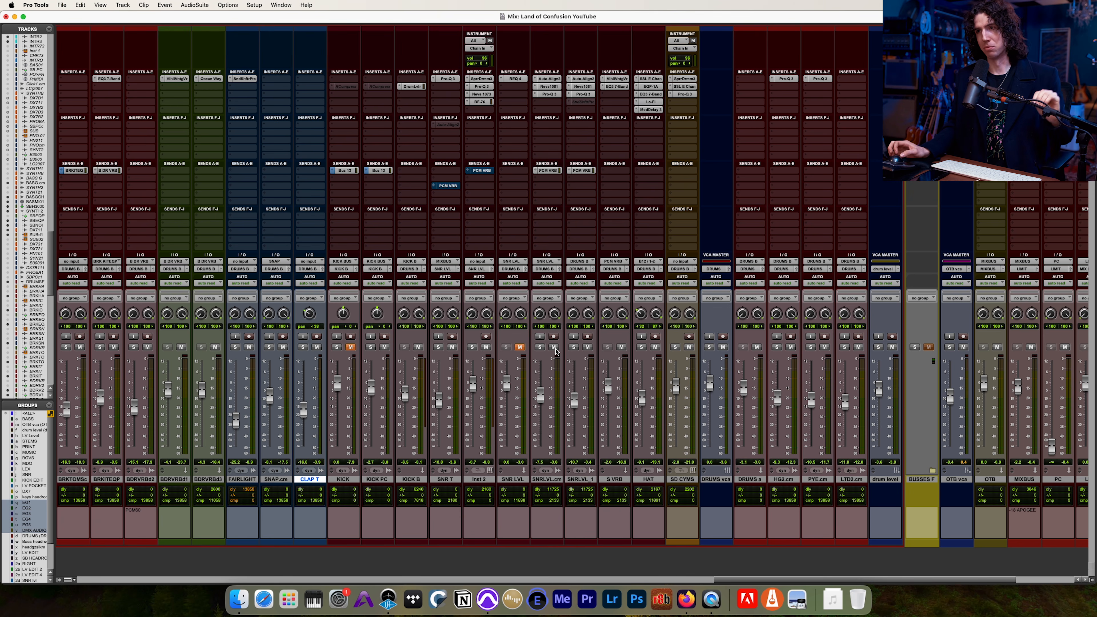
# Step: Compare the drums with CLAP T muted and unmuted during playback
pyautogui.click(315, 347)
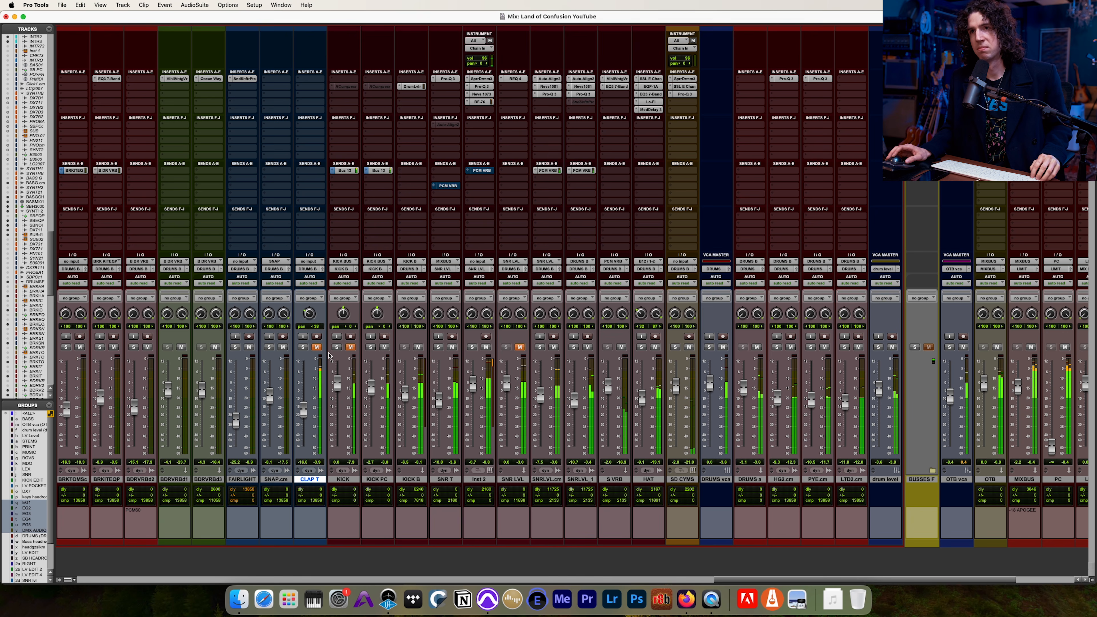
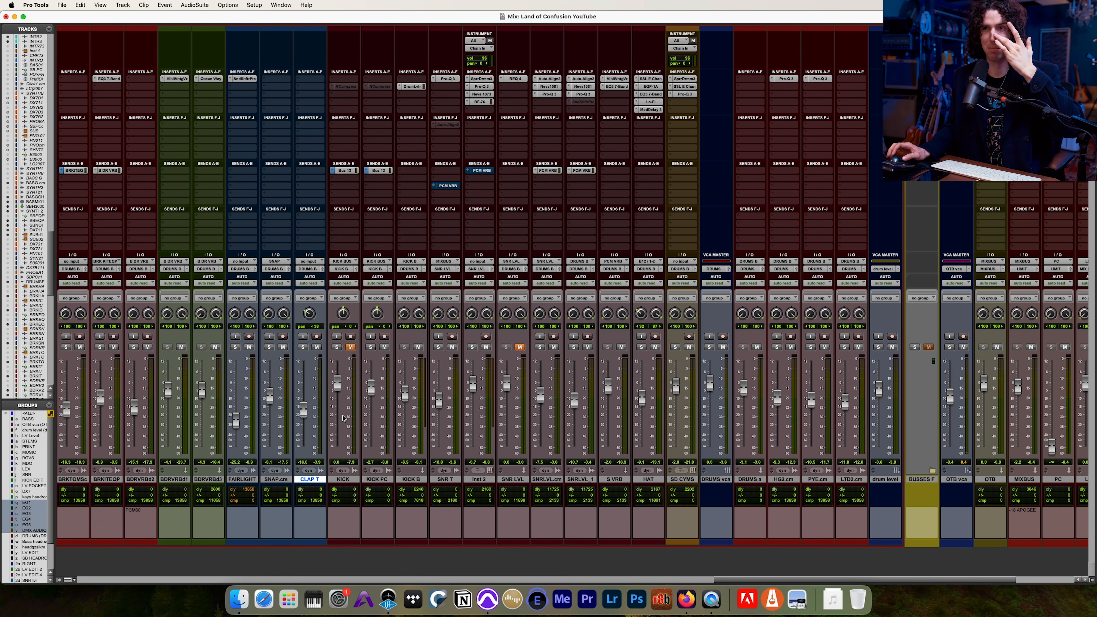
pyautogui.moveTo(741, 584); pyautogui.dragTo(739, 584)
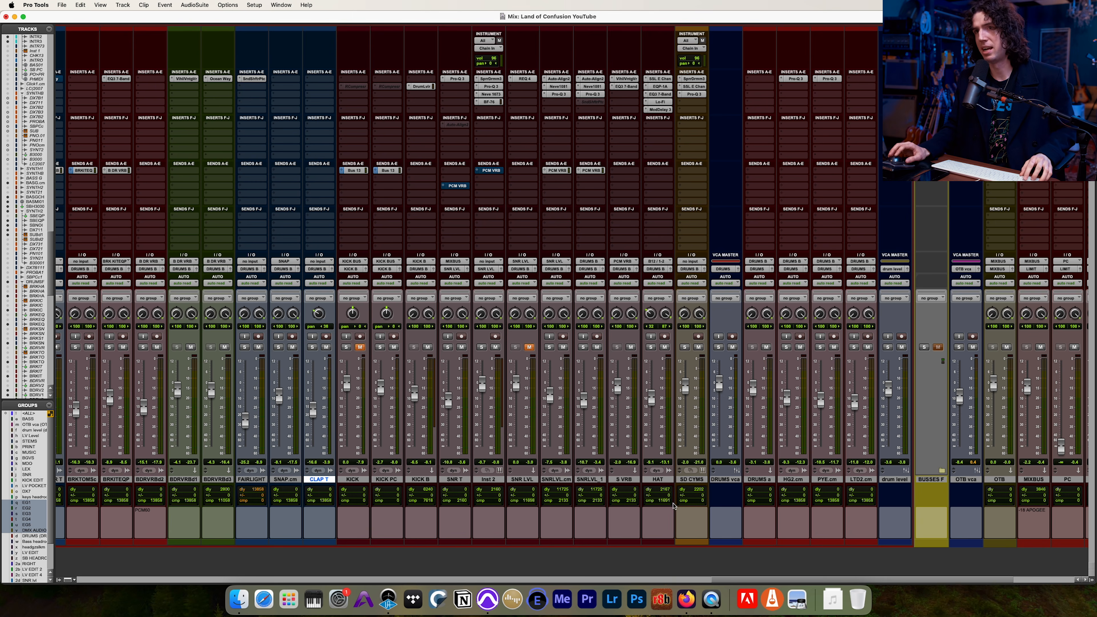
pyautogui.hscroll(-2, 678, 502)
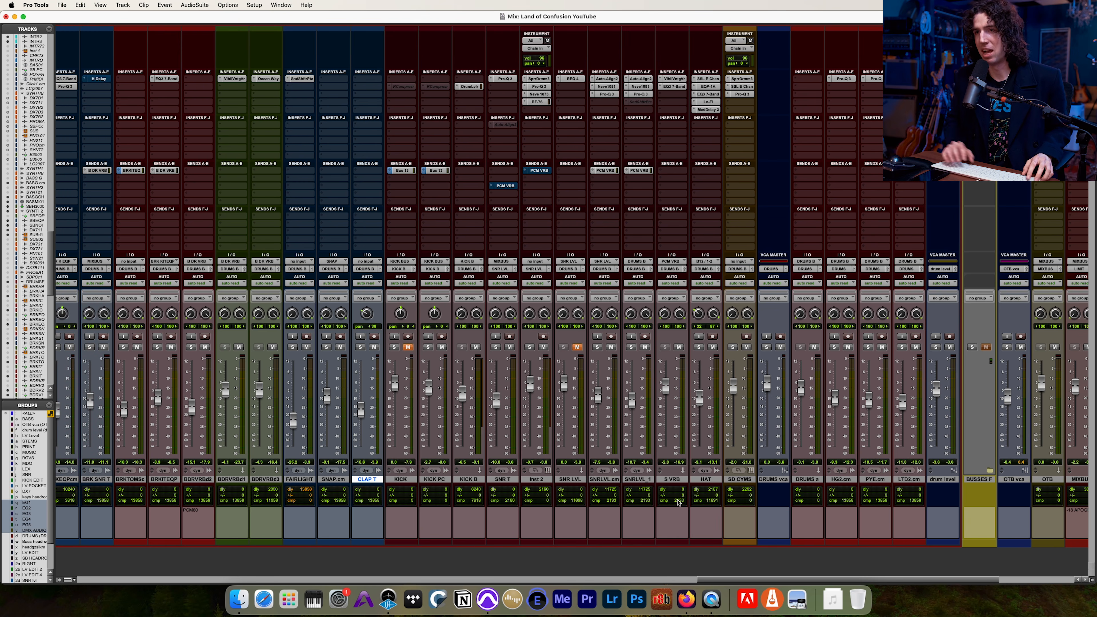
# Step: Examine the clap, kick and snare clips along the song timeline in the Edit window, from the intro through the break
pyautogui.press('super+equal')
pyautogui.scroll(-3, 721, 413)
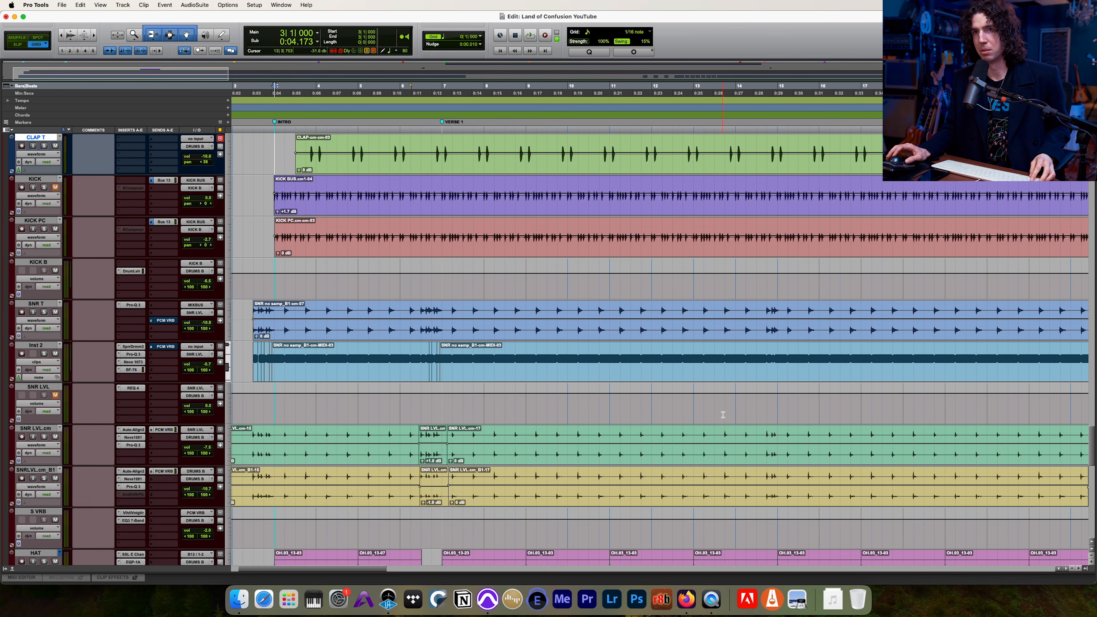
pyautogui.press('r')
pyautogui.press('r')
pyautogui.press('r')
pyautogui.scroll(4, 721, 413)
pyautogui.press('t')
pyautogui.press('t')
pyautogui.press('t')
pyautogui.press('t')
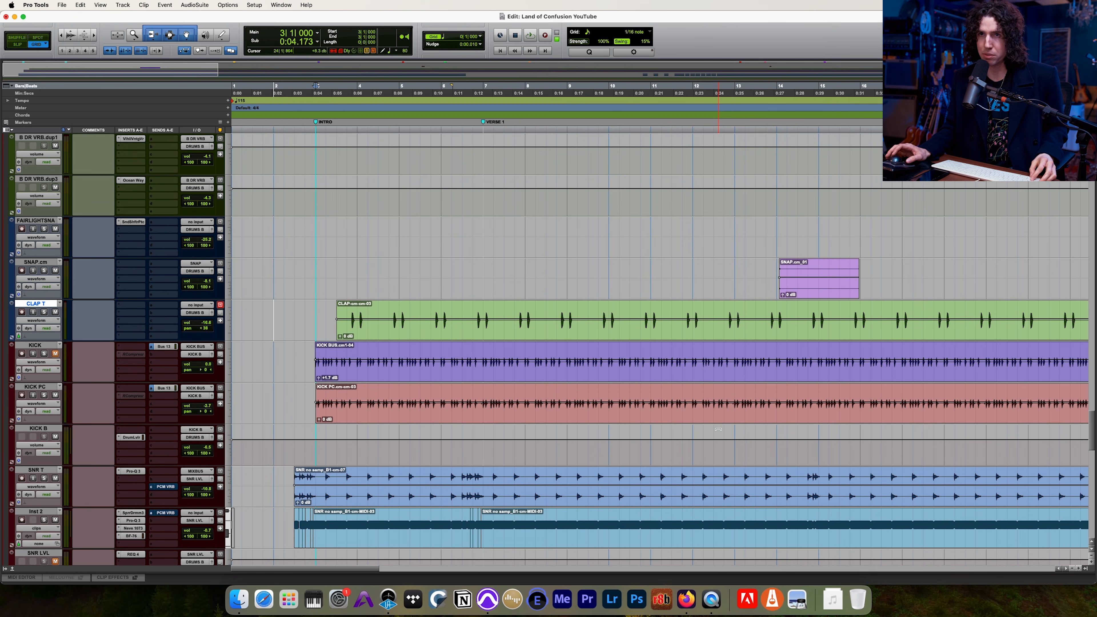
pyautogui.press('r')
pyautogui.press('r')
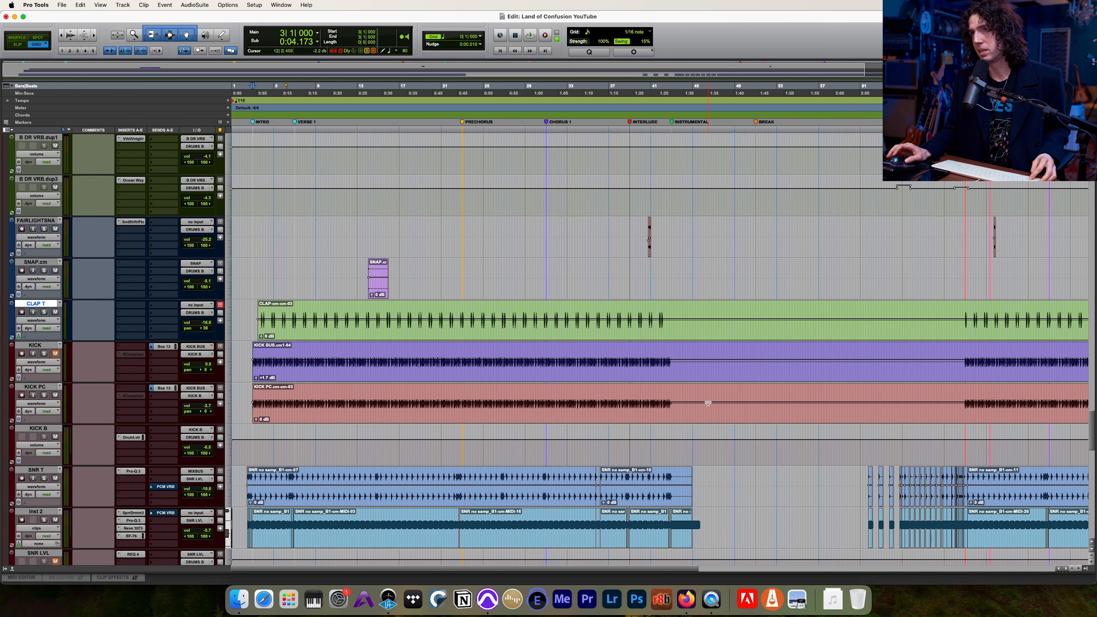
# Step: Place the playback cursor at bar 42 on BRK HAT T, shortly before the INSTRUMENTAL marker, and return to the mixer
pyautogui.click(666, 273)
pyautogui.scroll(12, 666, 274)
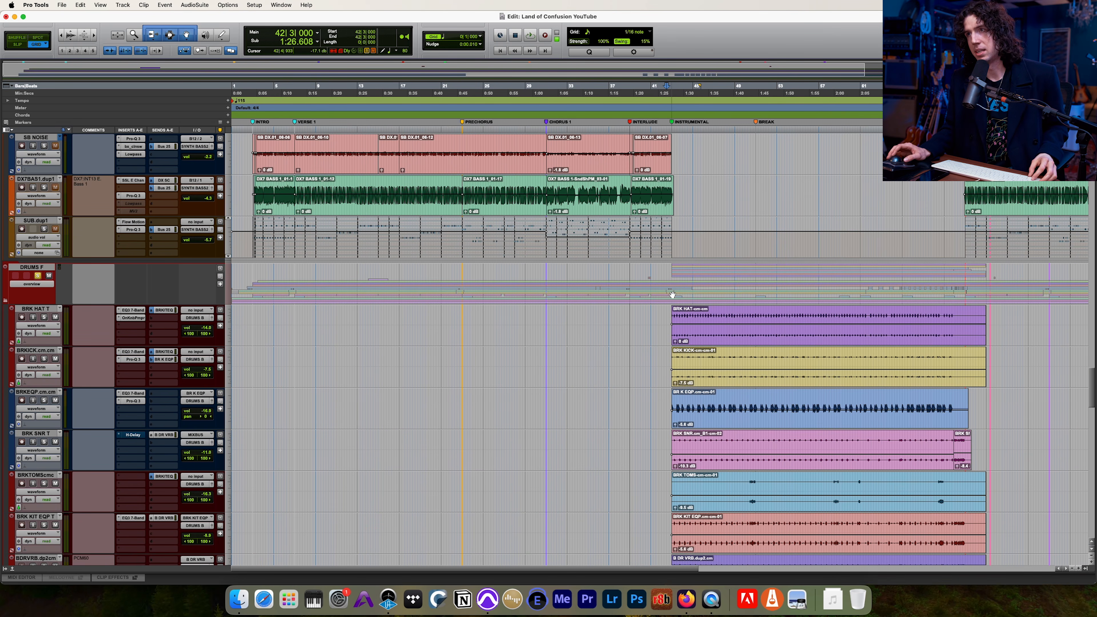
pyautogui.press('t')
pyautogui.press('t')
pyautogui.press('t')
pyautogui.click(627, 322)
pyautogui.press('super+equal')
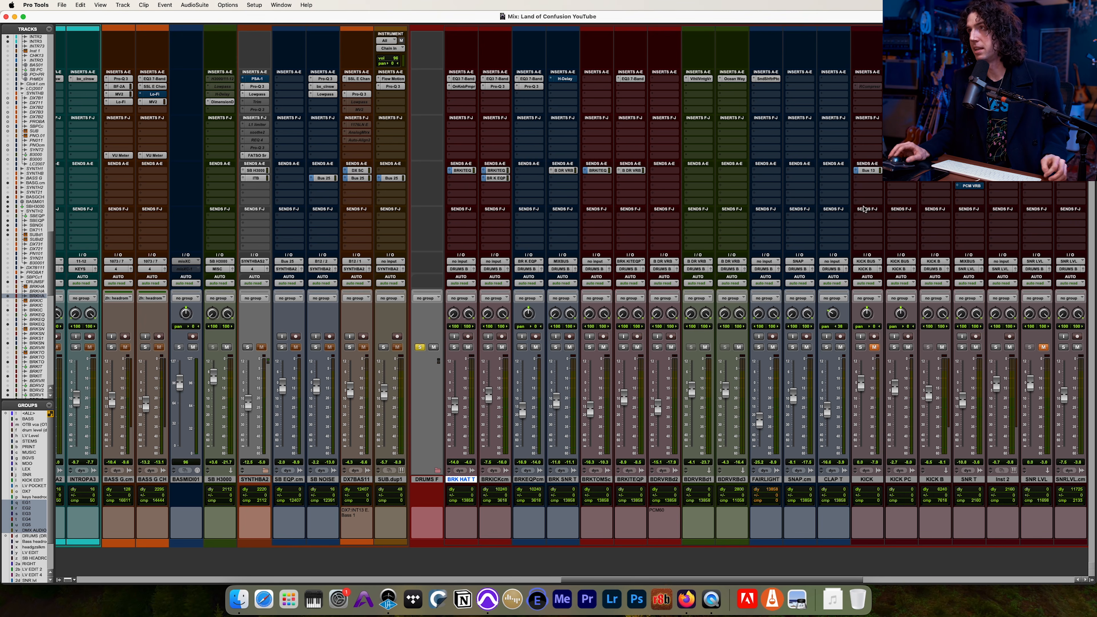
# Step: Inspect Superior Drummer 3 on Inst 2, including its list of sound libraries, and close the plug-in
pyautogui.click(1004, 79)
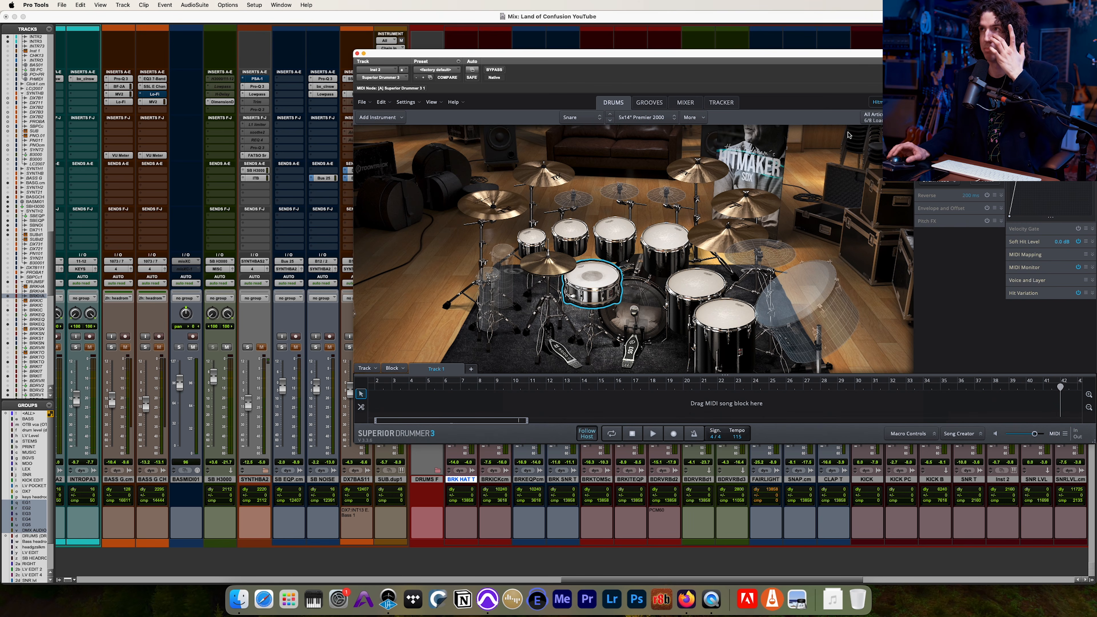
pyautogui.click(915, 102)
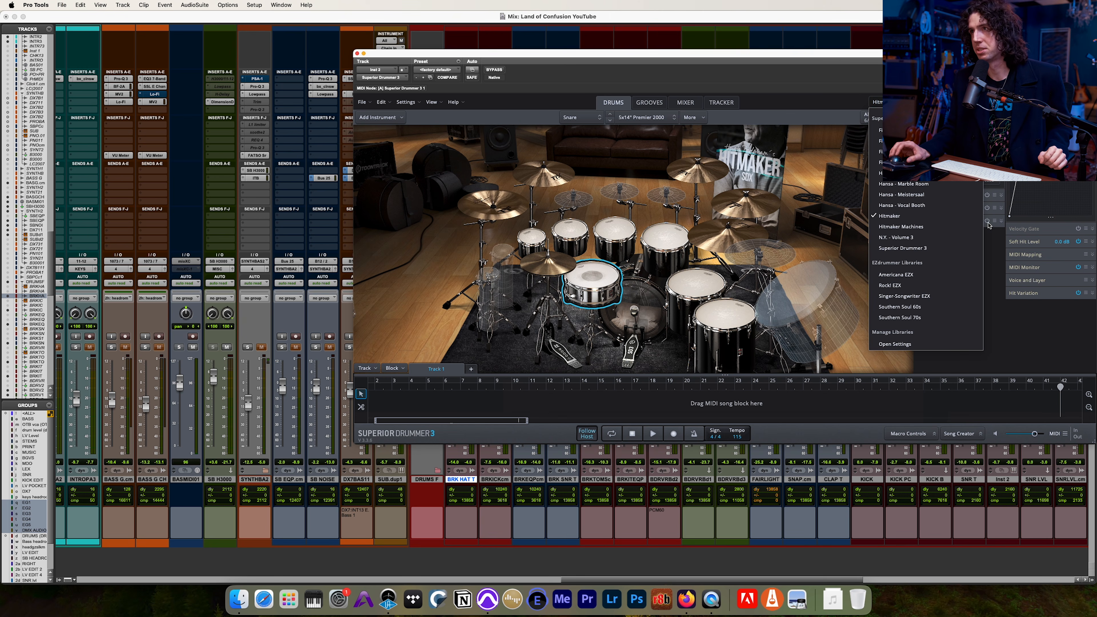
pyautogui.click(820, 150)
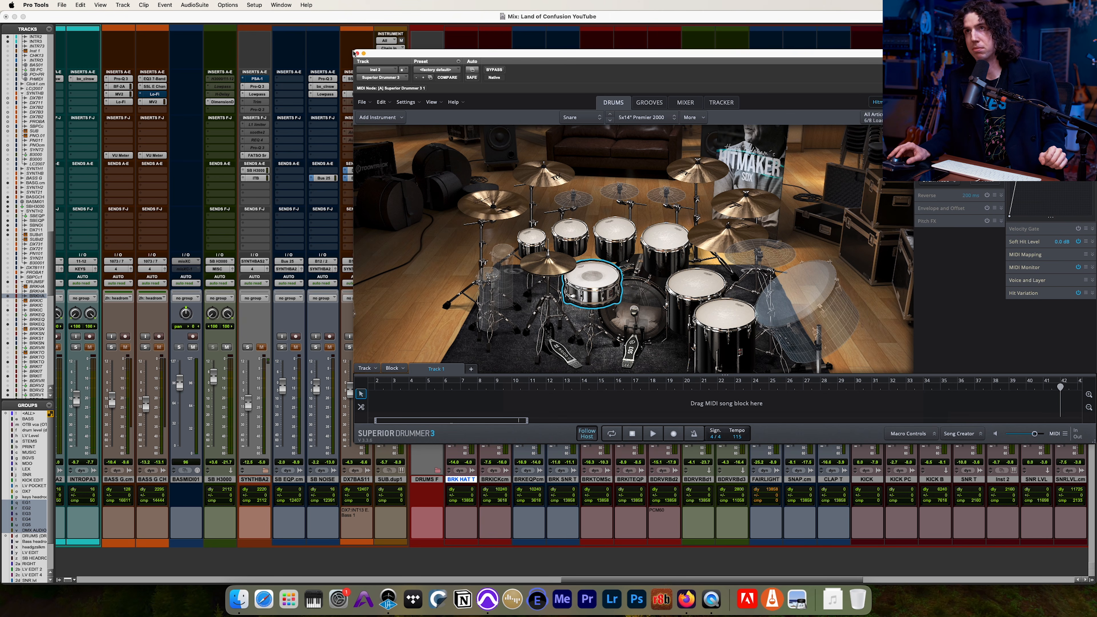
pyautogui.moveTo(360, 57); pyautogui.dragTo(360, 58)
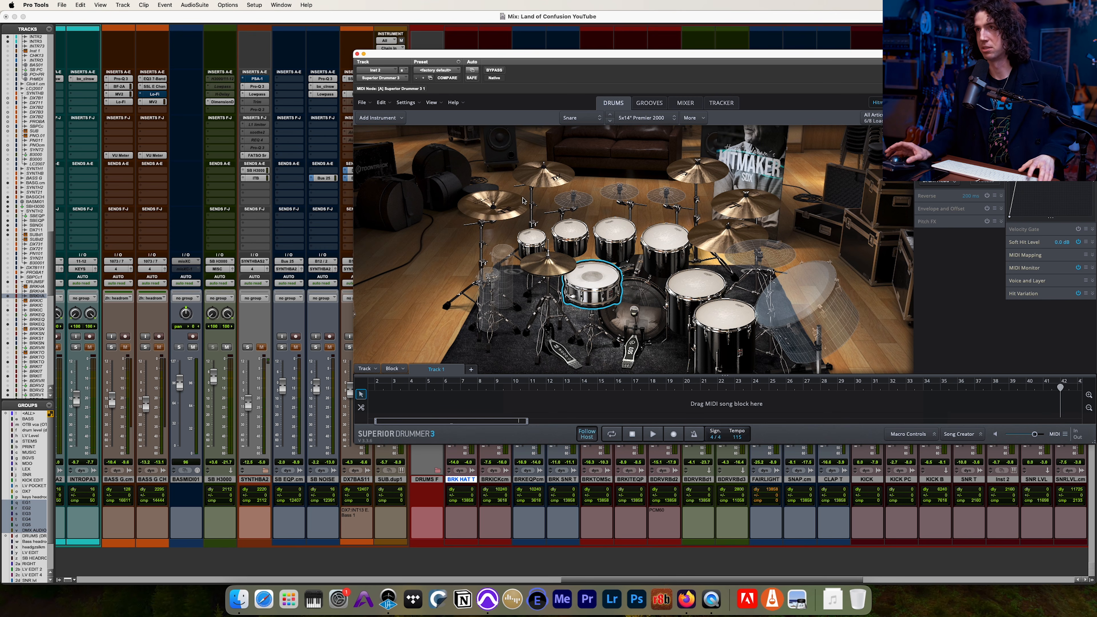
pyautogui.click(357, 54)
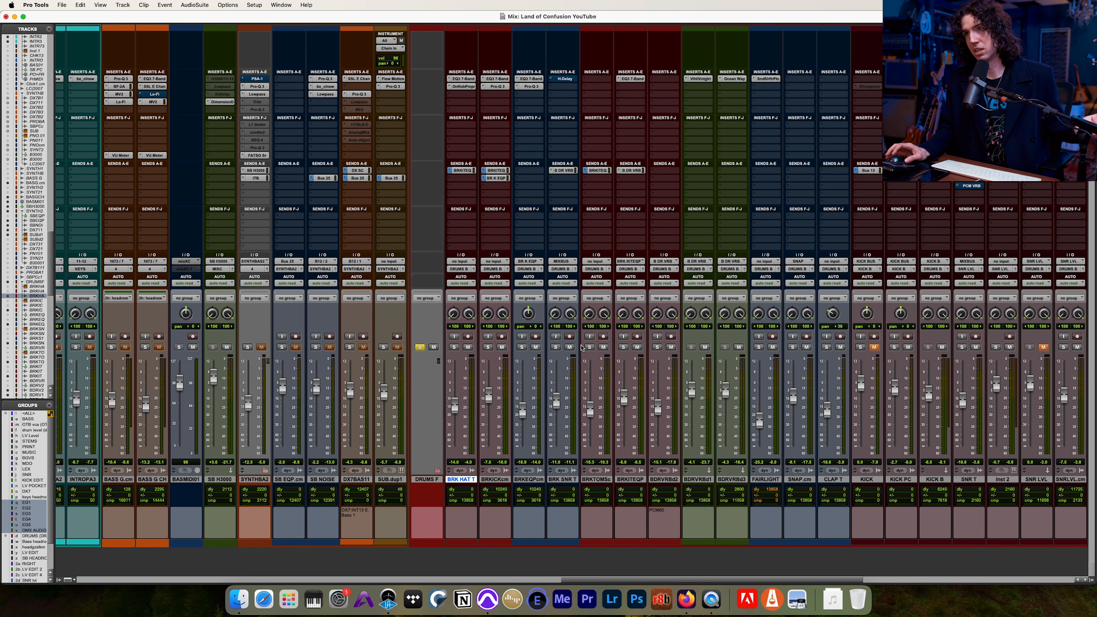
# Step: Play from bar 42 into the instrumental section and follow the break drum channels in the mixer
pyautogui.press('super+equal')
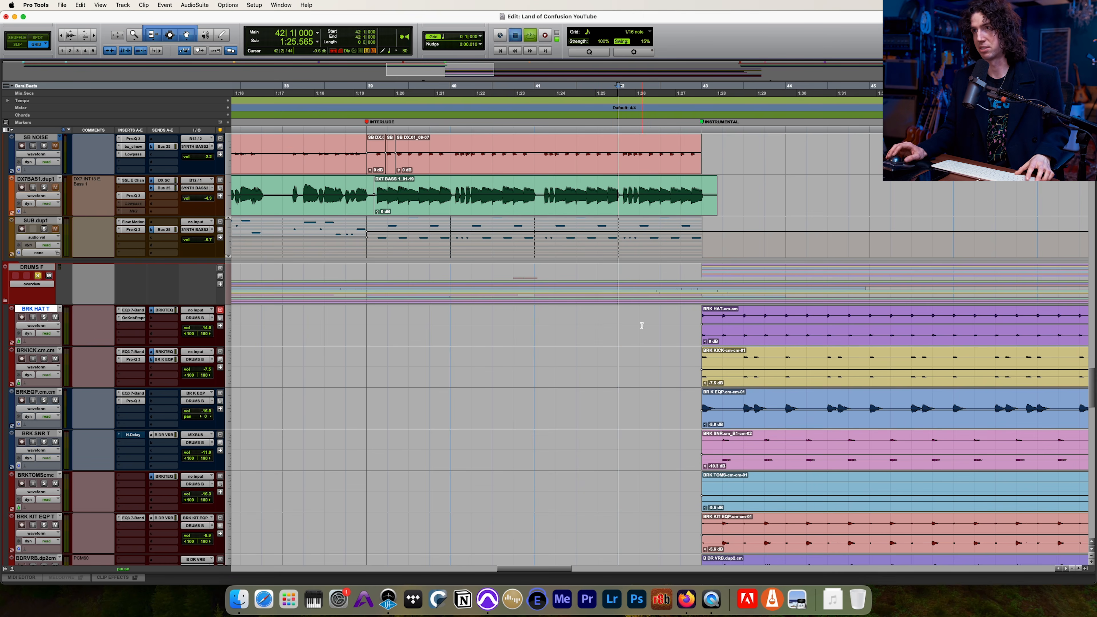
pyautogui.press('super+equal')
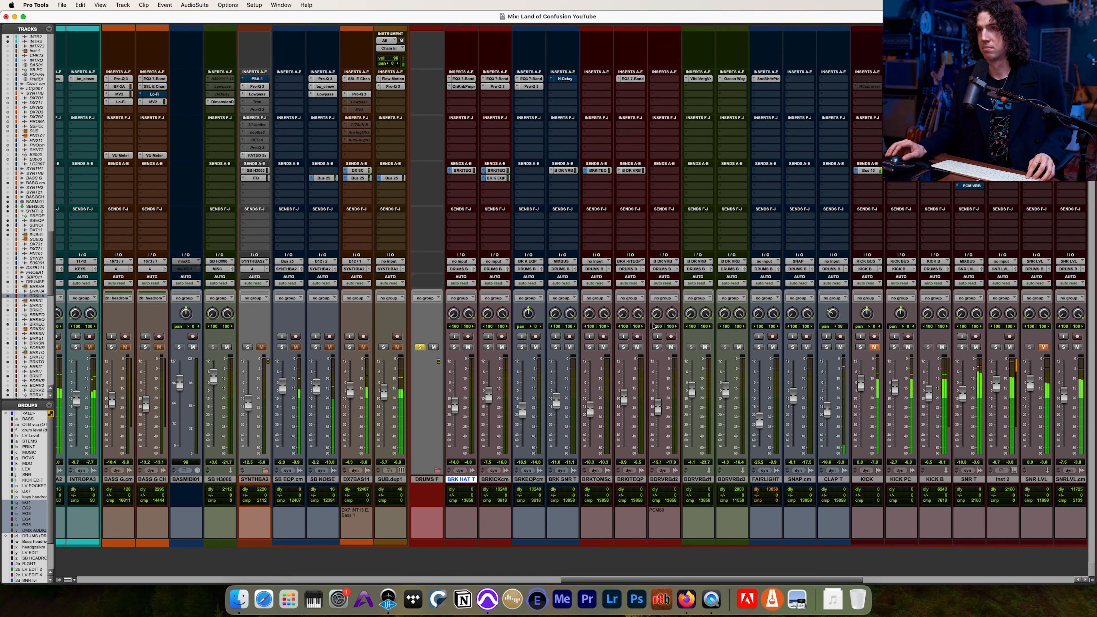
pyautogui.hscroll(3, 653, 326)
pyautogui.hscroll(3, 643, 314)
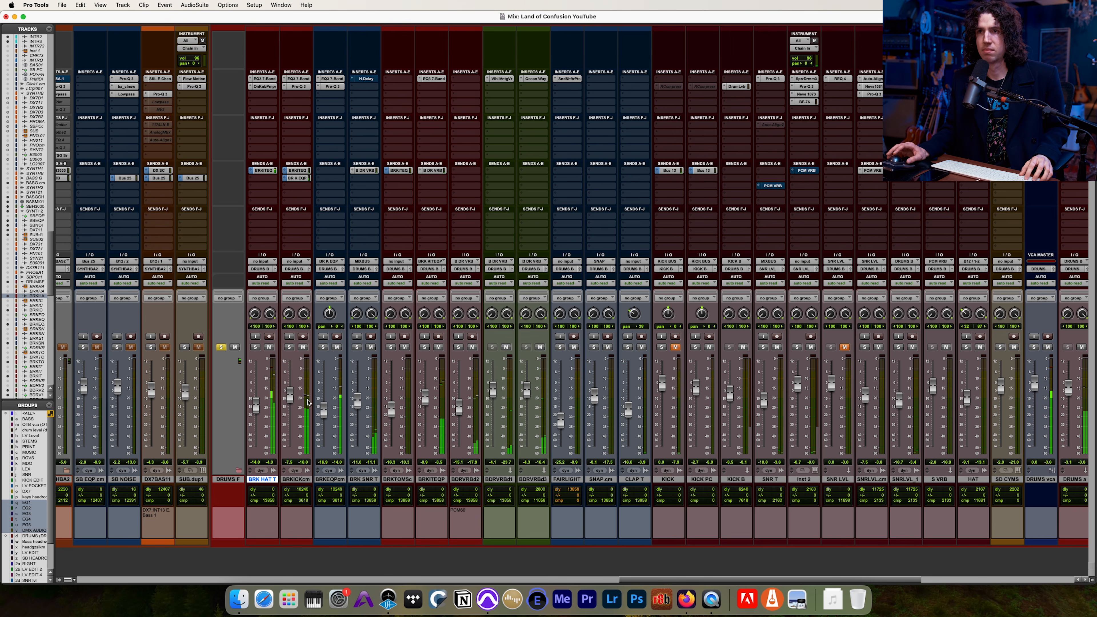
# Step: Audition BRK HAT T, the two break kick tracks and BRK SNR T in solo during playback
pyautogui.click(257, 347)
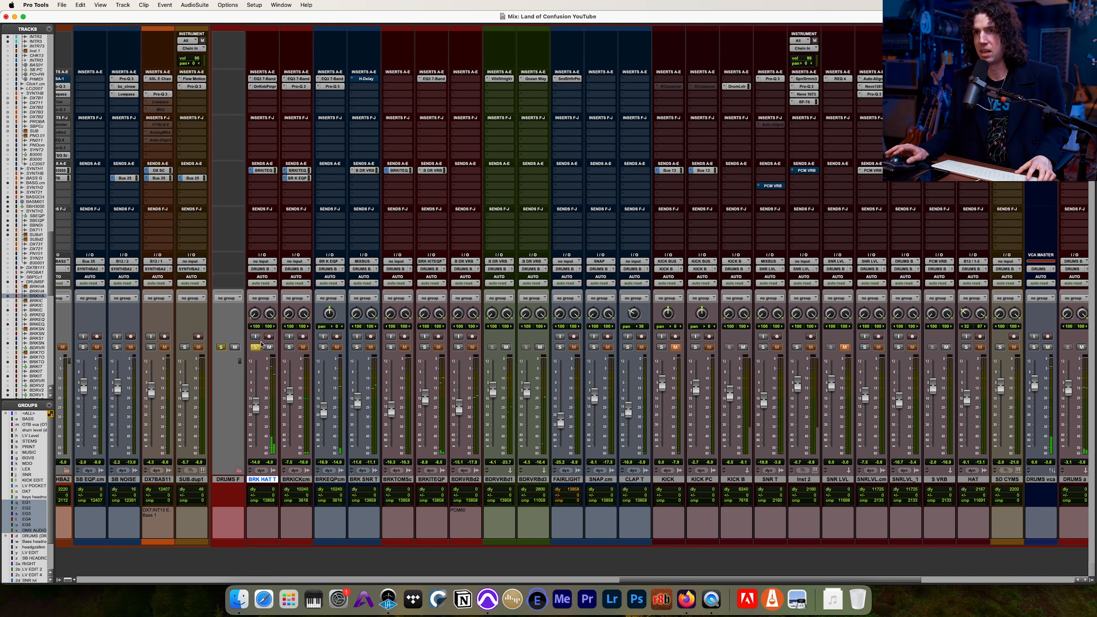
pyautogui.click(289, 347)
pyautogui.click(255, 347)
pyautogui.click(323, 347)
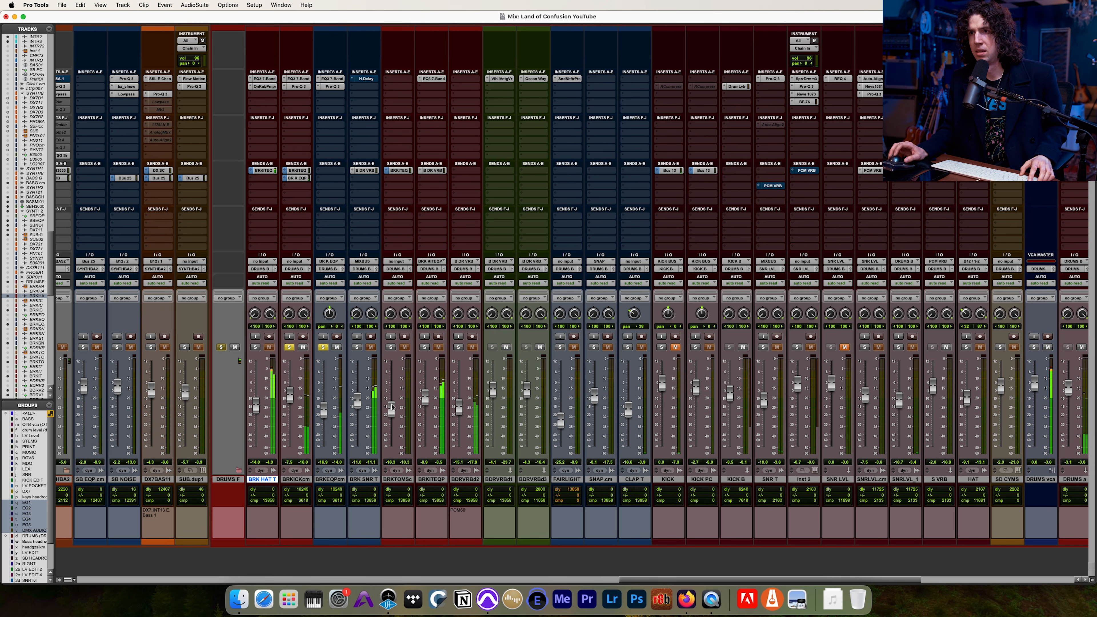
pyautogui.click(357, 347)
pyautogui.click(289, 347)
pyautogui.click(323, 347)
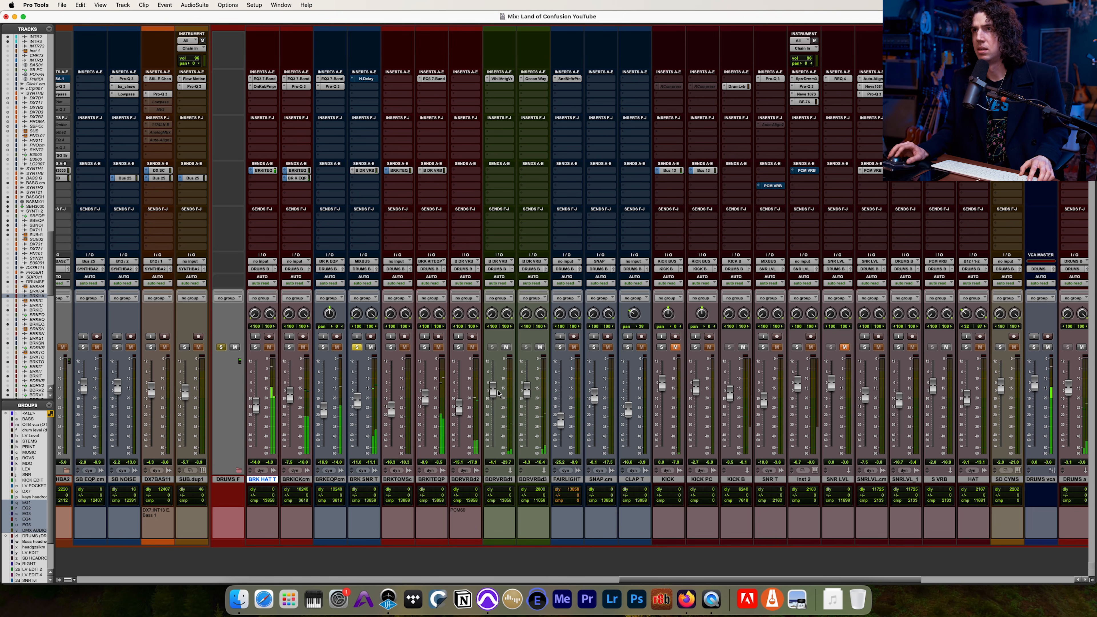
# Step: Compare the soloed BRK SNR T with the two green B DR VRB reverb tracks muted and unmuted
pyautogui.click(506, 347)
pyautogui.click(540, 347)
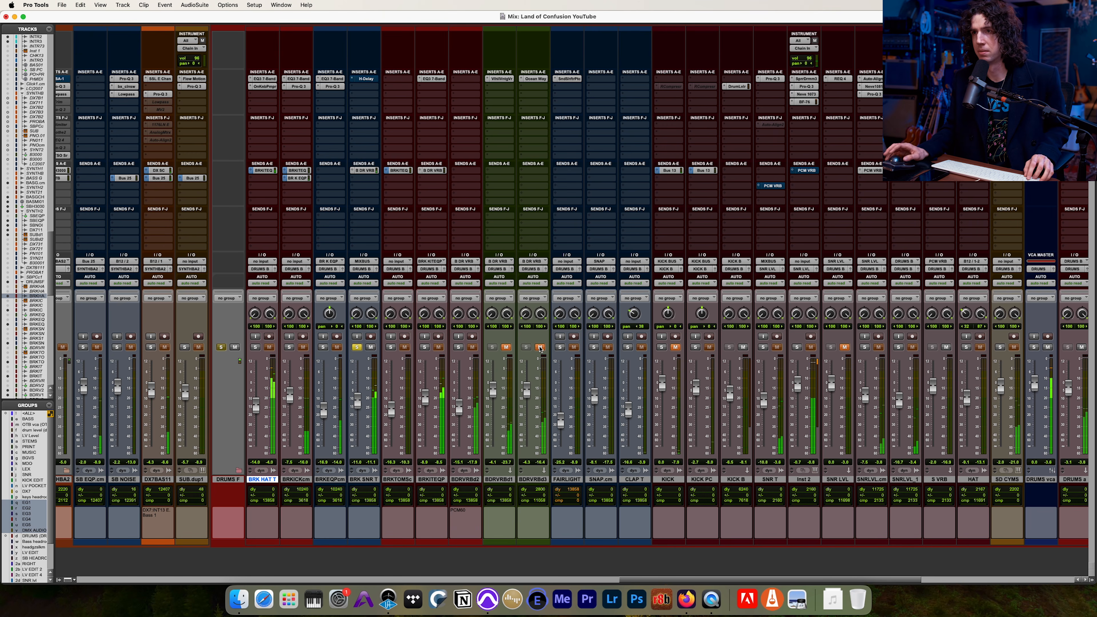
pyautogui.click(506, 347)
pyautogui.click(540, 347)
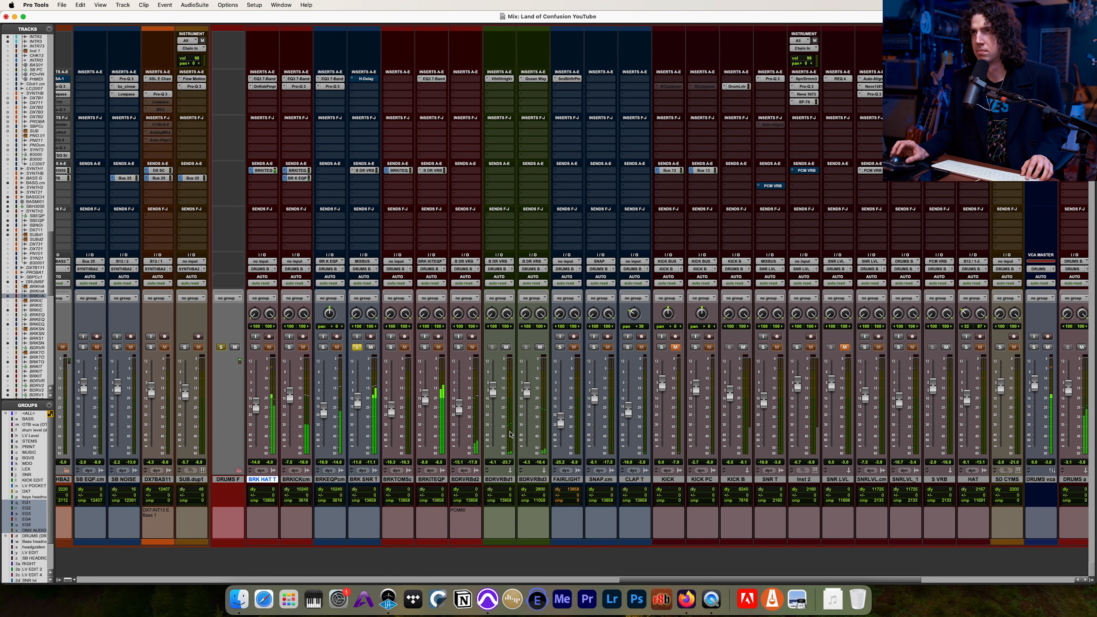
# Step: Audition BRK KIT EQP T and the BDRVRB track beside it, and return to soloing only the DRUMS F folder
pyautogui.click(424, 347)
pyautogui.click(458, 347)
pyautogui.click(222, 347)
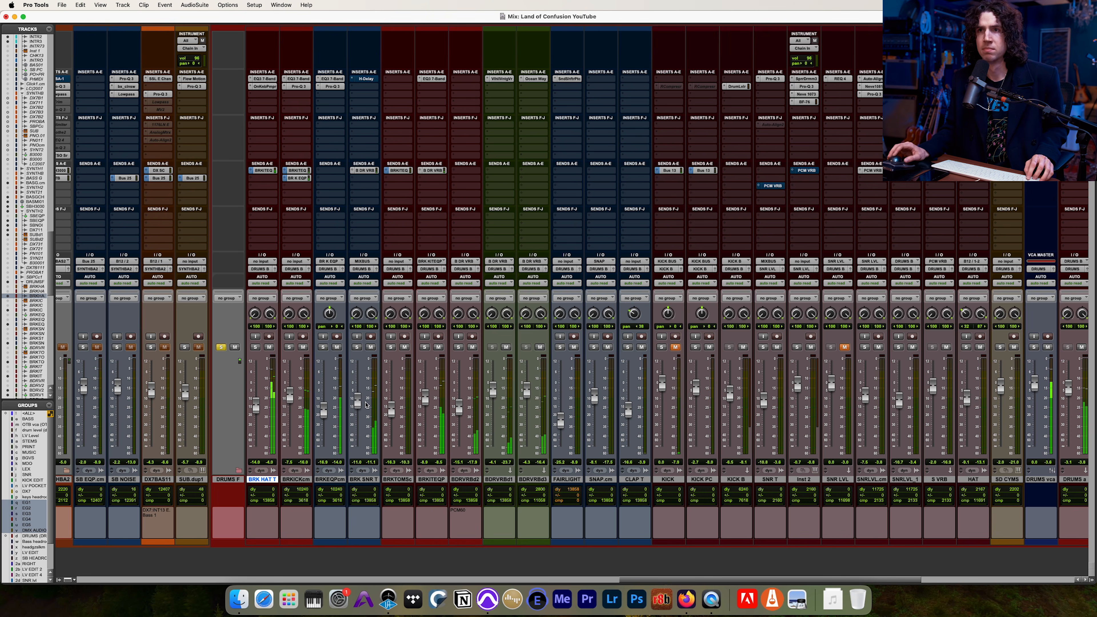
pyautogui.hscroll(-5, 432, 380)
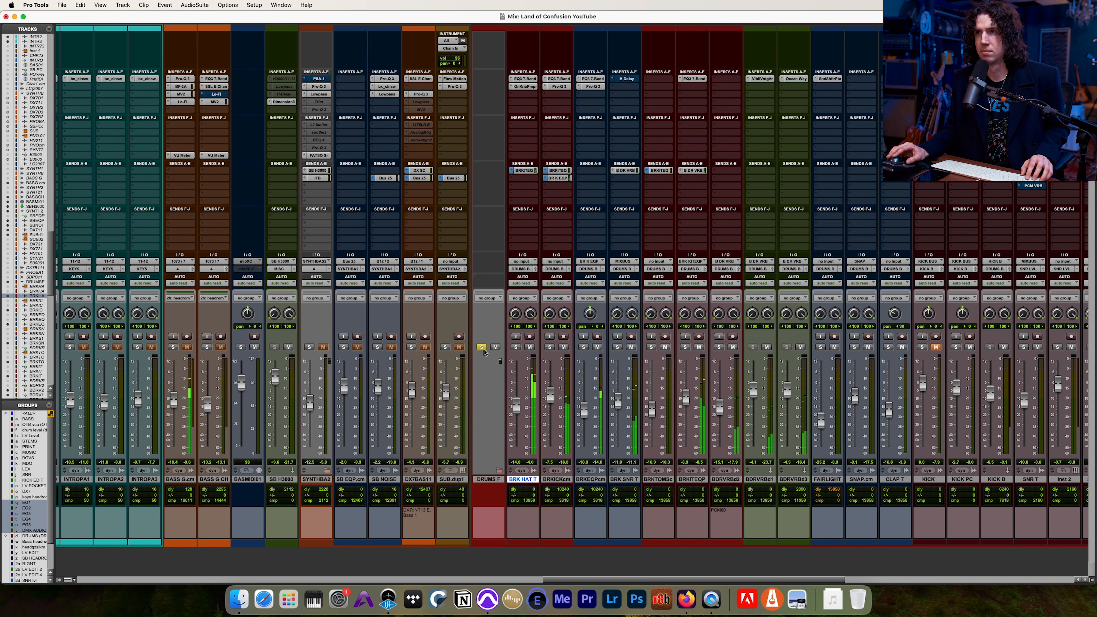
# Step: Stop playback, review the break drum clips on the full timeline and place the cursor at 42|3 on the BRKICK track
pyautogui.press('super+equal')
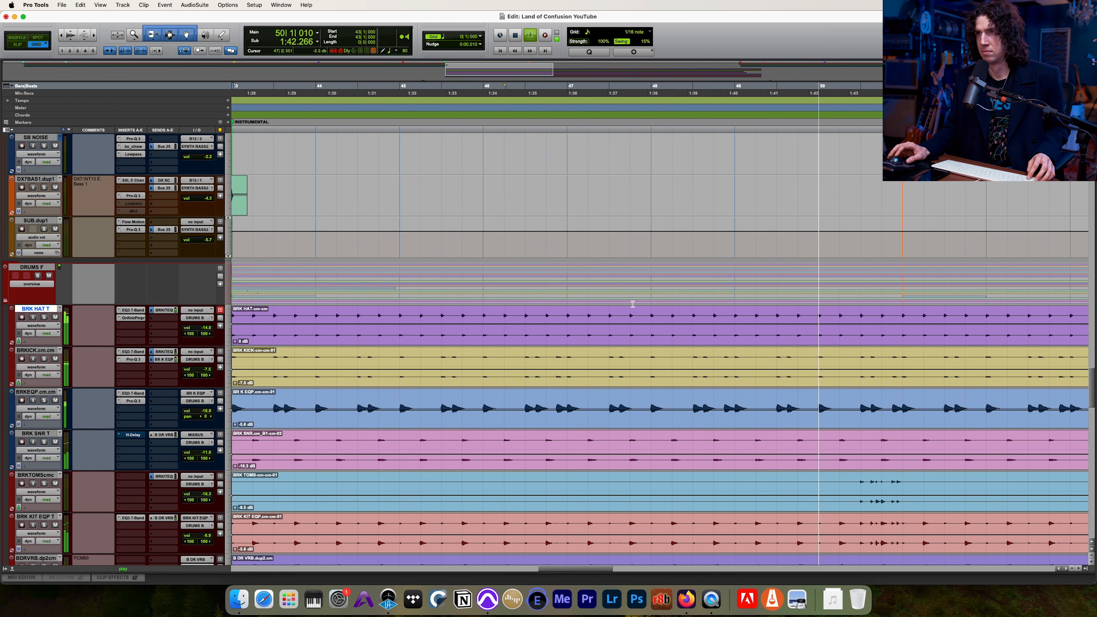
pyautogui.press('super+bracketleft')
pyautogui.press('super+bracketleft')
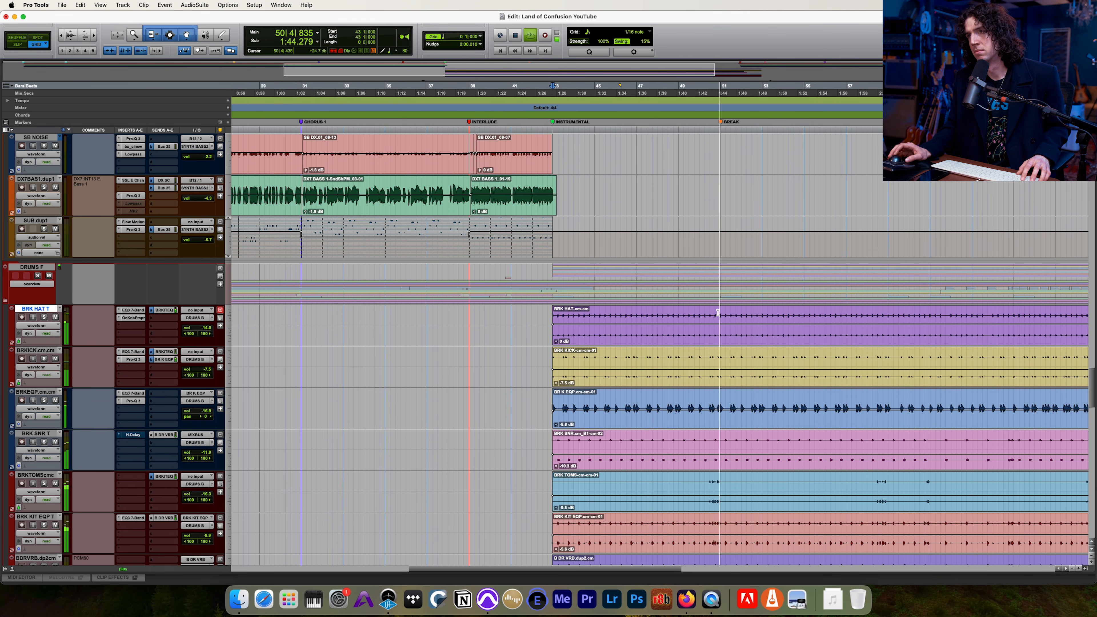
pyautogui.press('space')
pyautogui.press('super+bracketleft')
pyautogui.press('super+bracketleft')
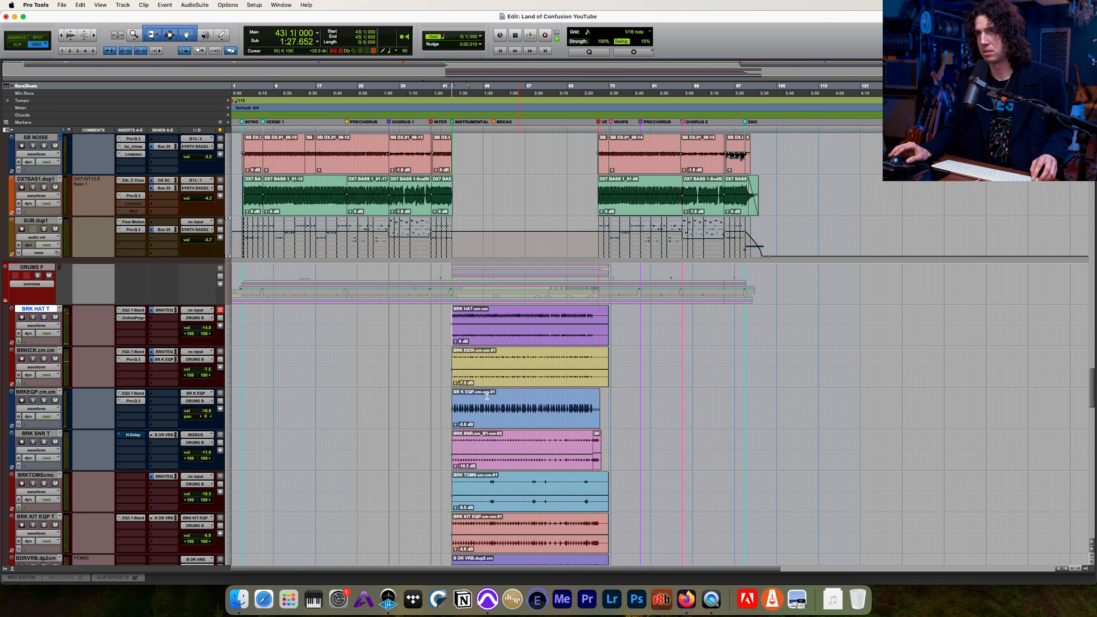
pyautogui.click(448, 367)
pyautogui.press('super+bracketright')
pyautogui.press('super+bracketright')
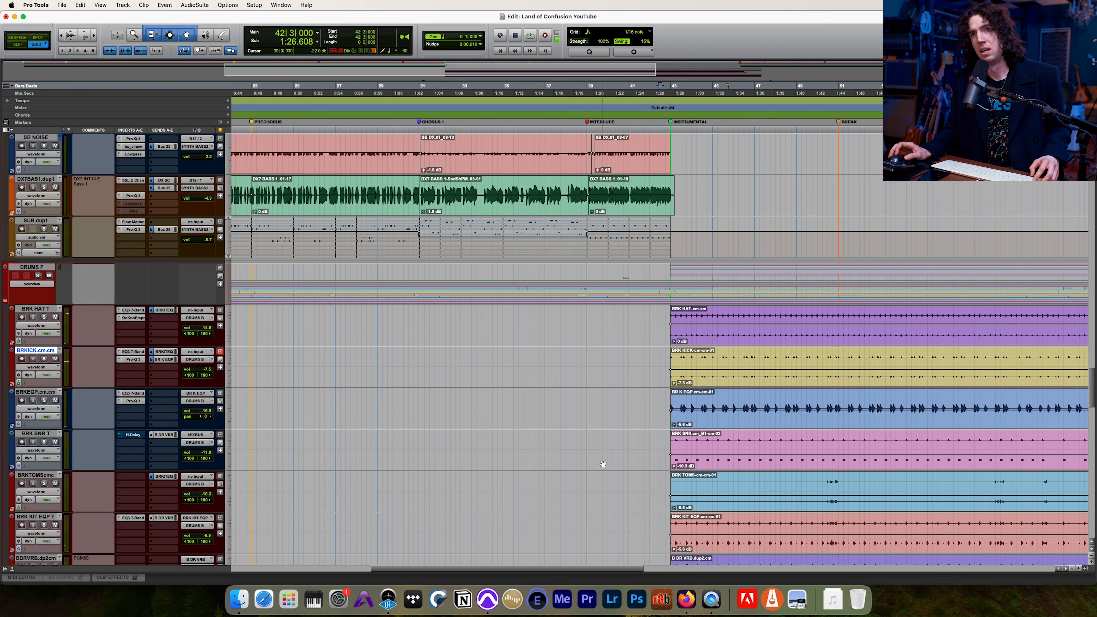
# Step: Examine the reverb, snap, clap, kick and snare tracks around the INSTRUMENTAL marker, placing the cursor at 44|4 on B DR VRB.dup3
pyautogui.scroll(-3, 779, 335)
pyautogui.scroll(-4, 777, 336)
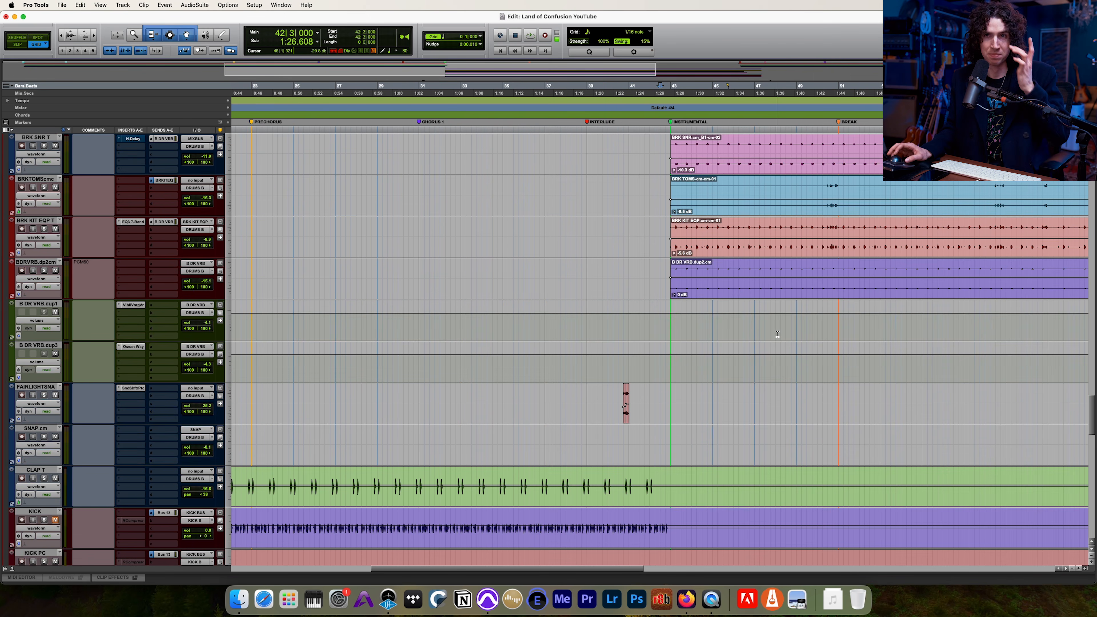
pyautogui.scroll(-2, 777, 335)
pyautogui.scroll(-2, 777, 336)
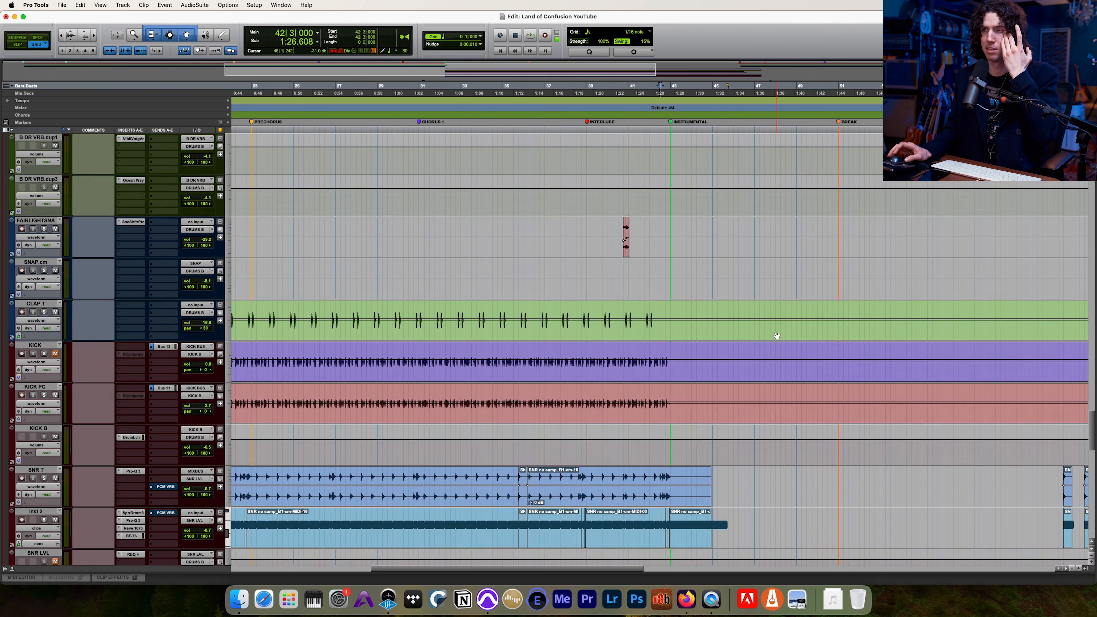
pyautogui.scroll(2, 775, 336)
pyautogui.moveTo(518, 285); pyautogui.dragTo(708, 278)
pyautogui.click(707, 278)
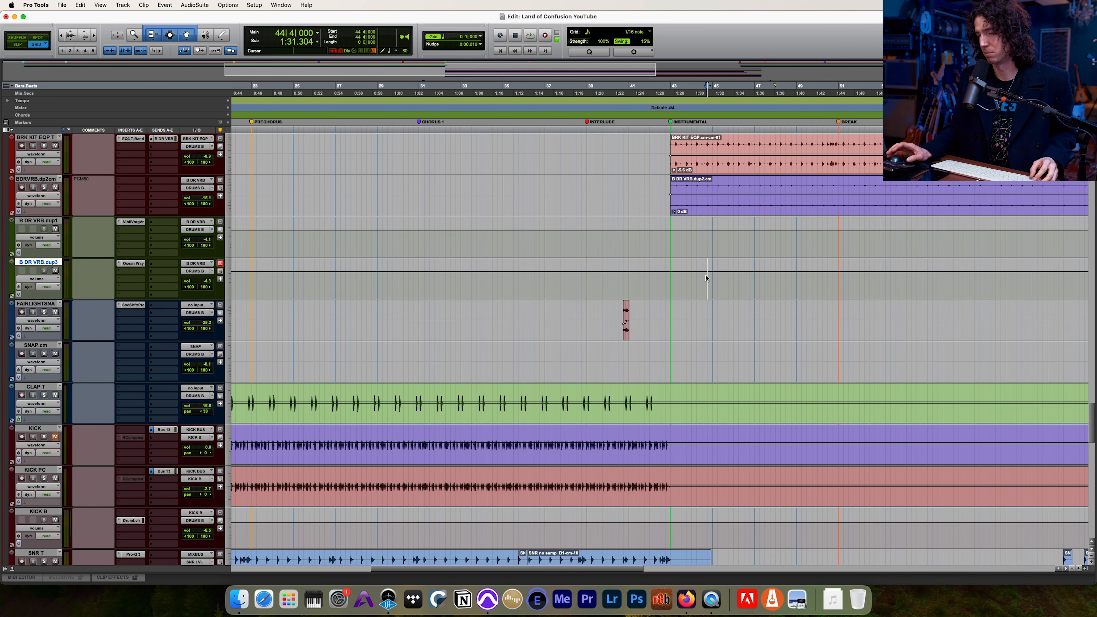
# Step: Review the break drum clips and the short Fairlight snare clip before the INSTRUMENTAL marker, leaving the cursor at 40|4 on B DR VRB.dup3
pyautogui.scroll(8, 630, 325)
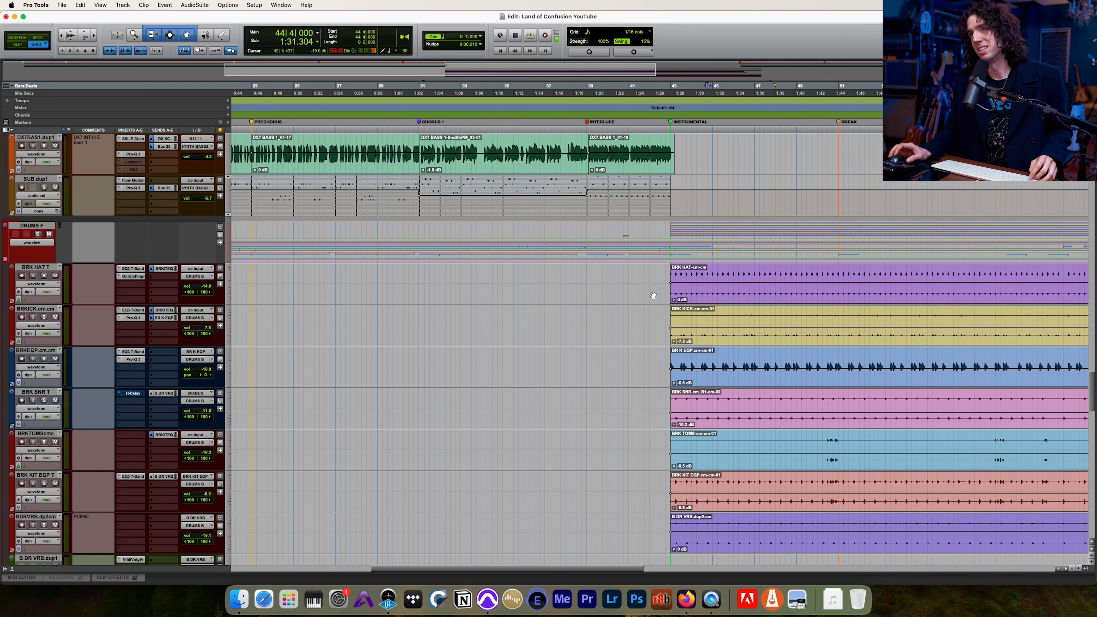
pyautogui.moveTo(653, 295); pyautogui.dragTo(574, 321)
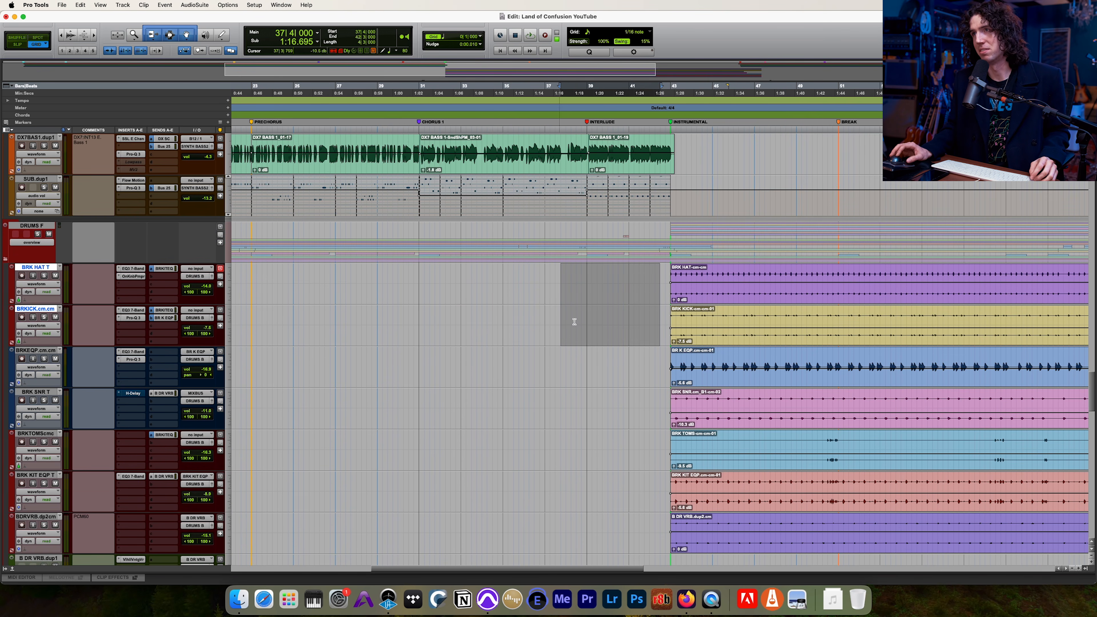
pyautogui.click(653, 283)
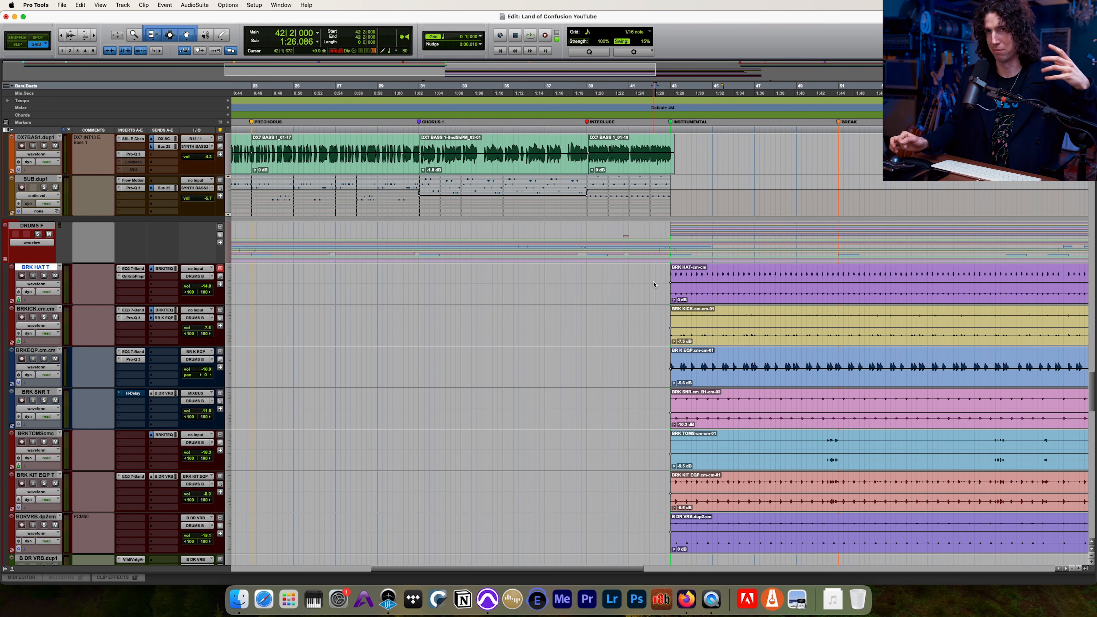
pyautogui.scroll(-7, 611, 321)
pyautogui.click(622, 334)
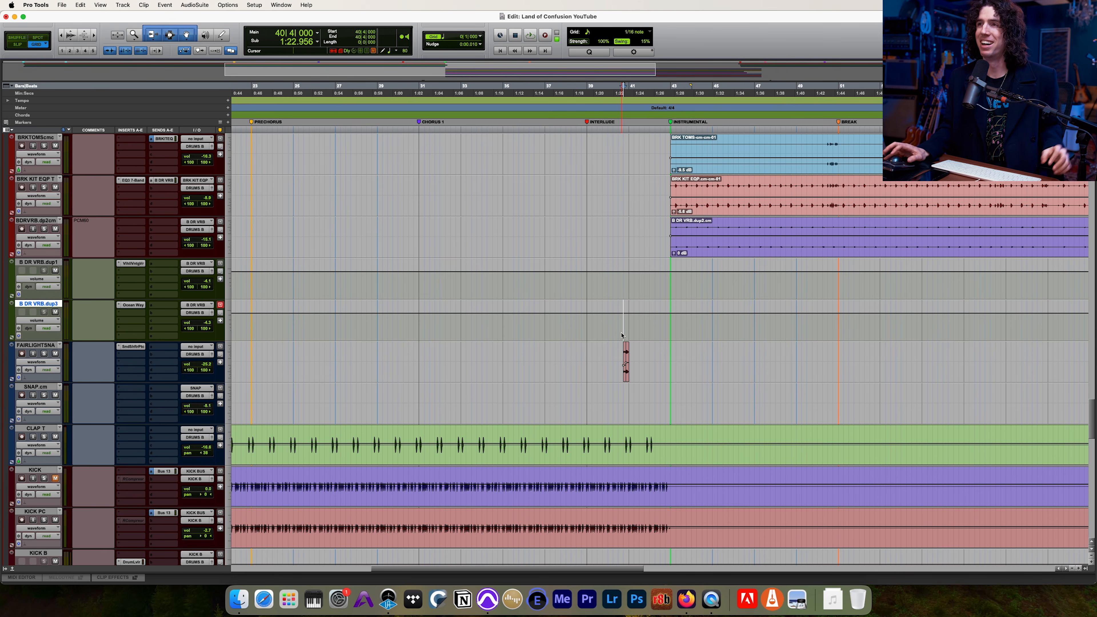
# Step: Review the reverb, clap, kick and snare tracks across the full timeline, placing the cursor at 40|2 on CLAP T
pyautogui.scroll(-11, 623, 325)
pyautogui.press('r')
pyautogui.press('r')
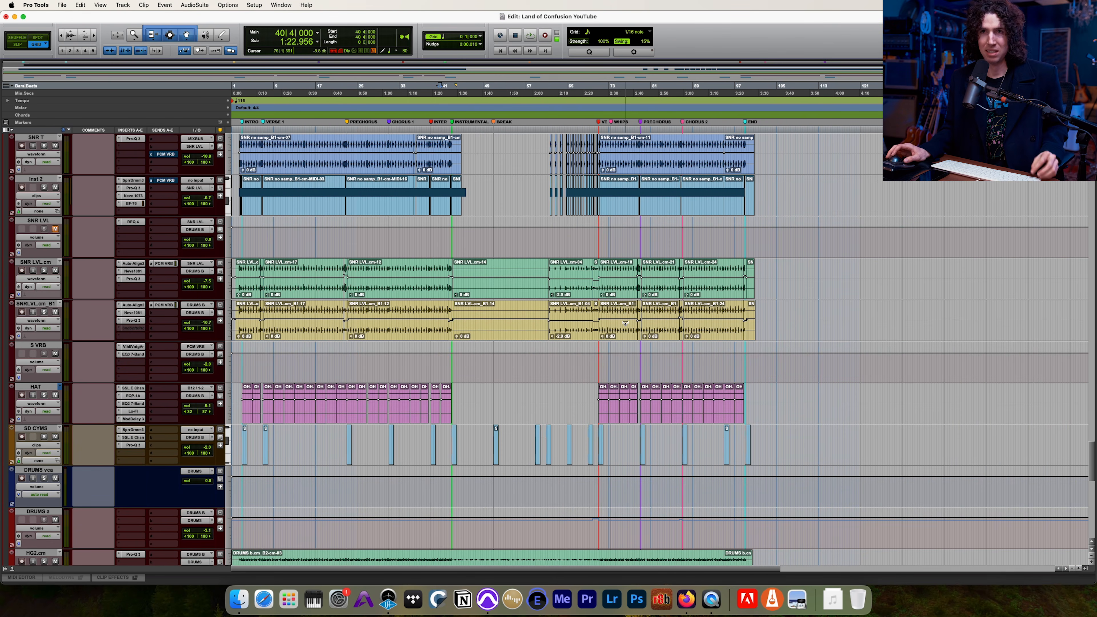
pyautogui.scroll(9, 634, 334)
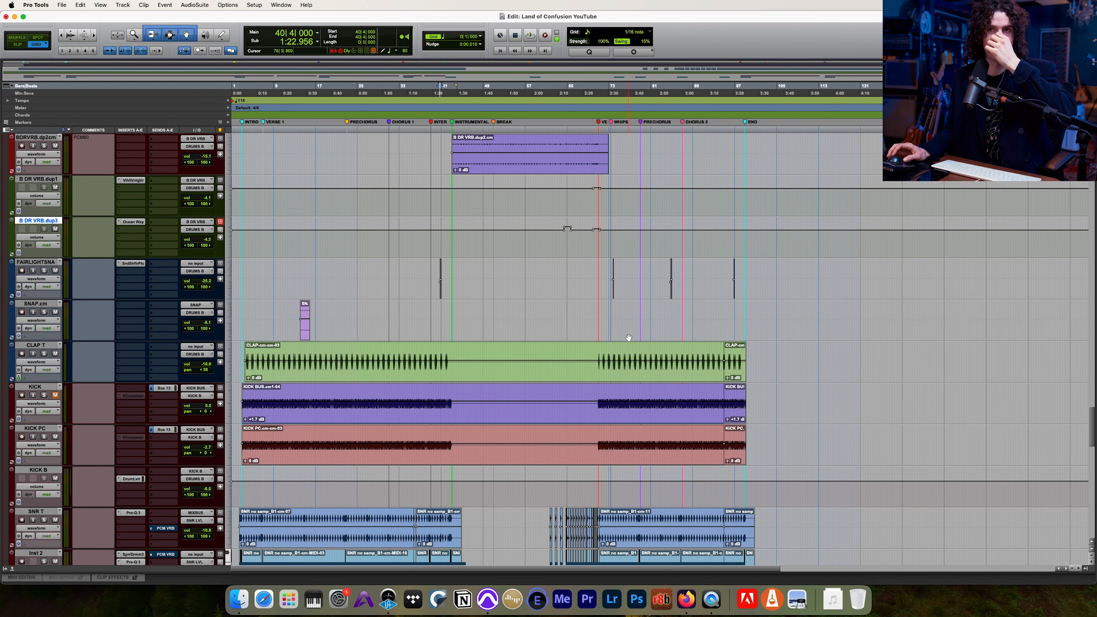
pyautogui.moveTo(425, 355); pyautogui.dragTo(270, 449)
pyautogui.click(437, 353)
pyautogui.scroll(-6, 437, 350)
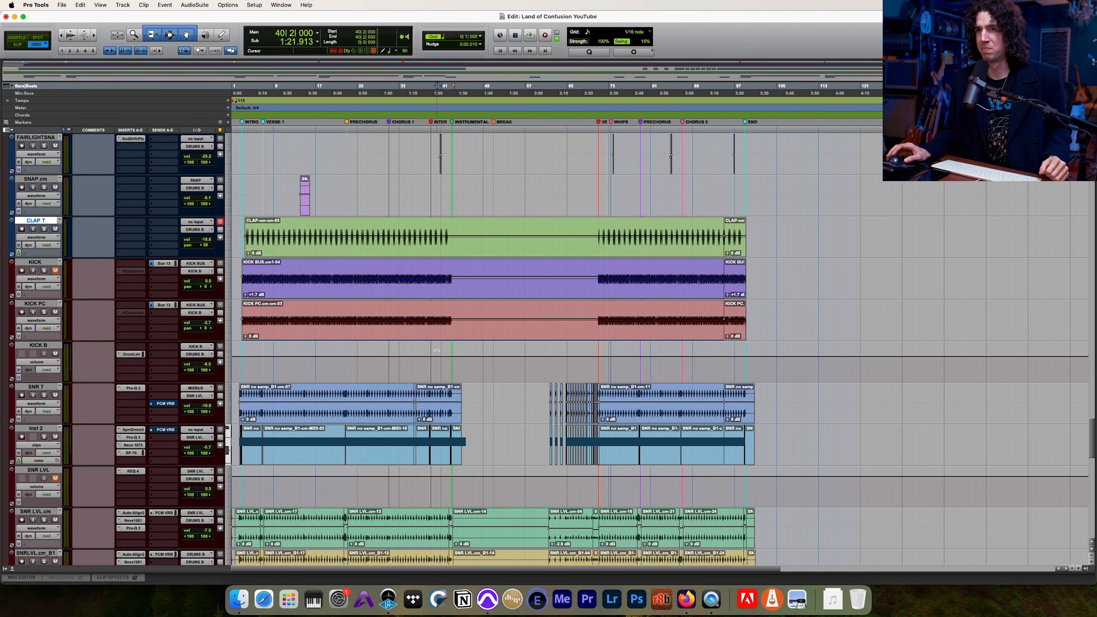
# Step: Mark the stretch of SNAP.cm after the INSTRUMENTAL marker, review the break drums above and place the cursor at 100|4 on BRK HAT T
pyautogui.scroll(5, 437, 350)
pyautogui.moveTo(454, 276); pyautogui.dragTo(639, 269)
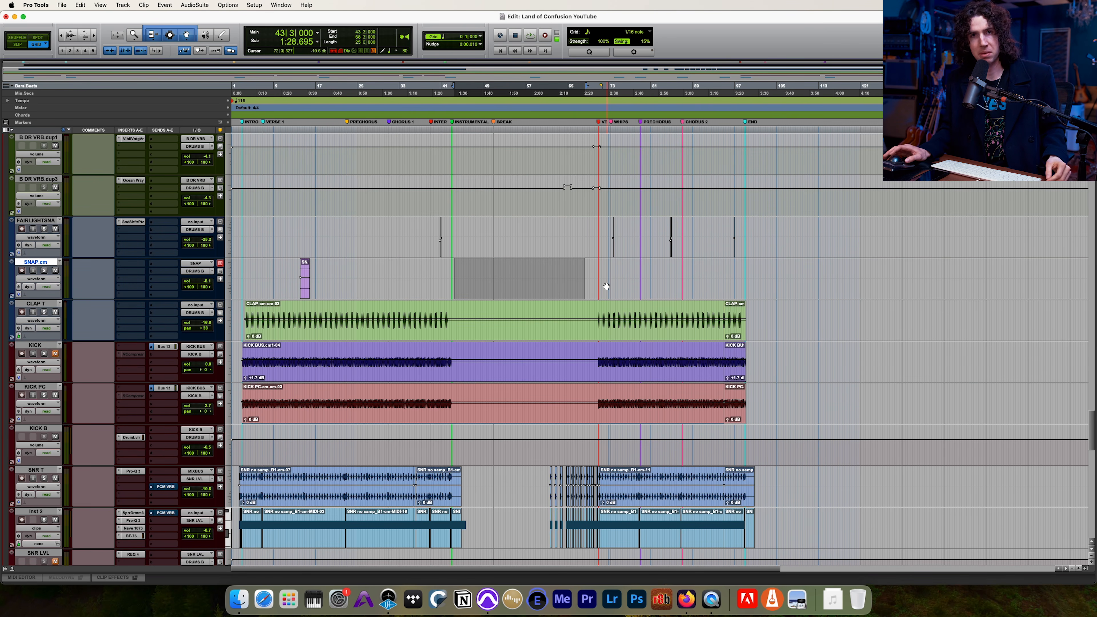
pyautogui.scroll(3, 604, 287)
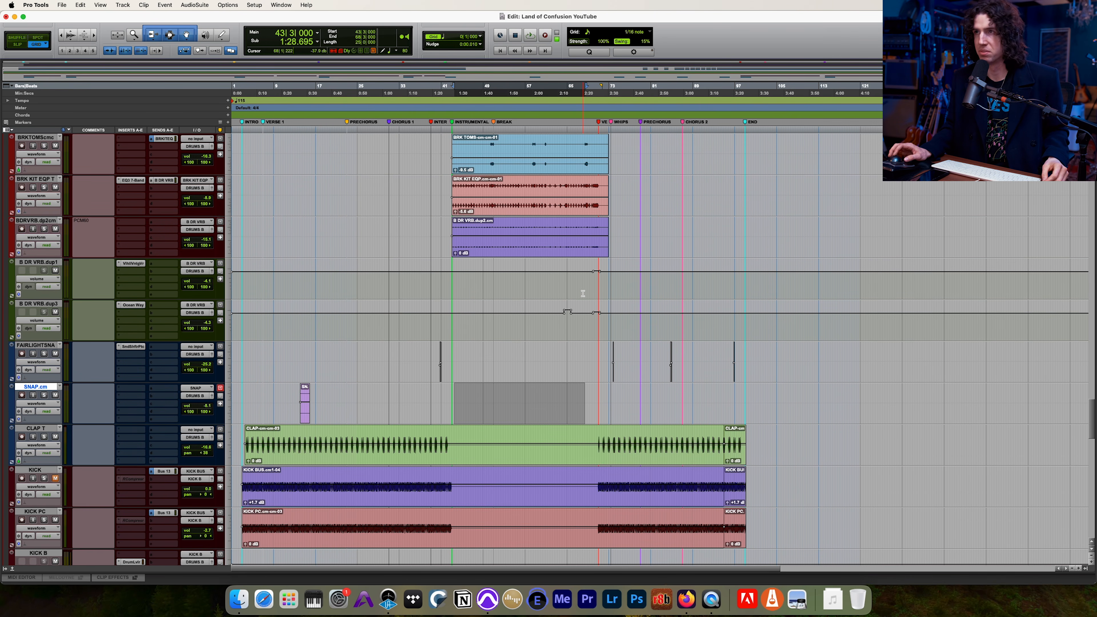
pyautogui.scroll(8, 582, 293)
pyautogui.moveTo(587, 318); pyautogui.dragTo(754, 311)
pyautogui.click(754, 311)
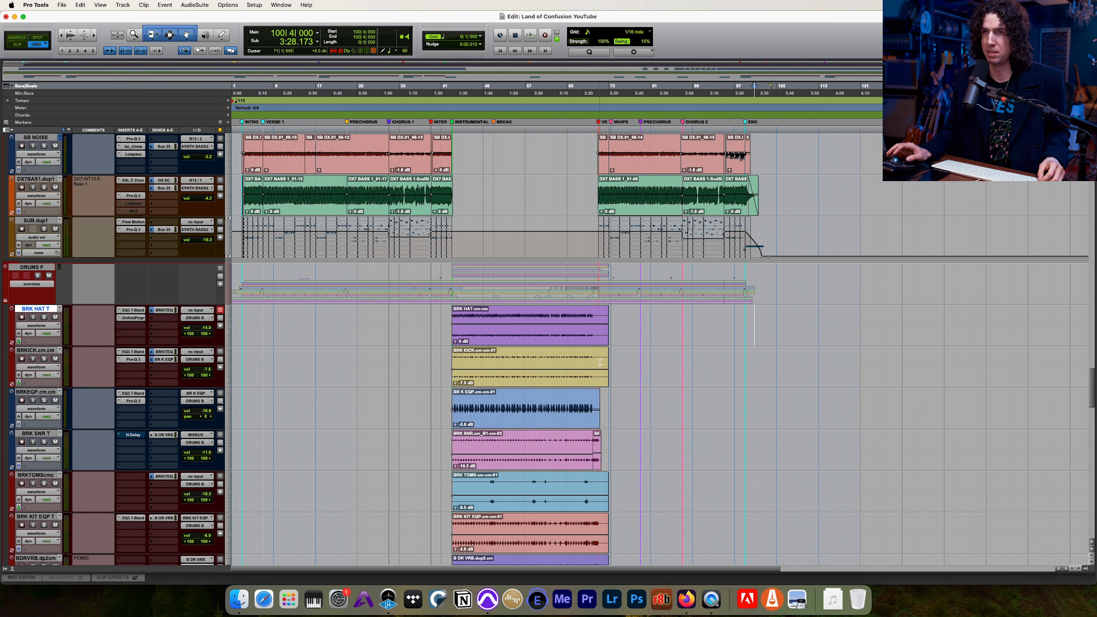
# Step: Look through the bass, synth bass and keys tracks above the drums, up to the electric guitar tracks
pyautogui.scroll(6, 662, 319)
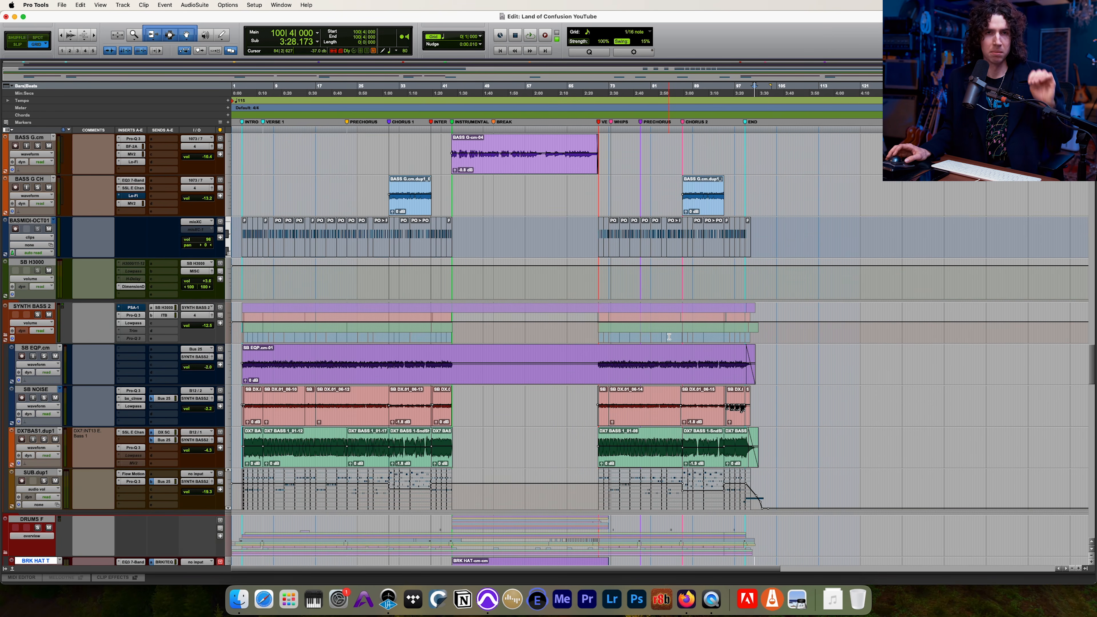
pyautogui.scroll(-4, 669, 336)
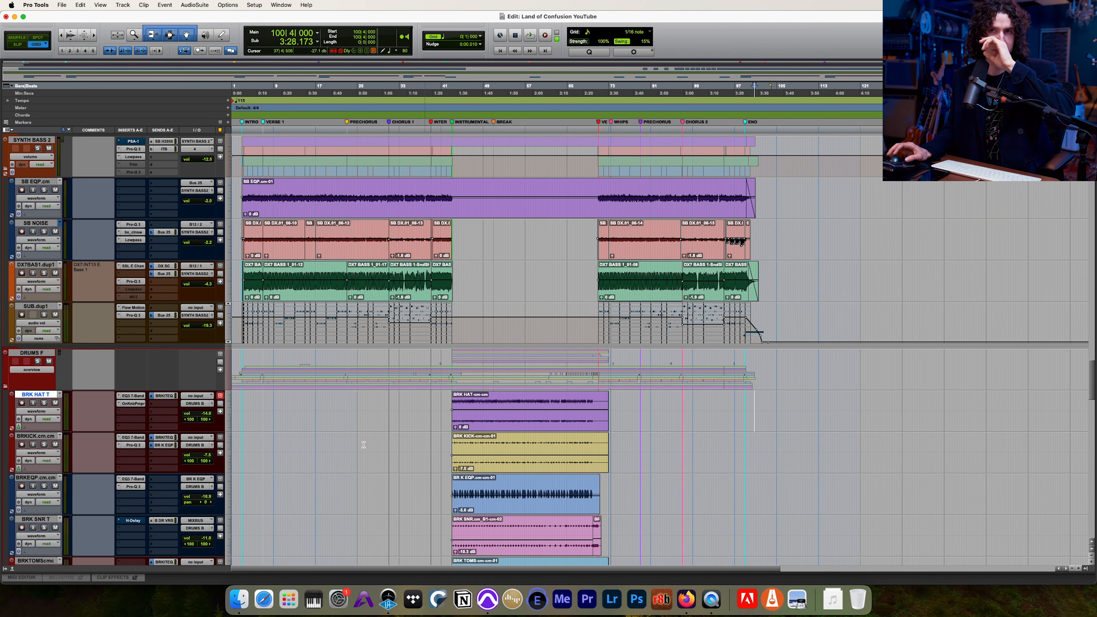
pyautogui.scroll(15, 205, 375)
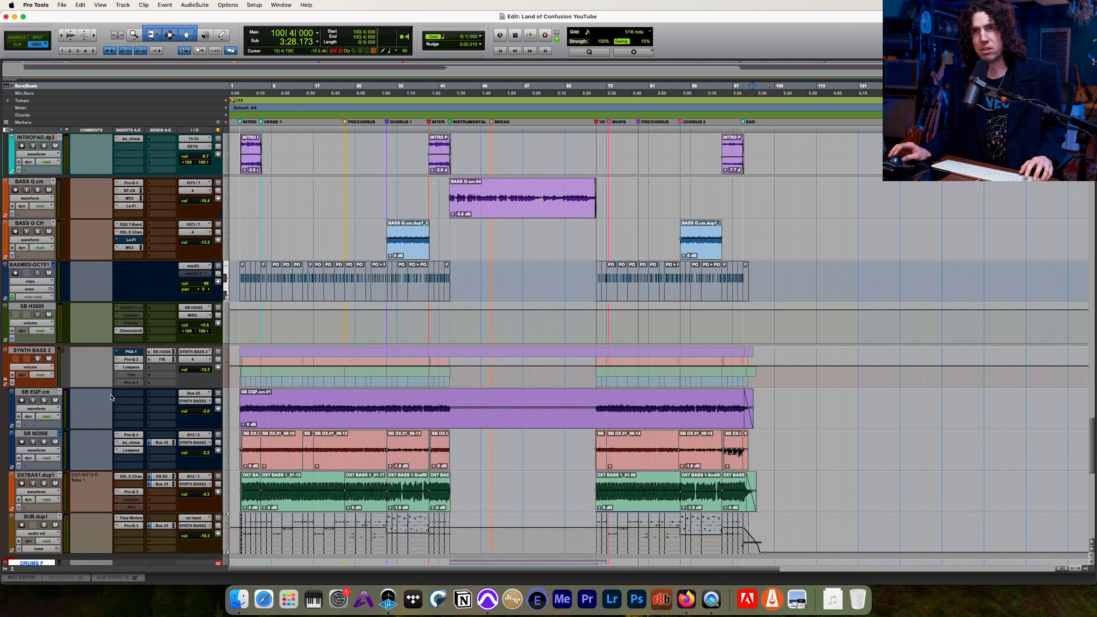
pyautogui.scroll(15, 205, 374)
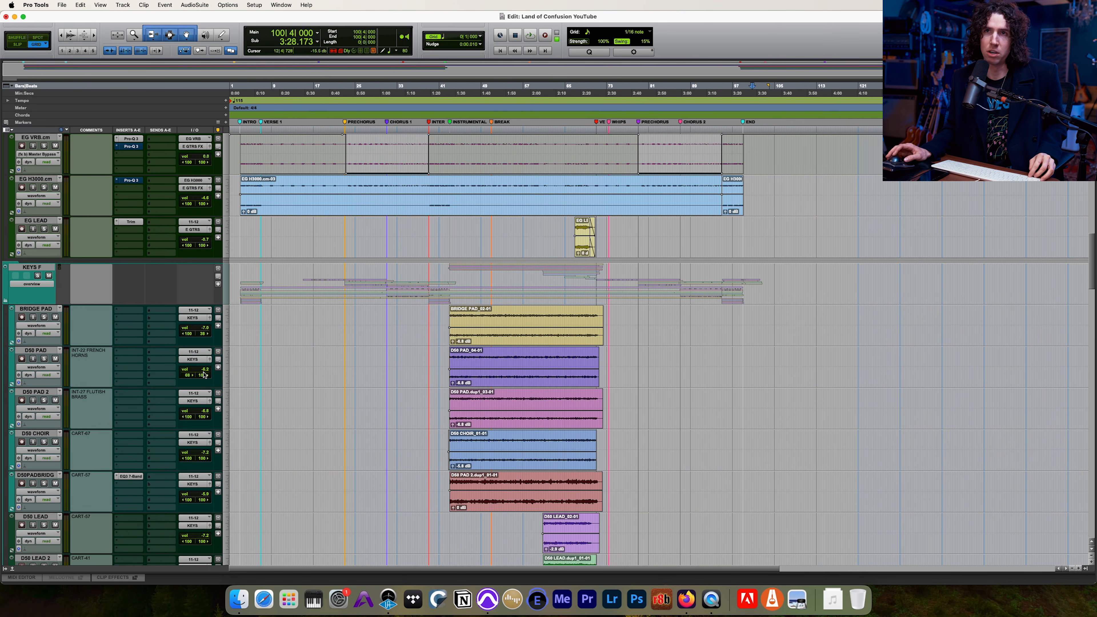
pyautogui.scroll(2, 172, 411)
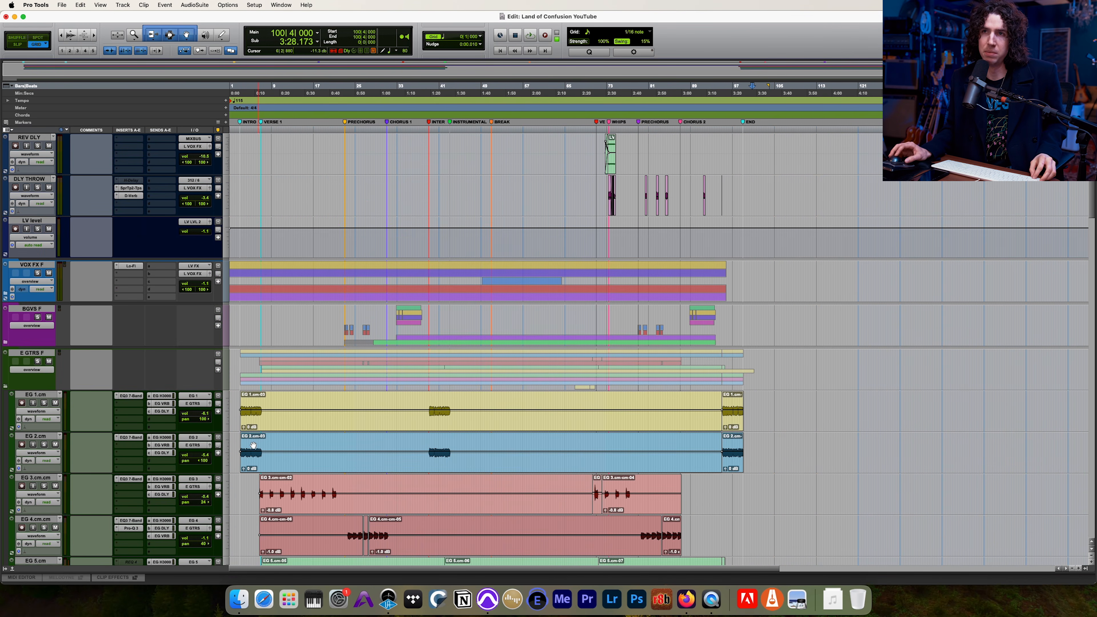
# Step: Examine the intro guitar clips at closer range and place the cursor at 2|3 on EG 1.cm
pyautogui.click(236, 400)
pyautogui.press('t')
pyautogui.press('t')
pyautogui.press('t')
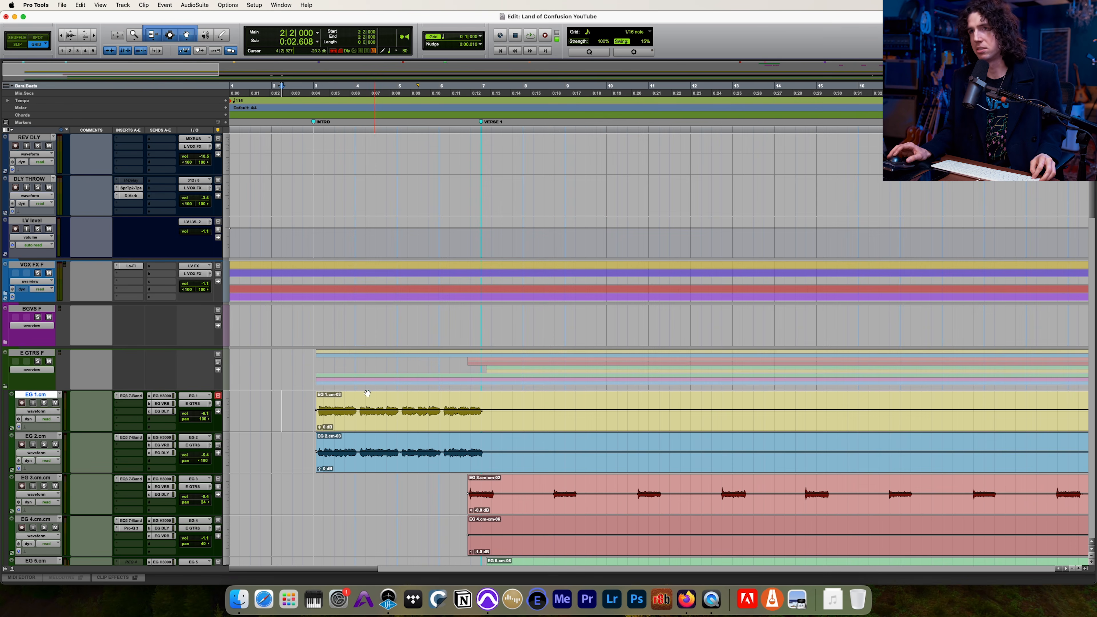
pyautogui.click(293, 402)
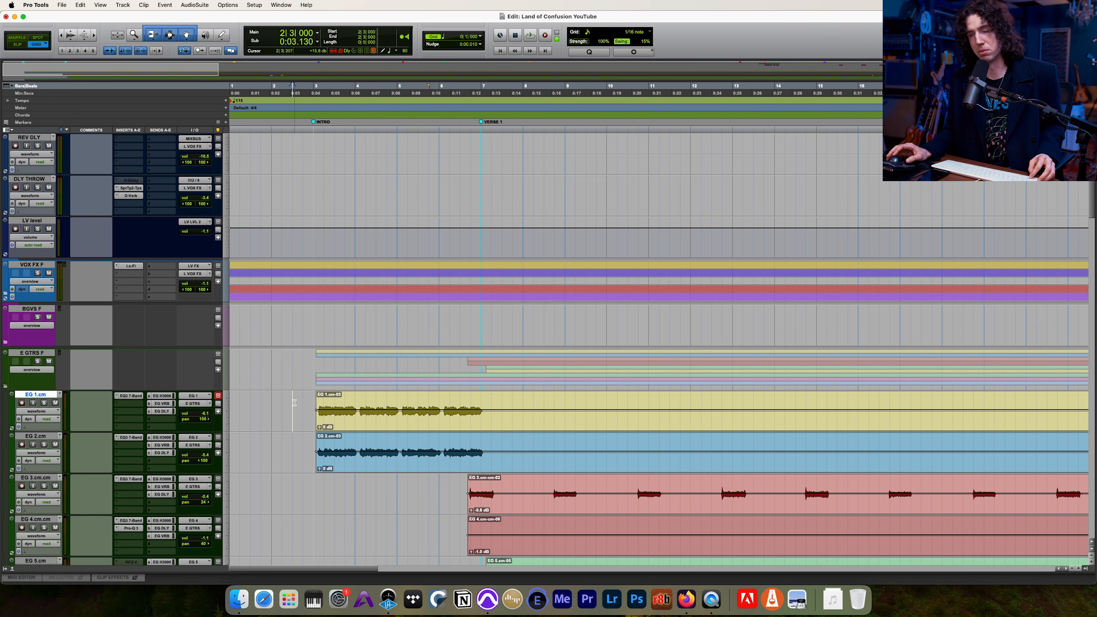
# Step: Solo the E GTRS F folder and audition the intro guitars from 2|3 up to the VERSE 1 marker
pyautogui.scroll(-4, 294, 402)
pyautogui.press('r')
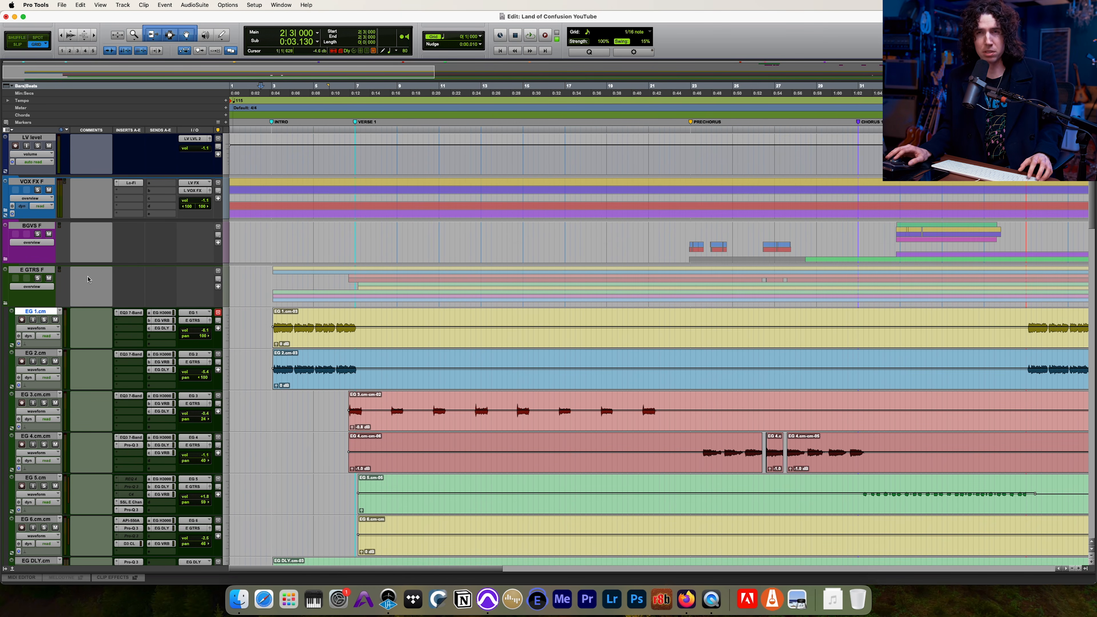
pyautogui.click(38, 278)
pyautogui.press('space')
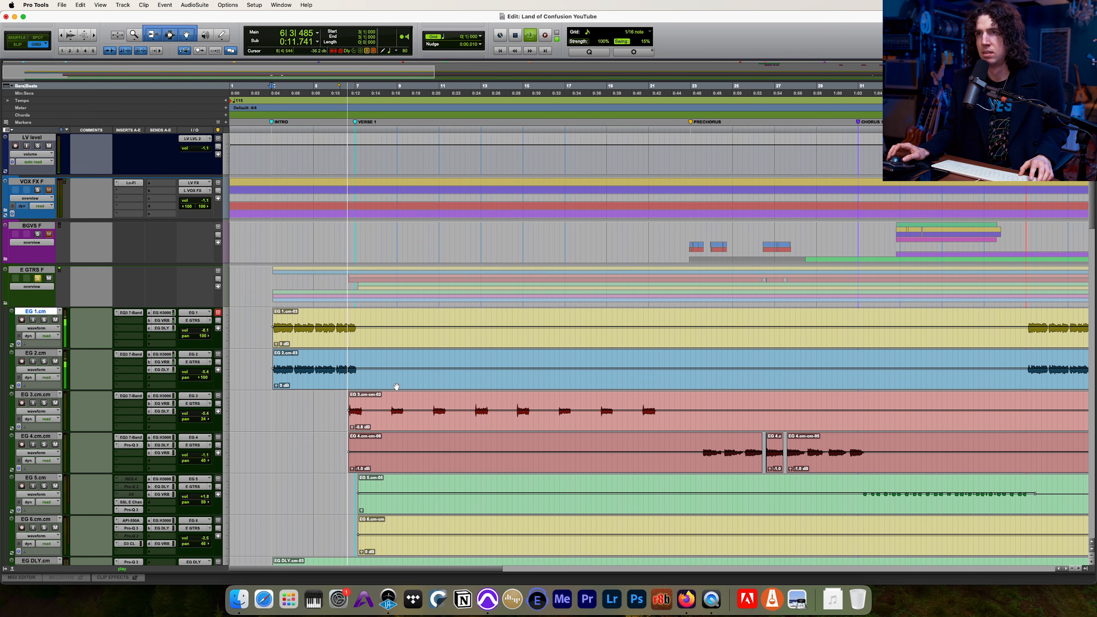
pyautogui.press('space')
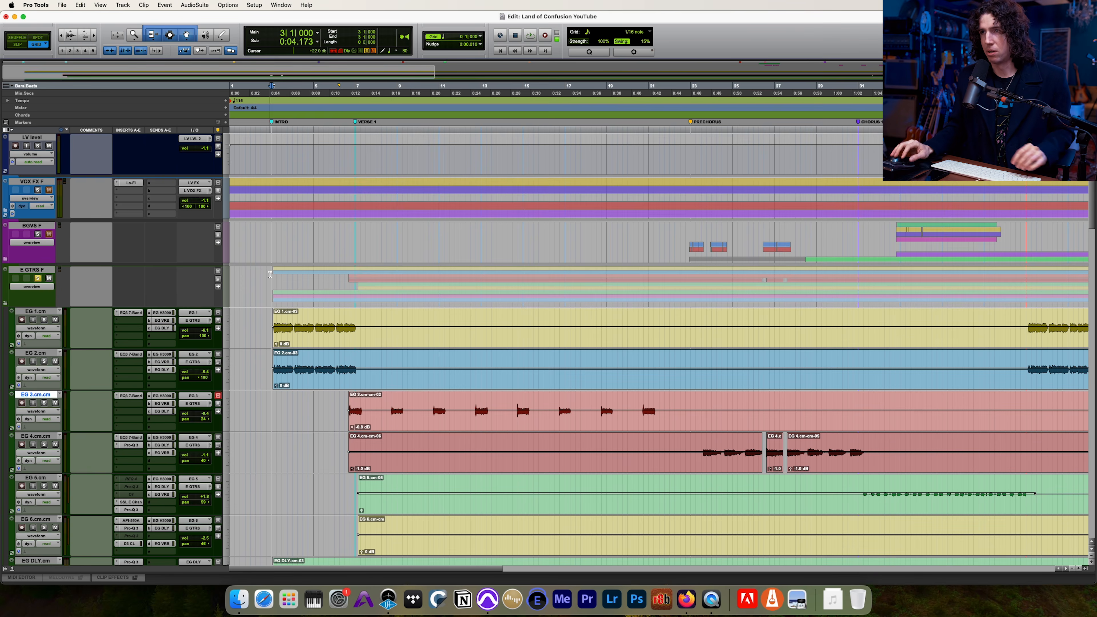
# Step: Review the electric guitar and guitar effect tracks, and place the cursor at 3|1 across EG 1.cm and EG 2.cm
pyautogui.scroll(-4, 421, 252)
pyautogui.scroll(1, 425, 255)
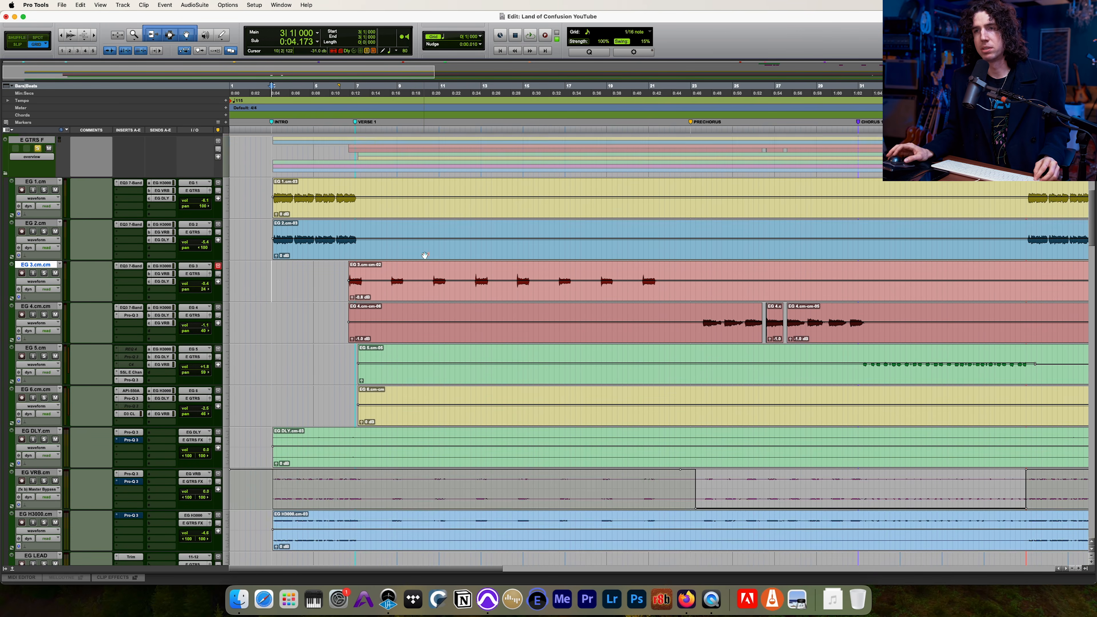
pyautogui.scroll(3, 425, 255)
pyautogui.moveTo(266, 273); pyautogui.dragTo(272, 324)
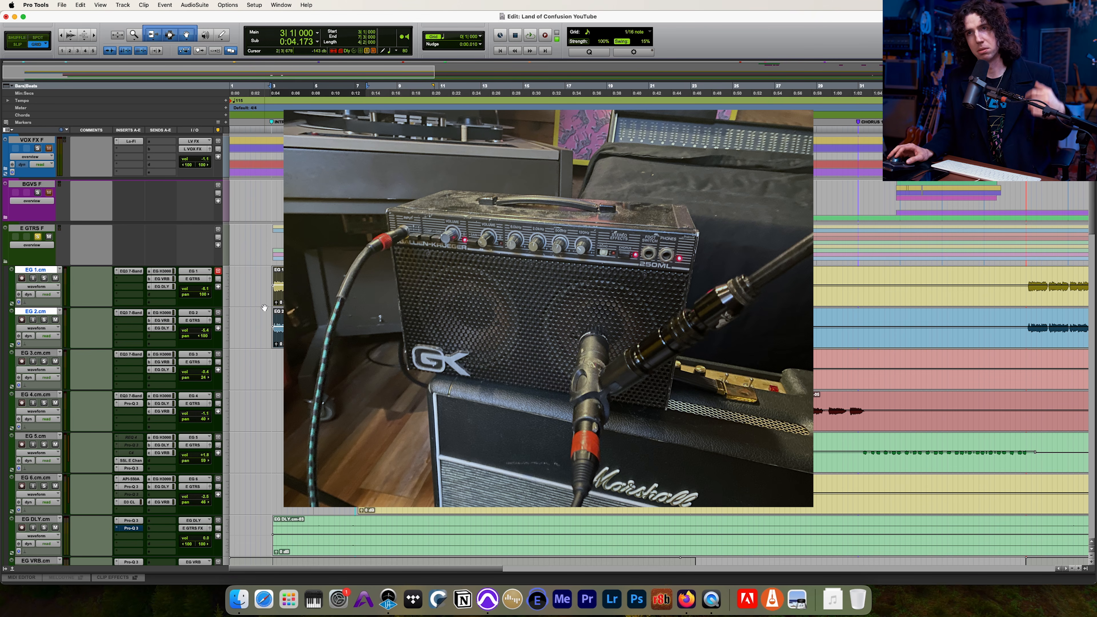
# Step: Place the cursor at 3|1 on EG 1.cm and examine the doubled guitar clips between the INTRO and VERSE 1 markers
pyautogui.click(256, 280)
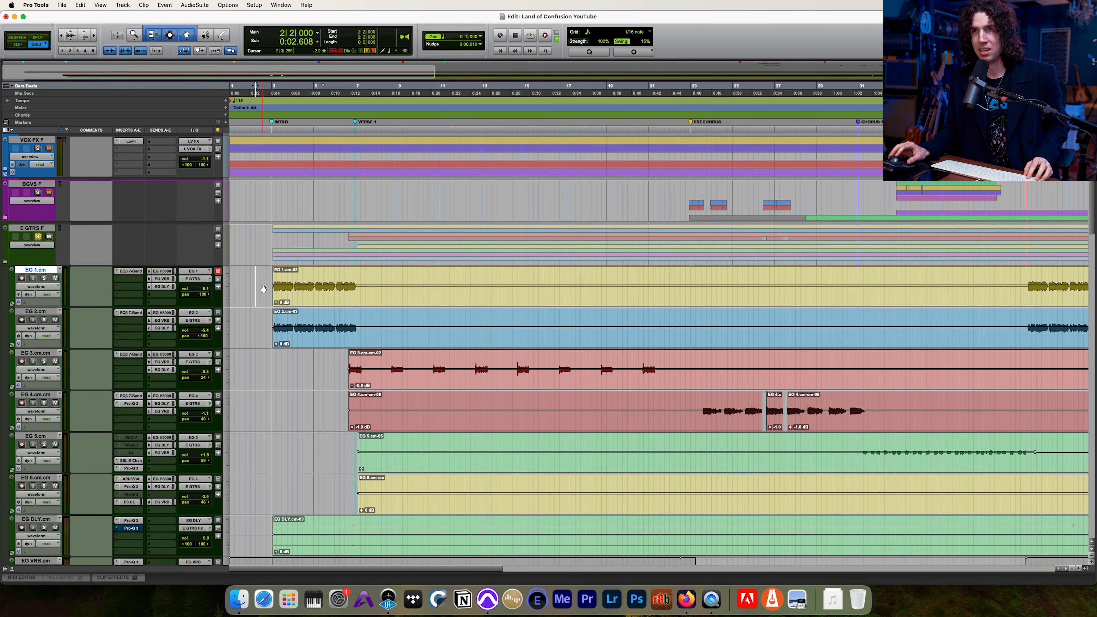
pyautogui.click(269, 283)
pyautogui.press('t')
pyautogui.press('t')
pyautogui.press('r')
pyautogui.press('r')
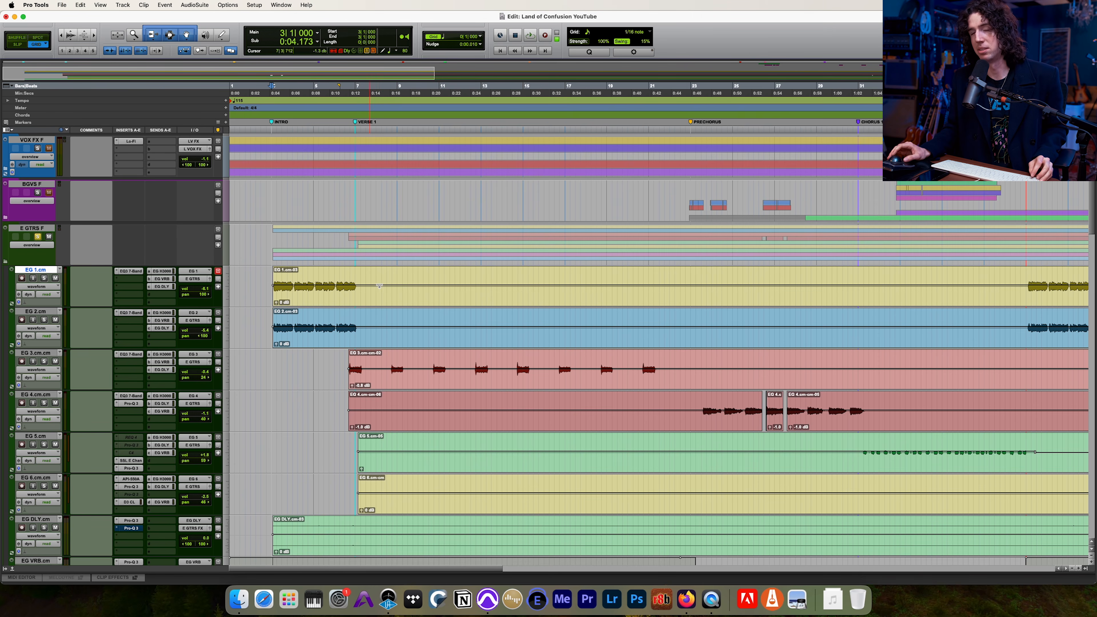
pyautogui.press('t')
pyautogui.press('t')
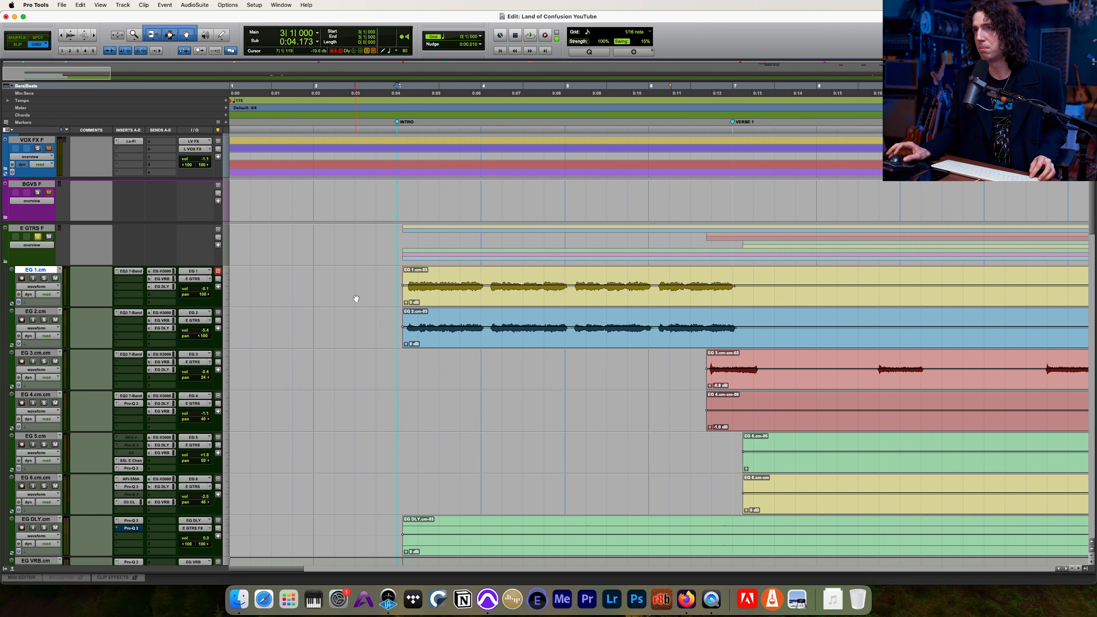
pyautogui.hscroll(3, 356, 298)
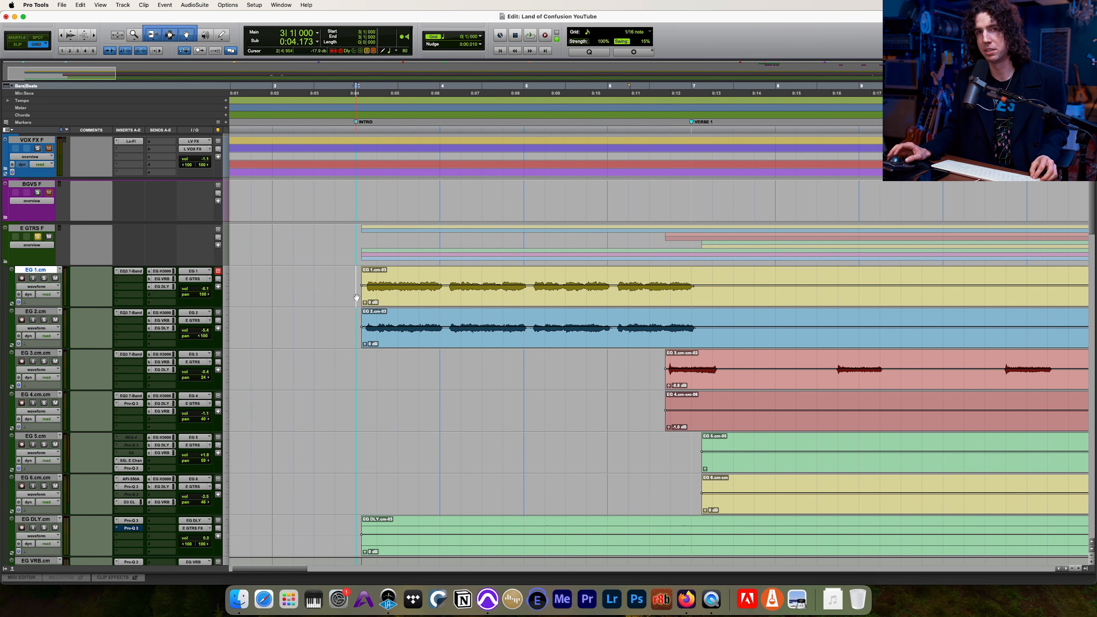
pyautogui.press('r')
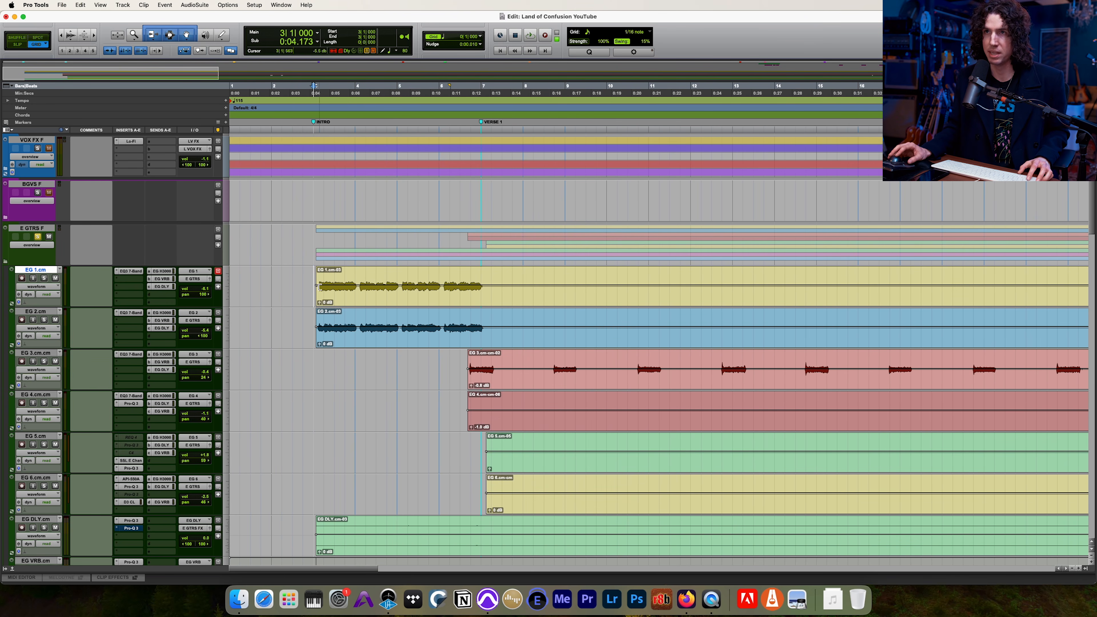
# Step: Check the EQ3 7-Band insert on EG 1.cm and audition the intro guitars from 2|4
pyautogui.click(297, 279)
pyautogui.click(138, 271)
pyautogui.click(137, 271)
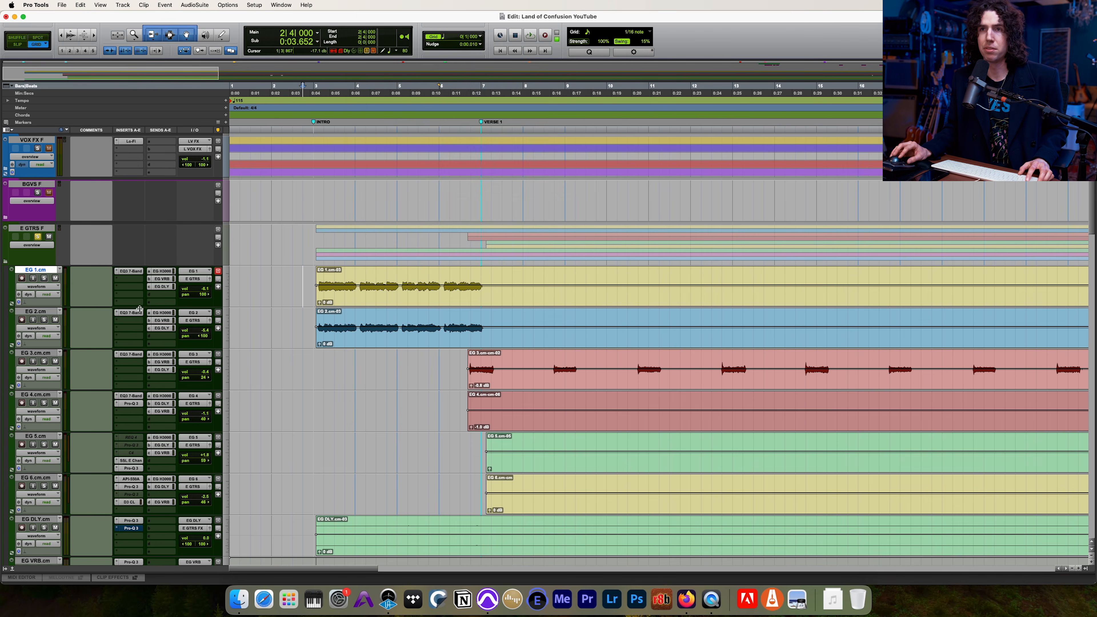
pyautogui.press('space')
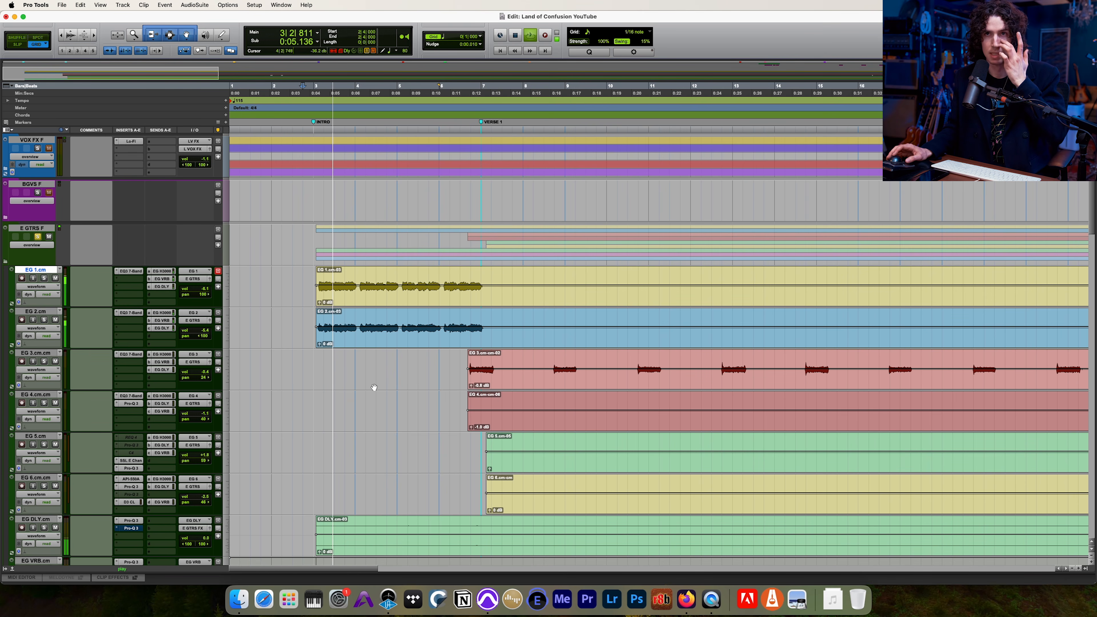
pyautogui.click(464, 357)
pyautogui.press('space')
# Step: Solo EG 3.cm.cm in place of the guitar folder and audition its verse part from 6|3
pyautogui.click(44, 362)
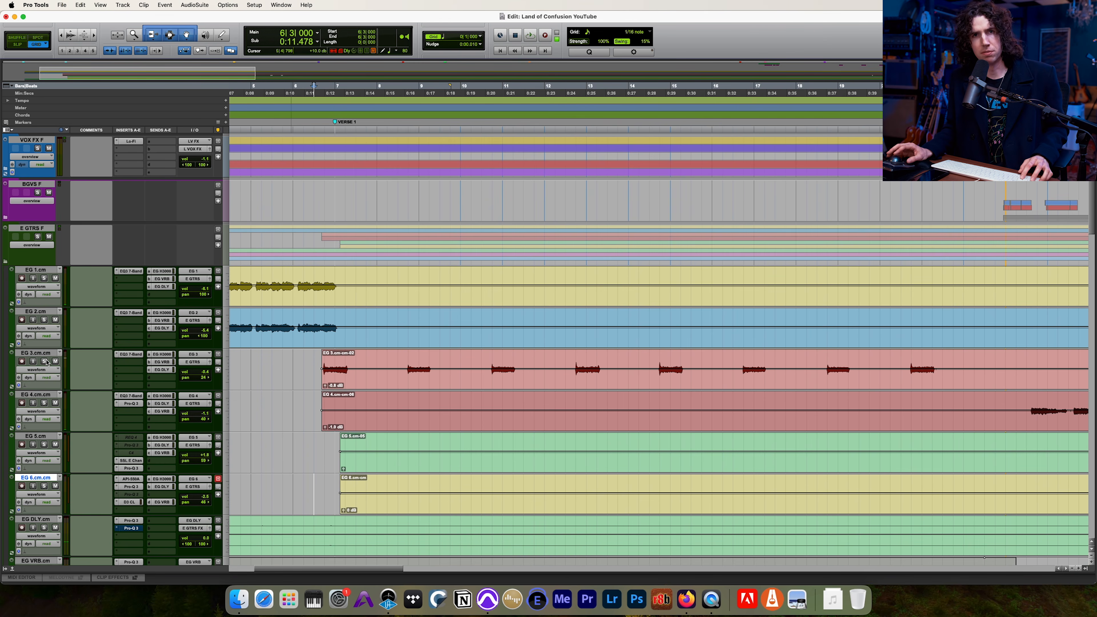
pyautogui.click(314, 365)
pyautogui.press('space')
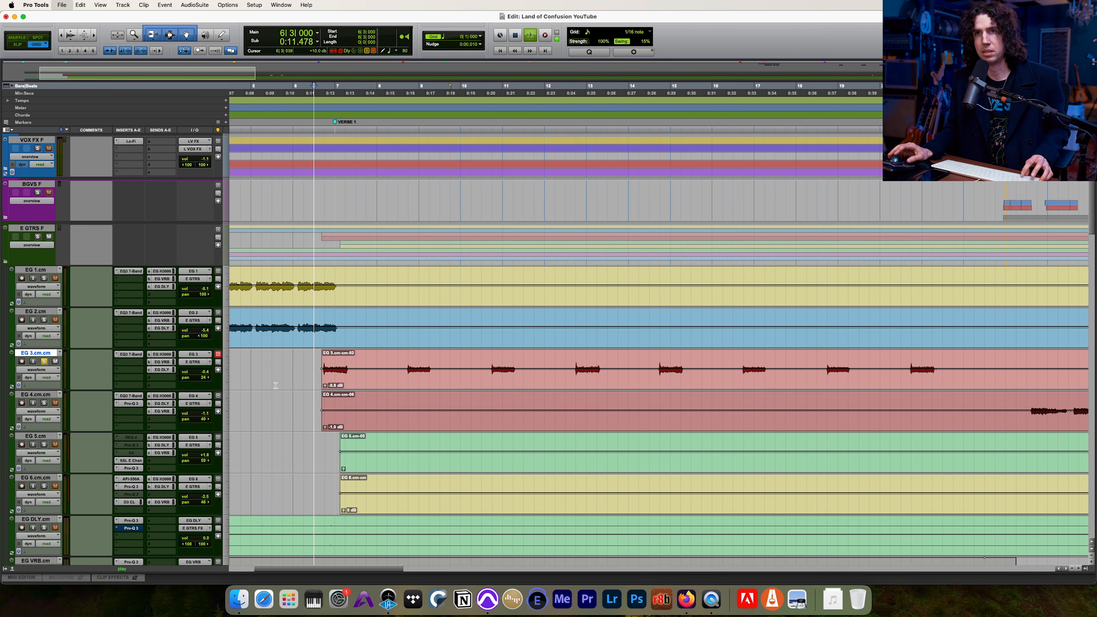
pyautogui.scroll(-3, 318, 364)
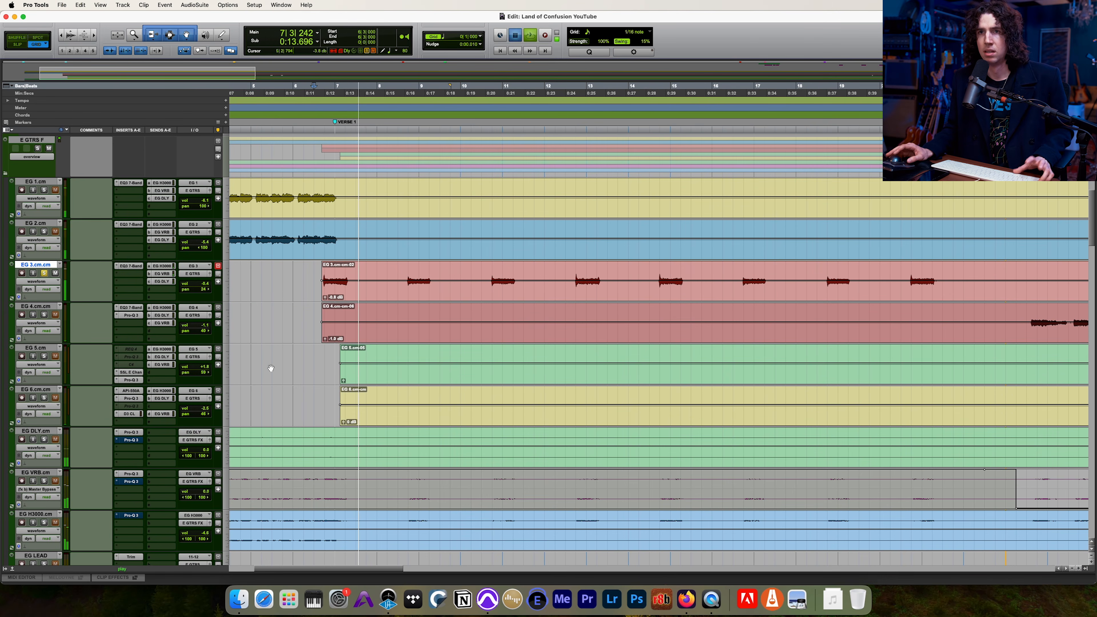
pyautogui.press('space')
# Step: Add the EG DLY, EG VRB and EG H3000 effect tracks to the solo and audition EG 3.cm.cm from 6|3
pyautogui.scroll(-2, 270, 368)
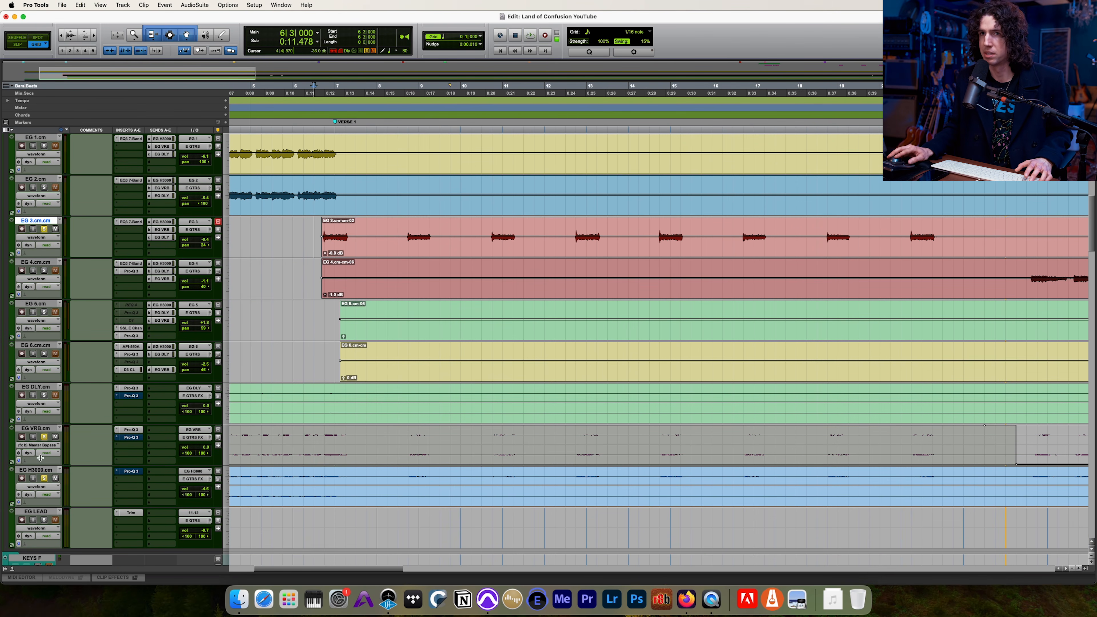
pyautogui.click(44, 394)
pyautogui.press('space')
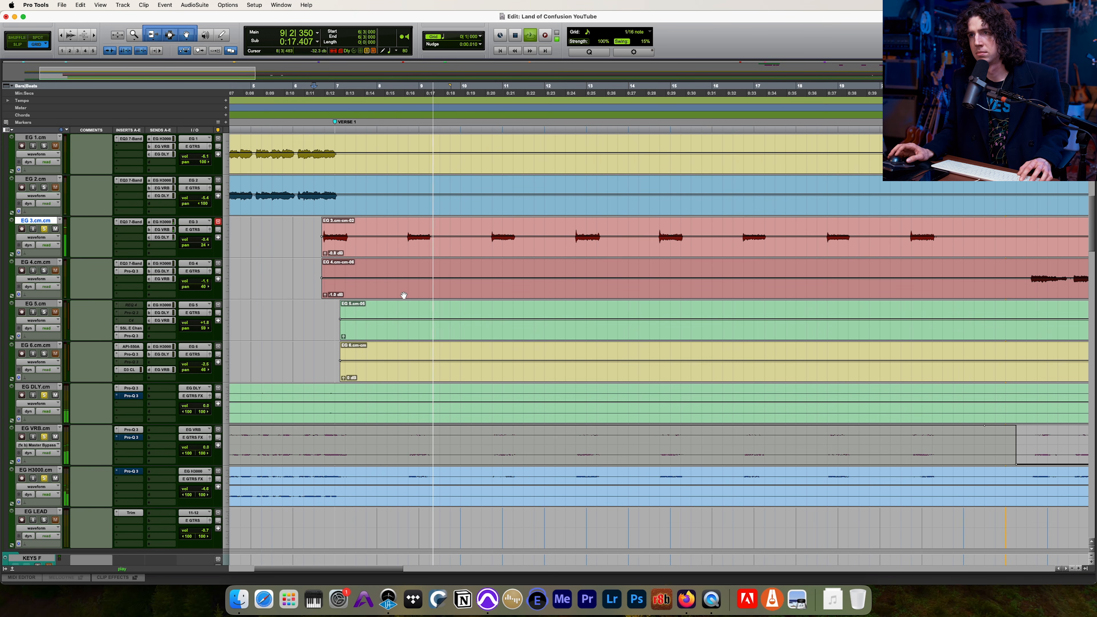
pyautogui.press('space')
# Step: Audition the soloed verse guitar and effects from 8|3, then stop and place the cursor at 10|3 on EG 6.cm.cm
pyautogui.click(398, 228)
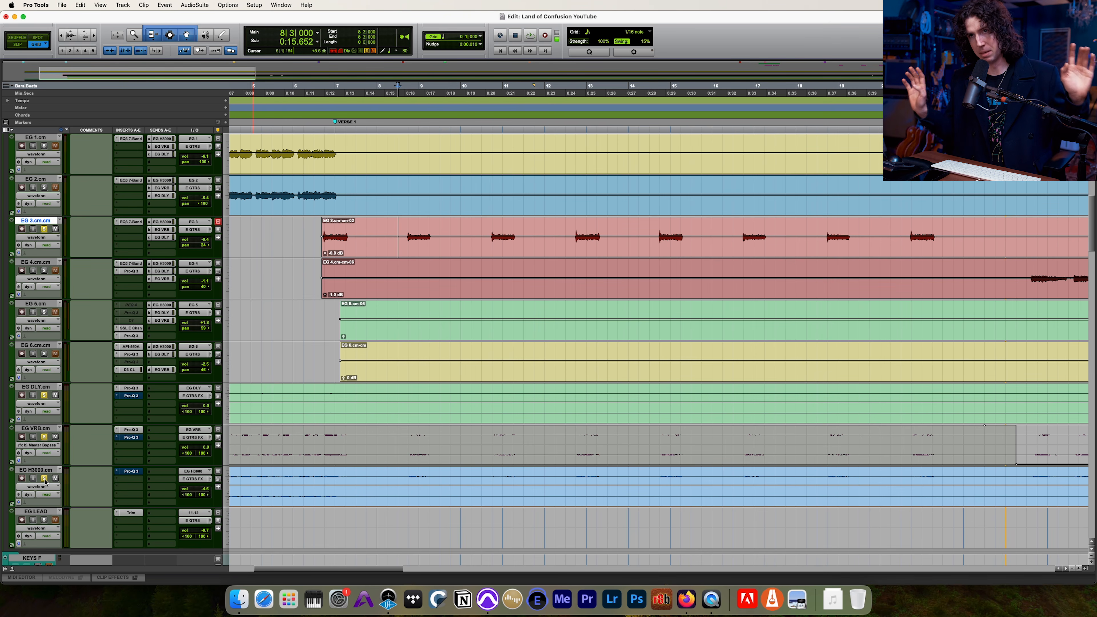
pyautogui.press('space')
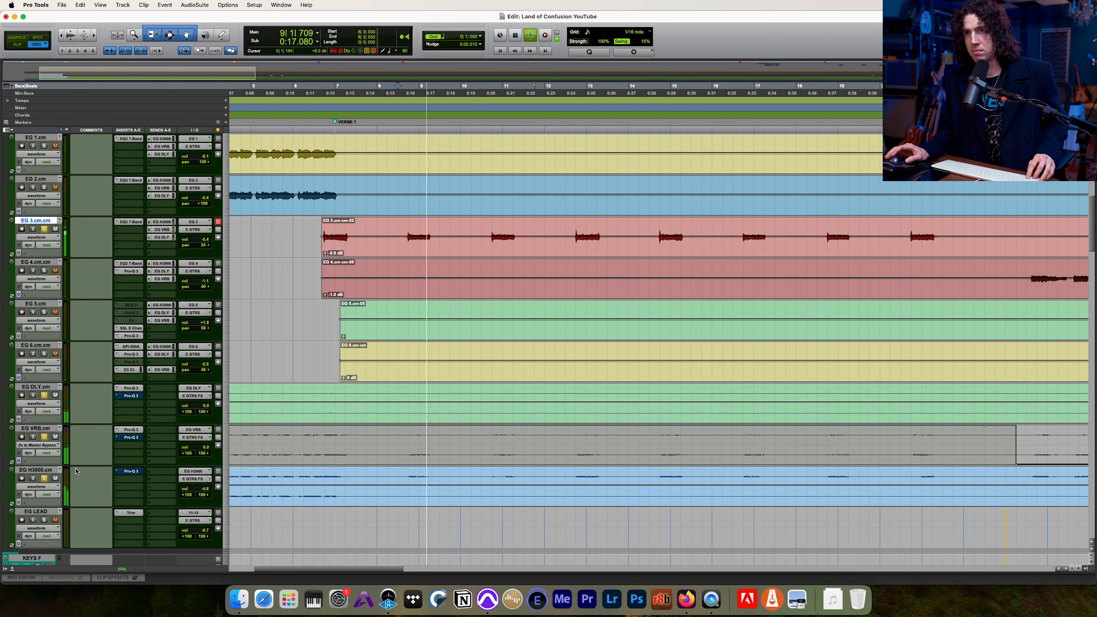
pyautogui.hscroll(-3, 610, 355)
pyautogui.hscroll(7, 611, 355)
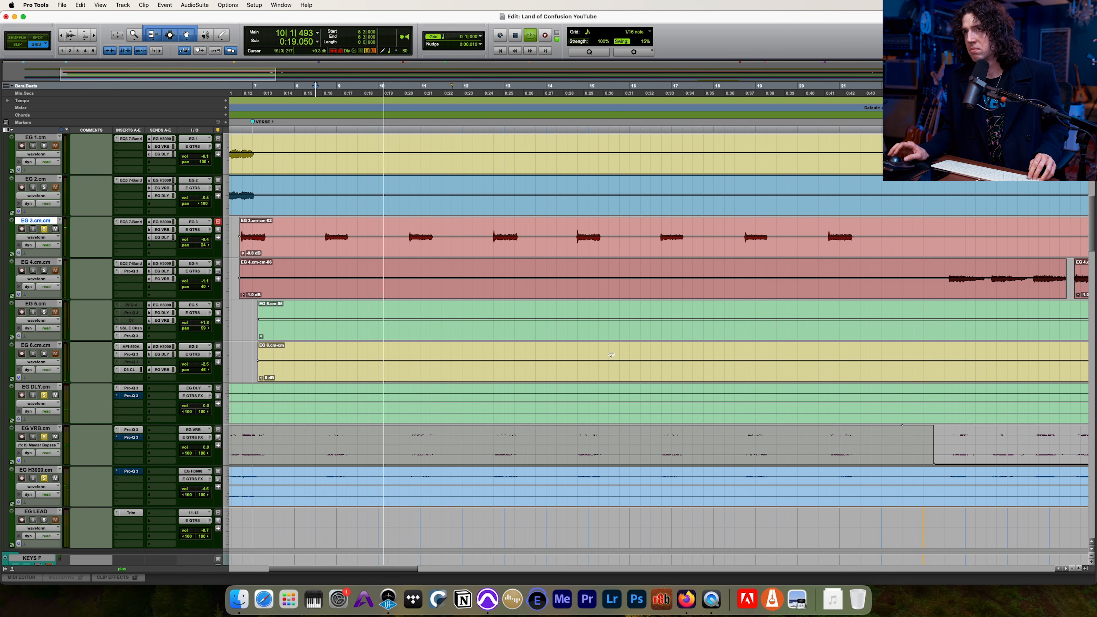
pyautogui.hscroll(2, 611, 355)
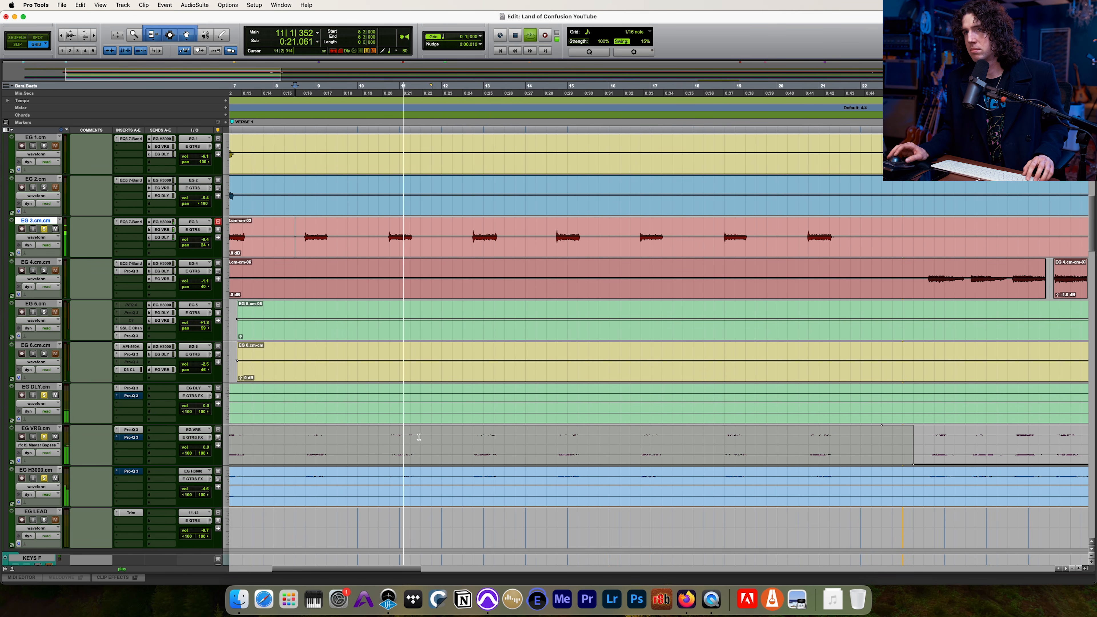
pyautogui.press('space')
pyautogui.click(378, 354)
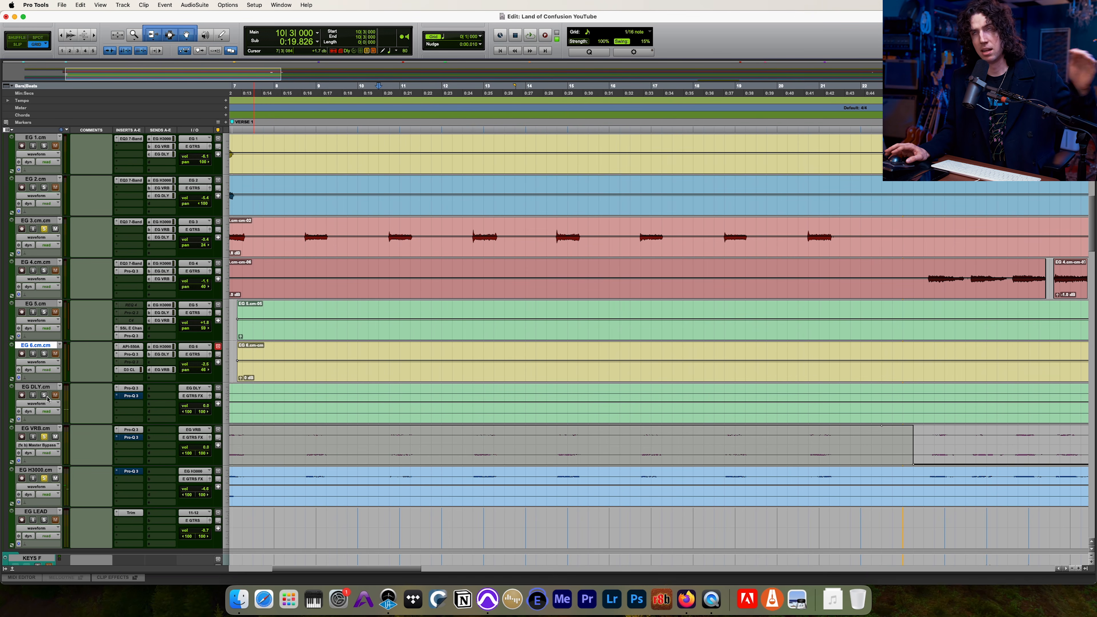
# Step: Audition the soloed verse guitar from 10|3, toggling the solo of EG DLY.cm
pyautogui.press('space')
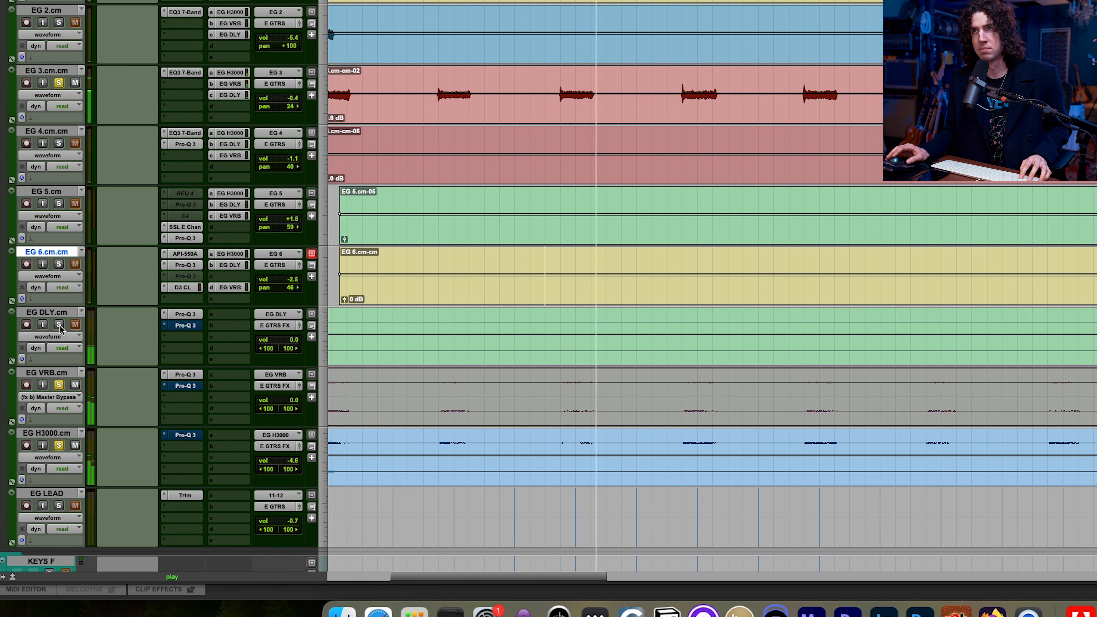
pyautogui.press('space')
pyautogui.click(59, 324)
pyautogui.press('space')
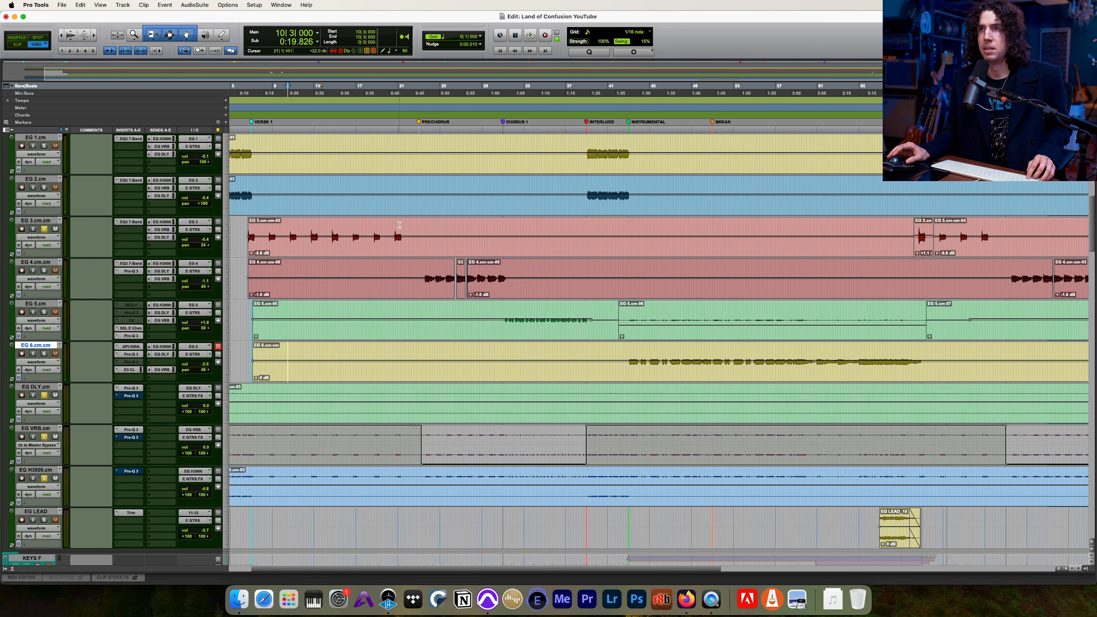
# Step: Solo EG 4.cm.cm during playback and audition its prechorus part from 24|4
pyautogui.click(395, 243)
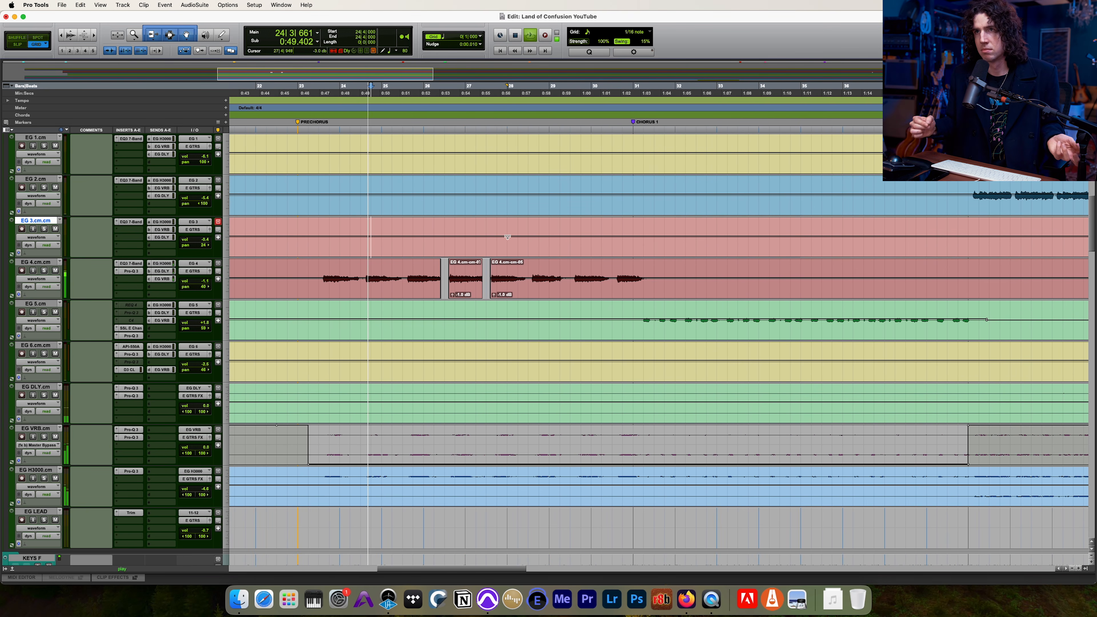
pyautogui.click(44, 270)
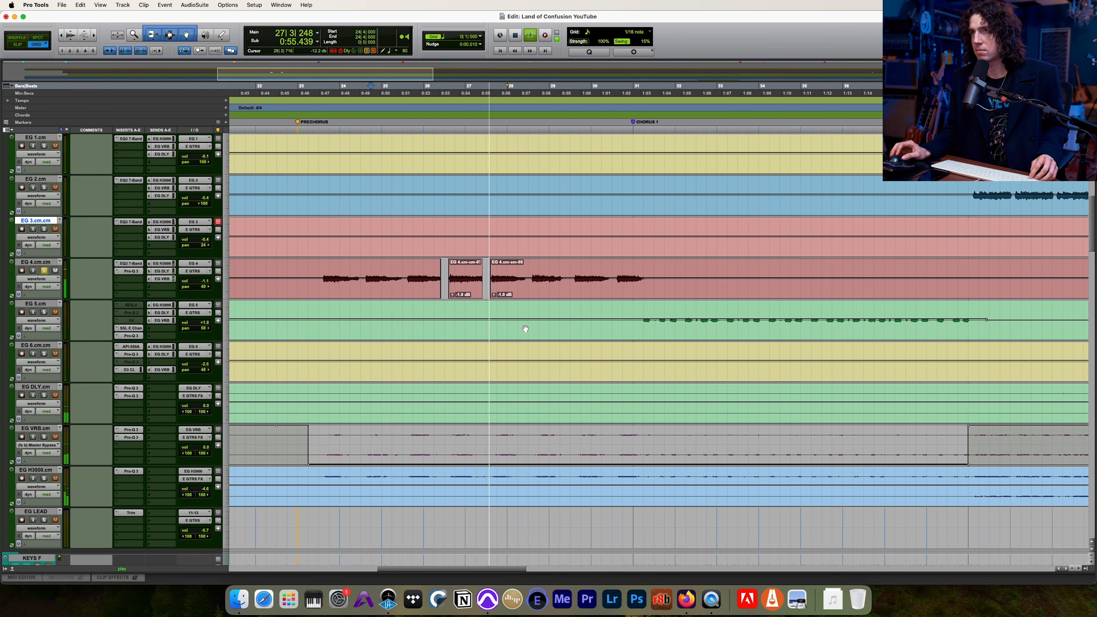
pyautogui.press('space')
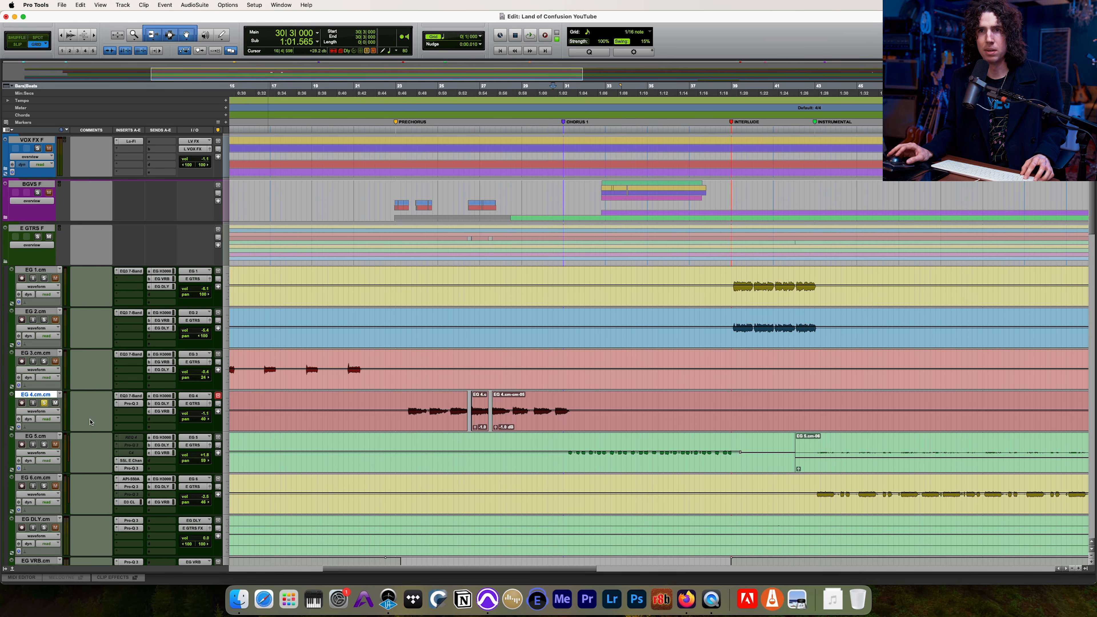
# Step: Play from 30|3 and solo EG 5.cm to hear its chorus part
pyautogui.press('space')
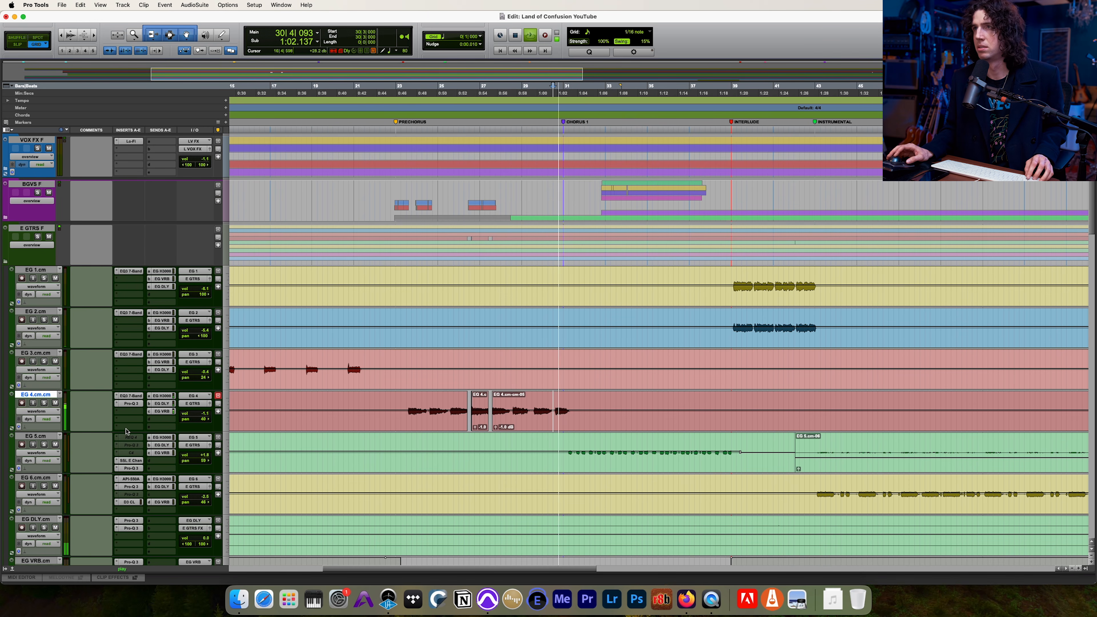
pyautogui.click(44, 444)
pyautogui.scroll(-5, 44, 448)
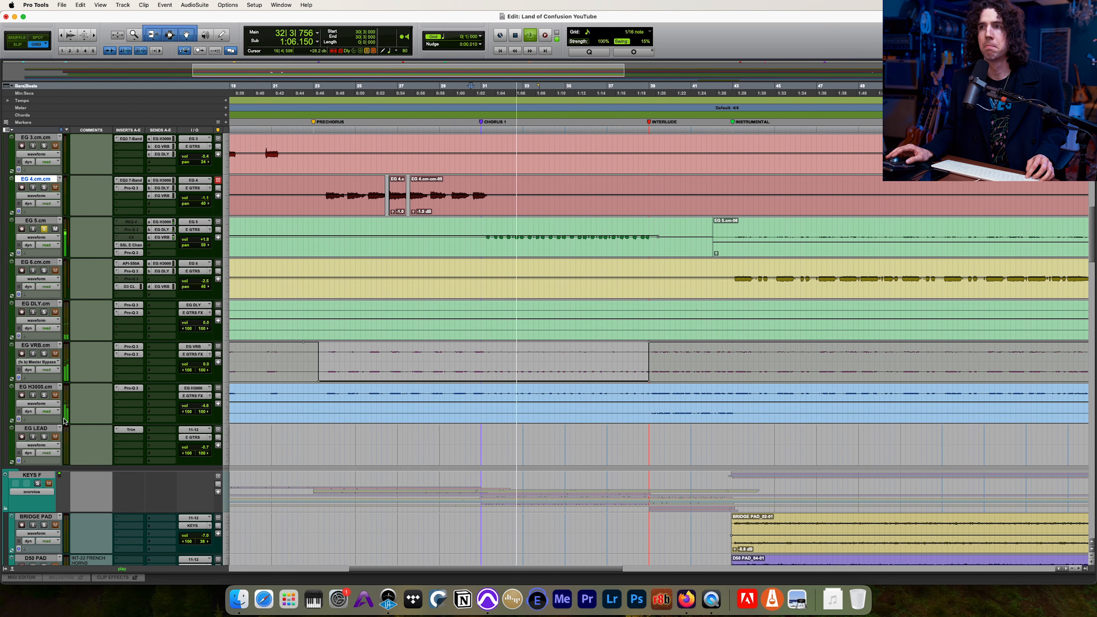
# Step: Add EG H3000.cm, EG VRB.cm and EG DLY.cm to the solo, audition the chorus guitar with its effects and stop playback
pyautogui.click(42, 403)
pyautogui.click(39, 404)
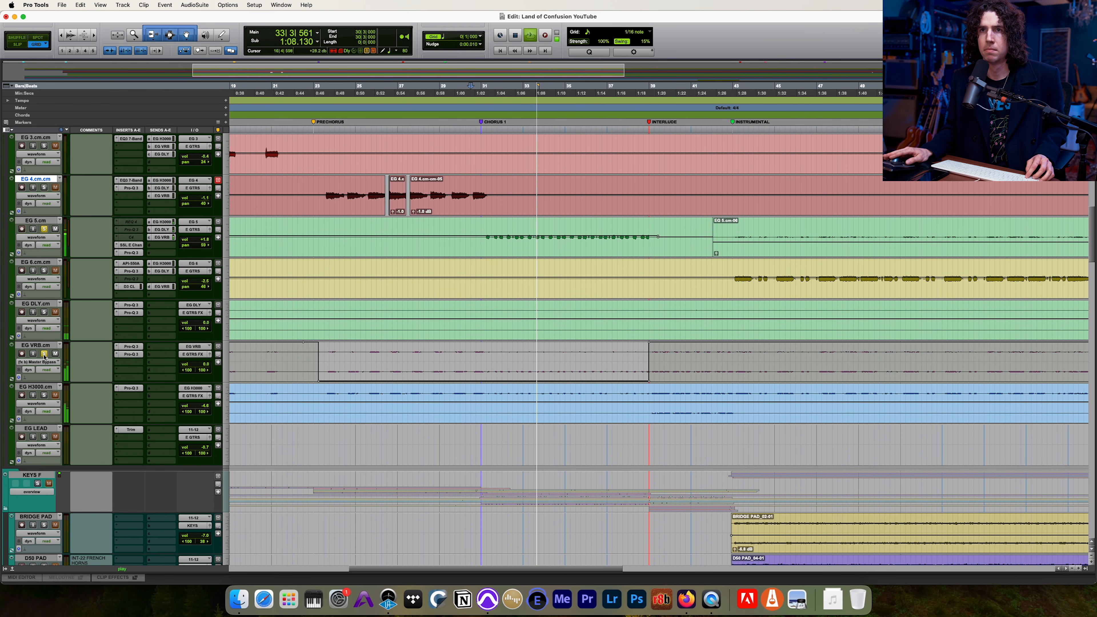
pyautogui.click(44, 312)
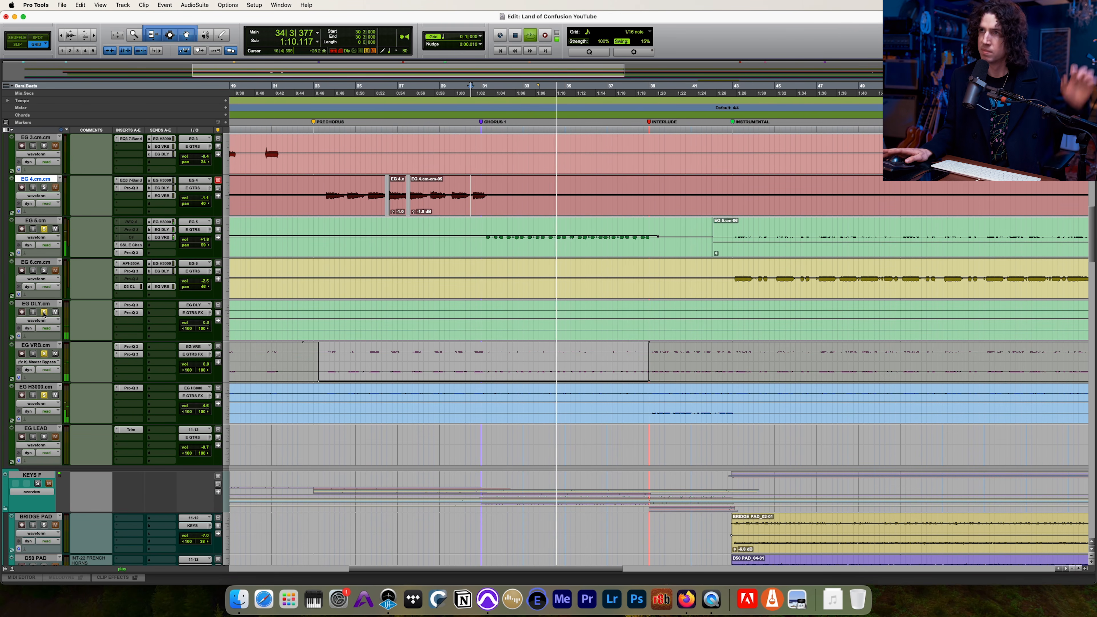
pyautogui.scroll(3, 44, 314)
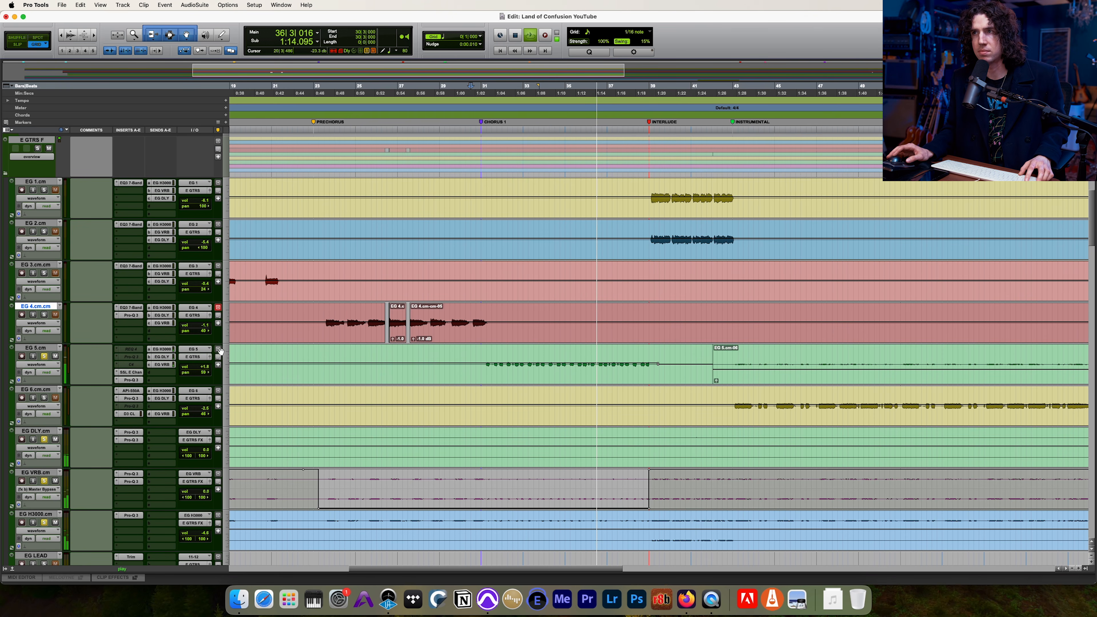
pyautogui.press('space')
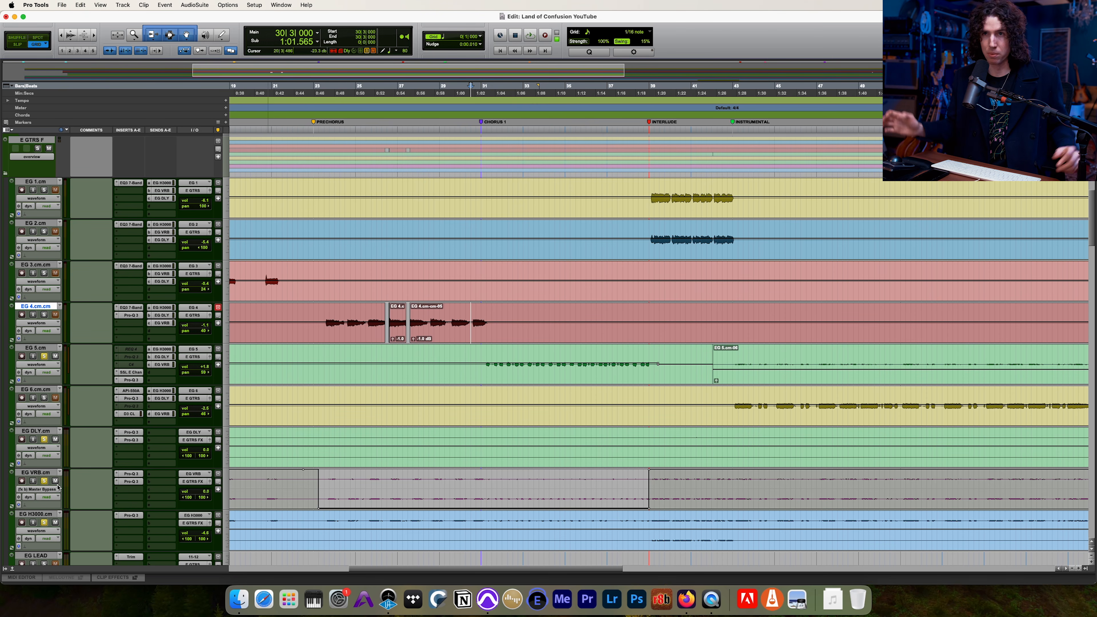
# Step: Highlight the chorus part on EG 5.cm from 31|1 to just past the INTERLUDE marker
pyautogui.scroll(5, 128, 430)
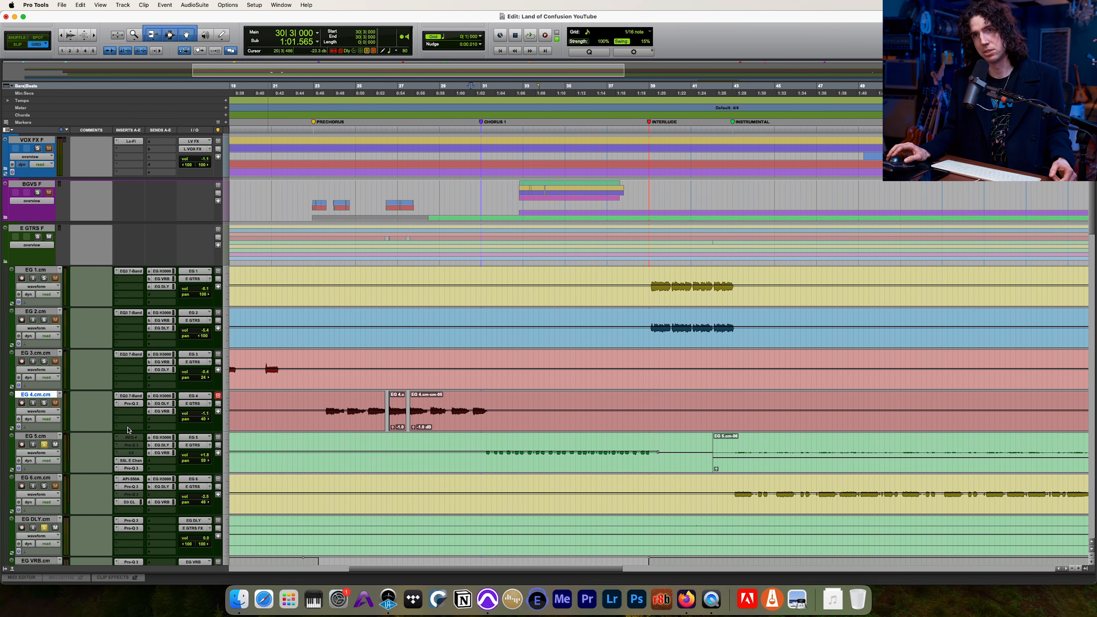
pyautogui.scroll(-2, 128, 429)
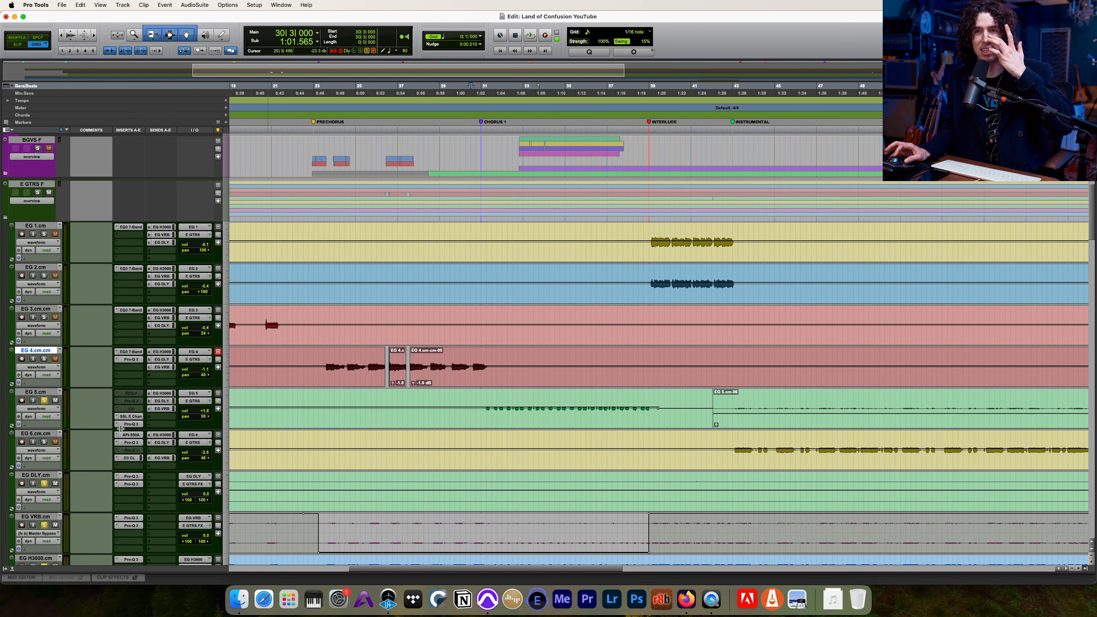
pyautogui.scroll(-4, 115, 428)
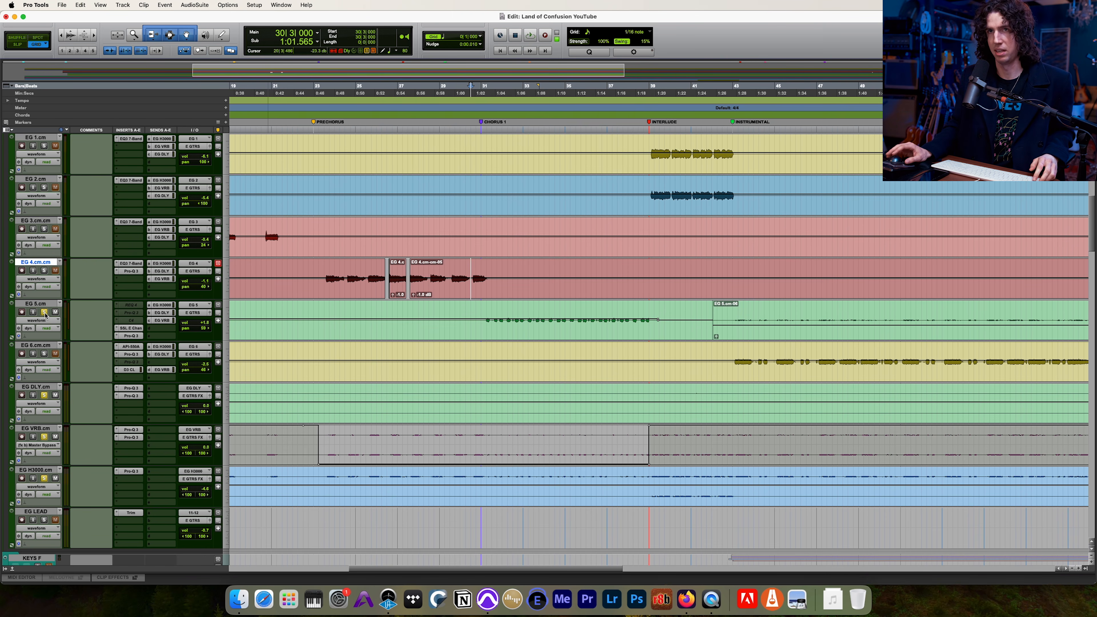
pyautogui.moveTo(480, 307); pyautogui.dragTo(662, 311)
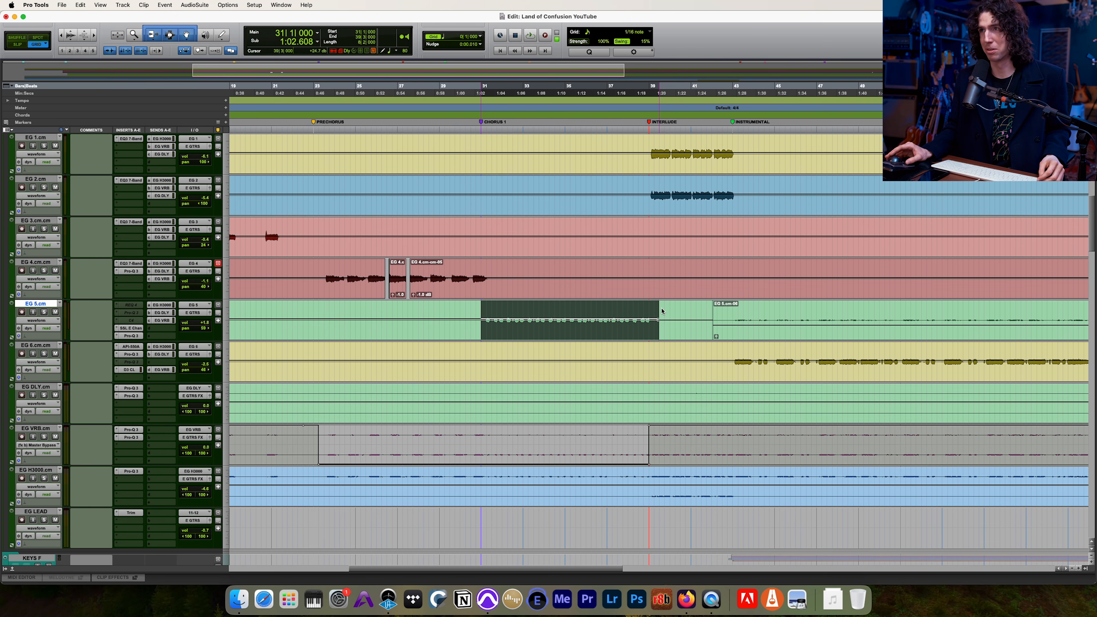
pyautogui.click(661, 309)
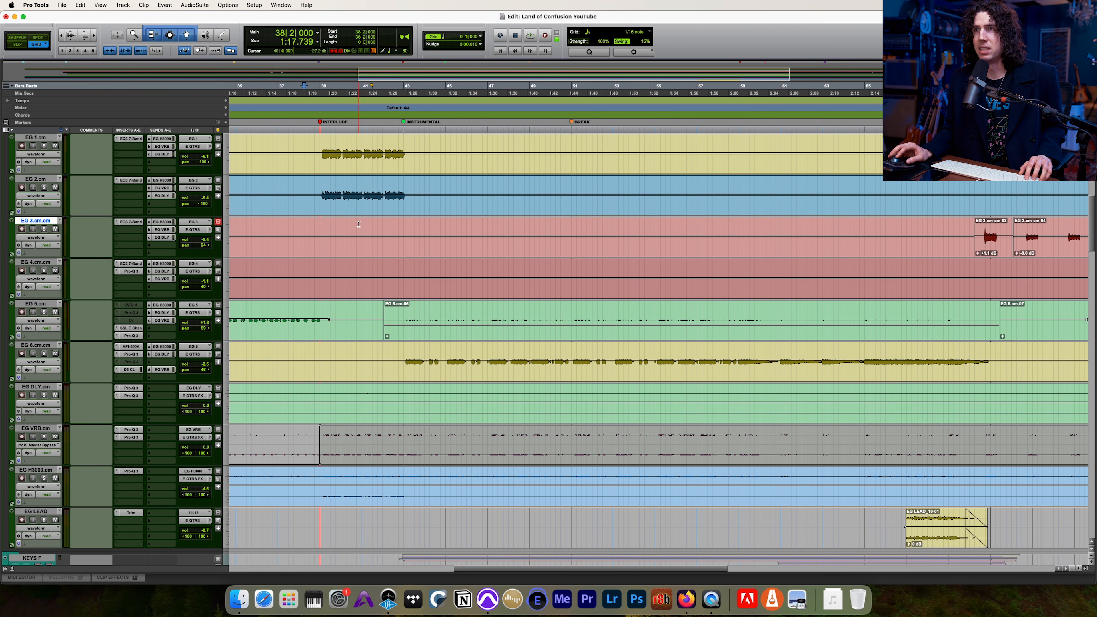
# Step: Play from 40|4 into the instrumental and solo EG 5.cm and EG 6.cm.cm
pyautogui.click(359, 223)
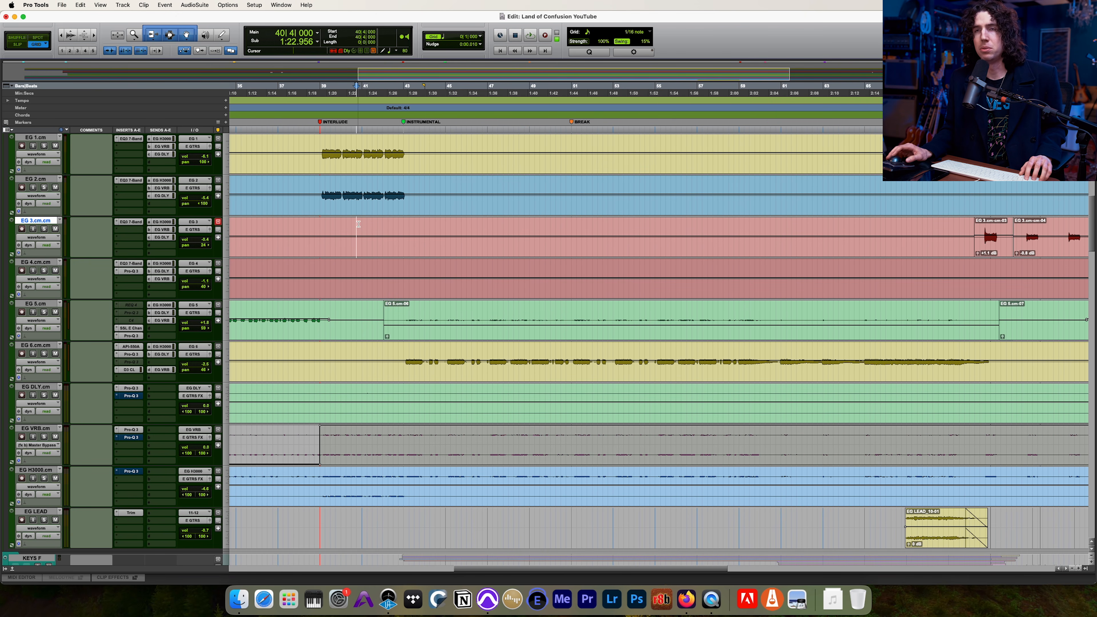
pyautogui.press('space')
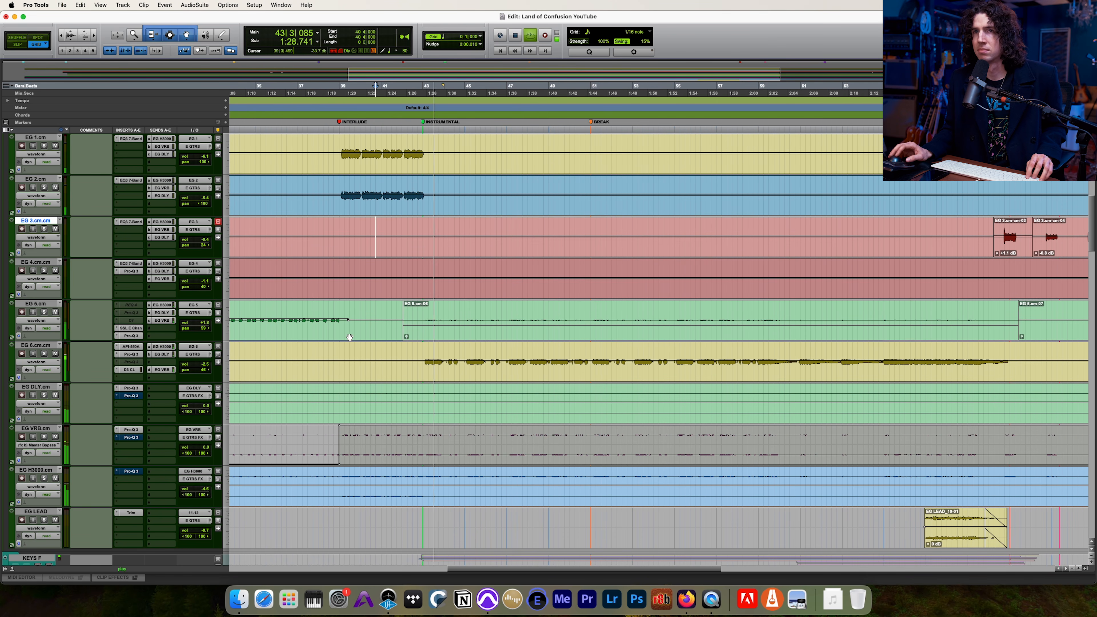
pyautogui.click(44, 312)
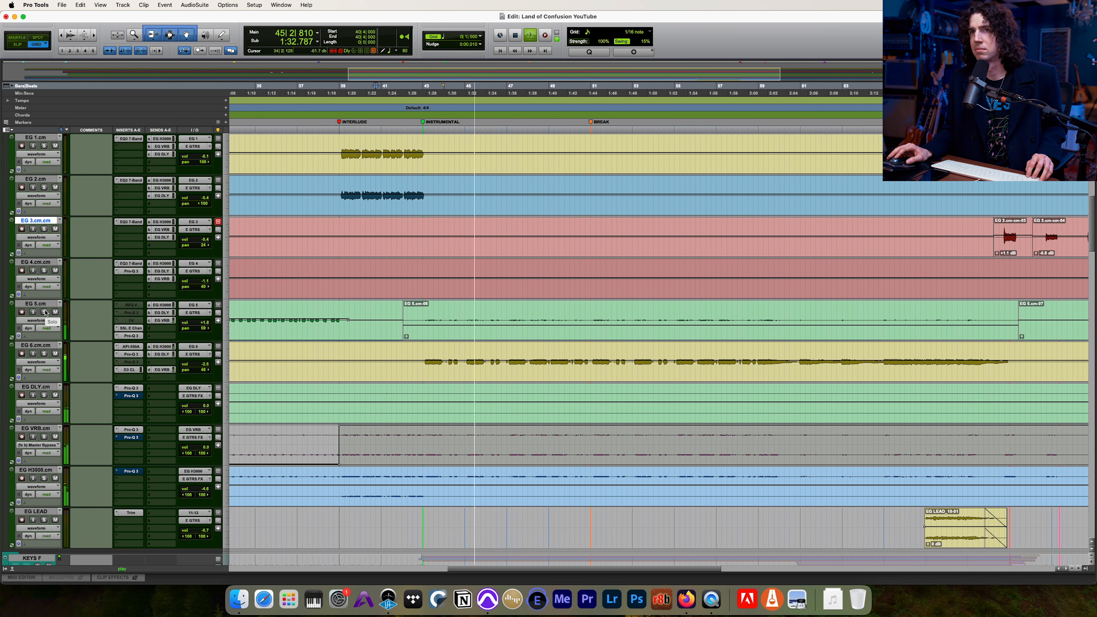
pyautogui.click(44, 353)
# Step: Add the EG VRB, EG H3000 and EG DLY effect tracks to the soloed instrumental guitars
pyautogui.click(44, 437)
pyautogui.click(45, 484)
pyautogui.click(45, 487)
pyautogui.click(44, 478)
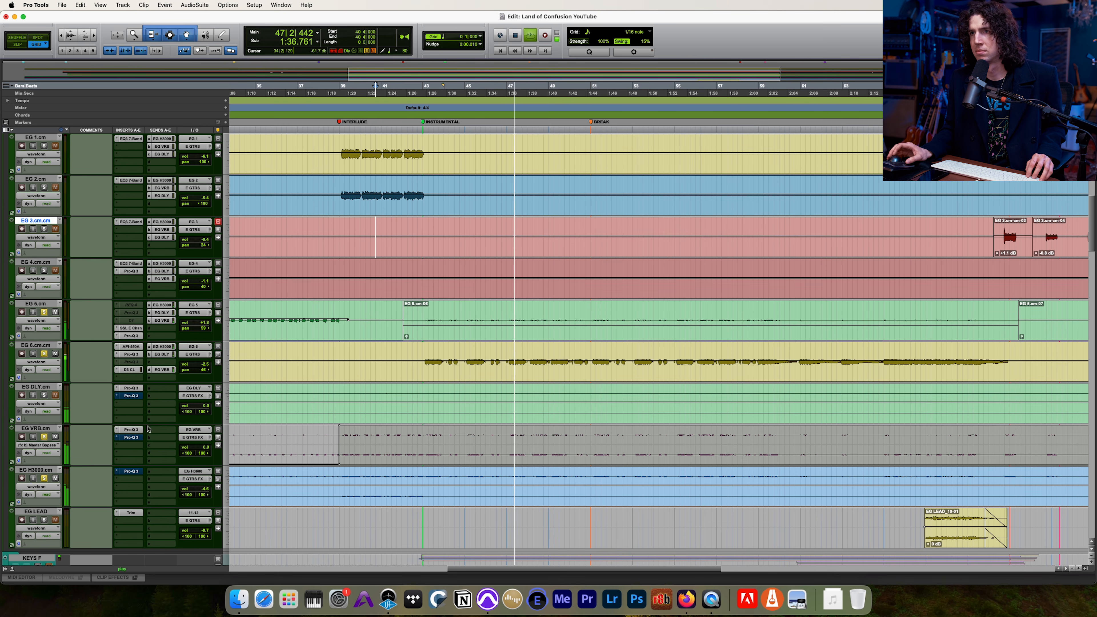
pyautogui.click(43, 395)
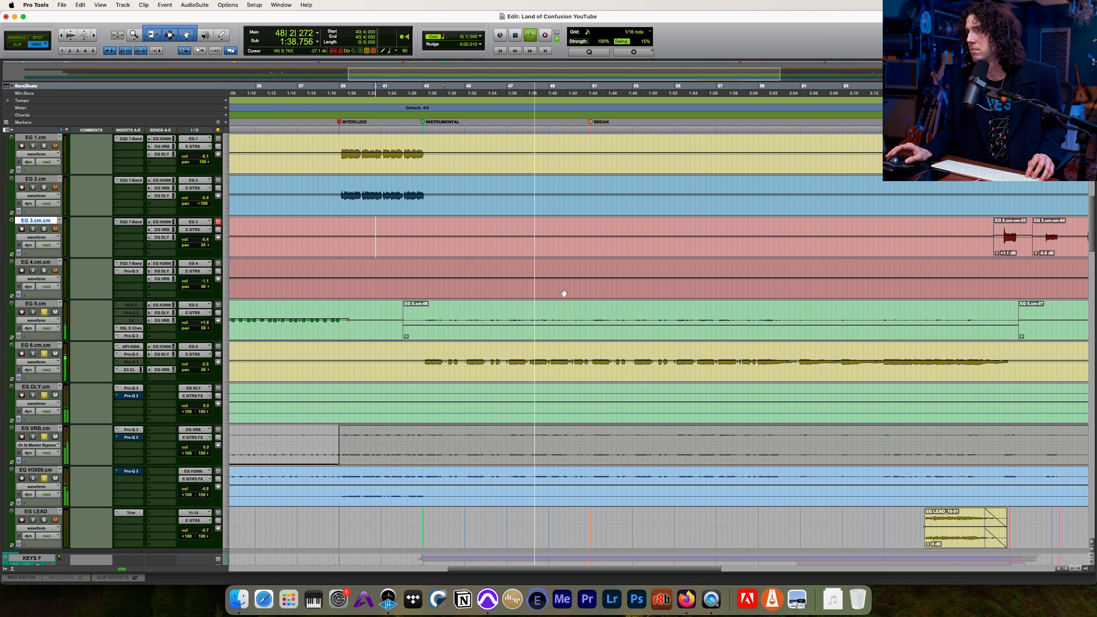
# Step: Audition the soloed guitars and effects through the instrumental to the BREAK marker, then stop playback
pyautogui.press('r')
pyautogui.press('t')
pyautogui.press('t')
pyautogui.scroll(3, 561, 294)
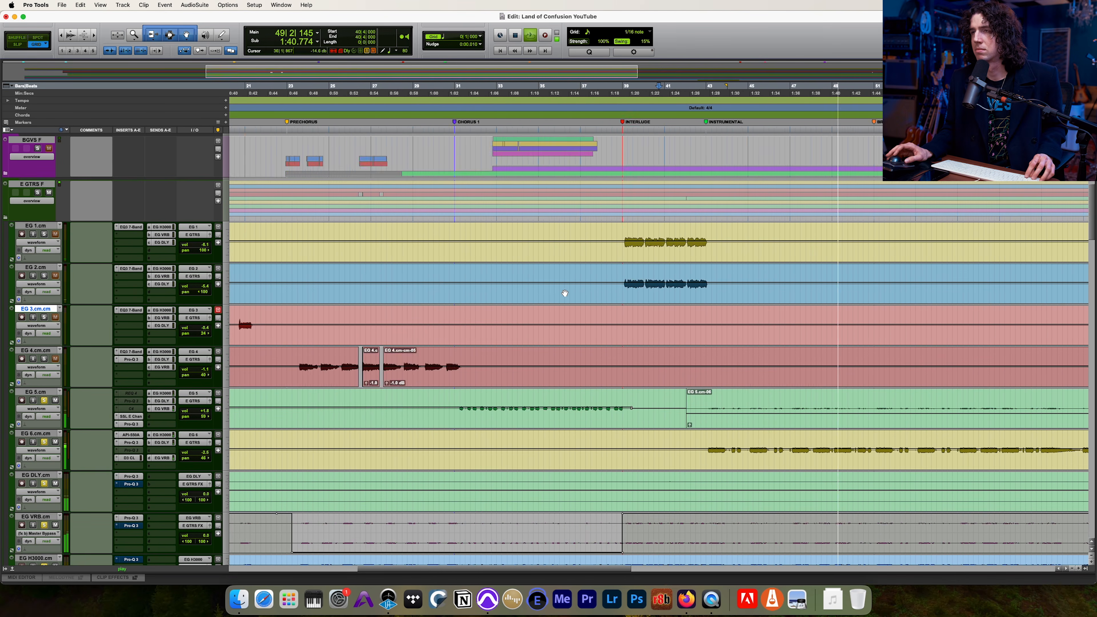
pyautogui.press('r')
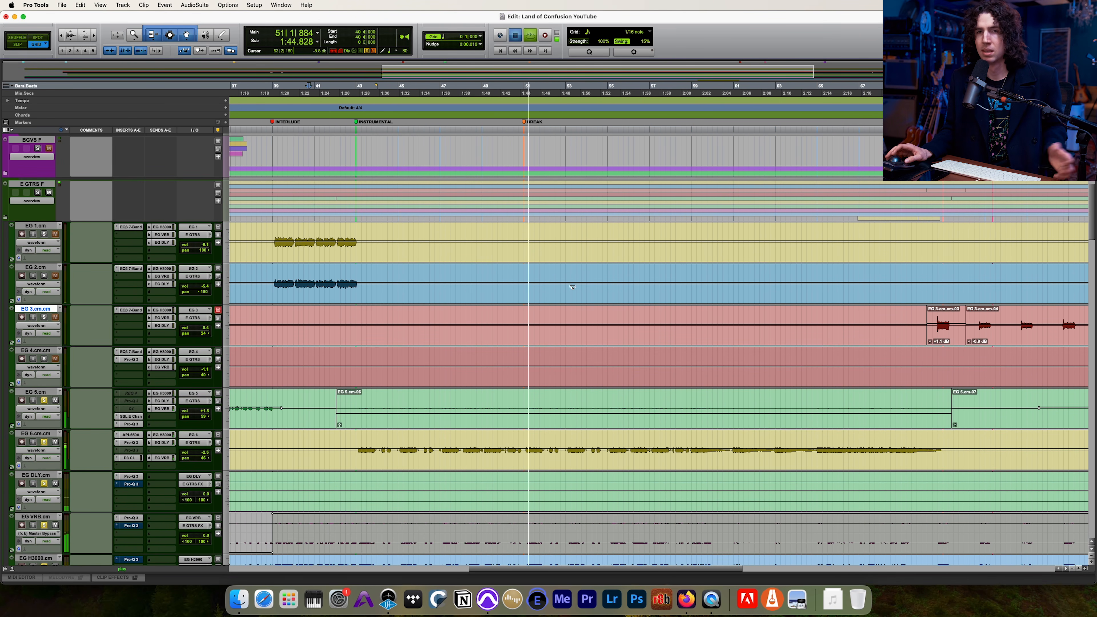
pyautogui.press('space')
# Step: Place the cursor on EG 6.cm.cm at 43|1, the start of the instrumental
pyautogui.scroll(-2, 532, 339)
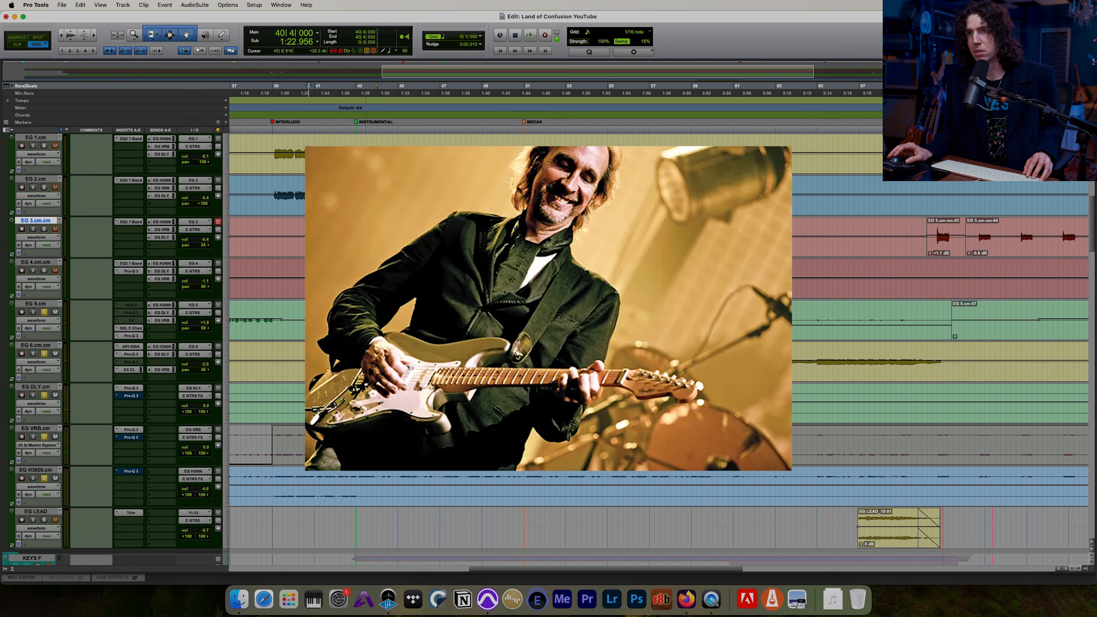
pyautogui.click(357, 361)
pyautogui.hscroll(2, 546, 362)
pyautogui.hscroll(3, 546, 362)
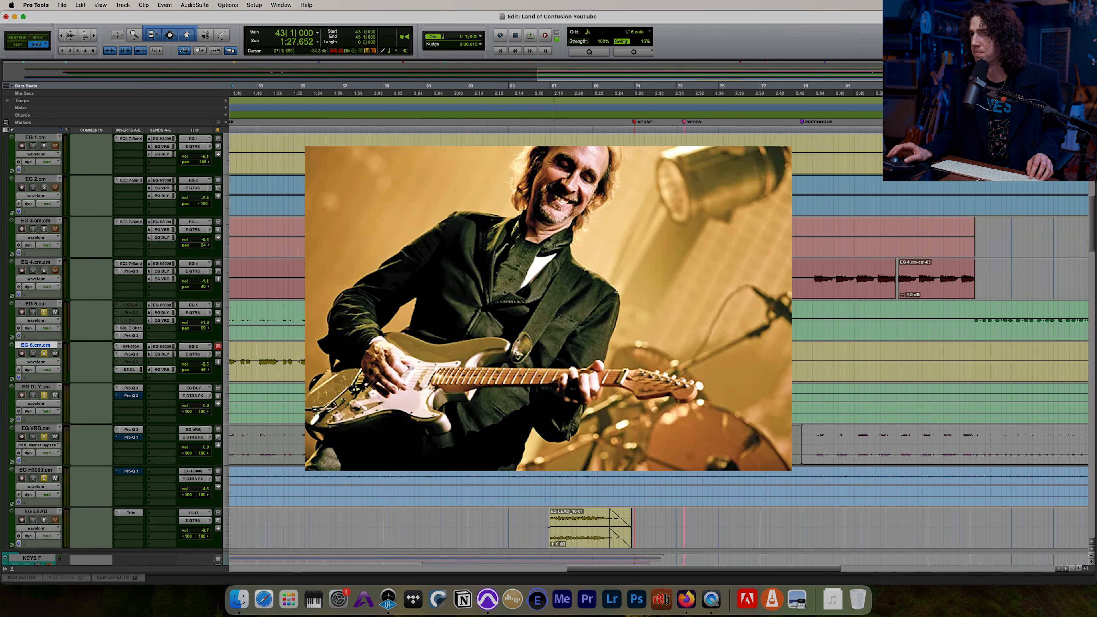
# Step: Place the cursor on EG H3000.cm shortly before the EG LEAD clip and audition the guitars from there
pyautogui.press('r')
pyautogui.press('r')
pyautogui.scroll(-2, 560, 363)
pyautogui.click(560, 363)
pyautogui.scroll(-5, 560, 362)
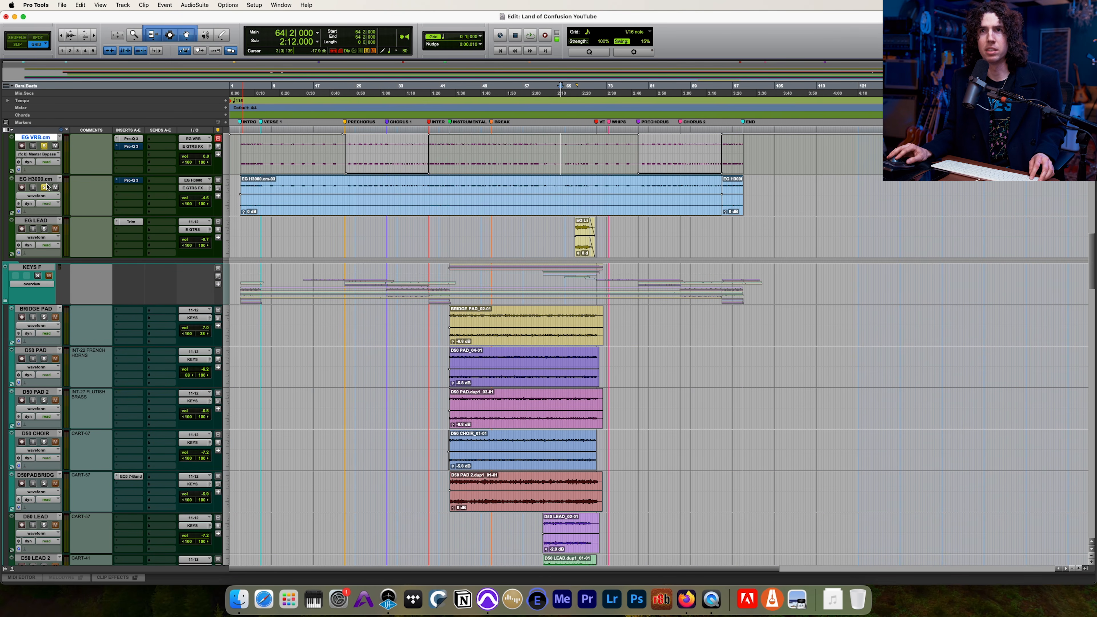
pyautogui.scroll(6, 557, 259)
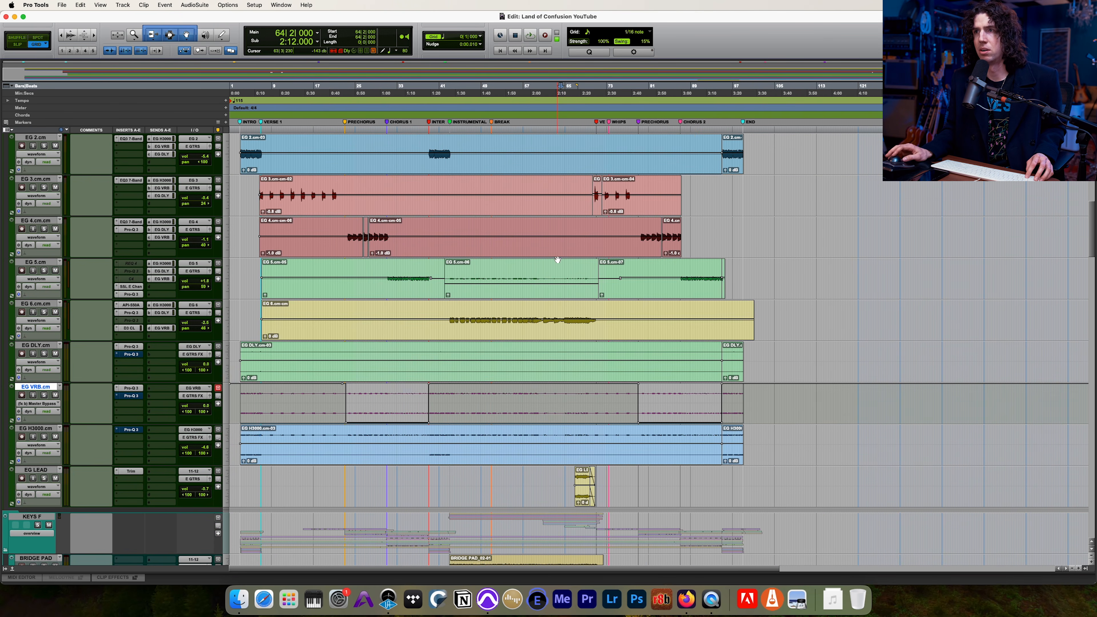
pyautogui.click(554, 427)
pyautogui.press('t')
pyautogui.press('t')
pyautogui.press('space')
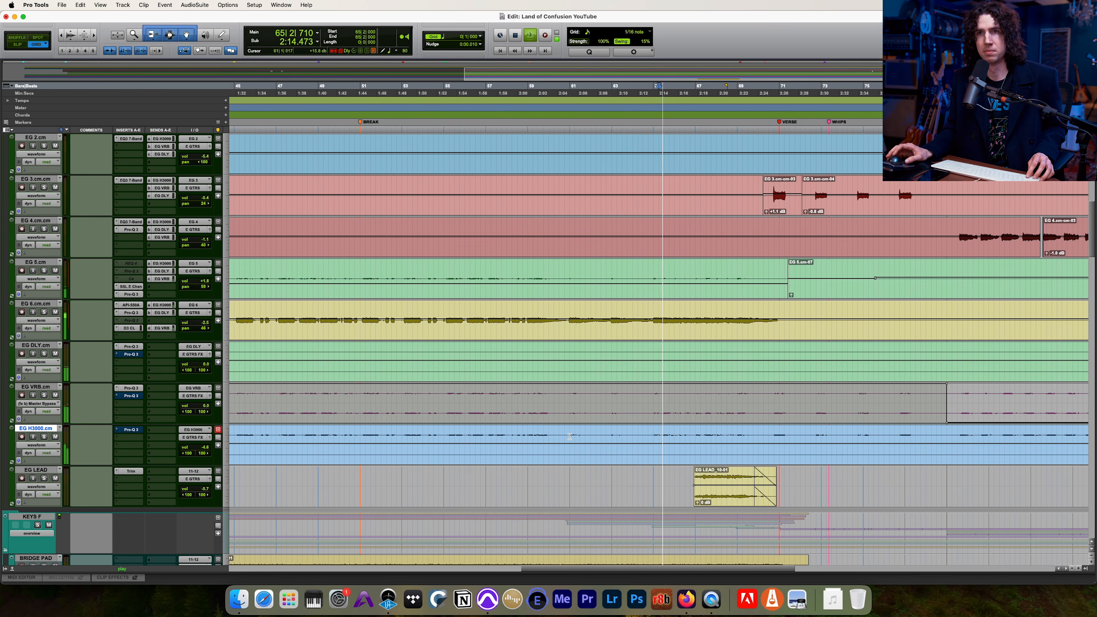
pyautogui.press('t')
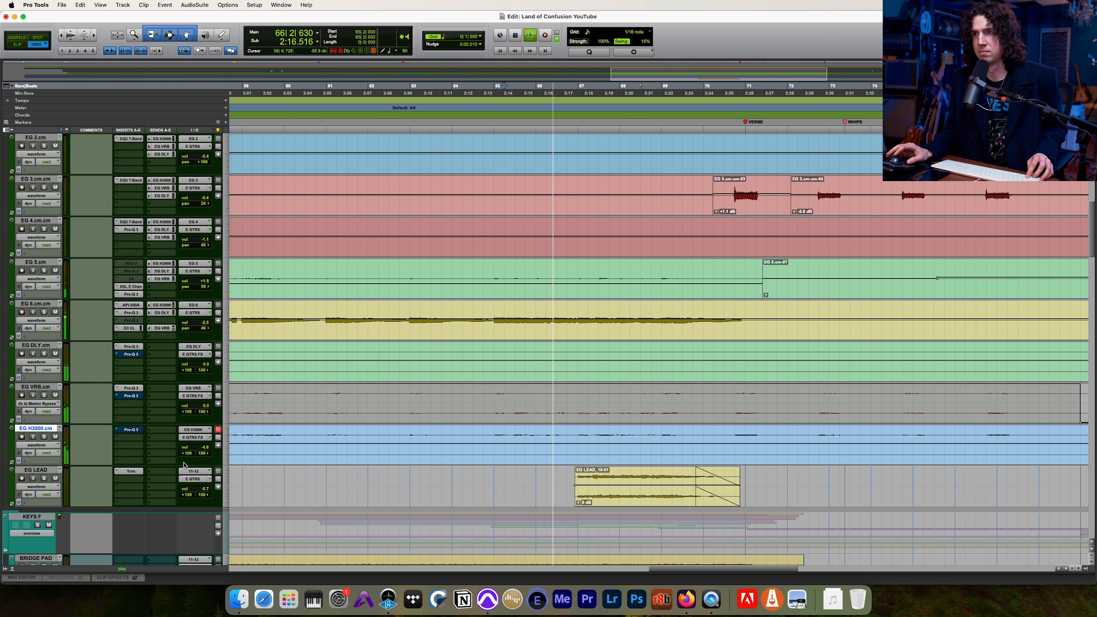
# Step: Toggle the solo of EG LEAD on and off while auditioning the lead part into the verse, then stop playback
pyautogui.click(44, 478)
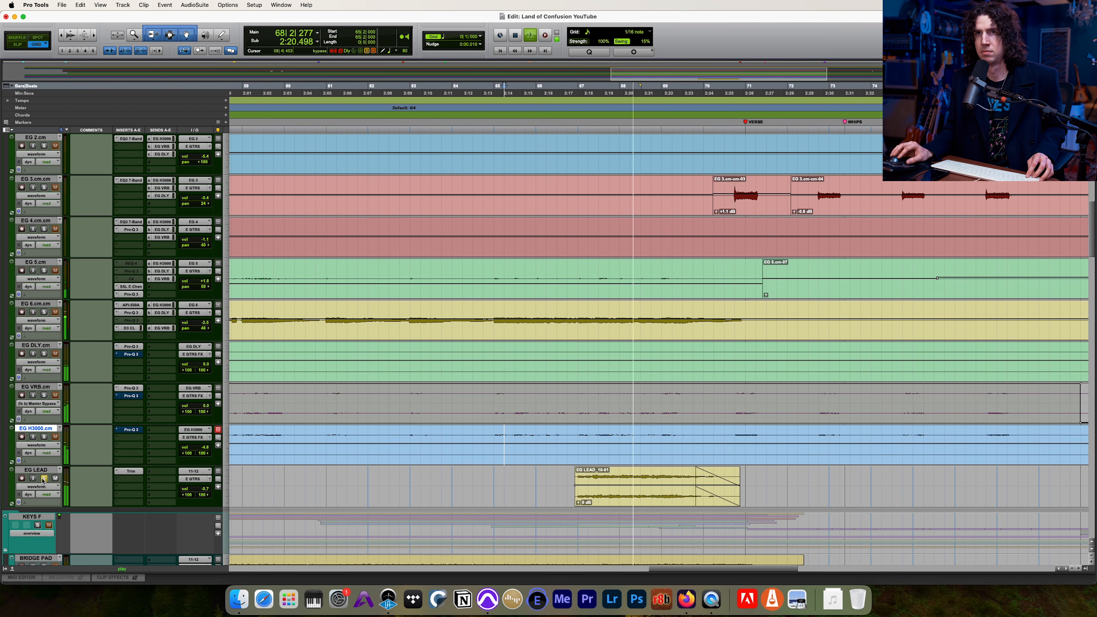
pyautogui.click(44, 479)
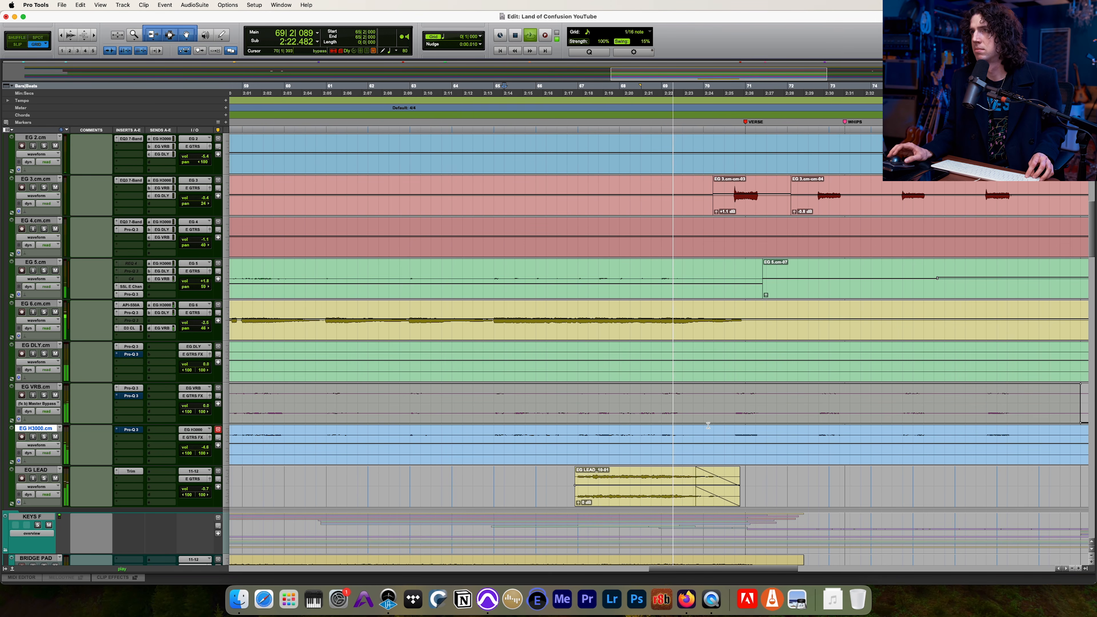
pyautogui.press('r')
pyautogui.press('r')
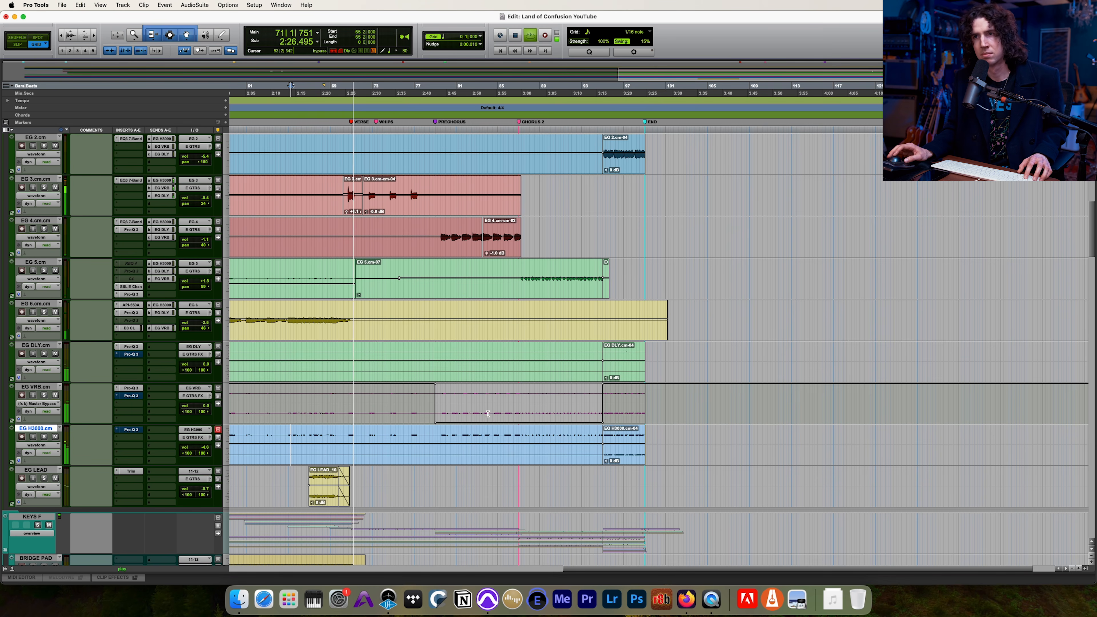
pyautogui.press('space')
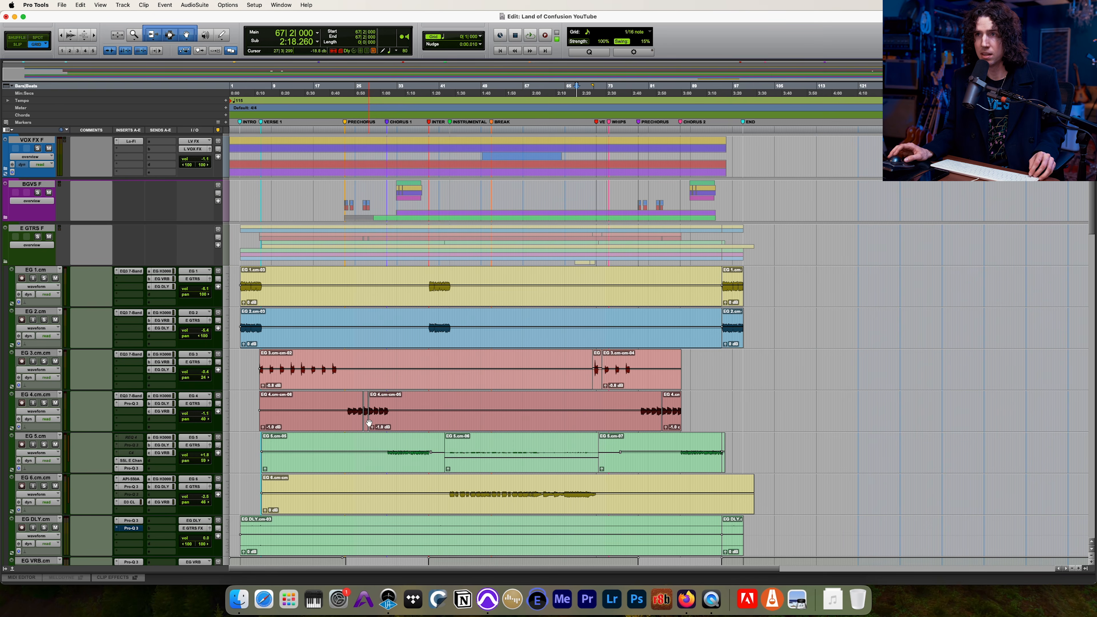
# Step: Place the cursor at 9|2 on EG 2.cm and inspect the intro and verse guitar clips up close
pyautogui.click(272, 318)
pyautogui.press('t')
pyautogui.press('t')
pyautogui.press('t')
pyautogui.press('t')
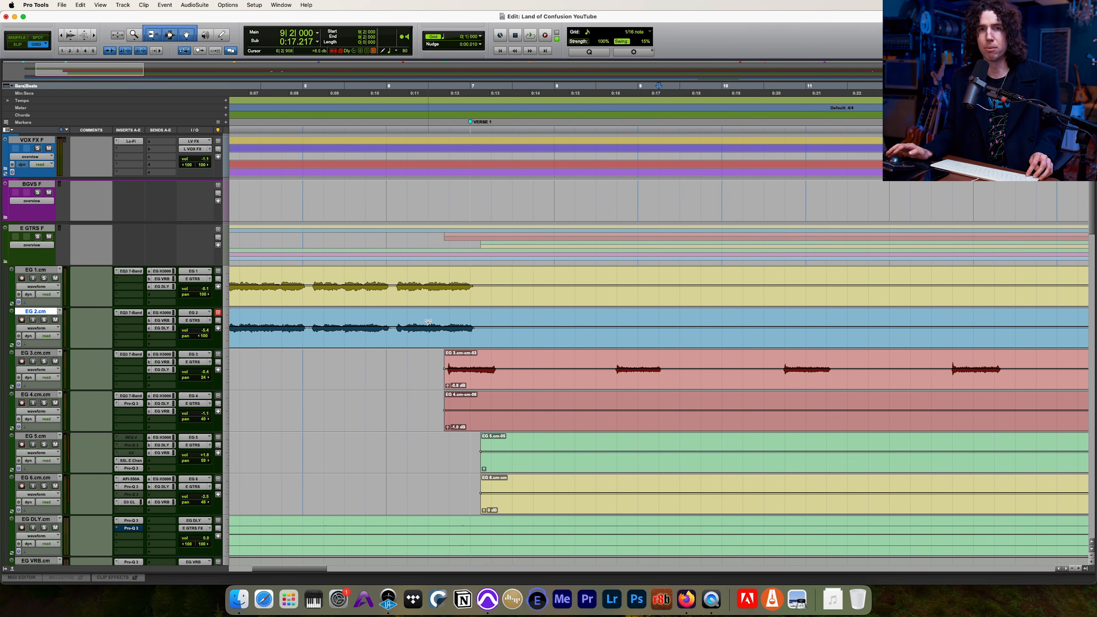
pyautogui.press('r')
pyautogui.press('r')
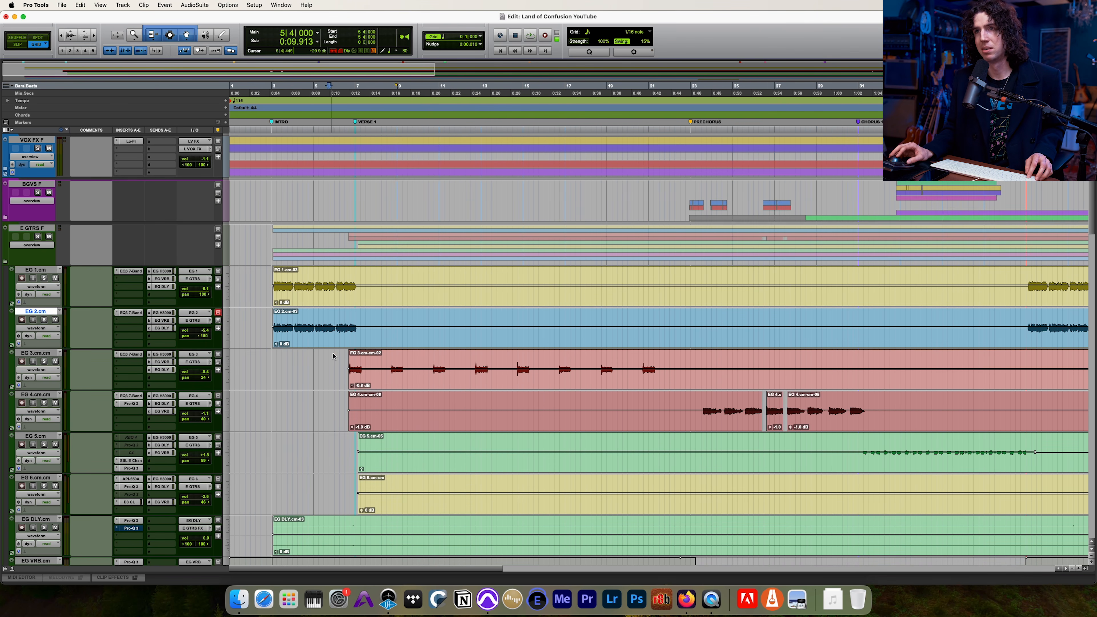
# Step: Place the cursor on EG 3.cm.cm at 21|2 after its last verse stab, and collapse the E GTRS F folder
pyautogui.moveTo(333, 355); pyautogui.dragTo(523, 364)
pyautogui.click(653, 363)
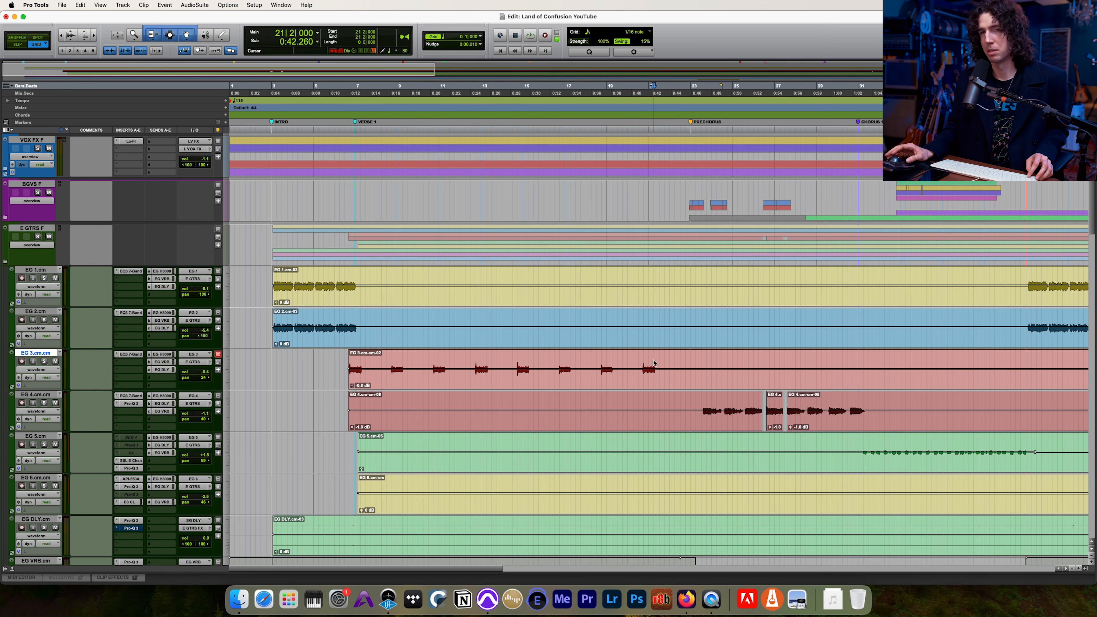
pyautogui.scroll(2, 393, 451)
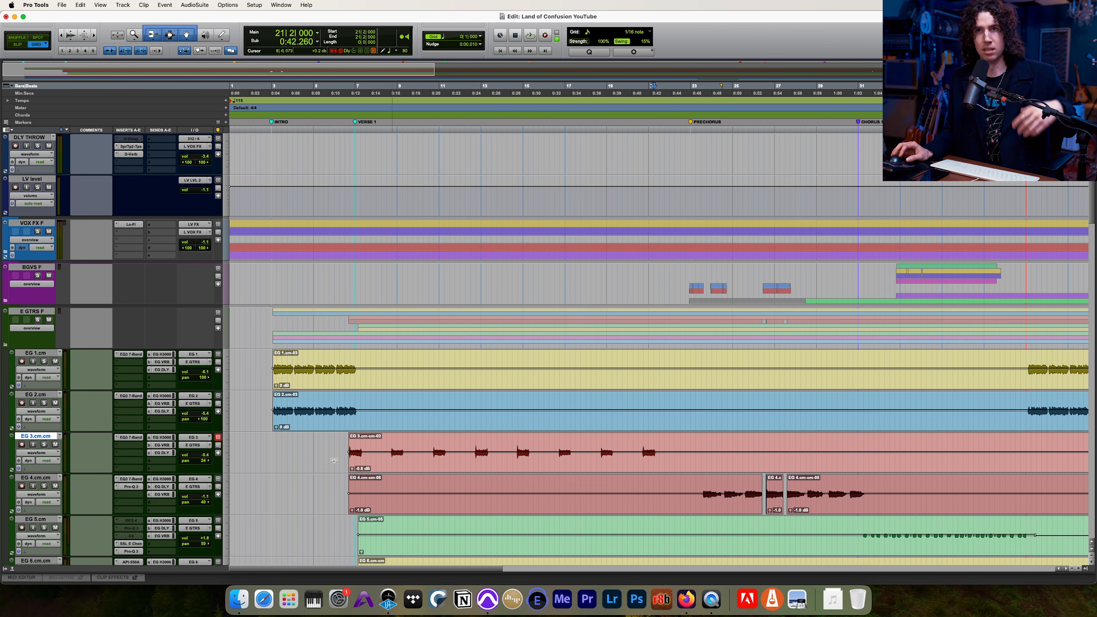
pyautogui.click(5, 346)
pyautogui.scroll(-4, 414, 347)
pyautogui.scroll(7, 413, 345)
# Step: Place the cursor on LEAD VOX at 6|4, shortly before Verse 1, and save the session
pyautogui.click(349, 137)
pyautogui.press('r')
pyautogui.press('super+s')
pyautogui.press('t')
pyautogui.press('t')
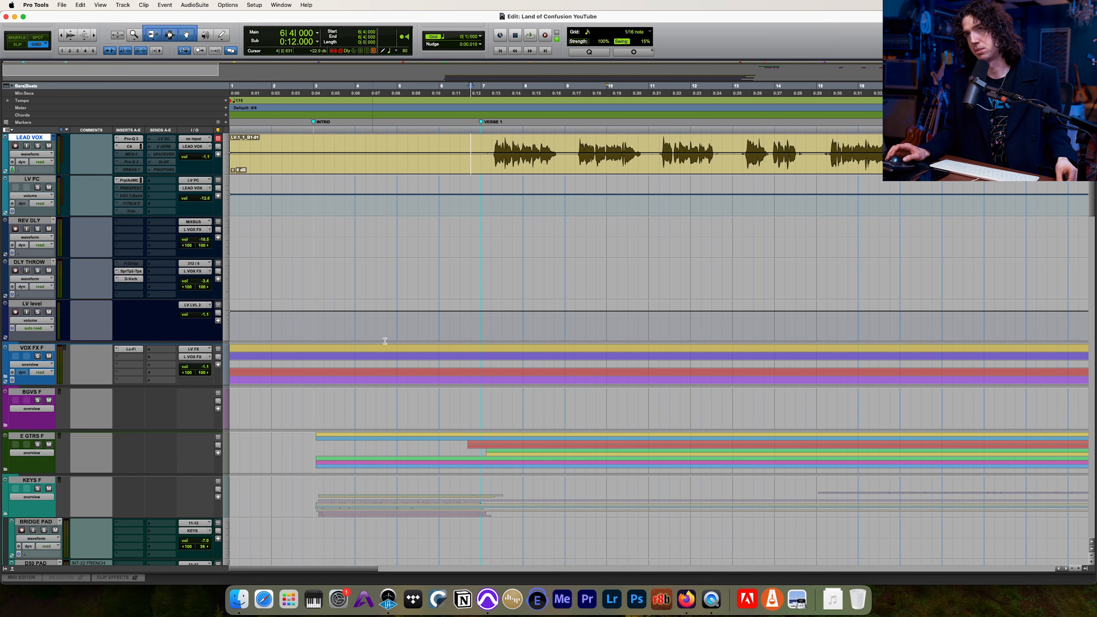
# Step: Place the cursor on REV DLY at 7|1, the start of Verse 1
pyautogui.click(435, 223)
pyautogui.moveTo(435, 223); pyautogui.dragTo(229, 230)
pyautogui.moveTo(314, 238); pyautogui.dragTo(481, 228)
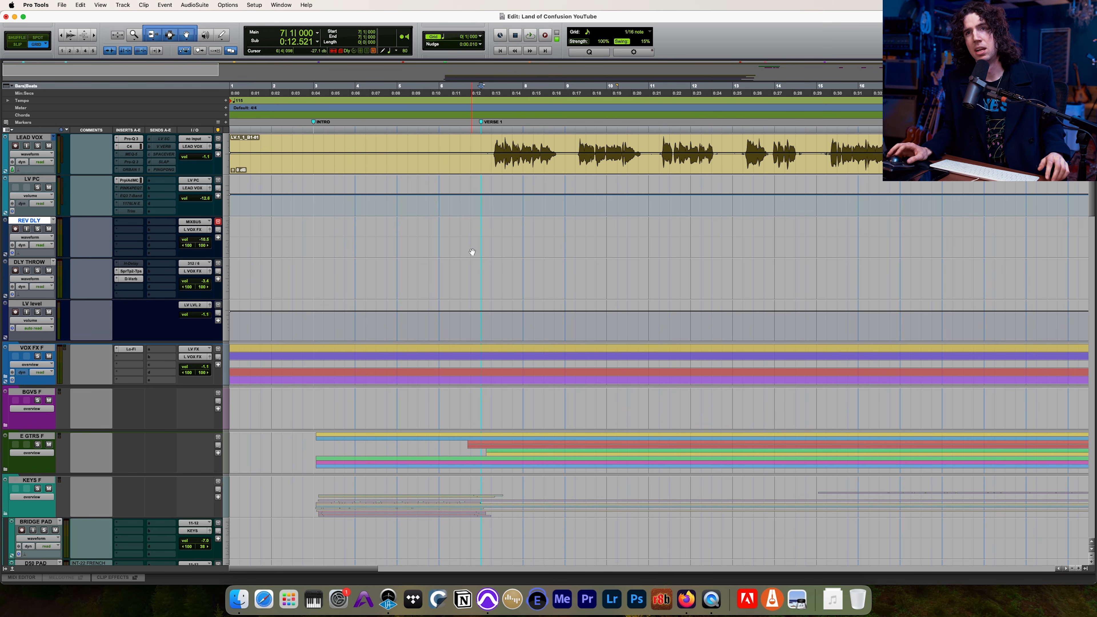
# Step: Expand the VOX FX F folder and place the cursor on LV level at 6|3
pyautogui.scroll(-2, 473, 233)
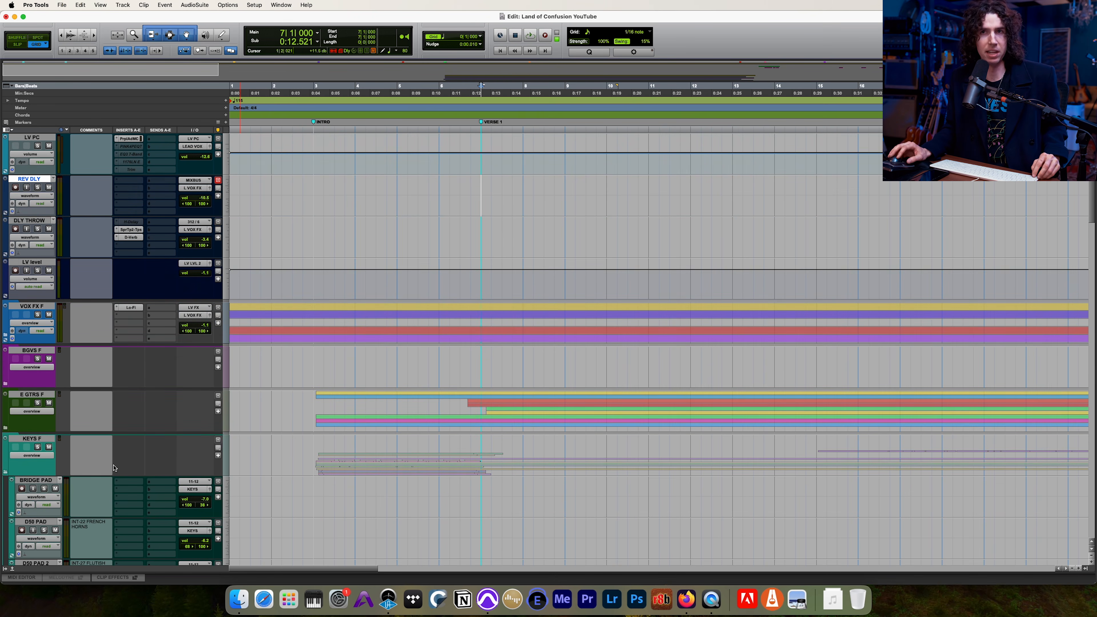
pyautogui.click(6, 334)
pyautogui.click(461, 281)
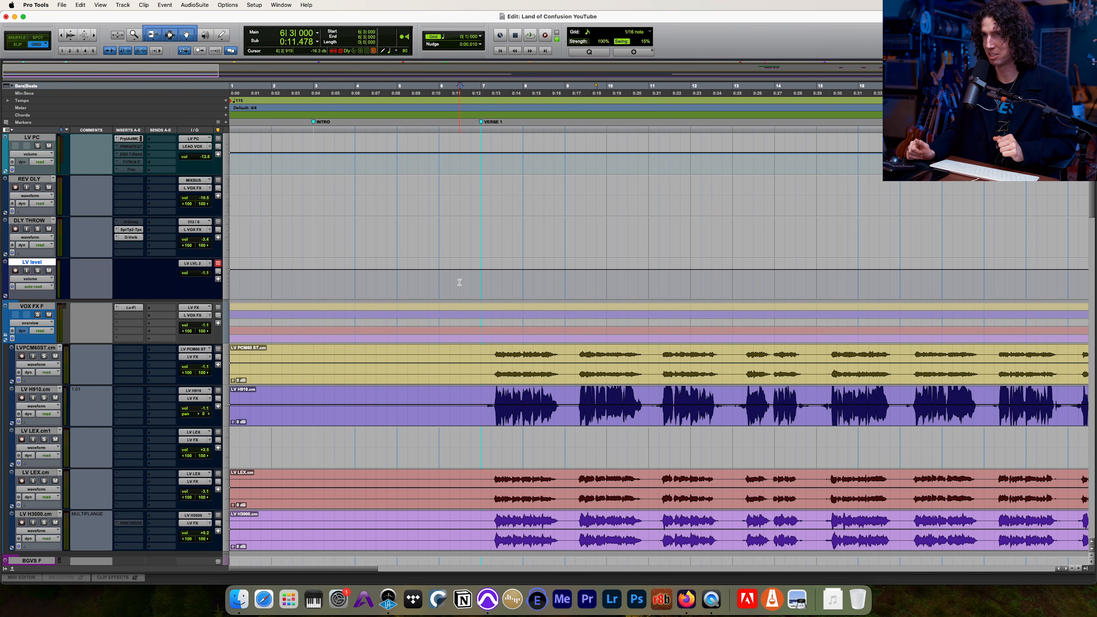
# Step: Examine the printed lead vocal effect tracks from LVPCM60ST.cm through LV H3000.cm alongside the LEAD VOX tracks
pyautogui.scroll(2, 448, 412)
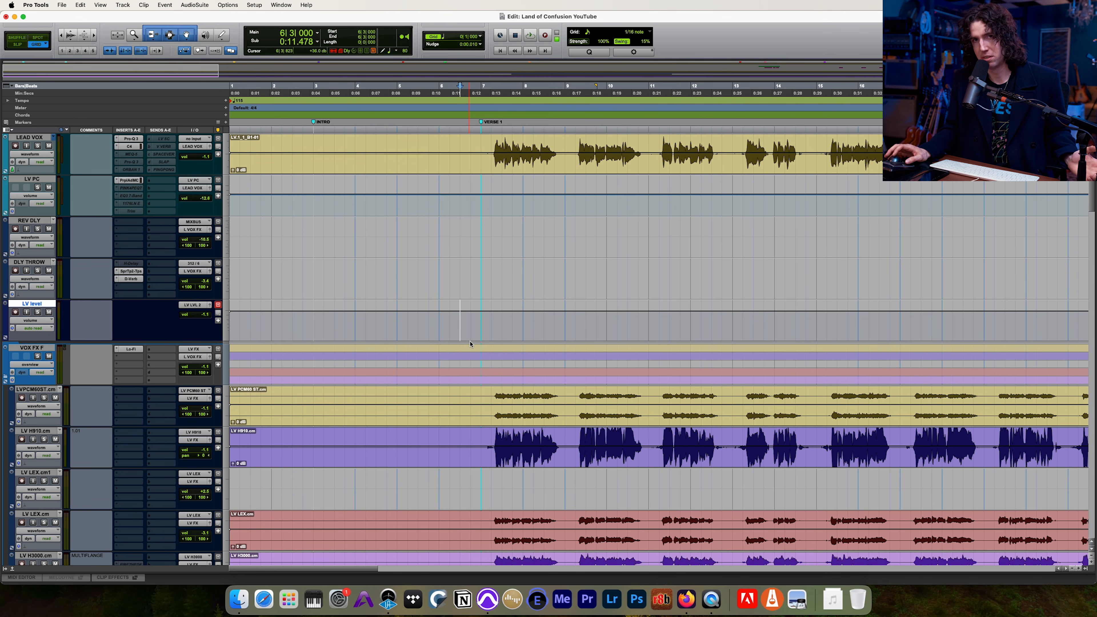
pyautogui.scroll(-4, 469, 343)
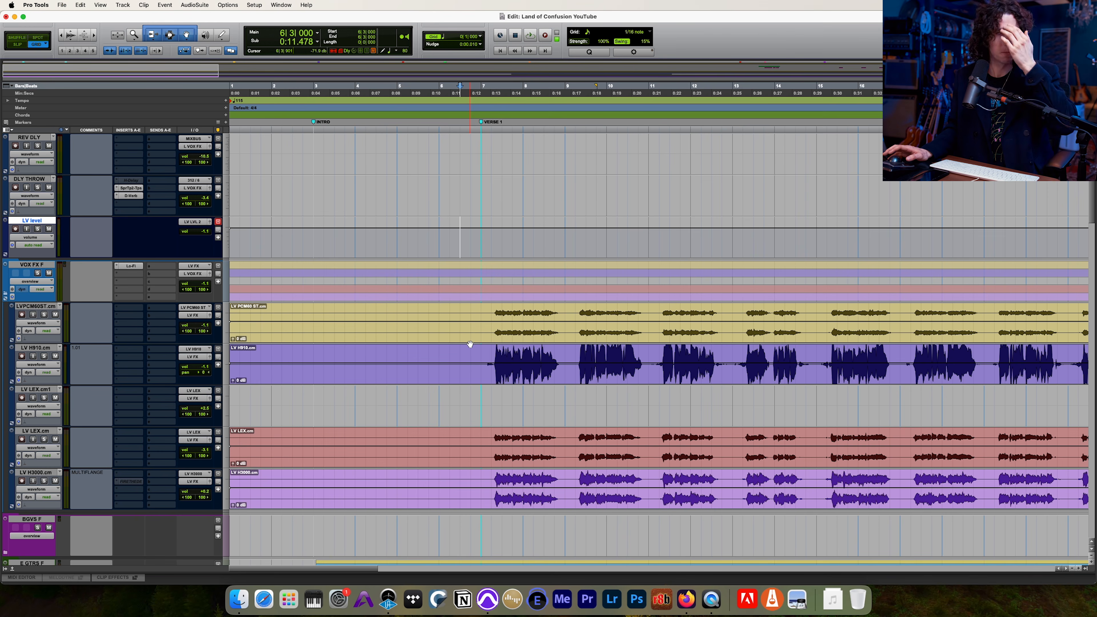
pyautogui.scroll(3, 444, 375)
pyautogui.scroll(-4, 444, 375)
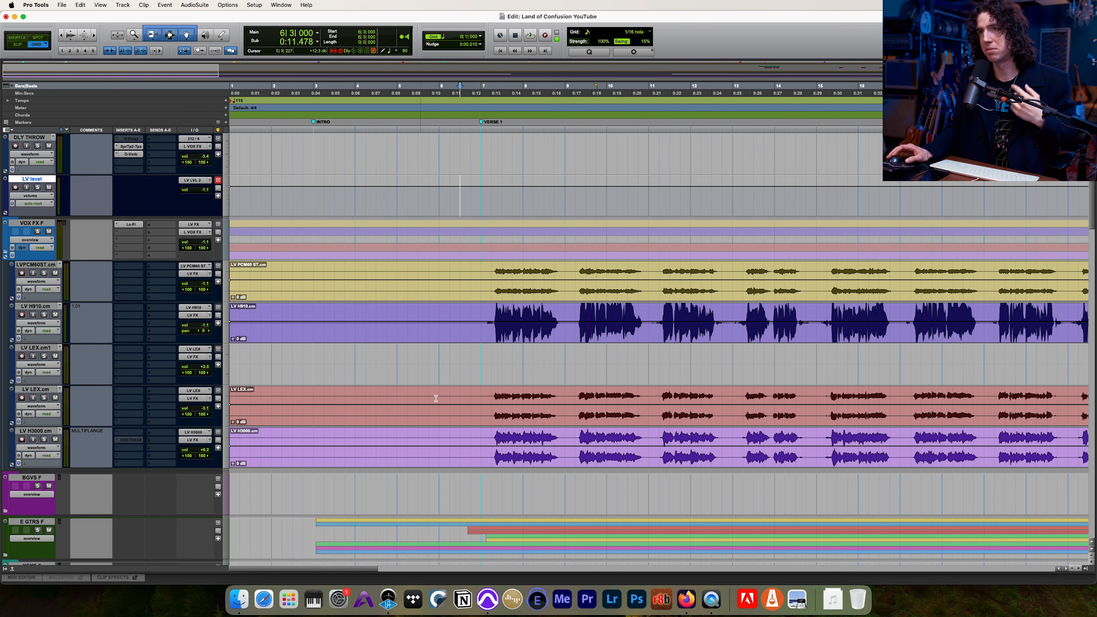
pyautogui.moveTo(460, 398); pyautogui.dragTo(366, 447)
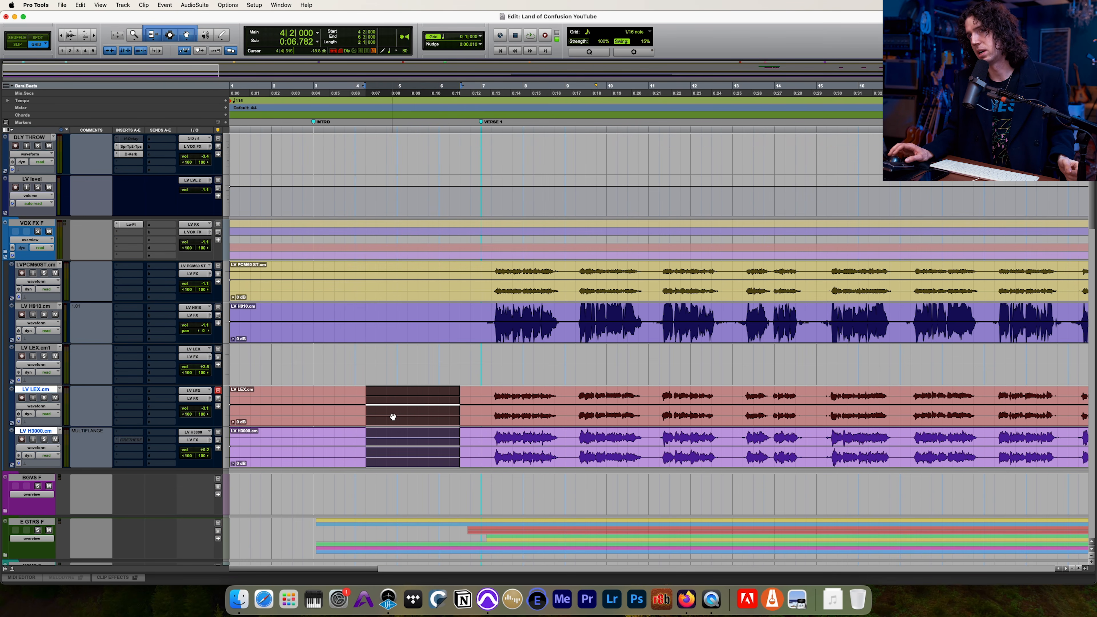
pyautogui.scroll(3, 392, 417)
pyautogui.scroll(-6, 392, 417)
pyautogui.scroll(6, 392, 417)
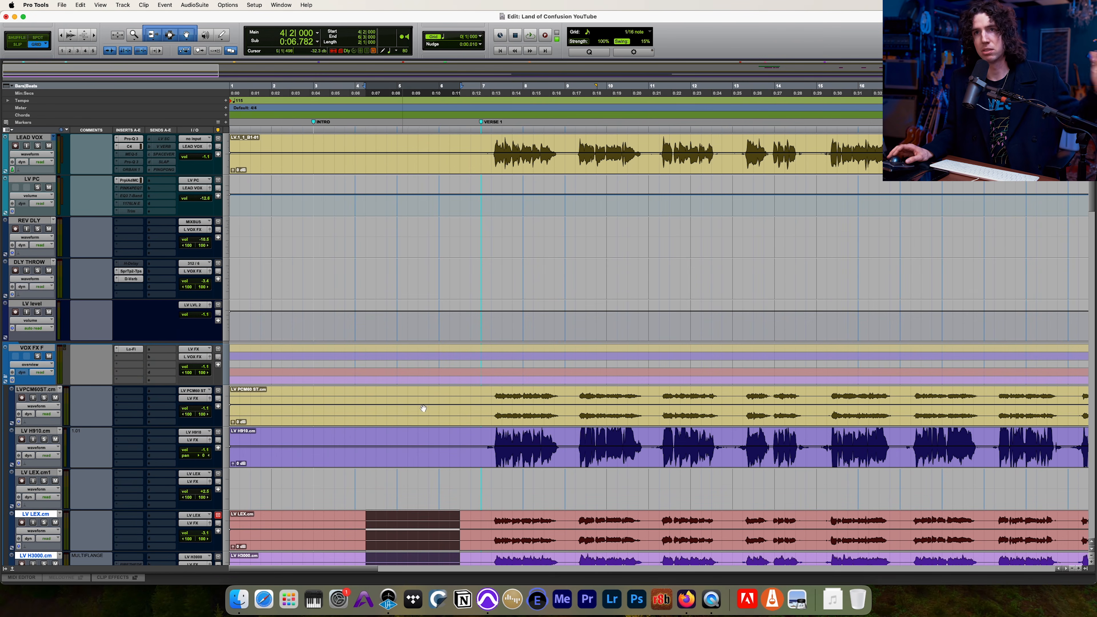
pyautogui.click(473, 391)
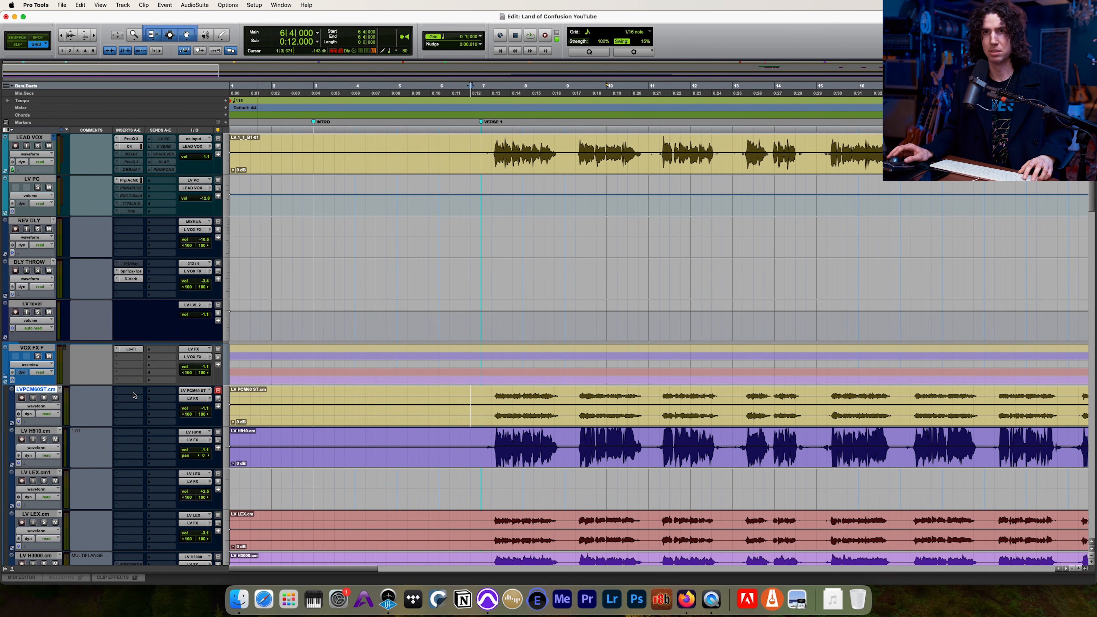
# Step: Solo LV level and audition the lead vocal with its effects from 7|1 on LEAD VOX
pyautogui.click(38, 312)
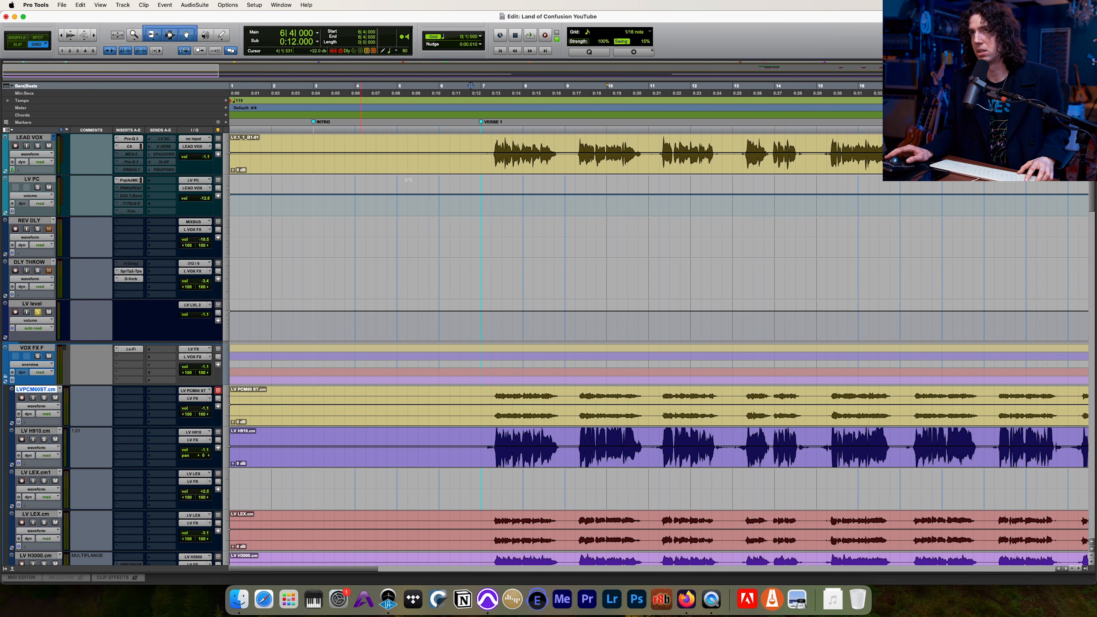
pyautogui.click(480, 143)
pyautogui.press('super+bracketleft')
pyautogui.press('space')
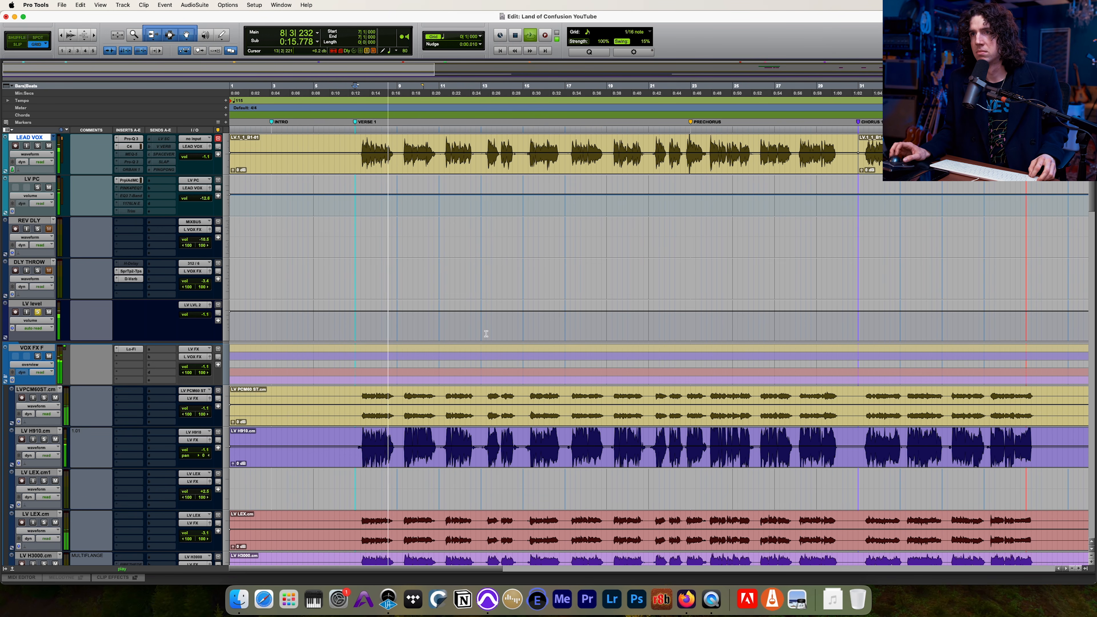
pyautogui.scroll(-2, 429, 361)
pyautogui.scroll(2, 430, 361)
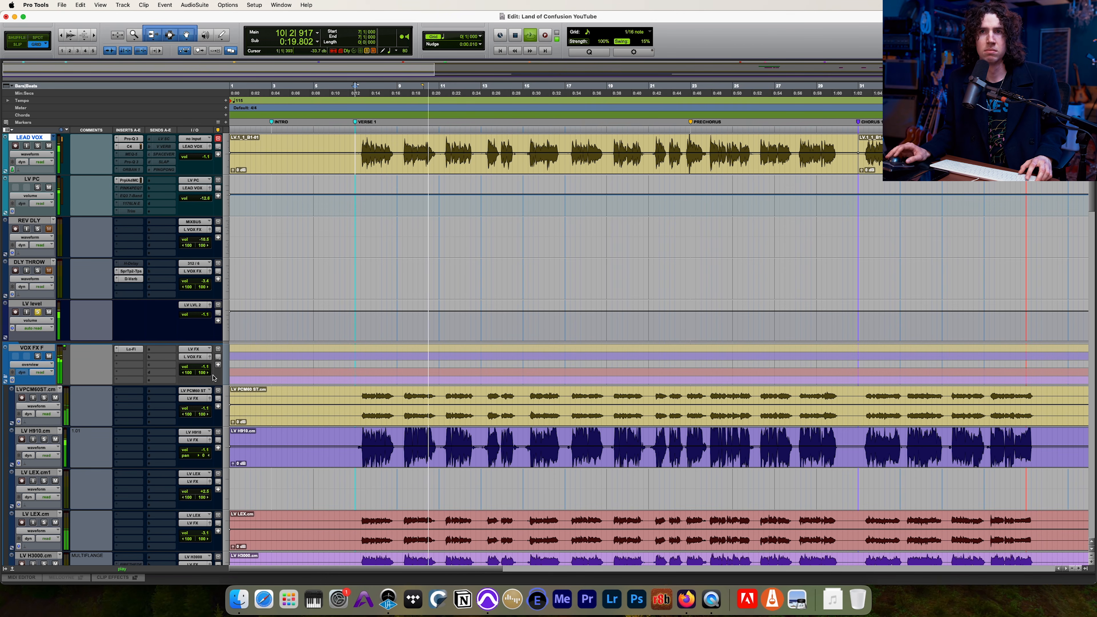
pyautogui.press('space')
# Step: Audition the dry lead vocal in Verse 1, and compare it with the wet sound by soloing VOX FX F and LV level
pyautogui.press('space')
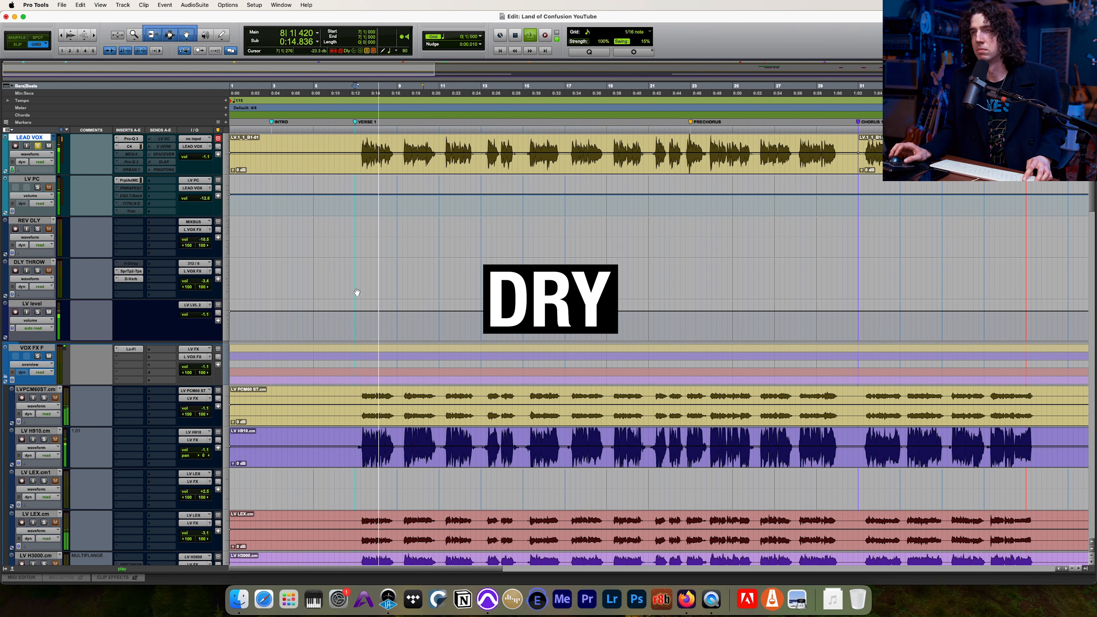
pyautogui.press('space')
pyautogui.click(37, 359)
pyautogui.click(38, 312)
pyautogui.press('space')
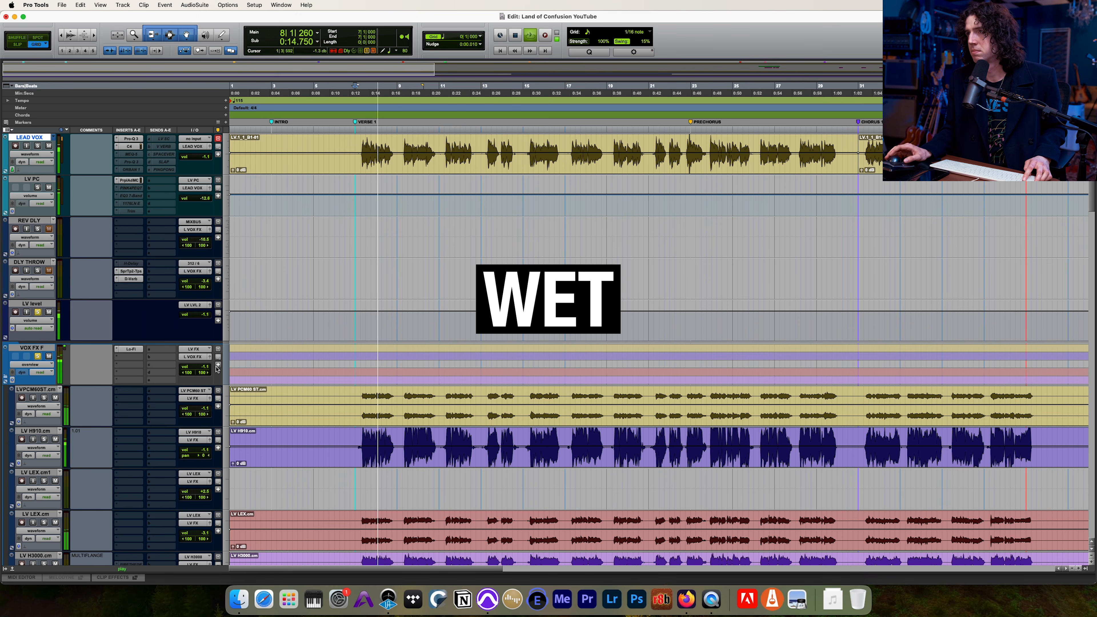
pyautogui.press('space')
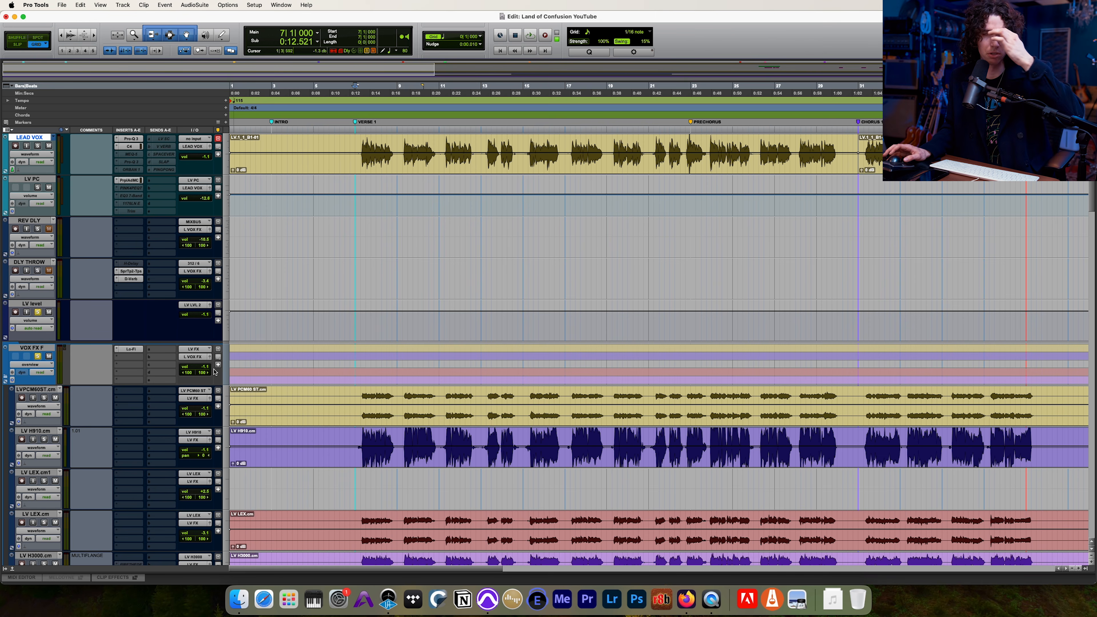
# Step: Mute the LV H910.cm, LV LEX.cm1 and LV LEX.cm effect tracks to isolate the PCM60 reverb
pyautogui.click(57, 405)
pyautogui.click(58, 405)
pyautogui.click(56, 439)
pyautogui.scroll(-2, 57, 440)
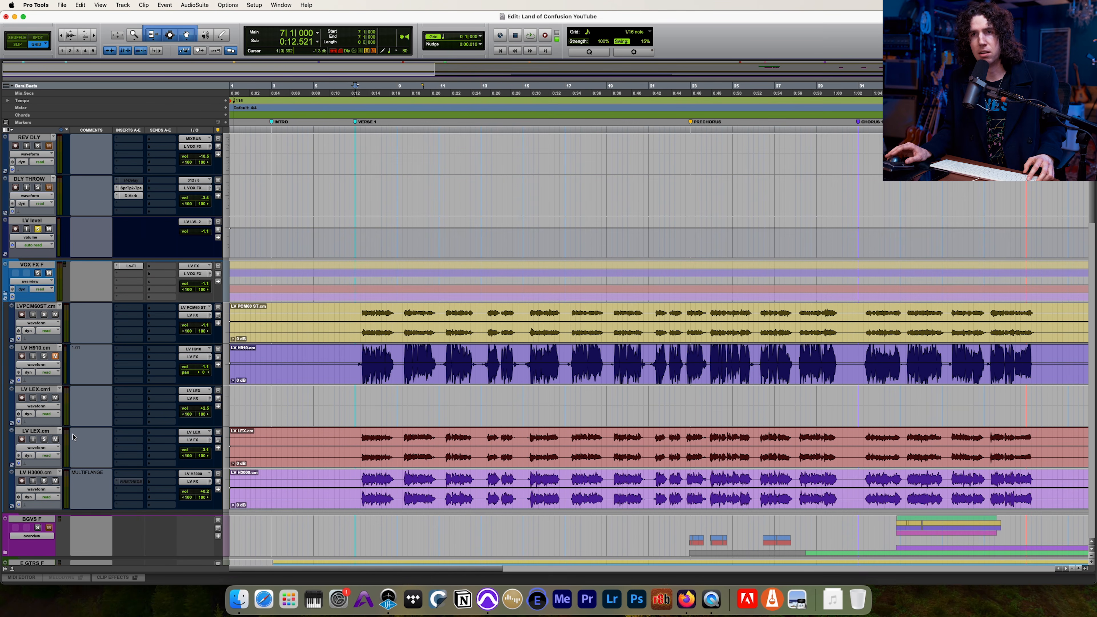
pyautogui.click(56, 439)
pyautogui.click(55, 397)
# Step: Highlight the MULTIFLANGE comment on LV H3000.cm, and select the LV LEX.cm track
pyautogui.click(107, 483)
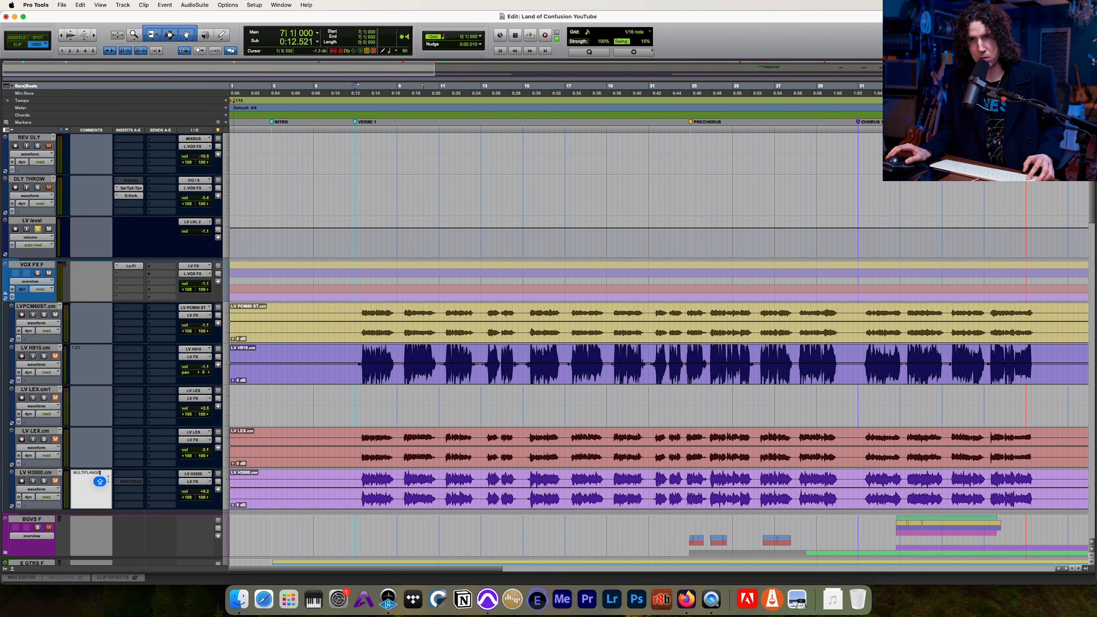
pyautogui.moveTo(105, 473); pyautogui.dragTo(35, 460)
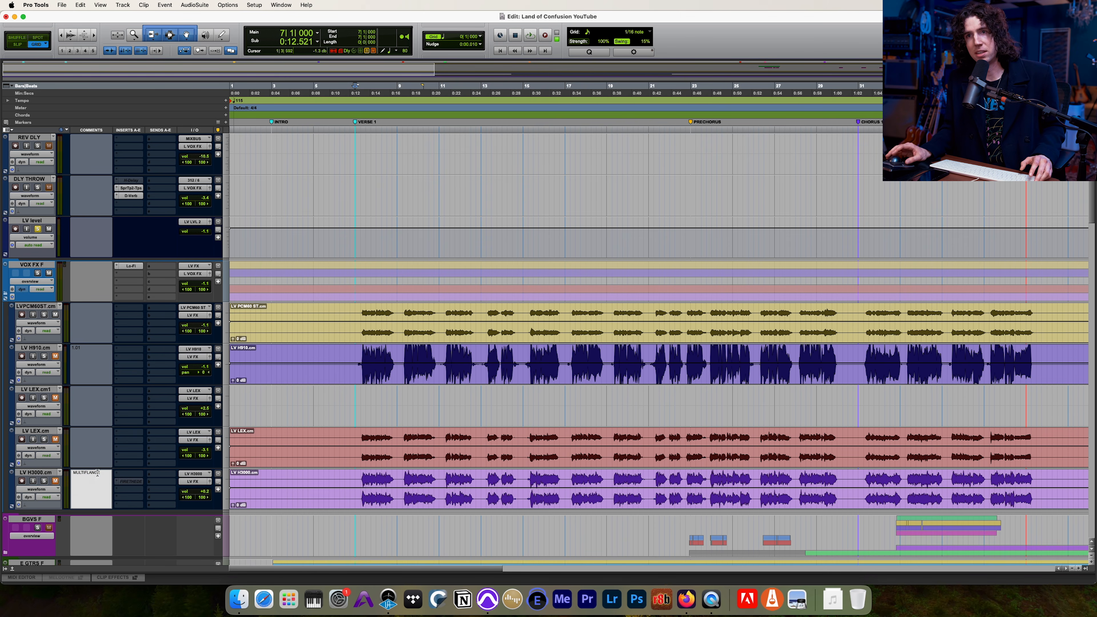
pyautogui.click(51, 434)
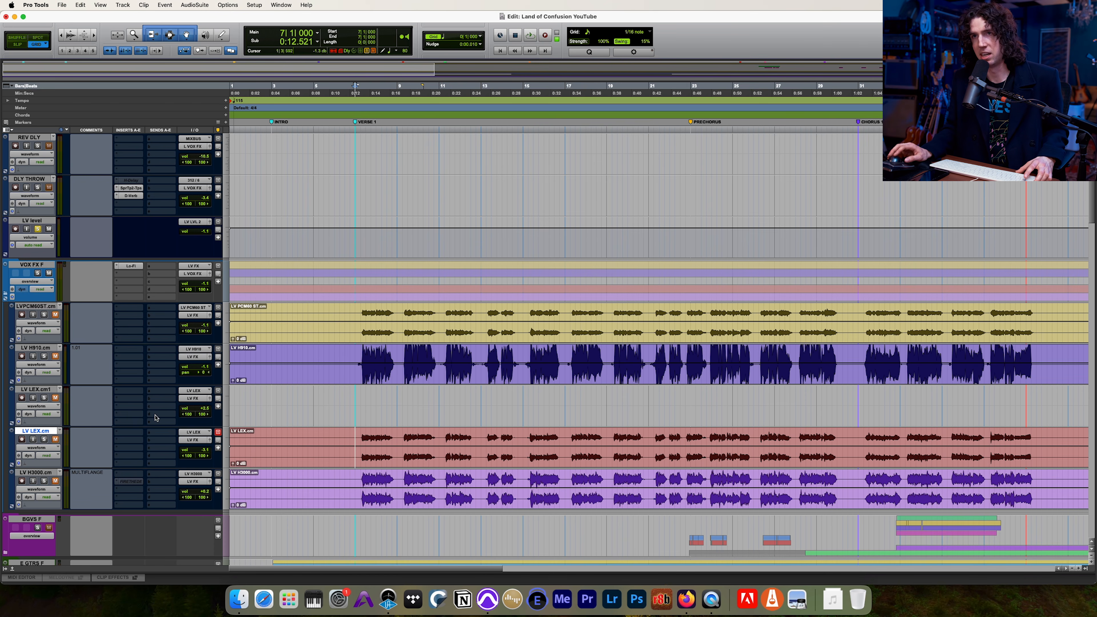
# Step: Audition the lead vocal twice from the start of Verse 1 while checking the LVPCM60ST.cm effect
pyautogui.press('space')
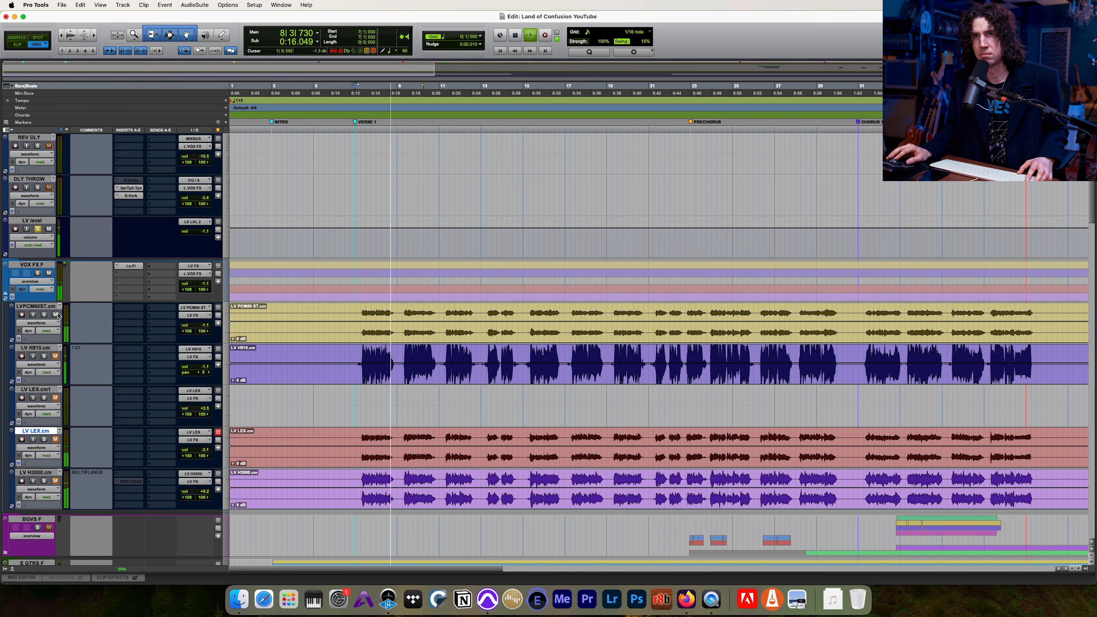
pyautogui.press('space')
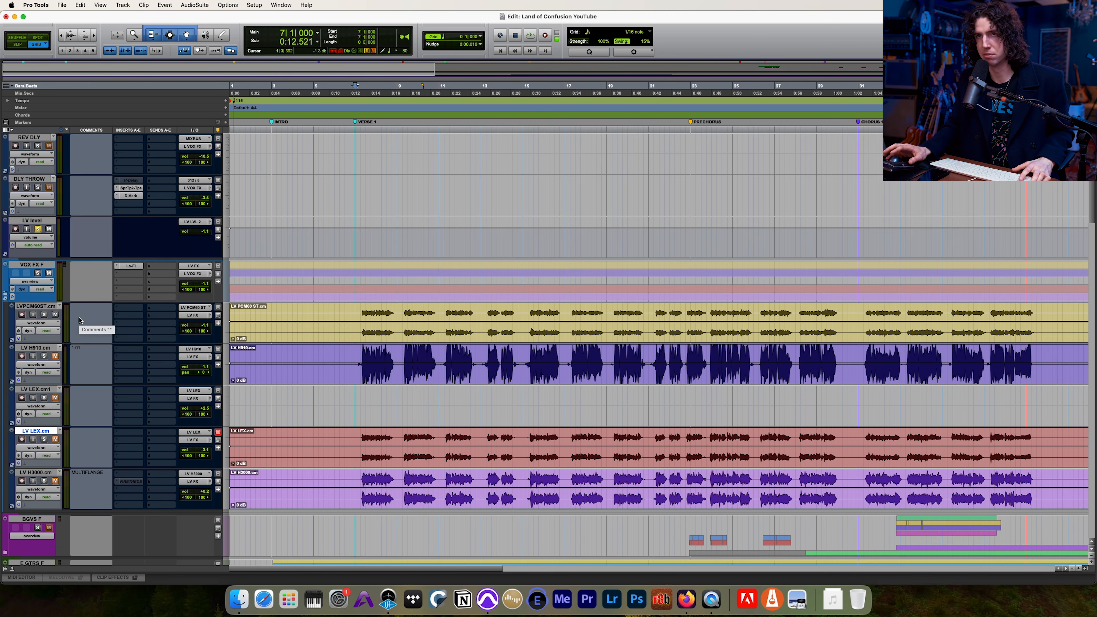
pyautogui.press('space')
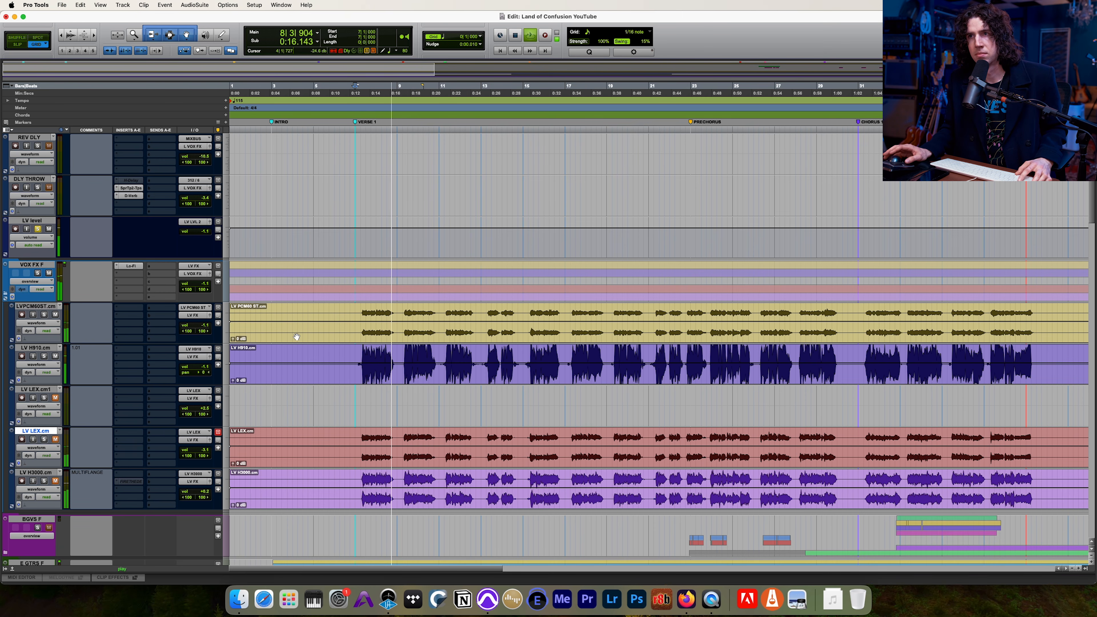
pyautogui.press('space')
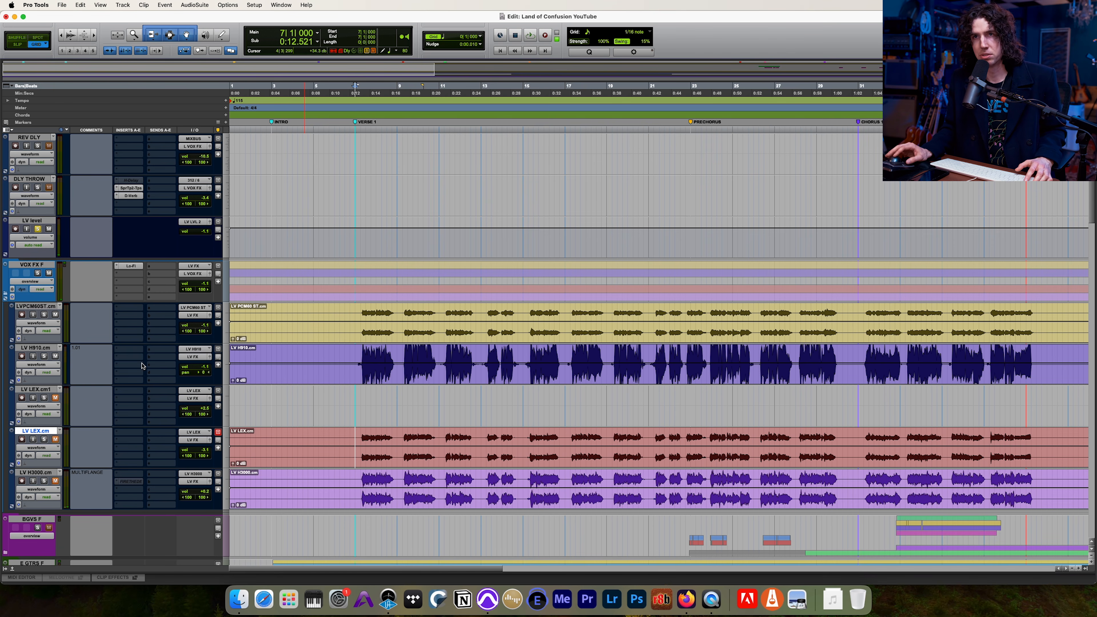
# Step: Inspect the comment on LV H910.cm and audition that effect from the start of Verse 1
pyautogui.click(92, 348)
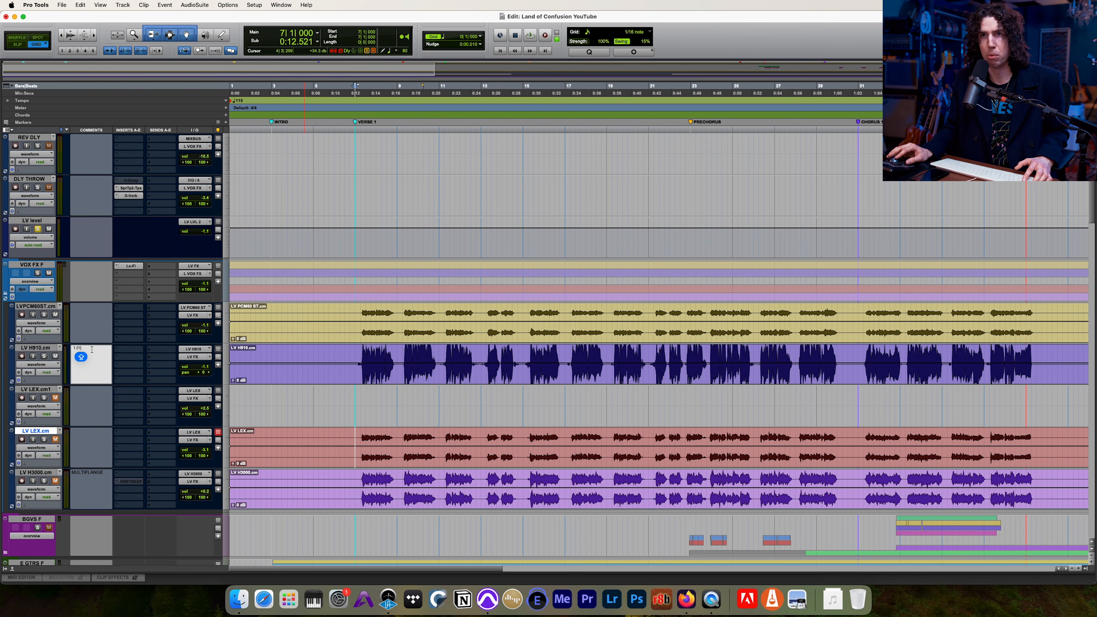
pyautogui.press('Return')
pyautogui.click(94, 352)
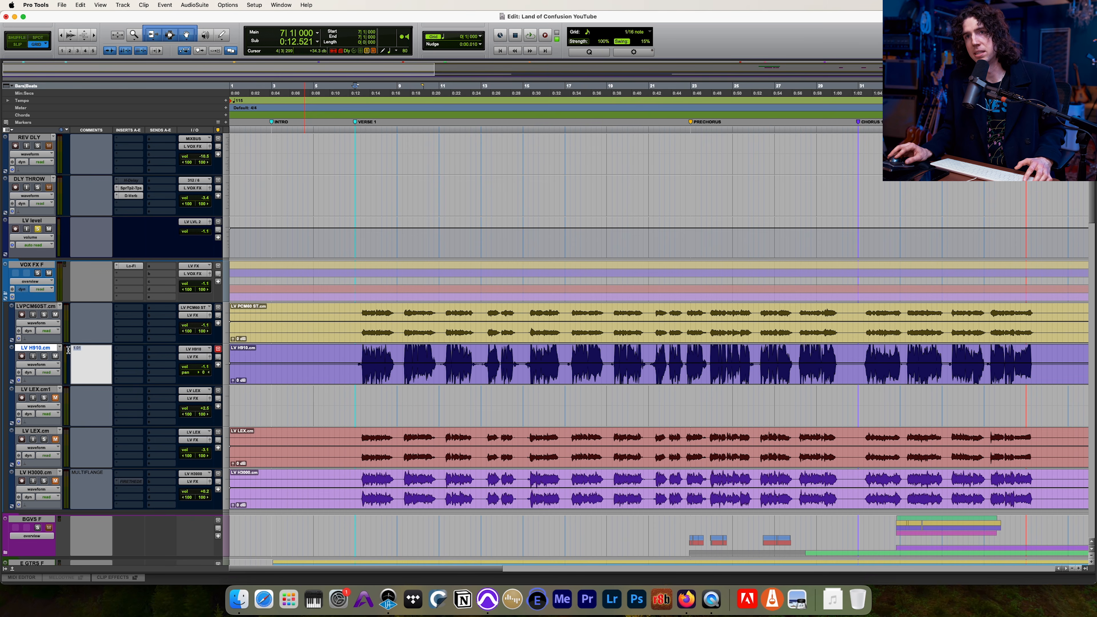
pyautogui.click(98, 354)
pyautogui.click(35, 350)
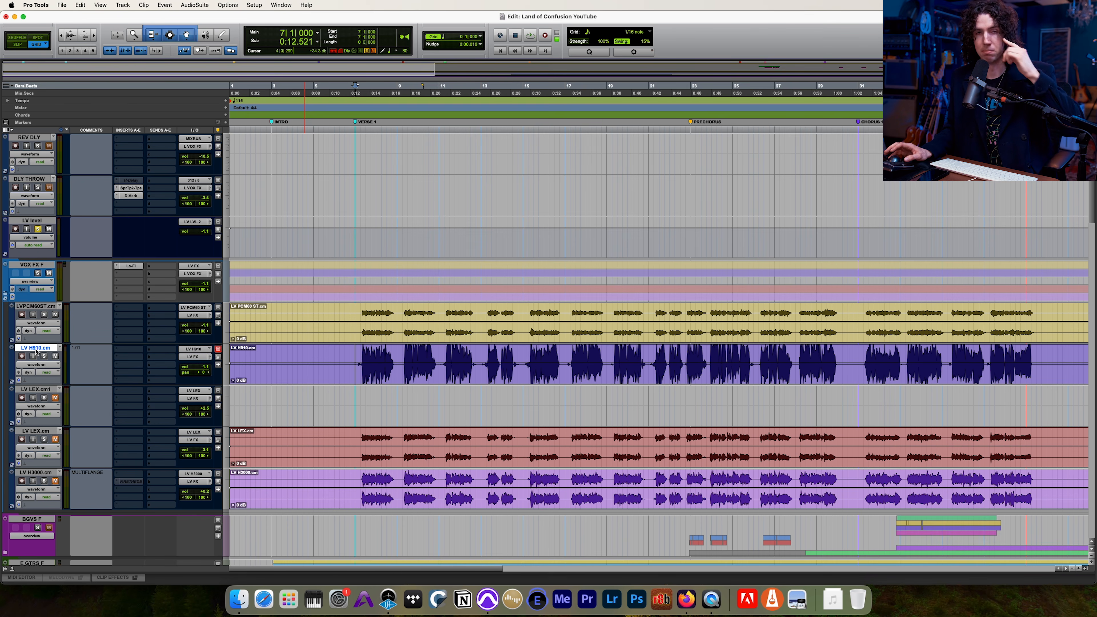
pyautogui.press('space')
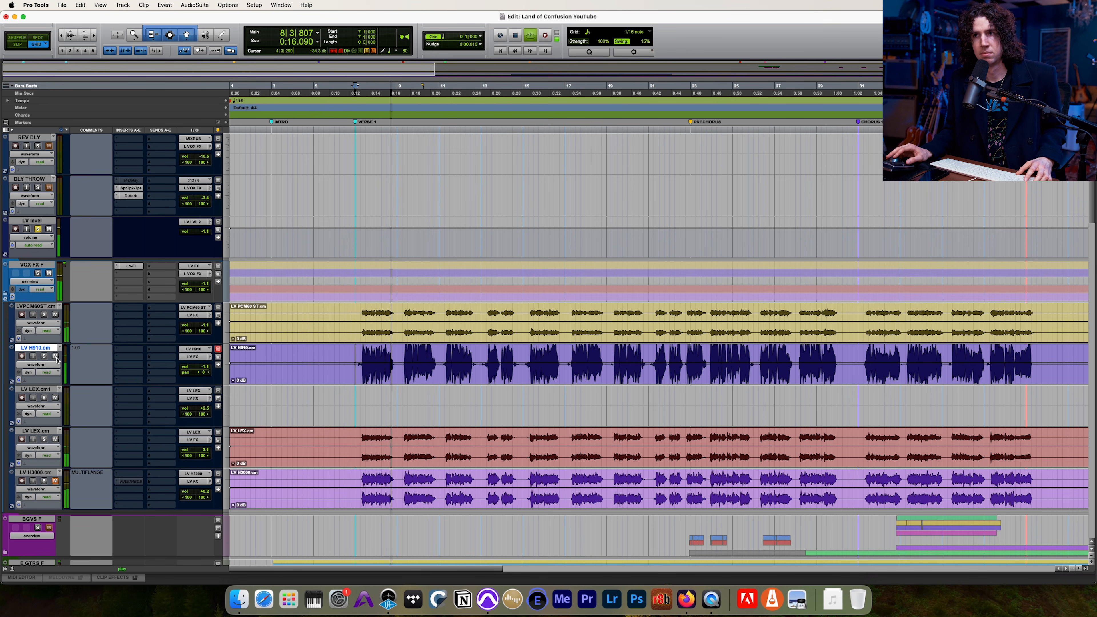
pyautogui.press('space')
# Step: Unmute LV H3000.cm and audition the lead vocal effects from 7|1, leaving the cursor on LV H910.cm
pyautogui.moveTo(355, 434); pyautogui.dragTo(391, 437)
pyautogui.click(352, 437)
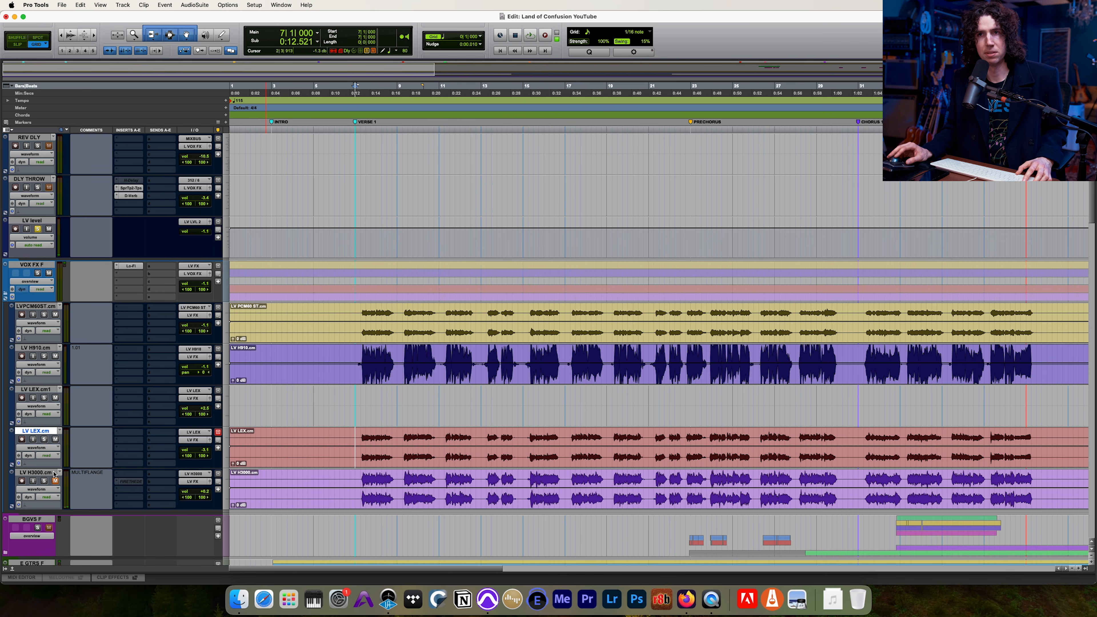
pyautogui.click(55, 482)
pyautogui.press('space')
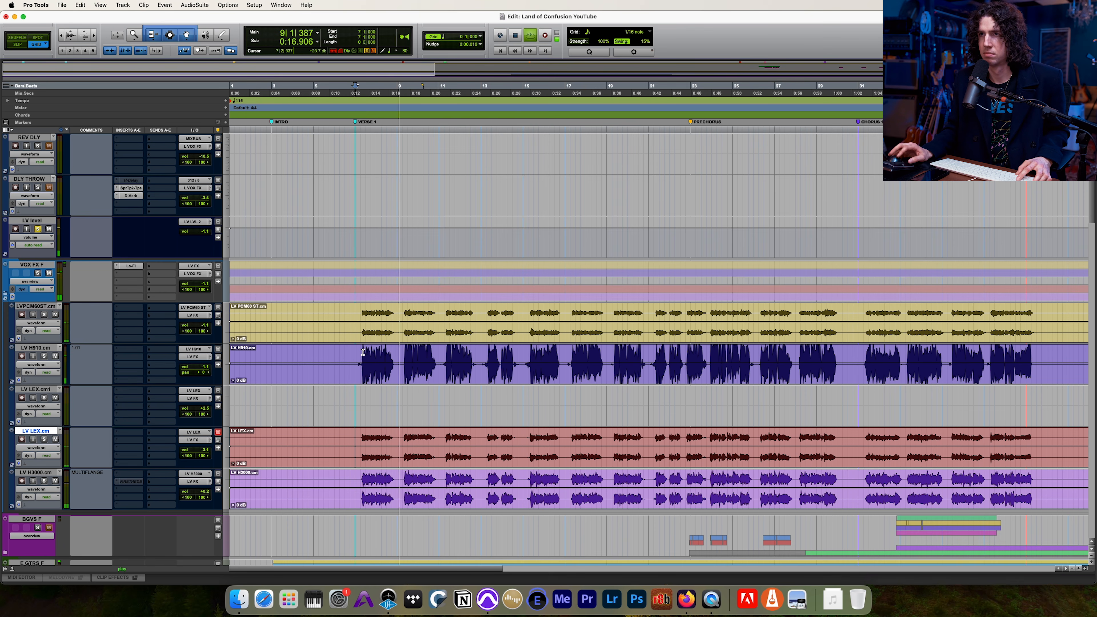
pyautogui.click(353, 352)
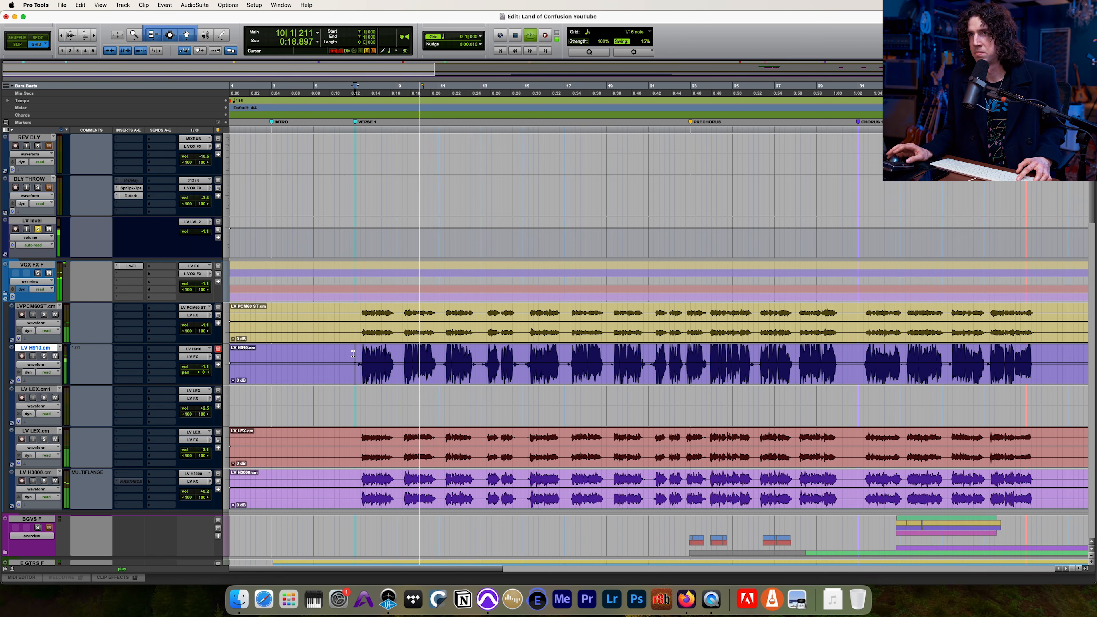
pyautogui.press('space')
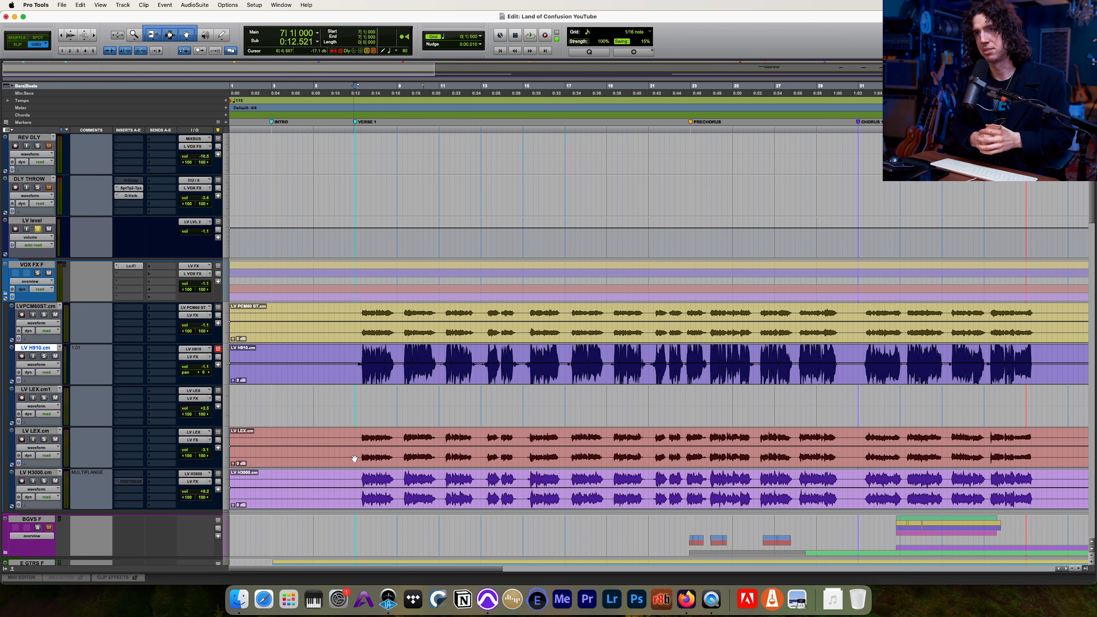
pyautogui.scroll(3, 419, 352)
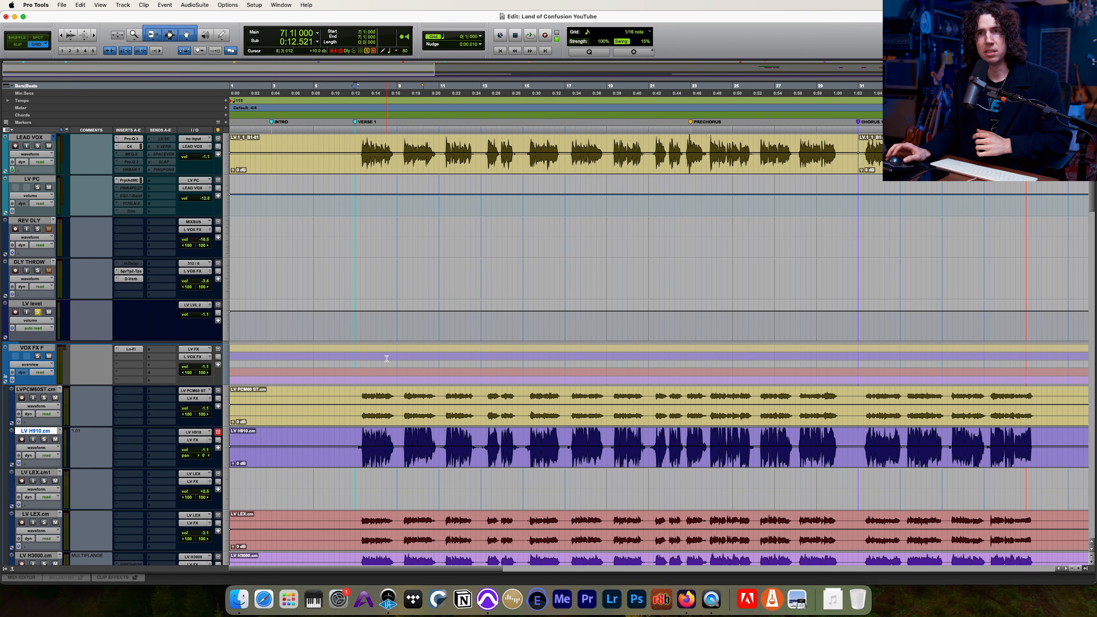
# Step: Highlight the opening Verse 1 phrases across the lead vocal effect tracks, and place the cursor at 6|4 on LVPCM60ST.cm
pyautogui.scroll(-3, 387, 358)
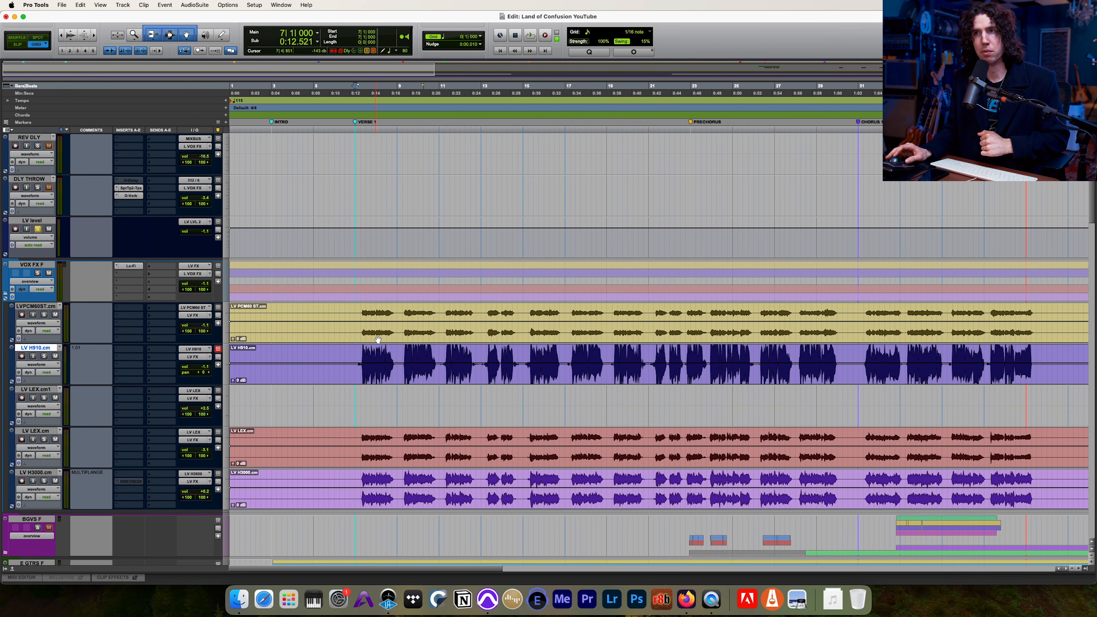
pyautogui.moveTo(355, 352); pyautogui.dragTo(450, 393)
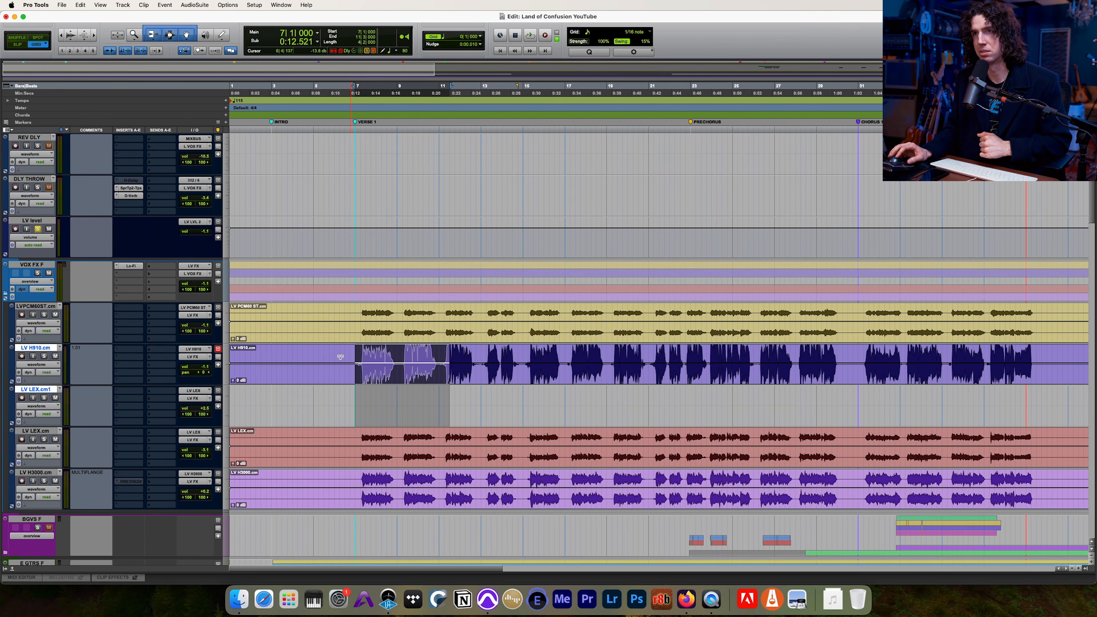
pyautogui.moveTo(351, 311); pyautogui.dragTo(368, 317)
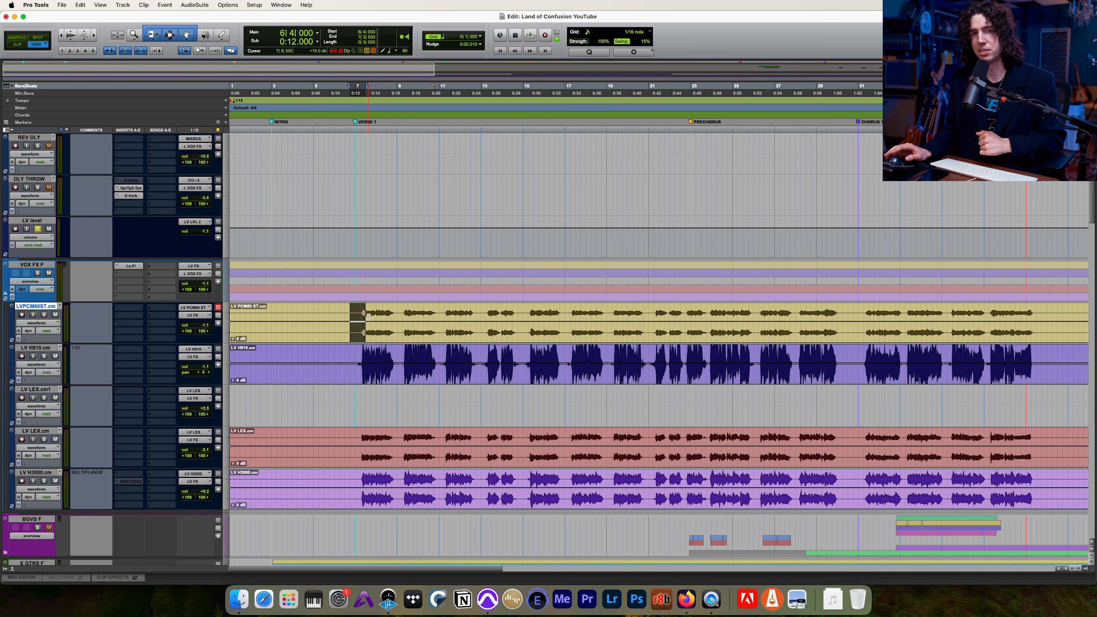
pyautogui.click(357, 313)
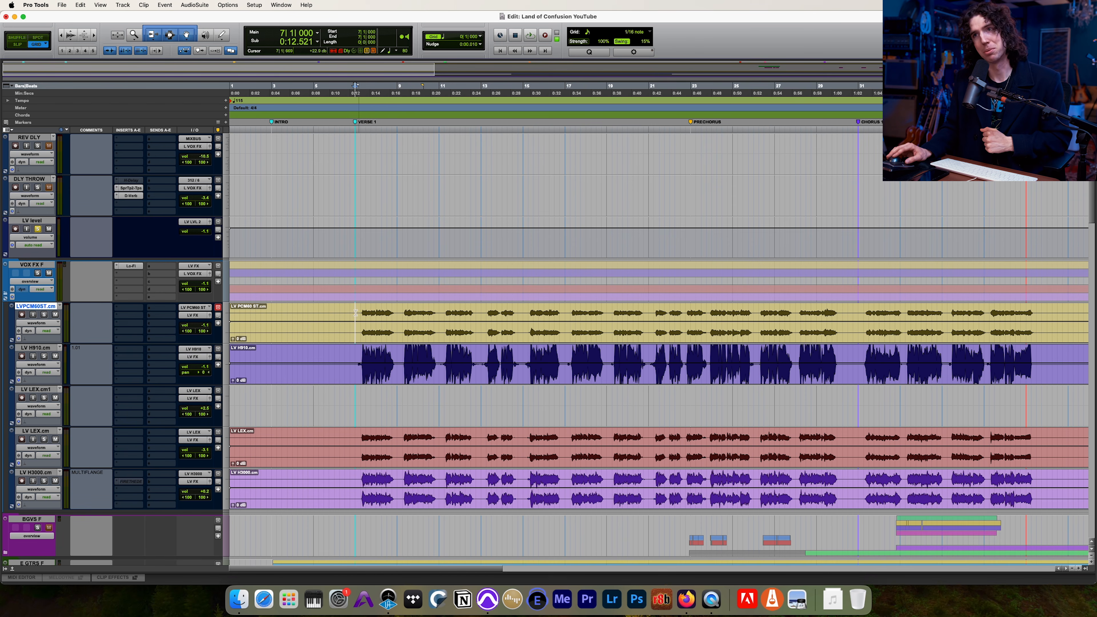
pyautogui.moveTo(351, 315); pyautogui.dragTo(445, 491)
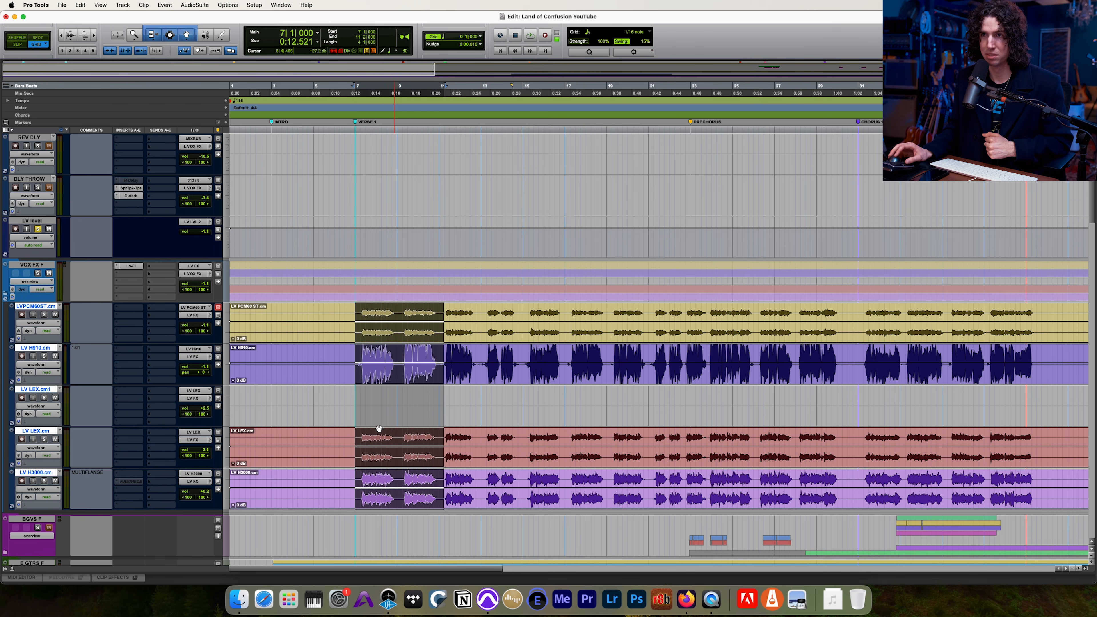
pyautogui.moveTo(360, 434); pyautogui.dragTo(481, 314)
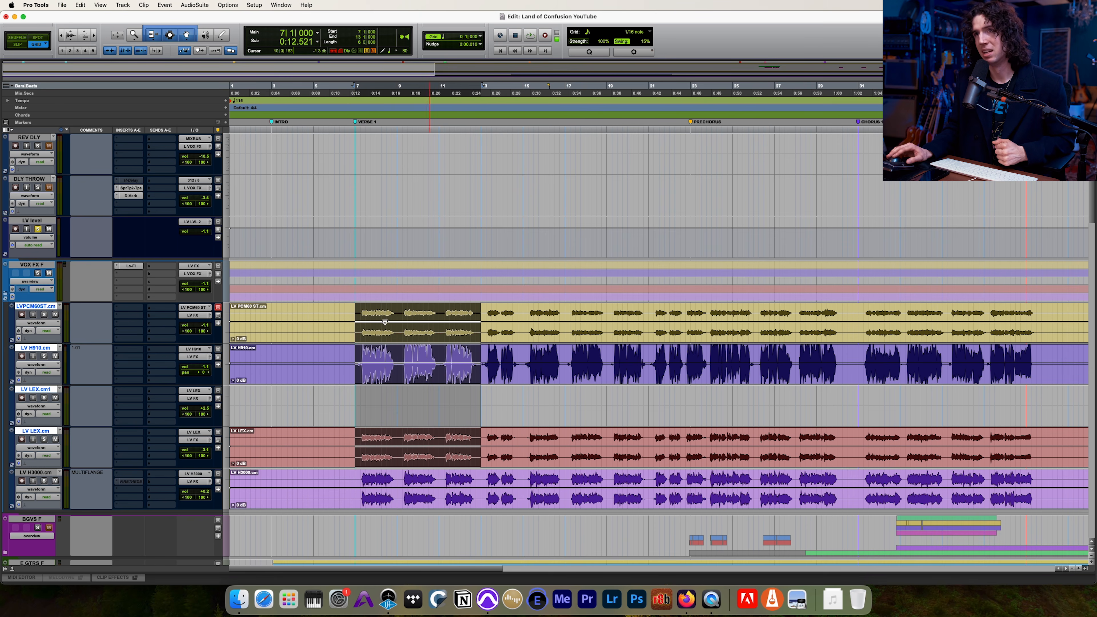
pyautogui.click(348, 313)
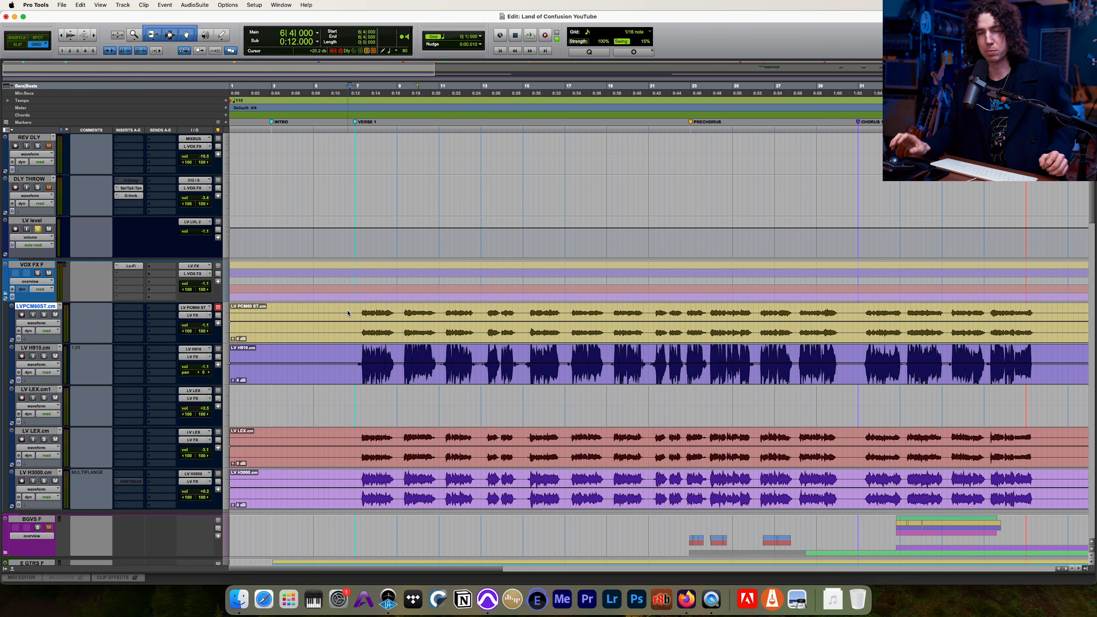
# Step: Open the BGVS F folder below the lead vocal effects to show its individual background vocal tracks
pyautogui.scroll(2, 380, 326)
pyautogui.scroll(-2, 213, 415)
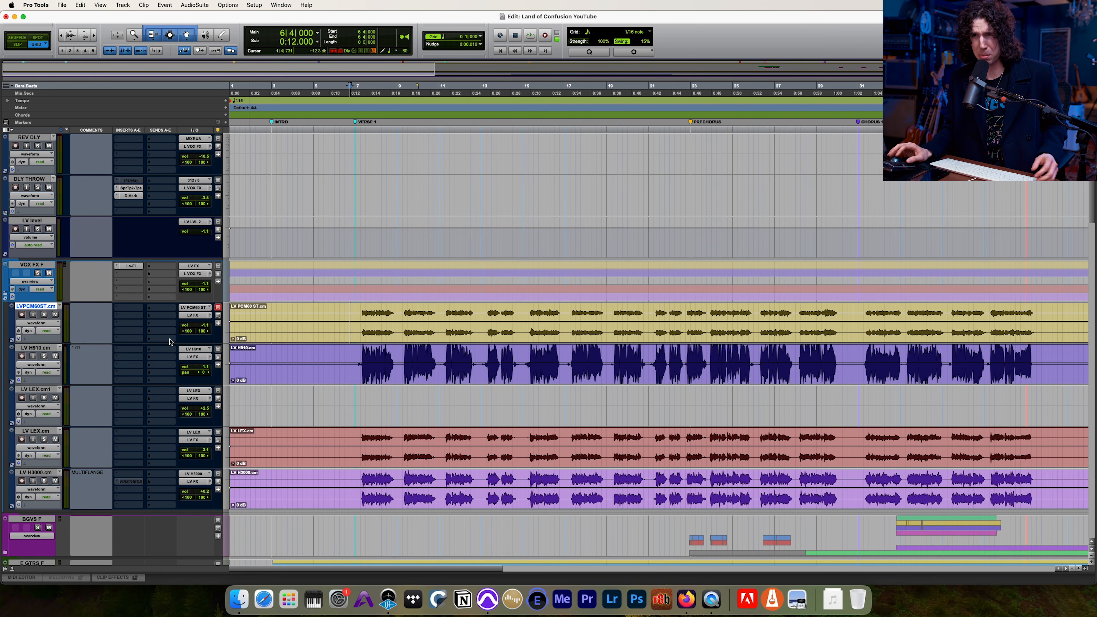
pyautogui.scroll(-4, 242, 277)
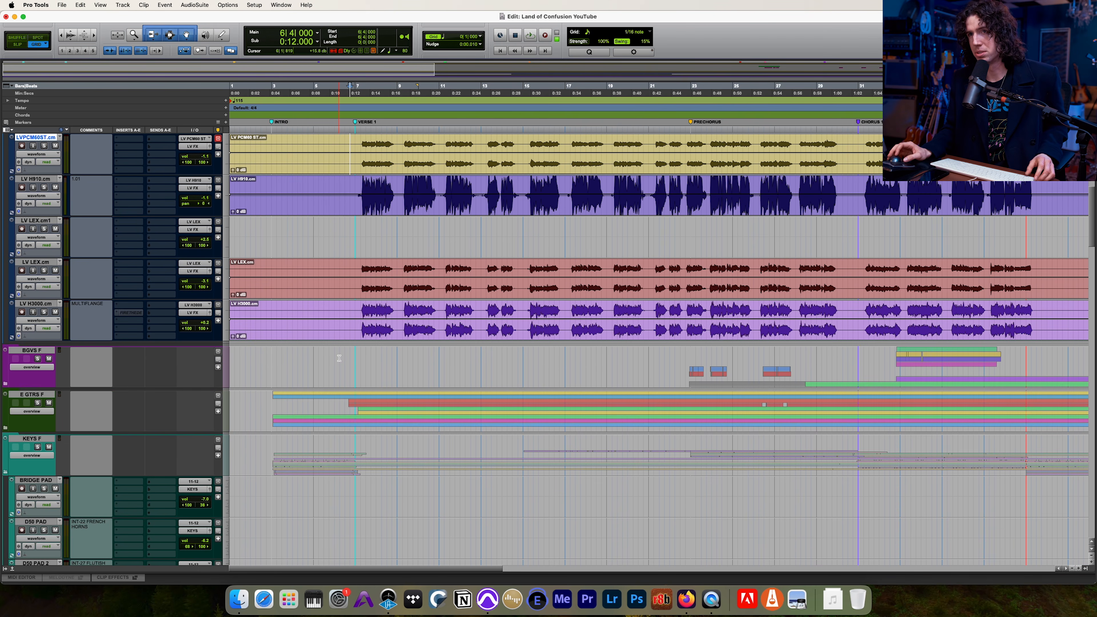
pyautogui.press('r')
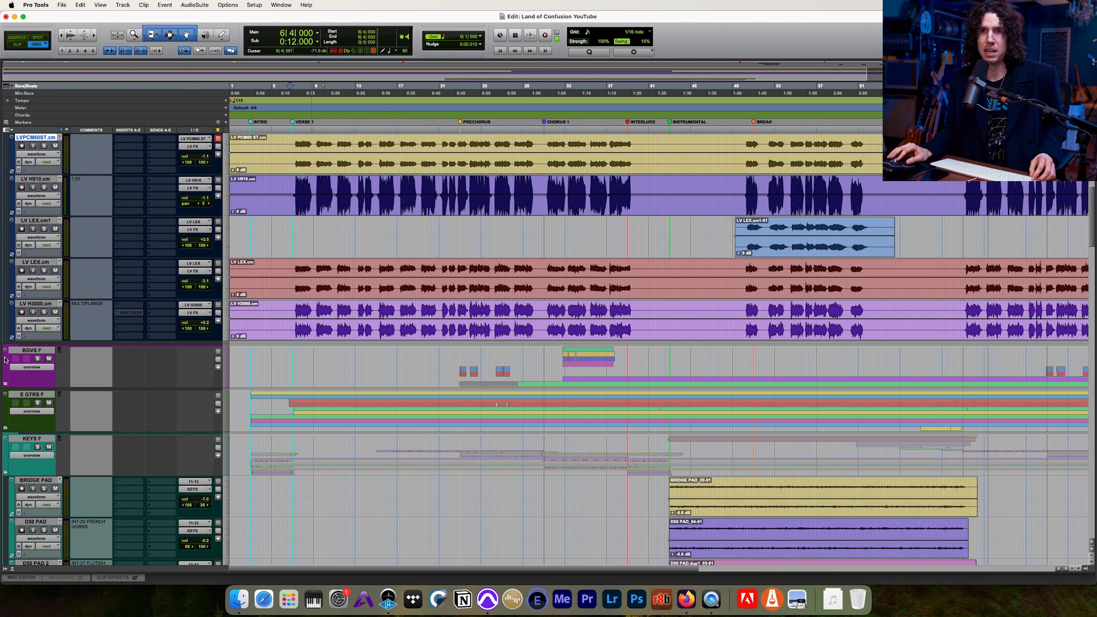
pyautogui.click(6, 383)
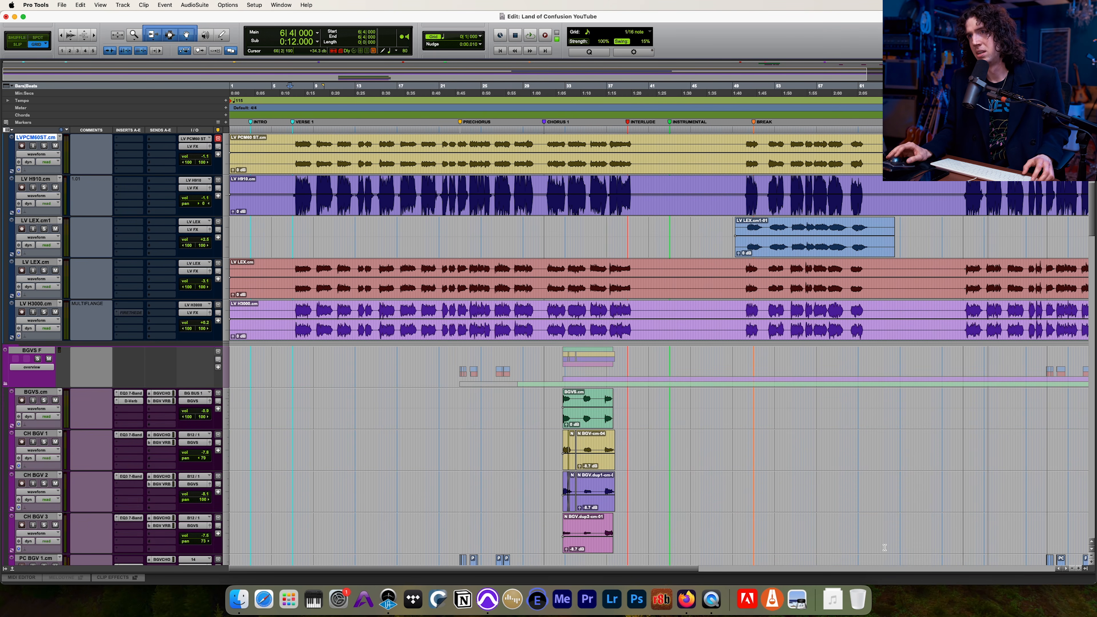
# Step: Solo the BGVS F folder and audition the Chorus 1 background vocals from 32|1
pyautogui.click(556, 403)
pyautogui.press('space')
pyautogui.press('t')
pyautogui.press('t')
pyautogui.hscroll(3, 488, 421)
pyautogui.click(38, 358)
pyautogui.hscroll(3, 857, 374)
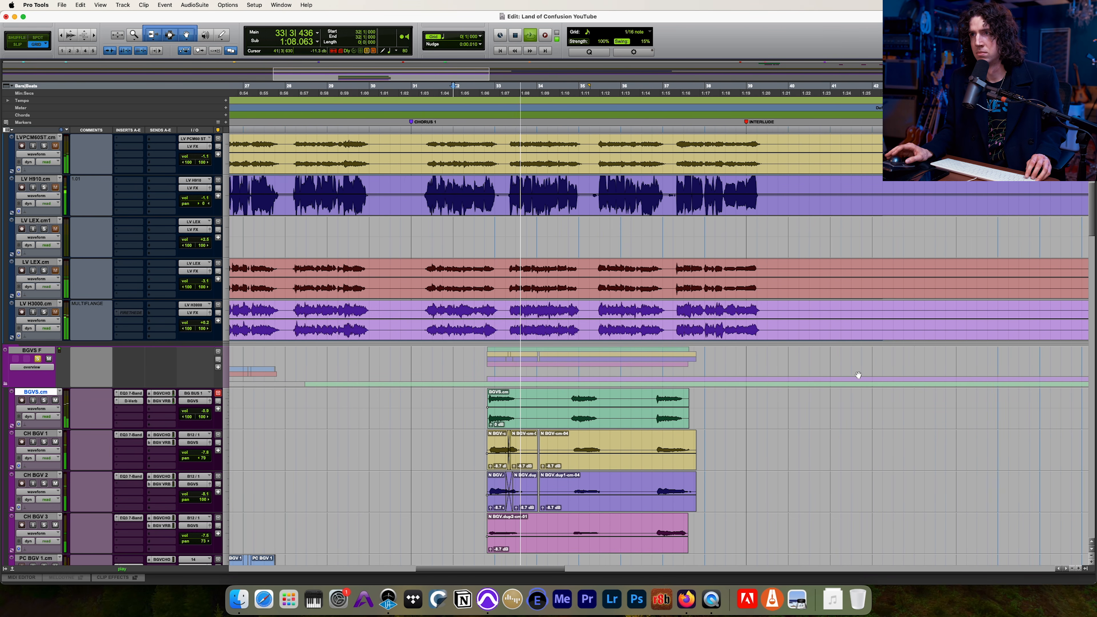
# Step: Examine the background vocal tracks from BGVS.cm down to the chorus effect during playback, and stop playback
pyautogui.press('t')
pyautogui.press('t')
pyautogui.hscroll(4, 857, 374)
pyautogui.press('r')
pyautogui.press('r')
pyautogui.hscroll(3, 858, 375)
pyautogui.scroll(-5, 858, 375)
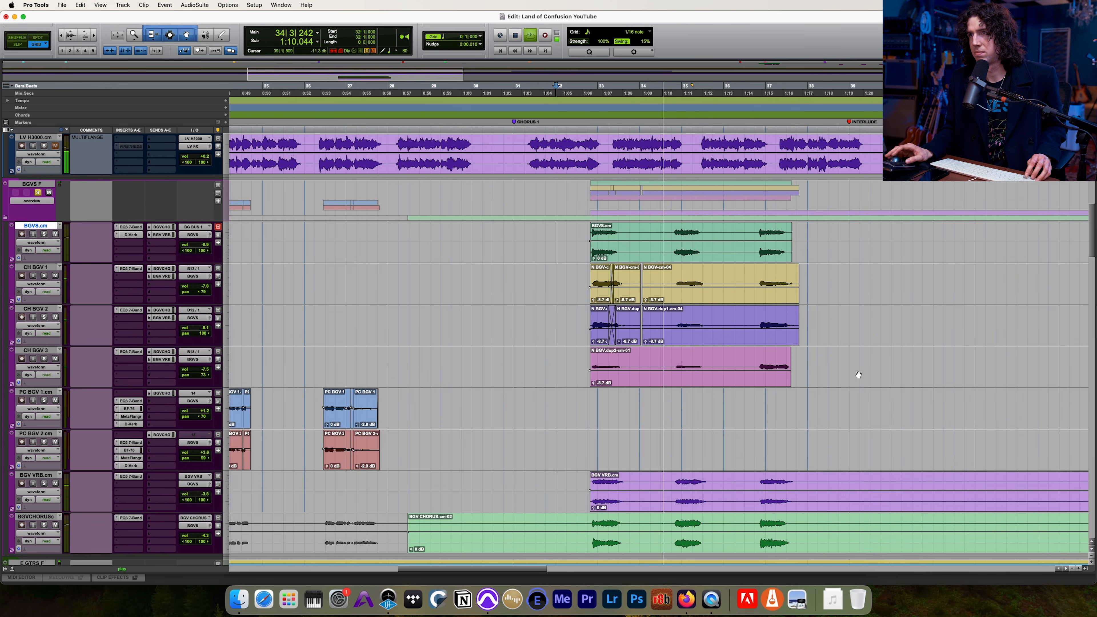
pyautogui.hscroll(4, 856, 375)
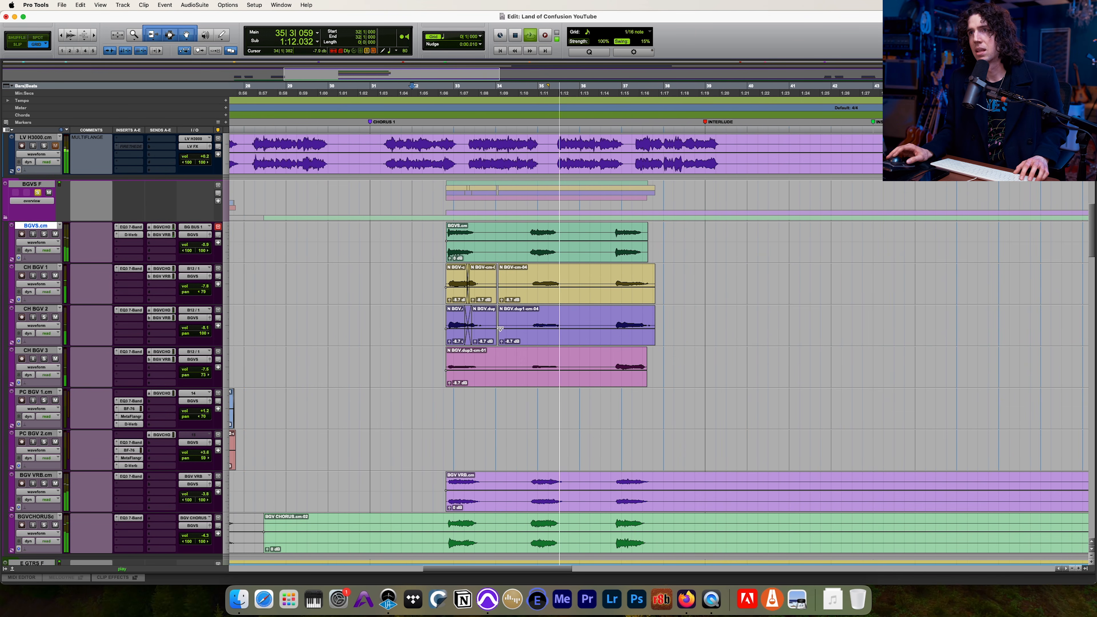
pyautogui.press('space')
# Step: Highlight the first Chorus 1 phrase across the background vocal tracks, and audition the vocals from 32|4 without the folder solo
pyautogui.moveTo(445, 240); pyautogui.dragTo(506, 440)
pyautogui.click(441, 409)
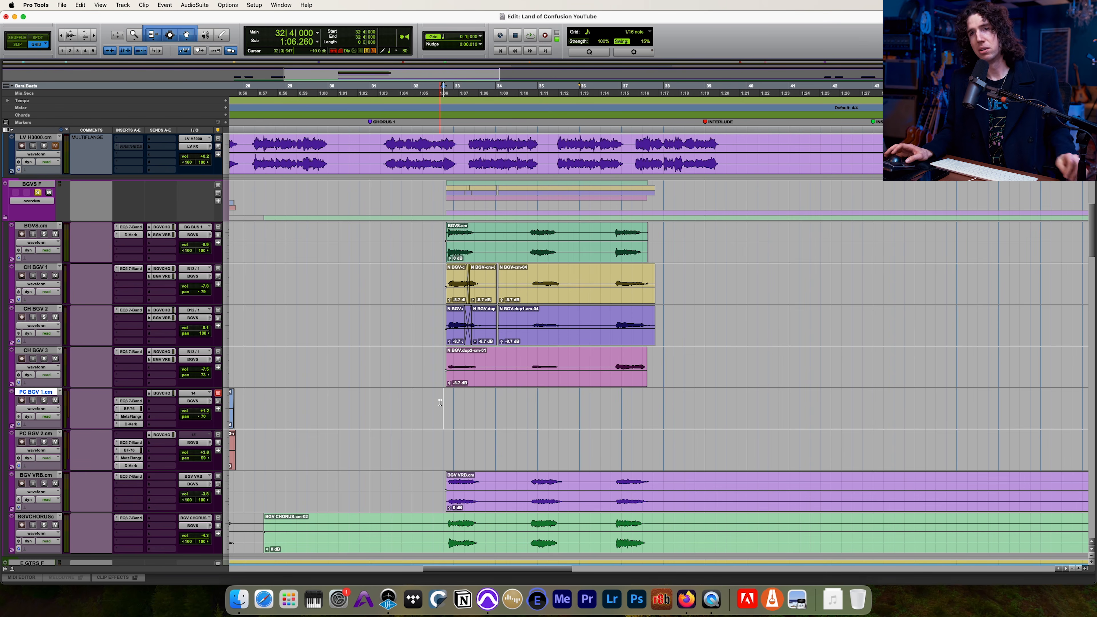
pyautogui.scroll(-3, 440, 402)
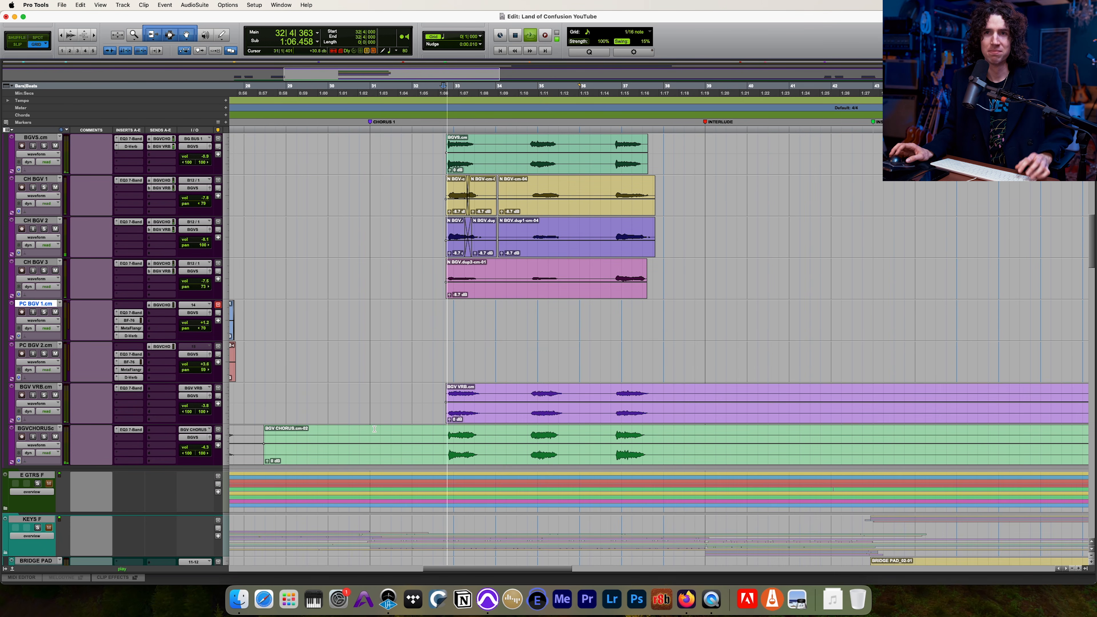
pyautogui.scroll(6, 354, 427)
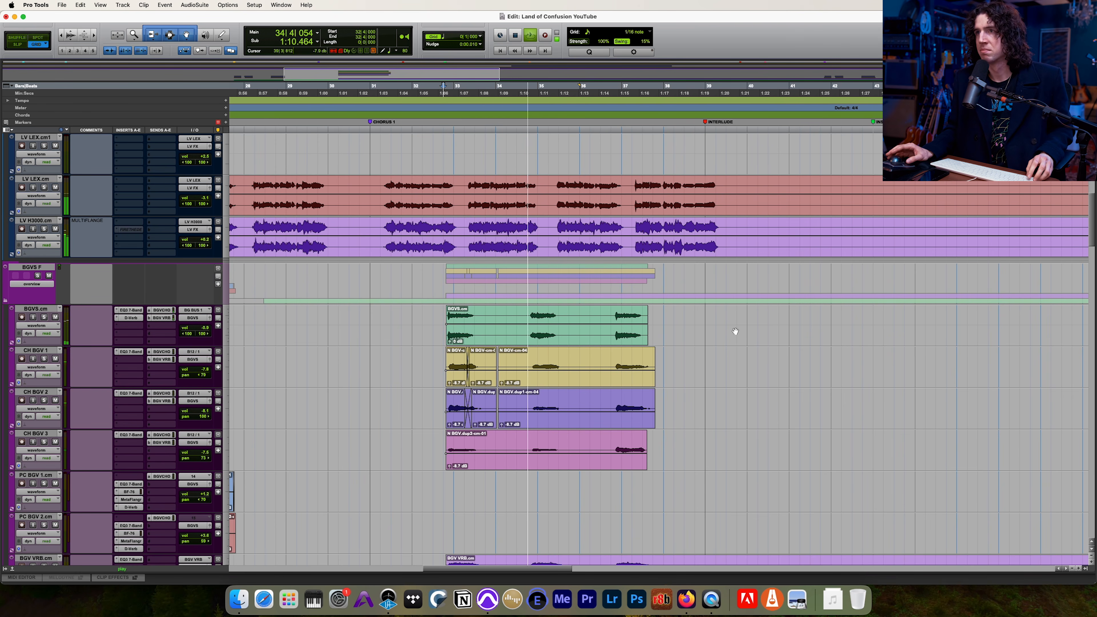
# Step: Examine the background vocal and lead vocal effect clips across the whole song during playback, placing the cursor near the Interlude on LV LEX.cm1
pyautogui.click(735, 340)
pyautogui.press('r')
pyautogui.press('r')
pyautogui.scroll(-6, 731, 341)
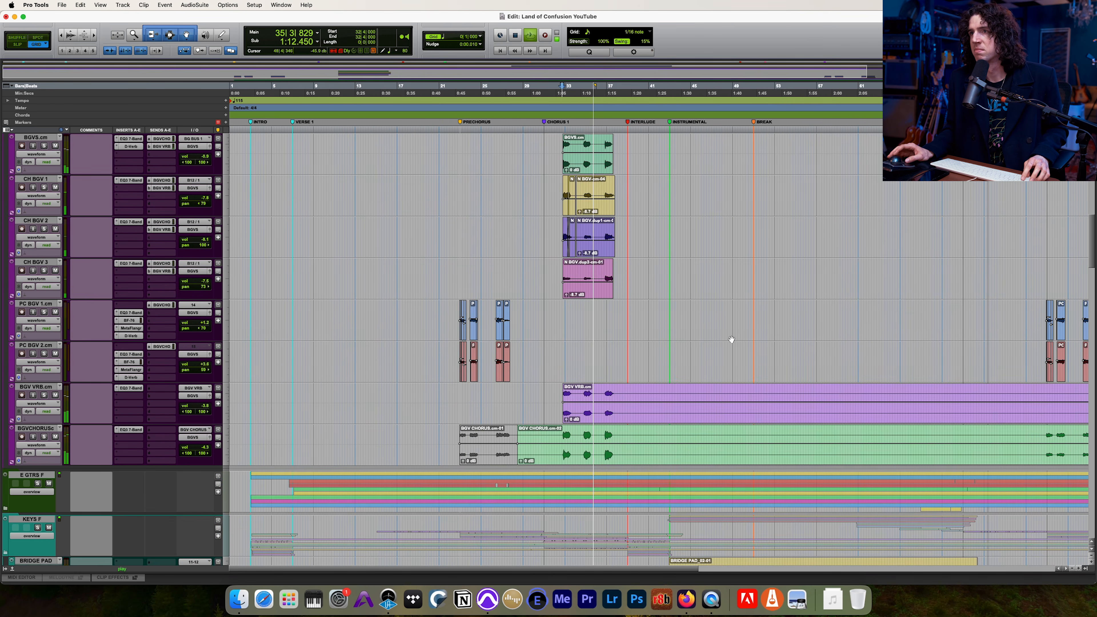
pyautogui.press('t')
pyautogui.scroll(12, 595, 346)
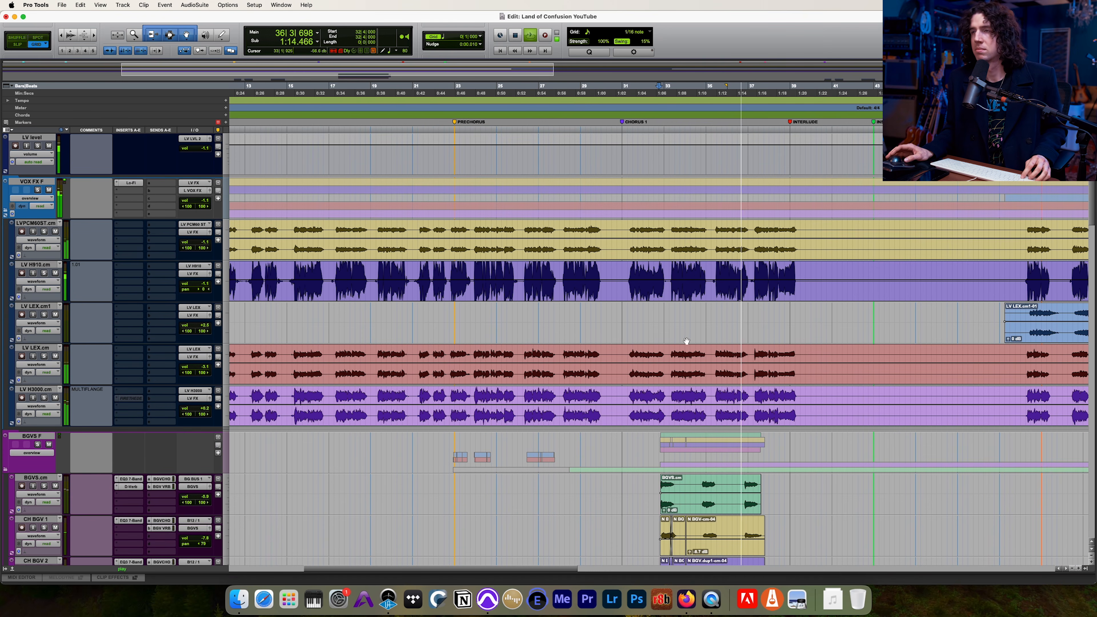
pyautogui.click(785, 305)
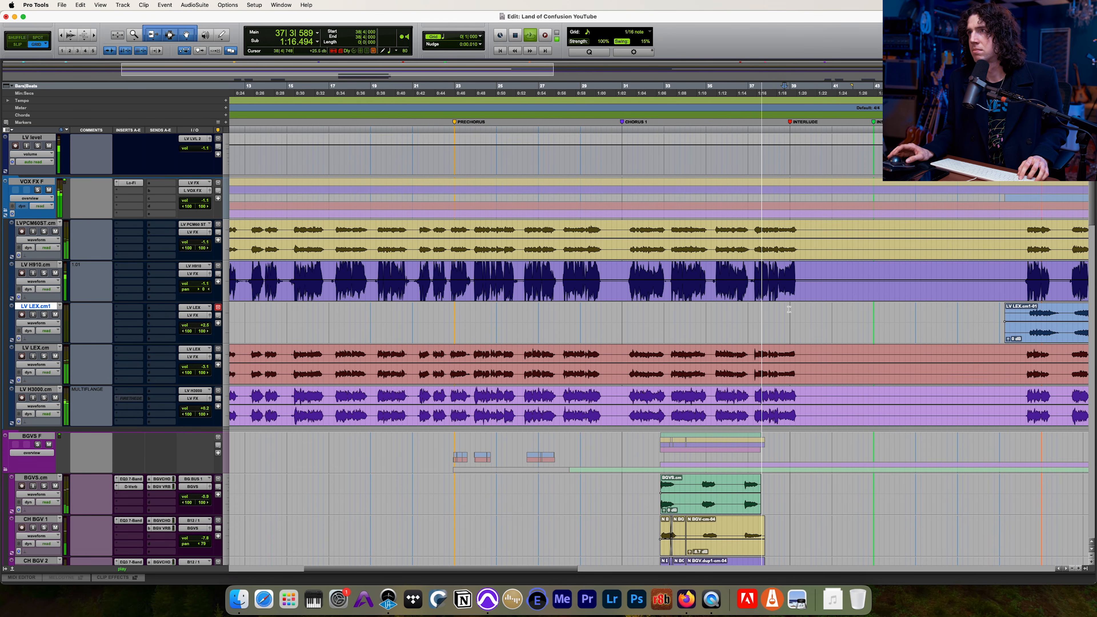
pyautogui.press('r')
pyautogui.press('r')
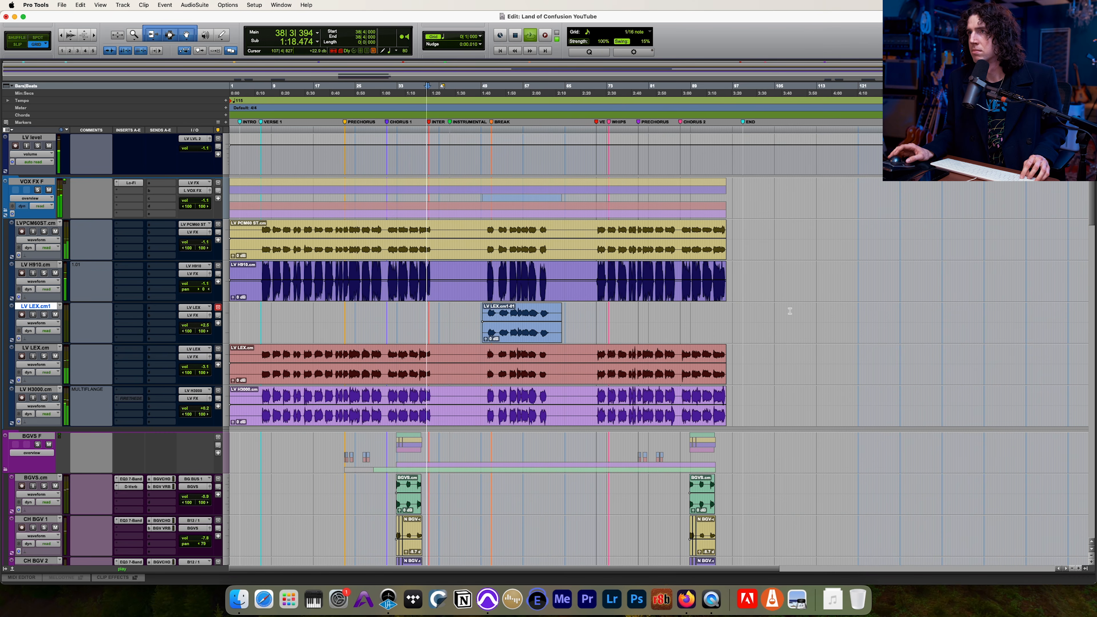
pyautogui.scroll(-4, 727, 354)
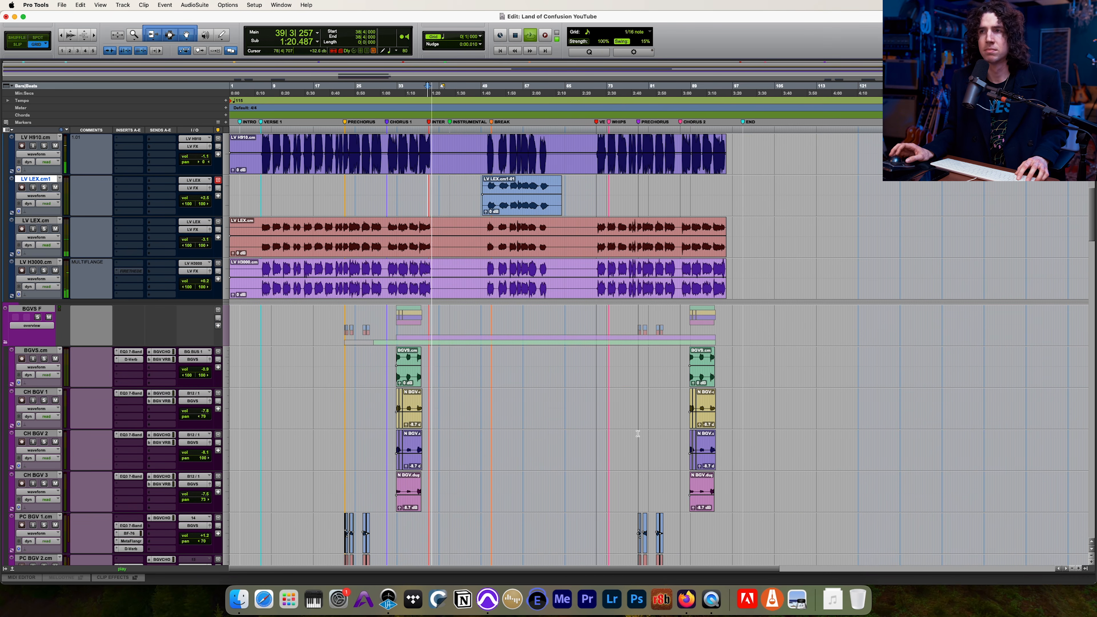
pyautogui.scroll(4, 637, 433)
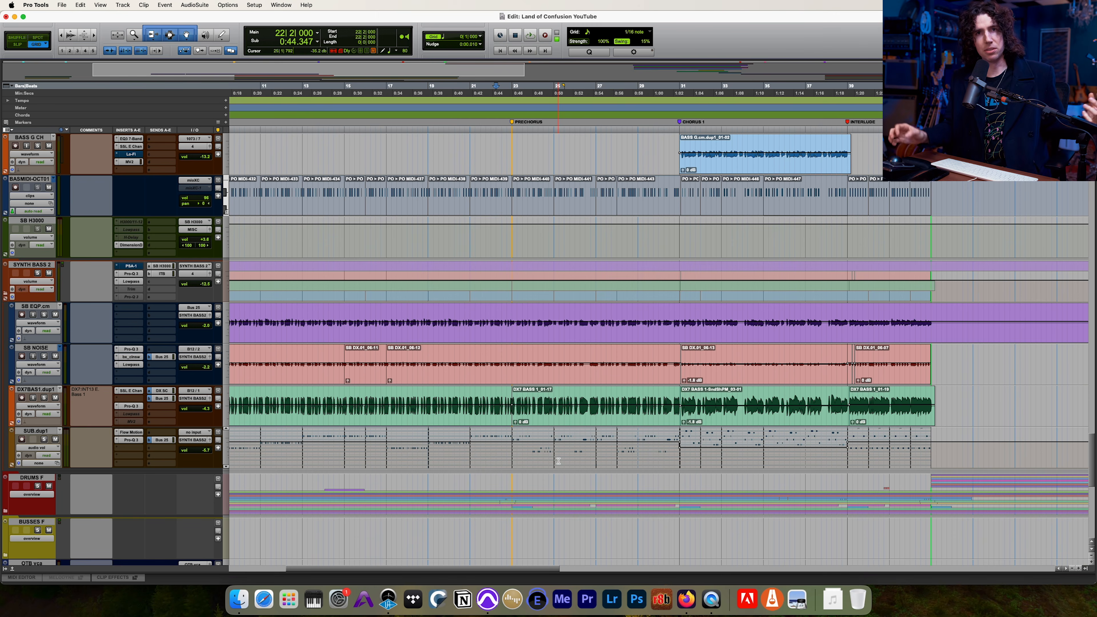
# Step: Look through the keys tracks around the Prechorus, from the intro pads up to the D50 leads
pyautogui.scroll(15, 624, 437)
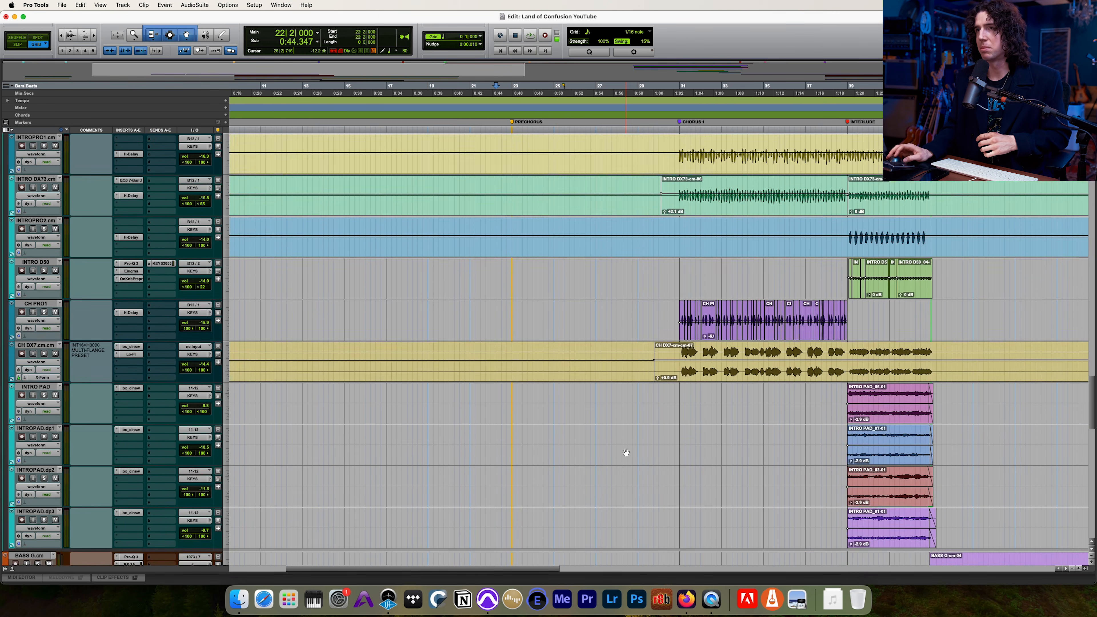
pyautogui.scroll(9, 629, 298)
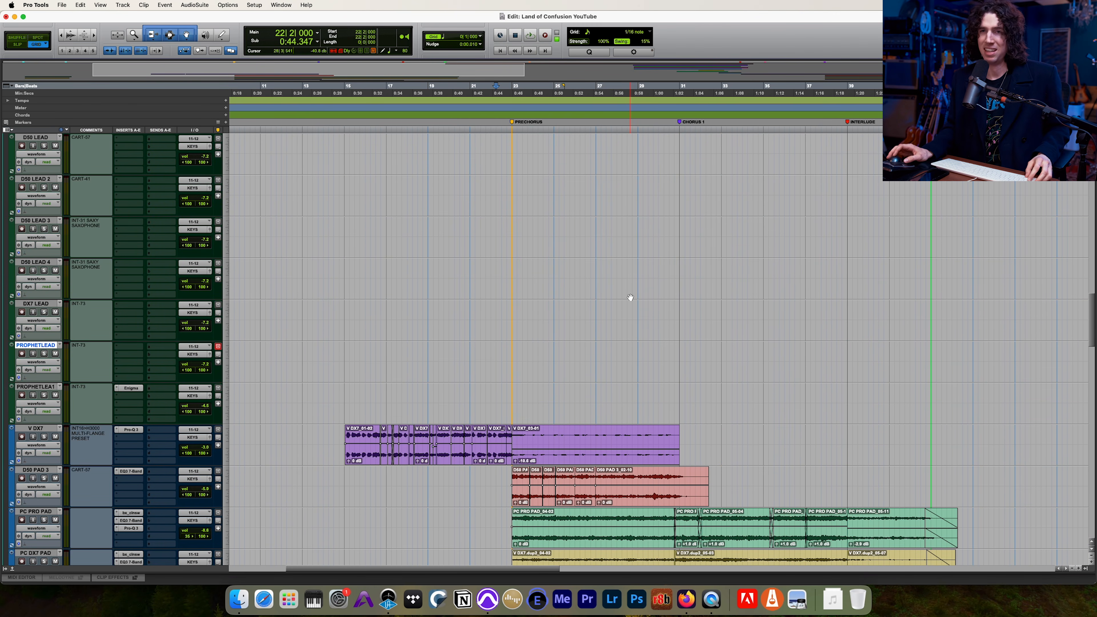